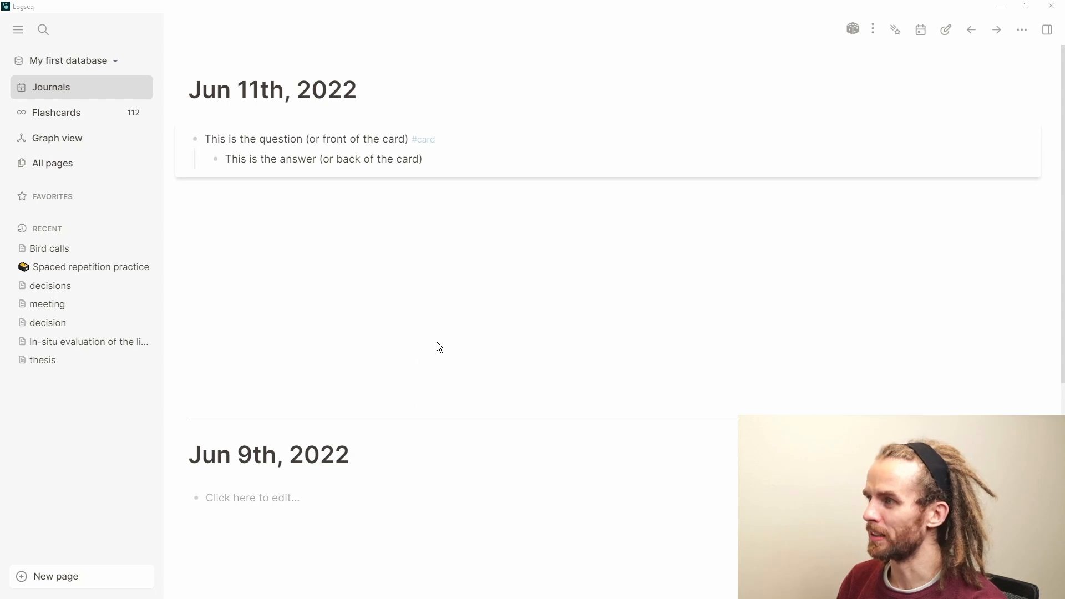
Step: Inspect the #card tag on the example question block in the Jun 11th, 2022 journal
key("ctrl+equal")
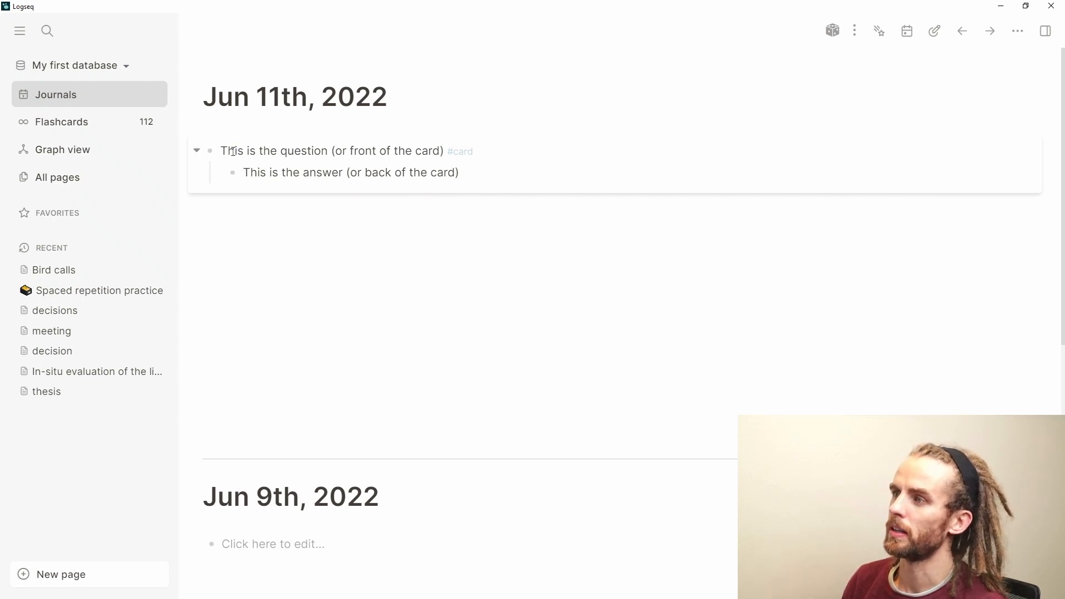
left_click(253, 235)
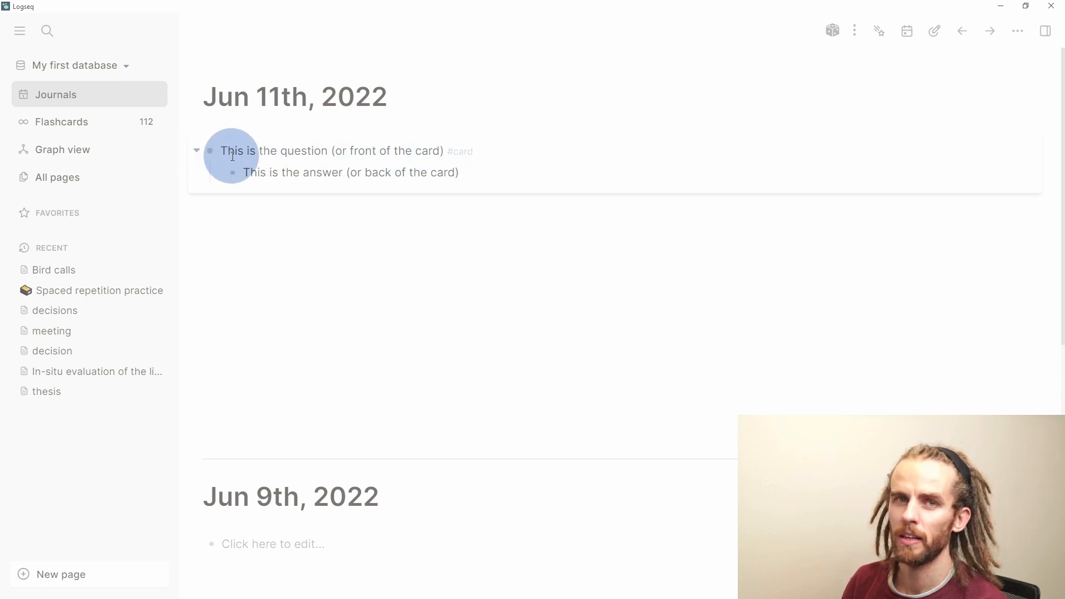
left_click(486, 151)
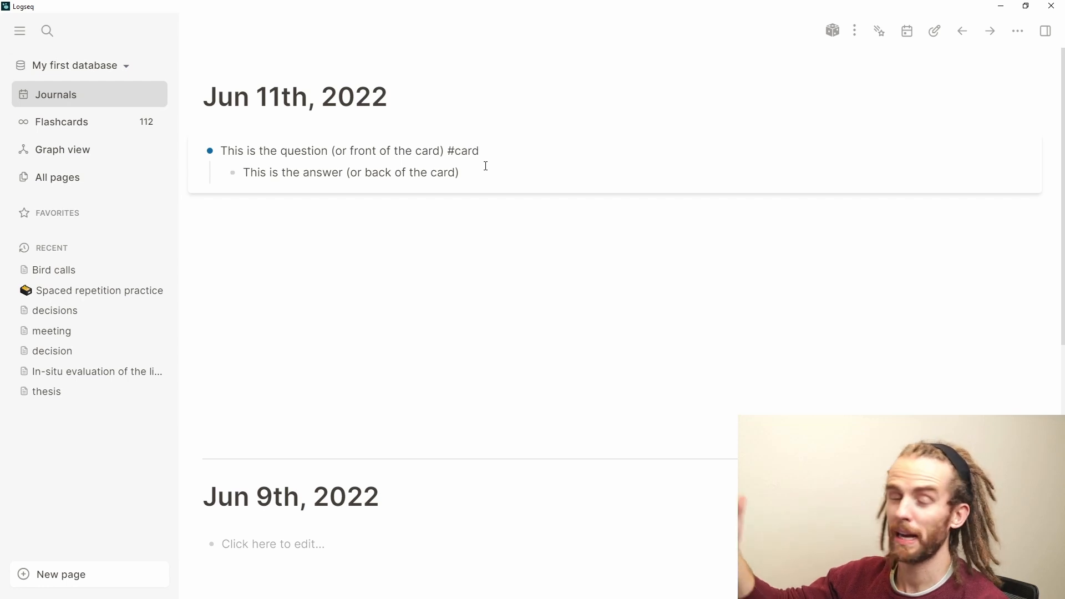
Step: Add a block reading "Question #card" below the example card in the Jun 11th, 2022 journal
left_click(357, 228)
left_click(360, 209)
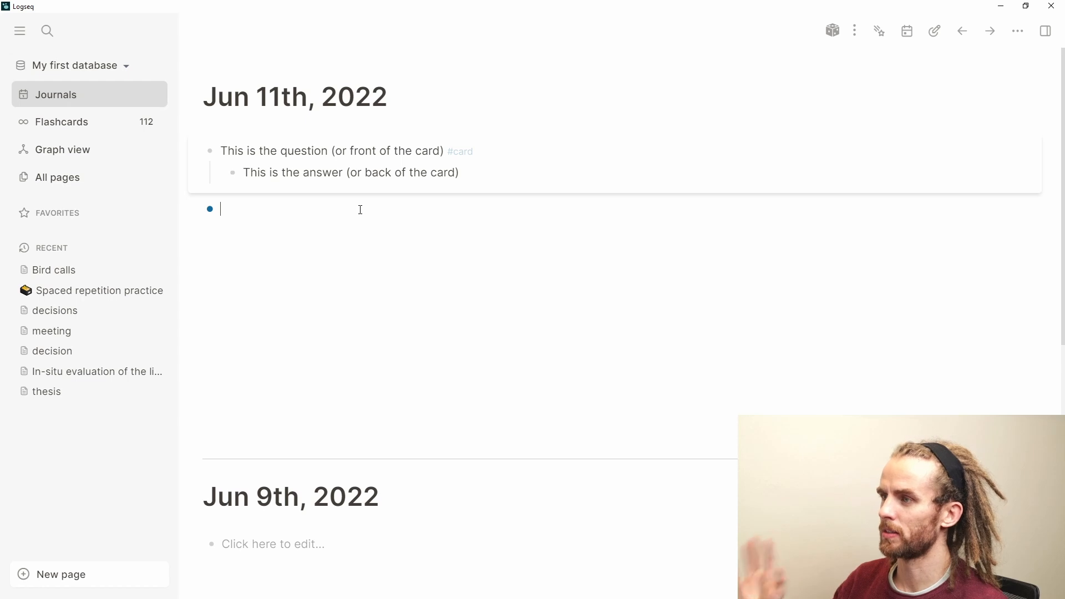
type("Qu")
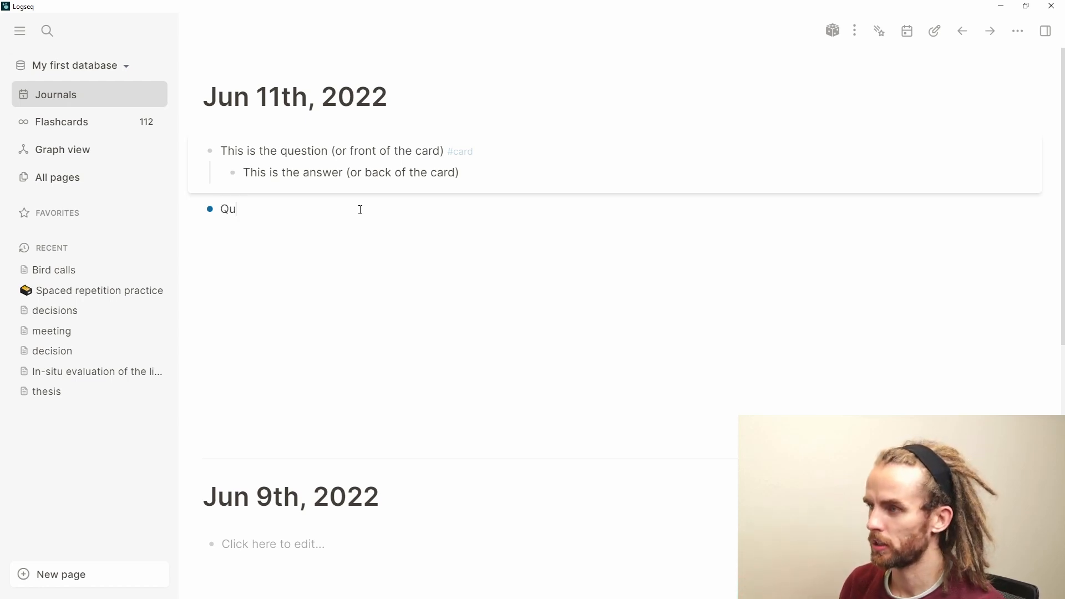
type("estion #card")
key("Escape")
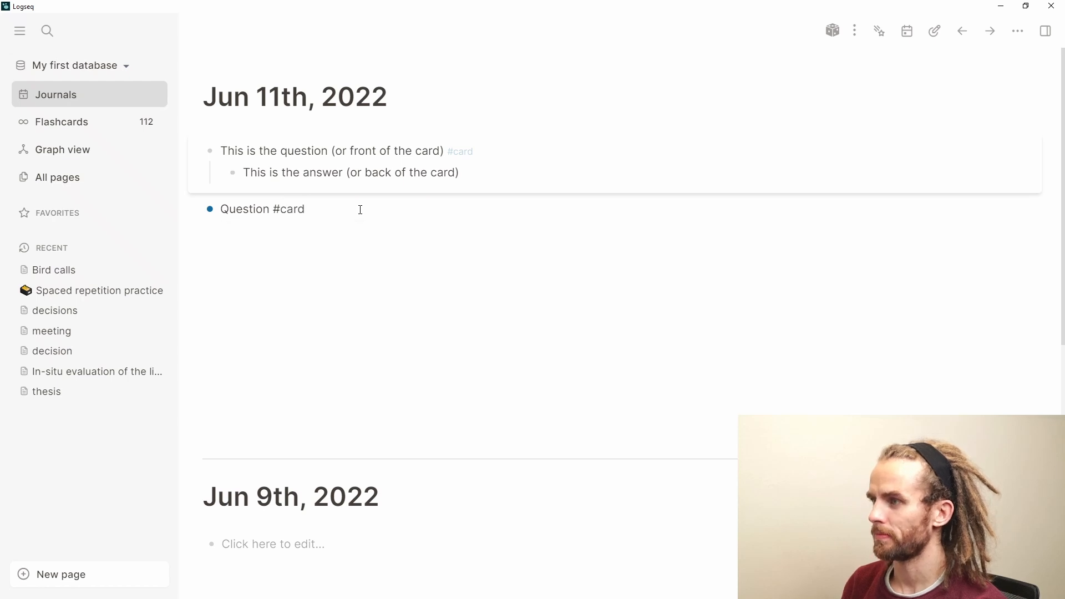
key("Return")
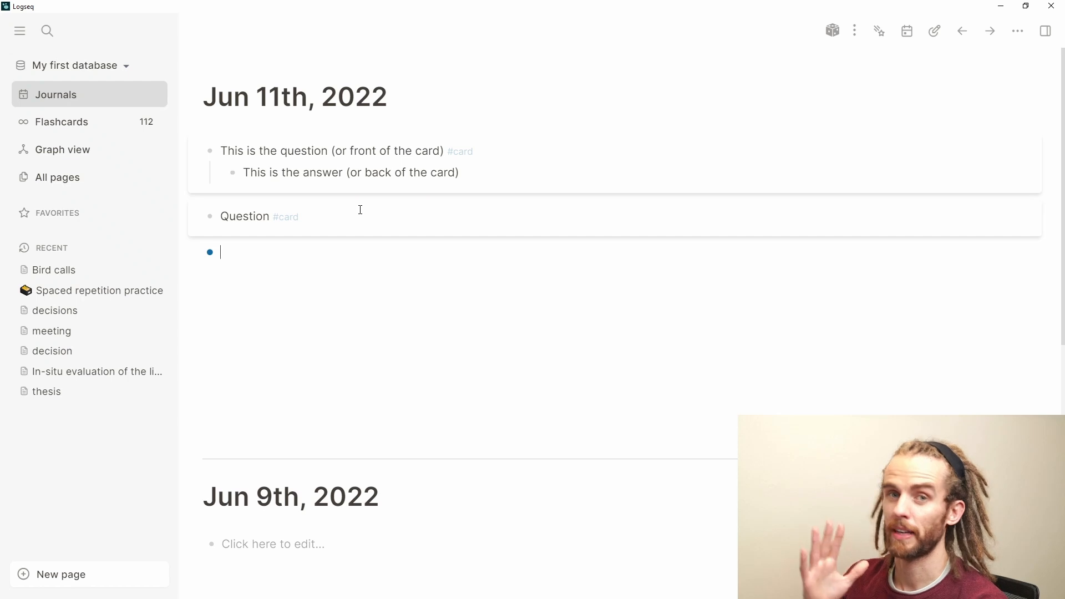
Step: Nest a child block reading "Answer" under the Question block
key("Tab")
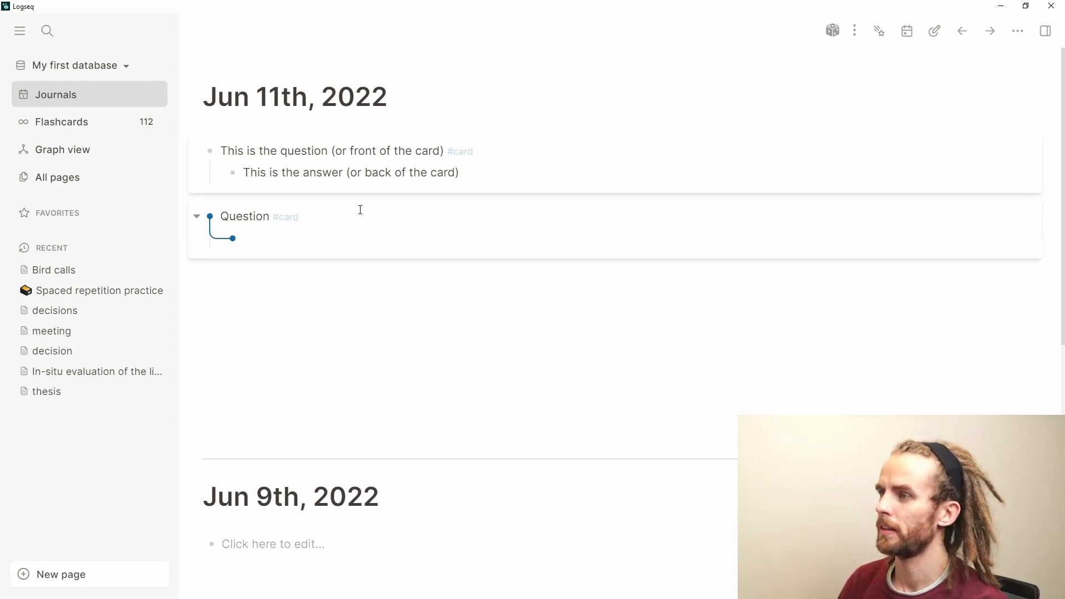
type("Answer")
left_click(411, 392)
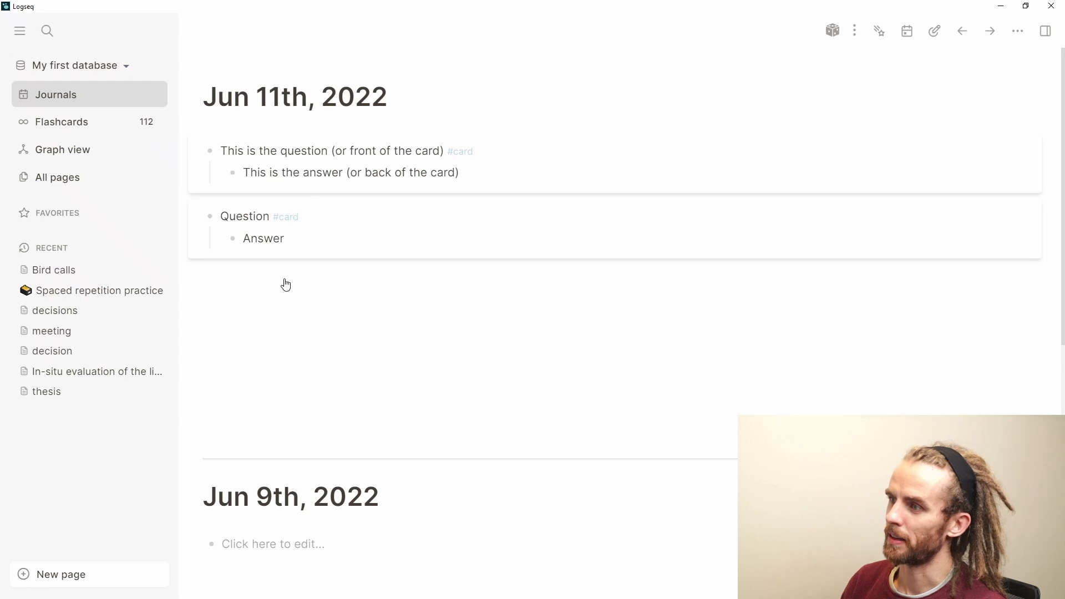
left_click(294, 22)
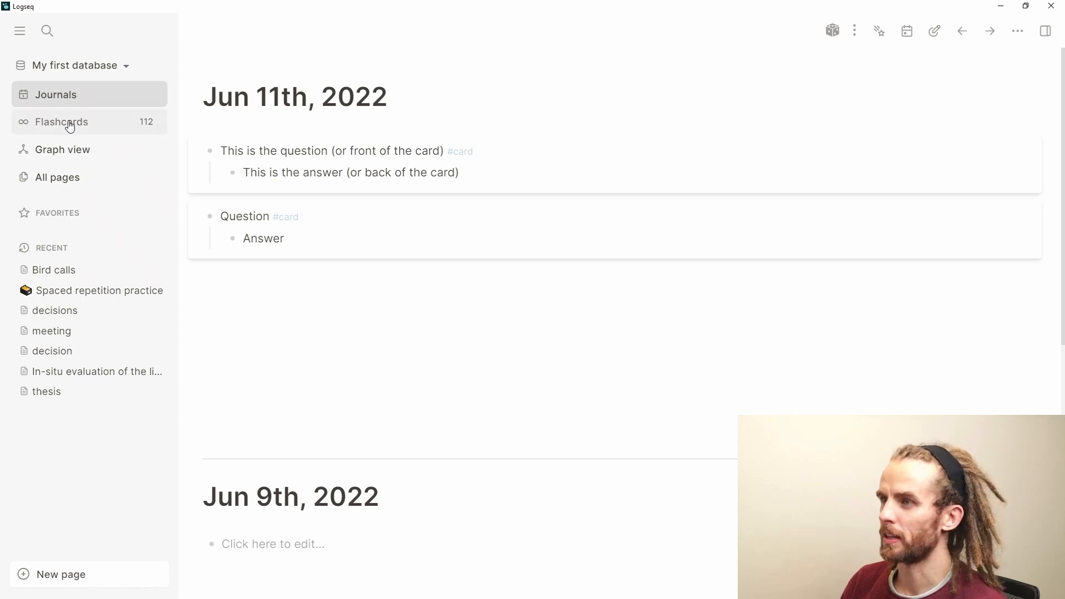
Step: Review two flashcards with their answers shown, rating "Question" as remembered and "This is the question (or front of the card)" as forgotten
left_click(93, 130)
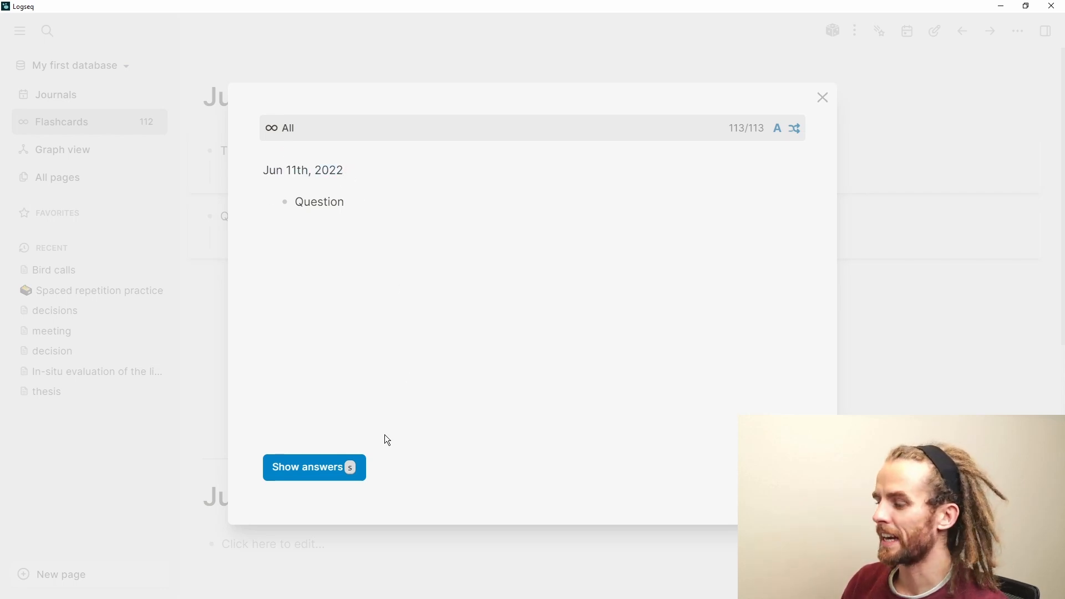
left_click(343, 467)
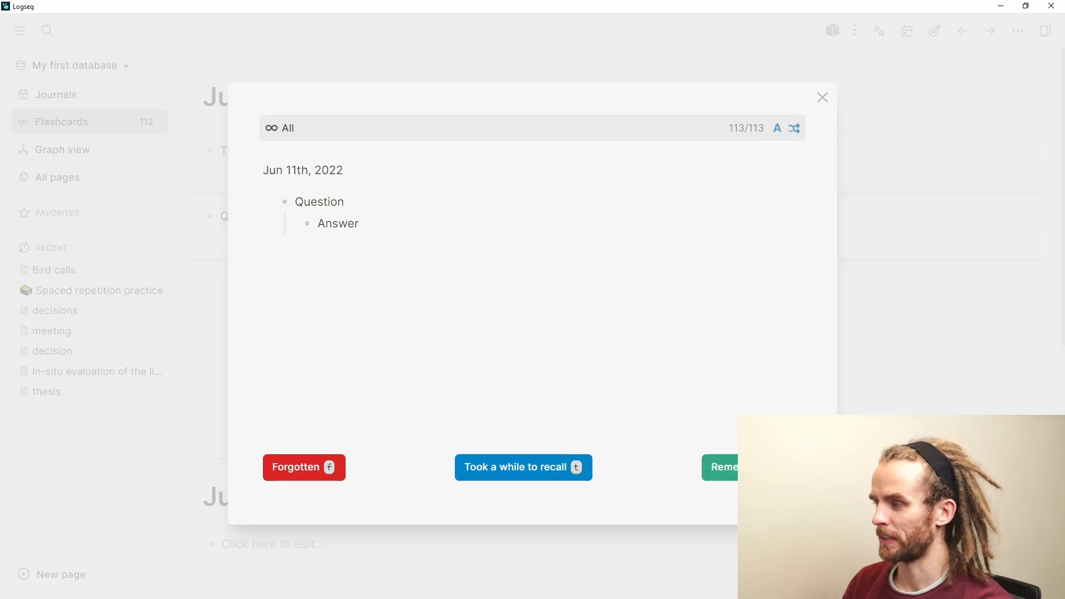
left_click(755, 467)
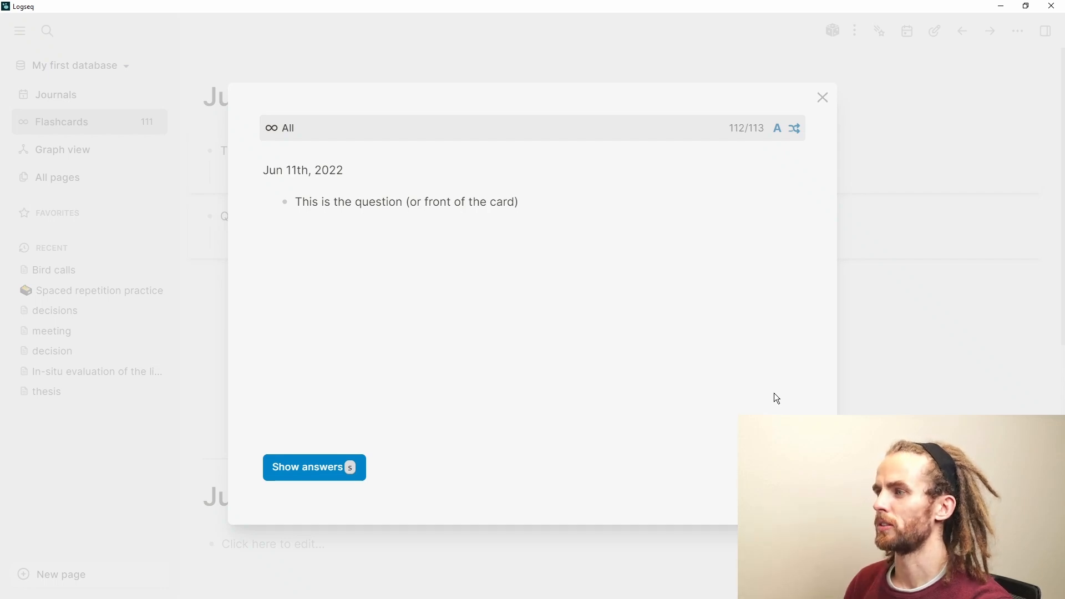
key("s")
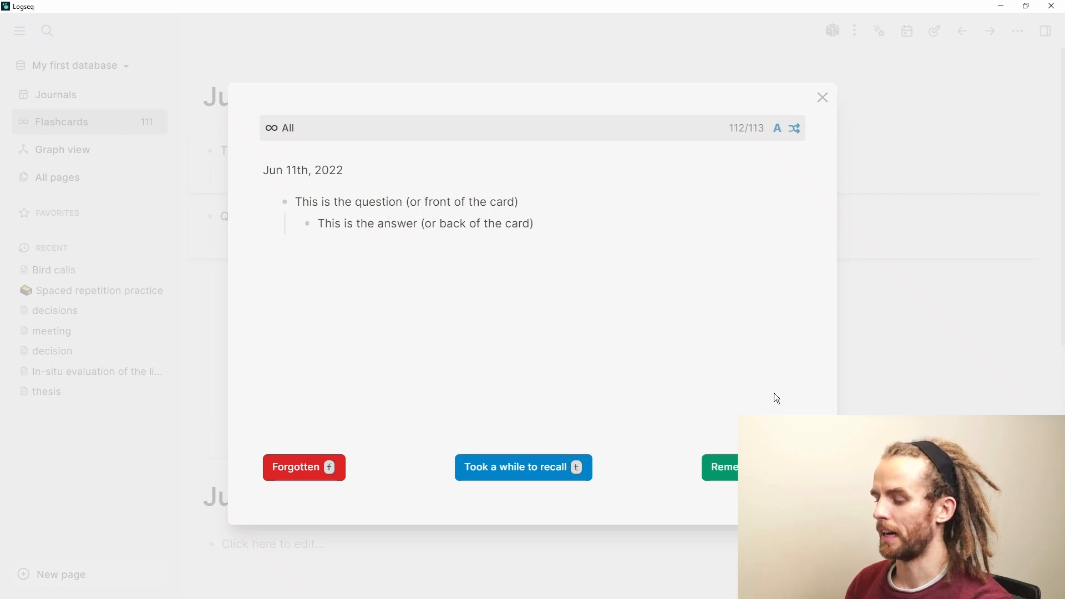
key("f")
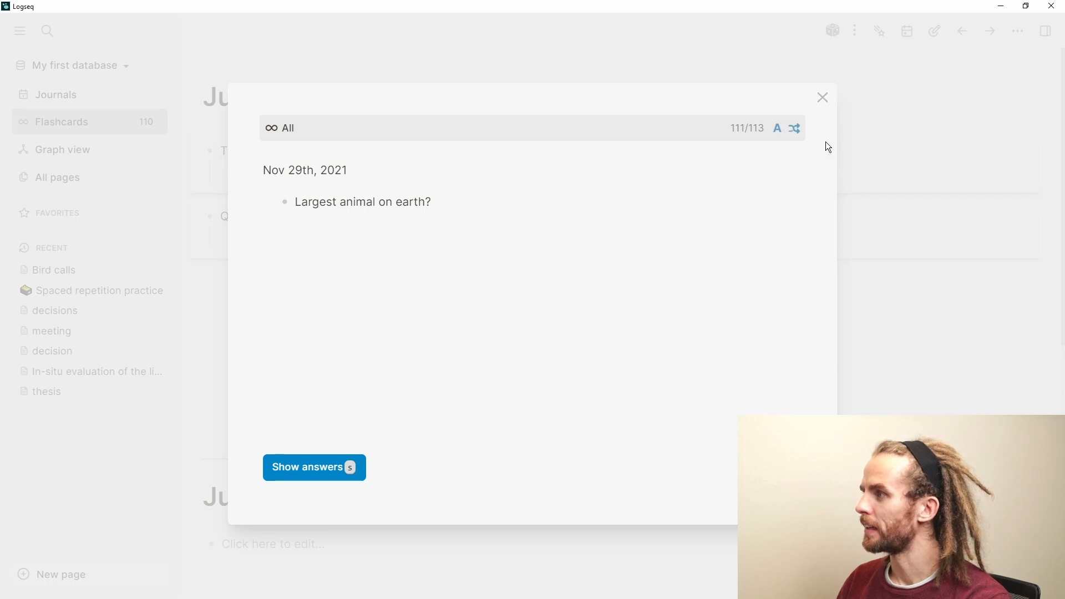
Step: Turn on random order for the flashcard review and close the review window
left_click(796, 130)
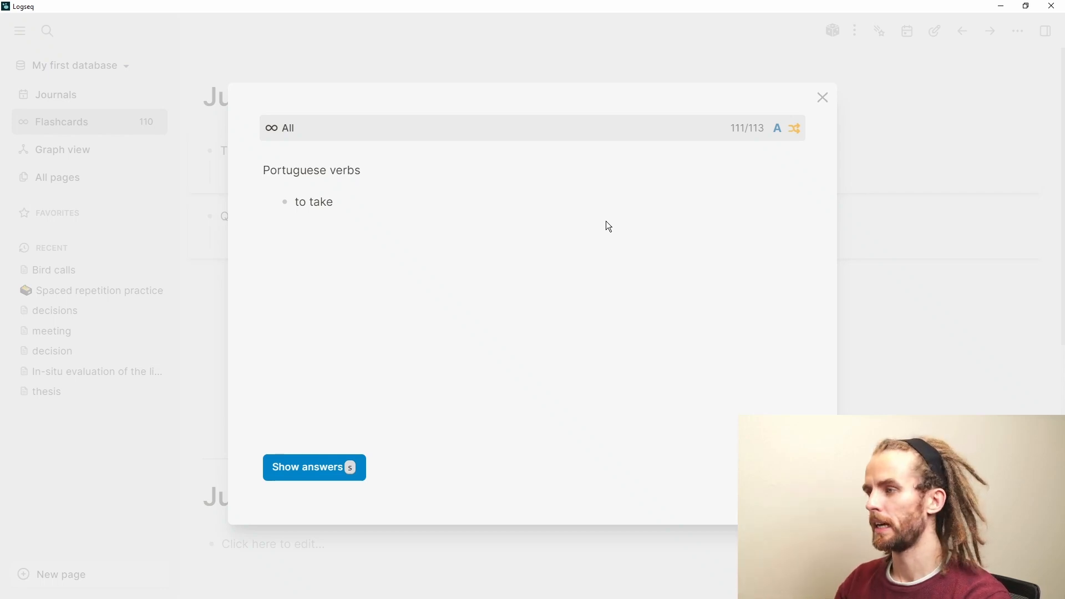
left_click(823, 98)
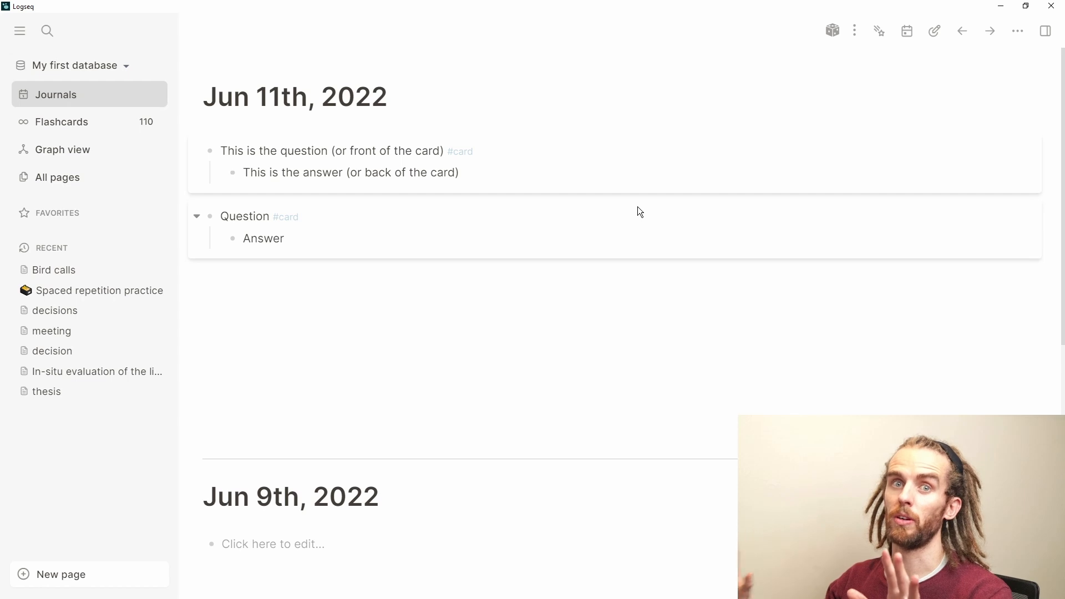
Step: Go to the Spaced repetition practice page and open its Bird calls page in the sidebar
left_click(73, 294)
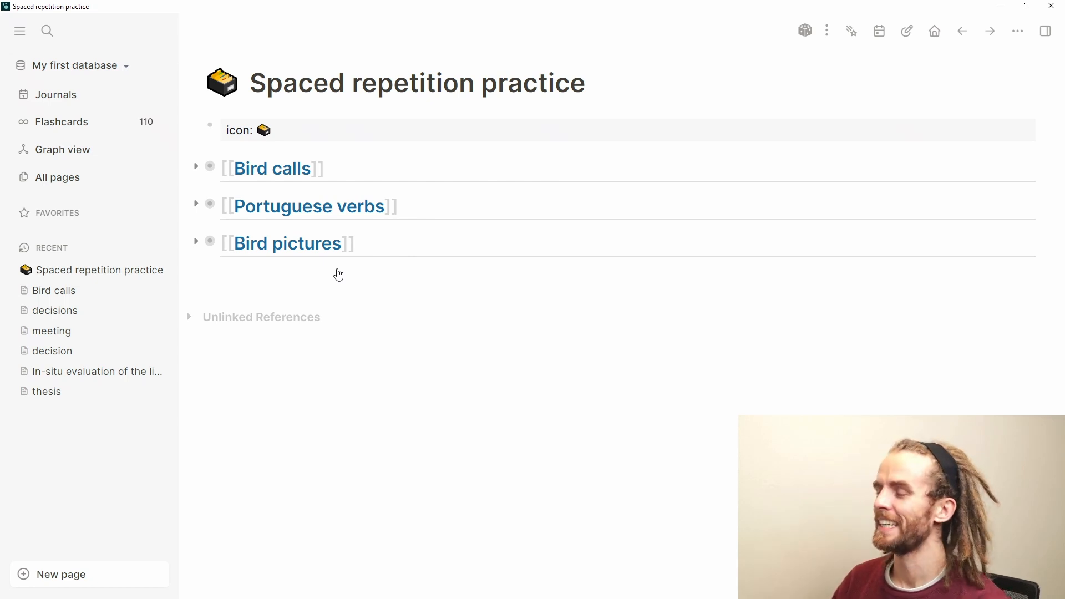
left_click(292, 172, "shift")
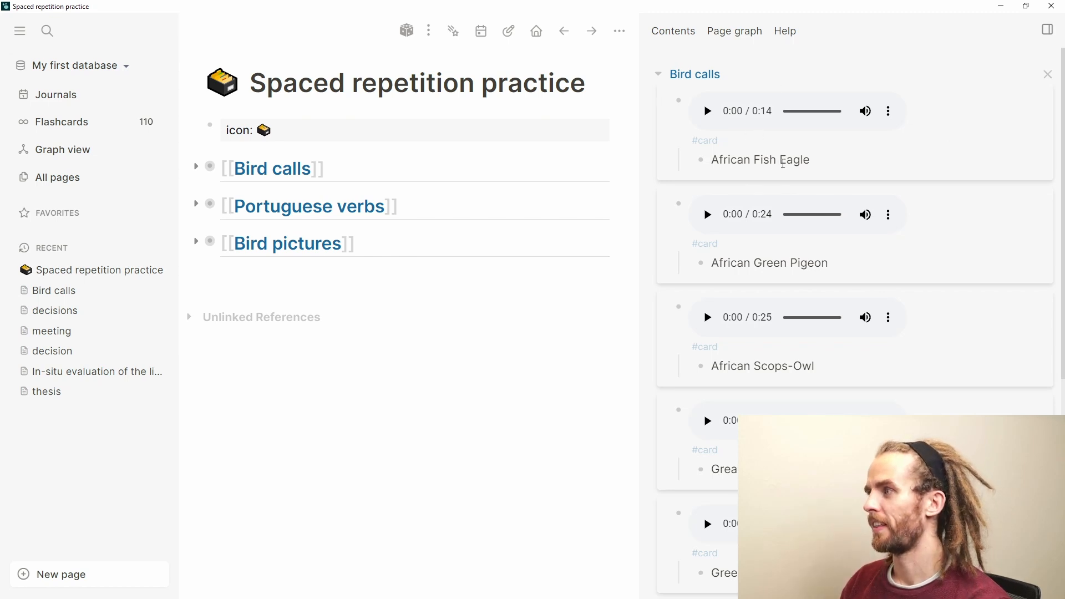
Step: Examine the African Fish Eagle card's source text, highlighting the mp3 asset path in its audio embed
left_click(831, 162)
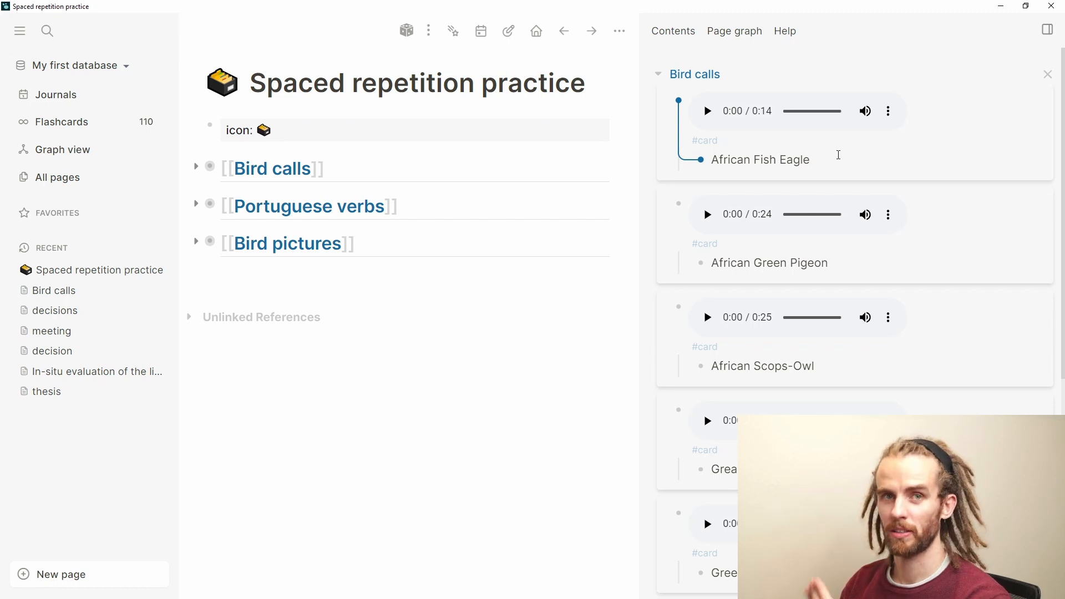
left_click(927, 108)
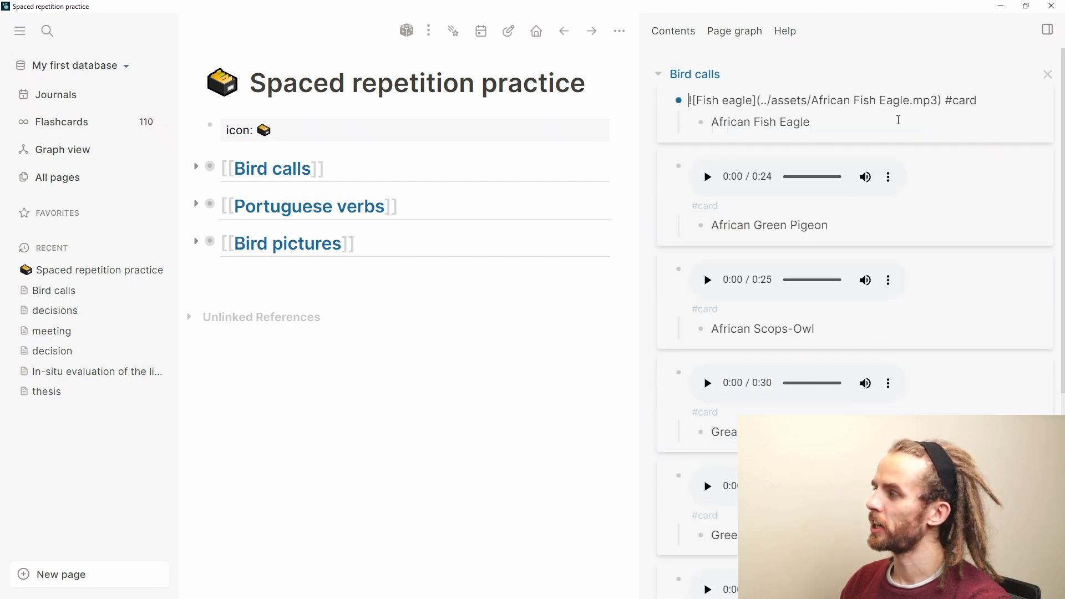
key("Escape")
left_click(939, 97)
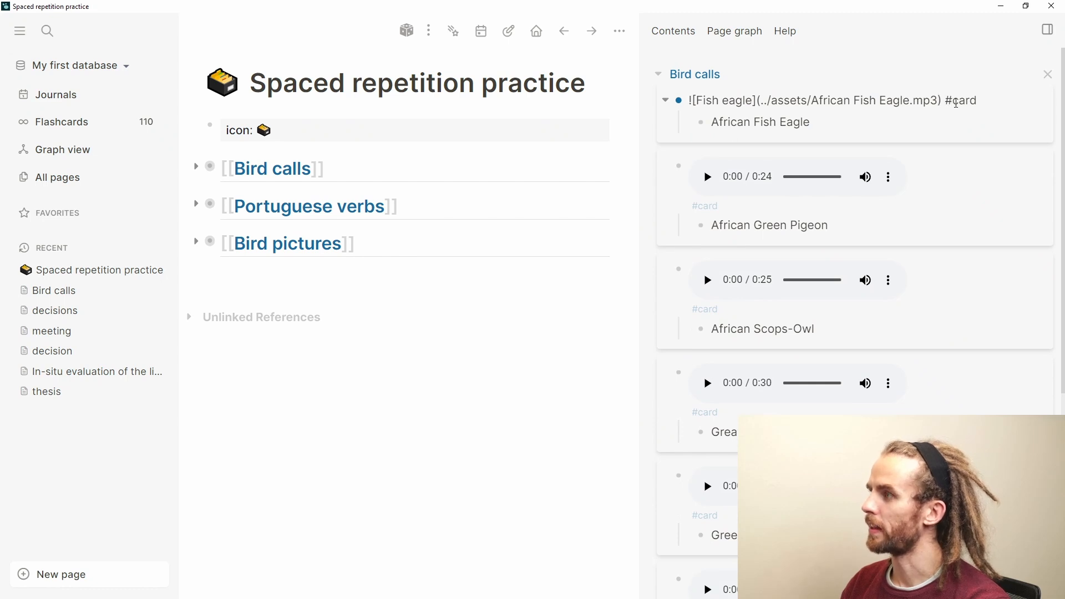
key("Escape")
left_click(905, 90)
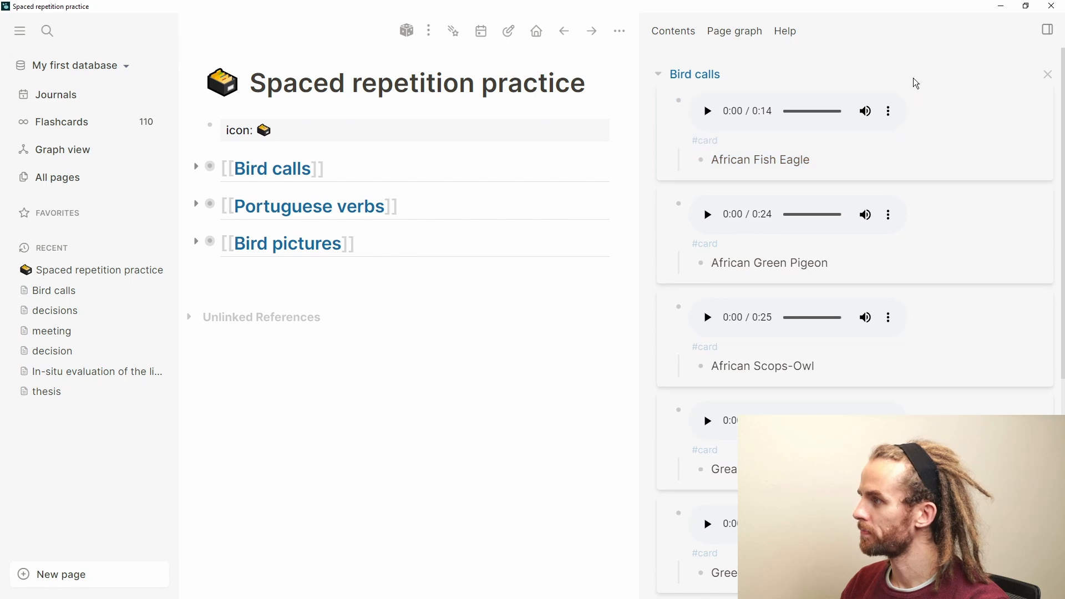
left_click(917, 111)
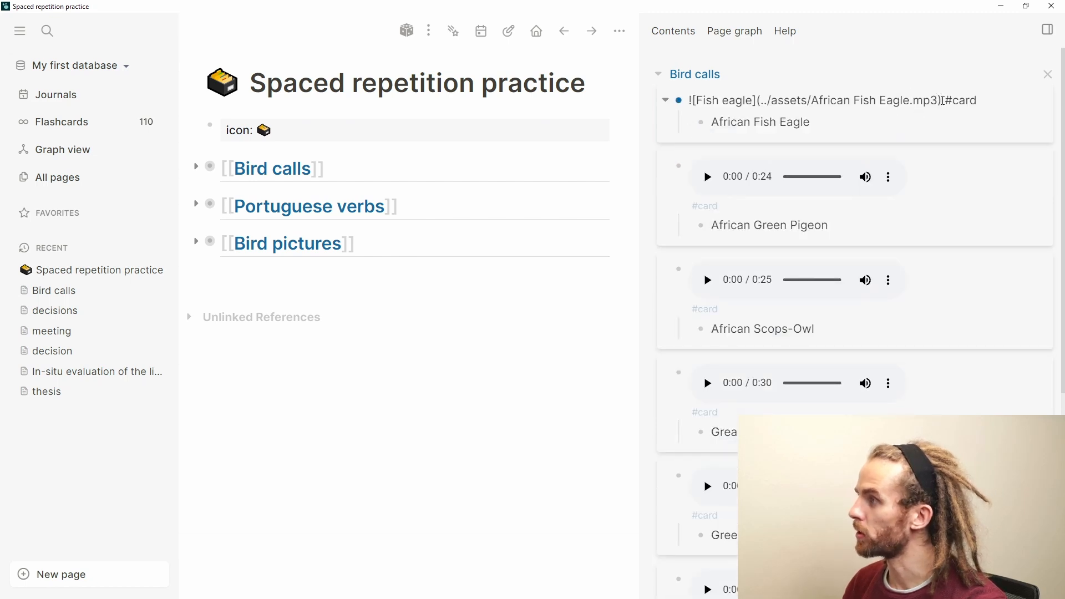
left_click(943, 100)
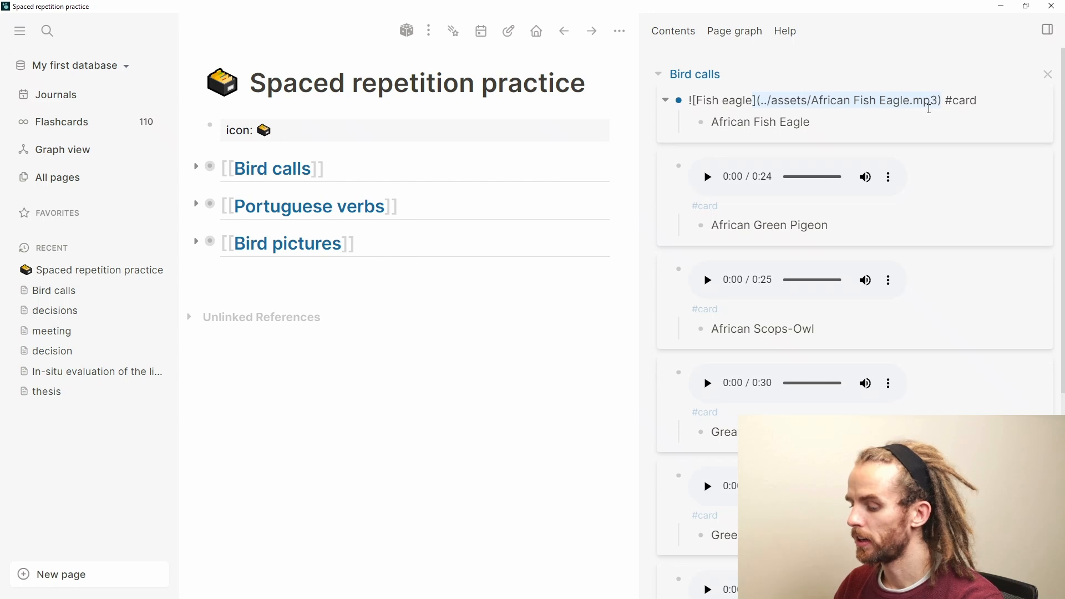
key("ctrl")
key("ctrl")
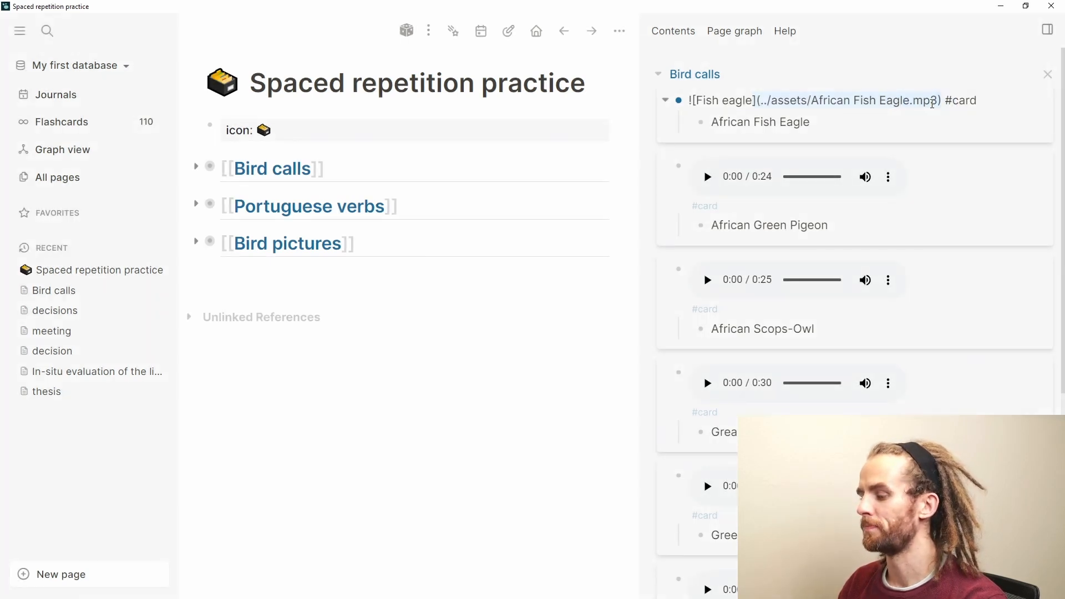
left_click(584, 365)
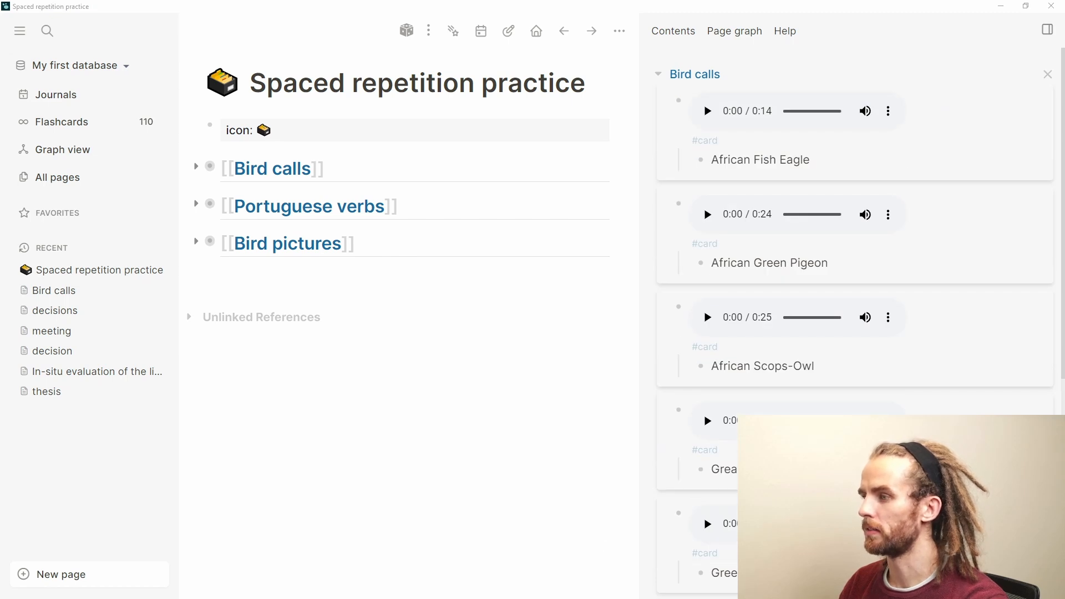
Step: Switch to File Explorer and look through the database's assets folder for the African Fish Eagle audio and image files
key("alt+Tab")
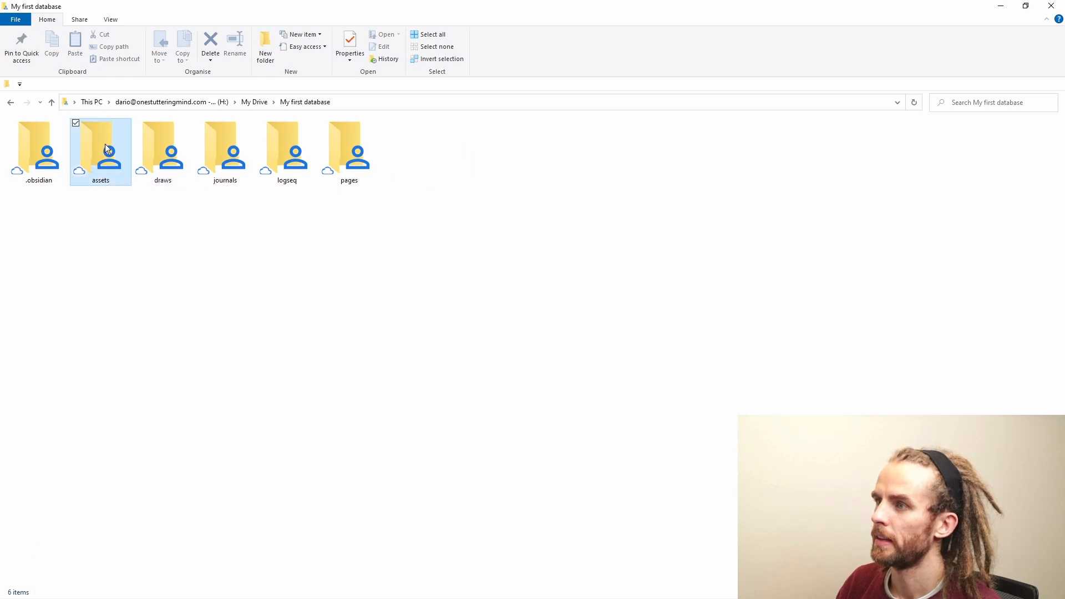
left_click(105, 144)
double_click(107, 147)
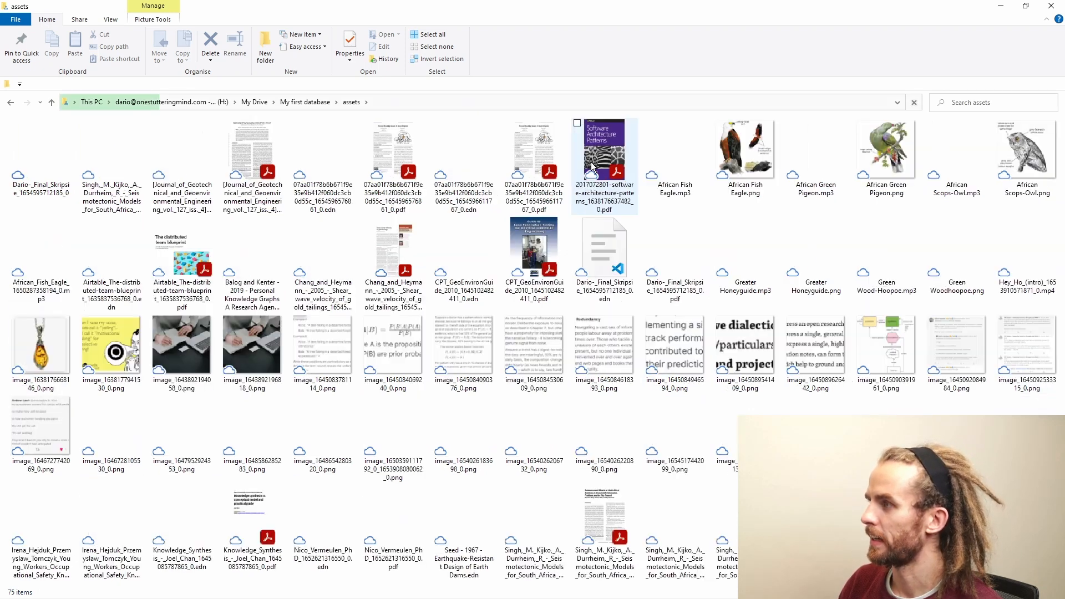
left_click(597, 167)
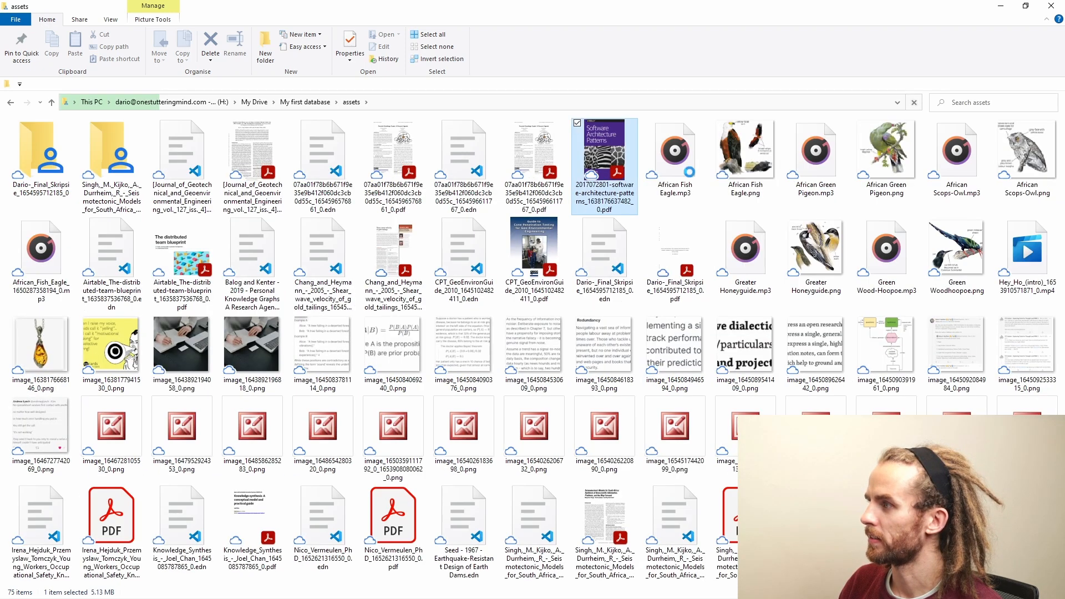
left_click(743, 161)
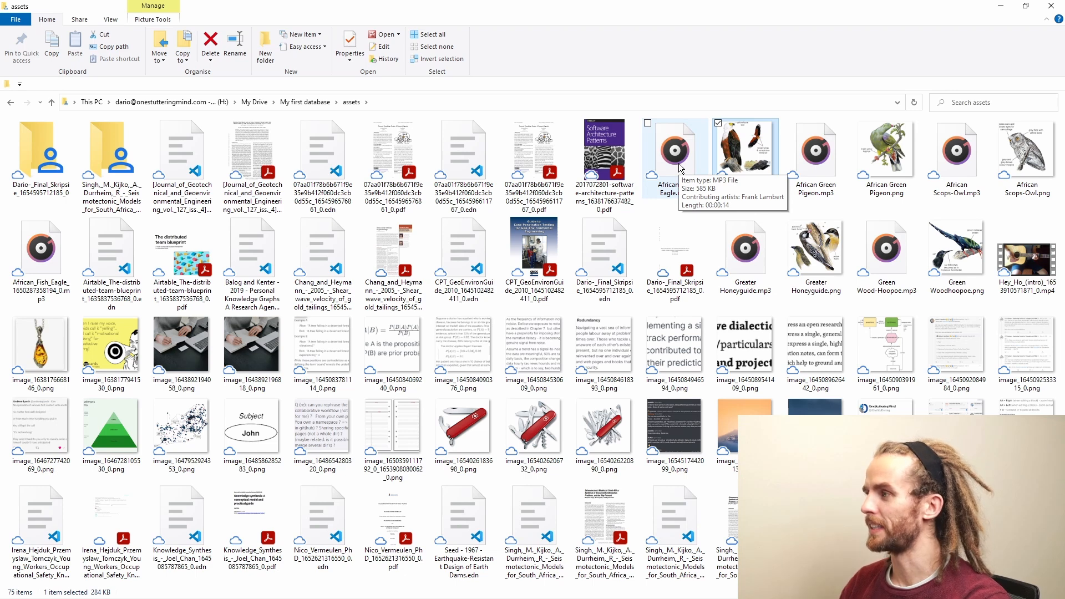
key("alt")
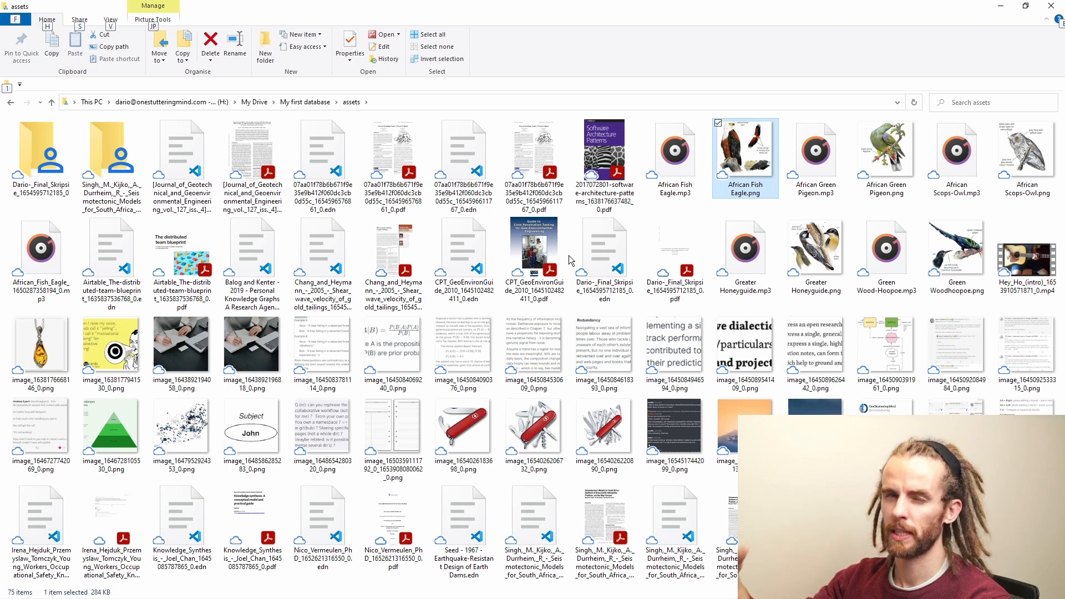
Step: Switch back to Logseq and expand the Bird calls section on the Spaced repetition practice page
key("alt+Tab")
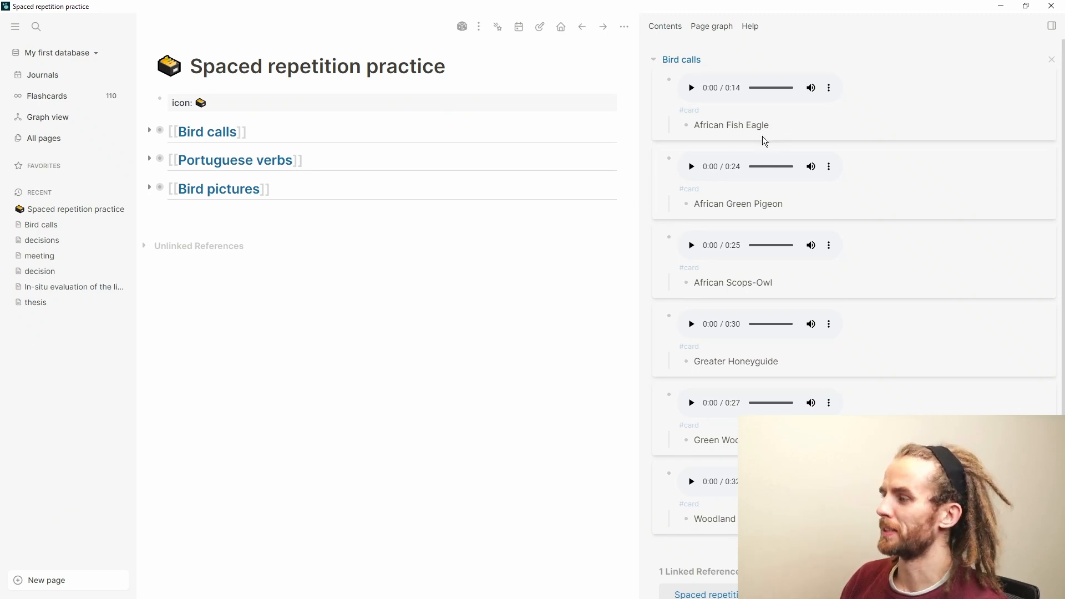
scroll(763, 138, "down", 1)
scroll(752, 233, "up", 1)
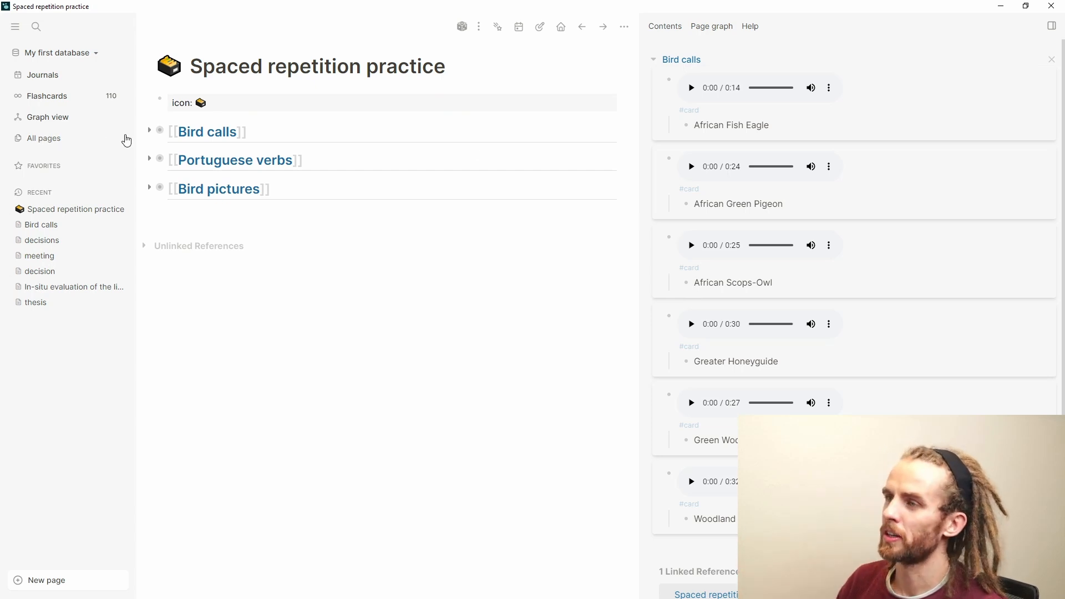
left_click(148, 131)
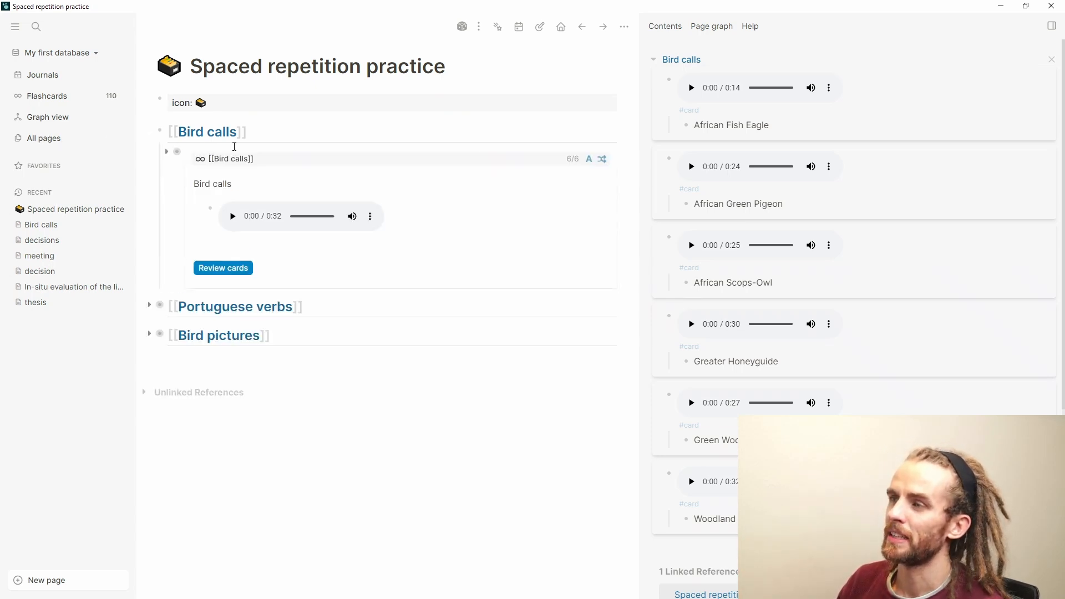
Step: Examine the source text of the Bird calls heading and of the cards query block beneath it
left_click(259, 134)
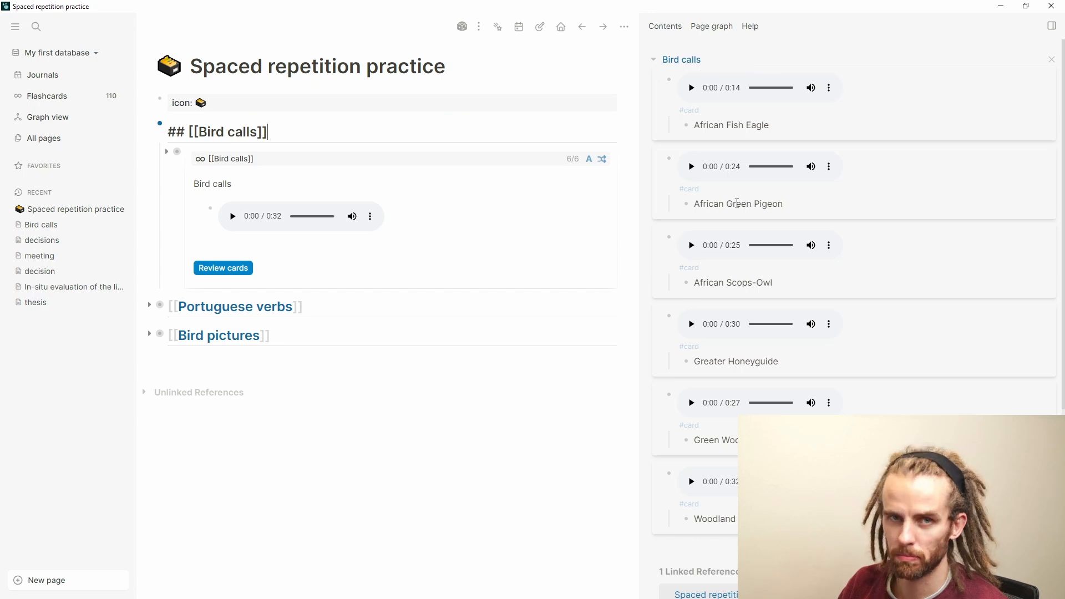
left_click(250, 157)
left_click(251, 151)
key("Escape")
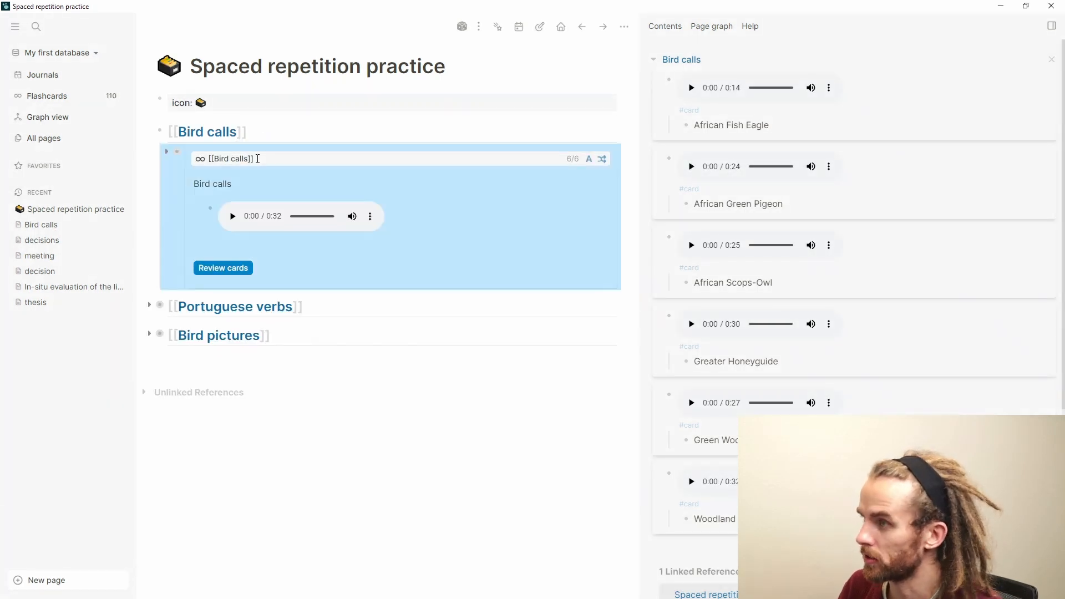
key("ctrl+equal")
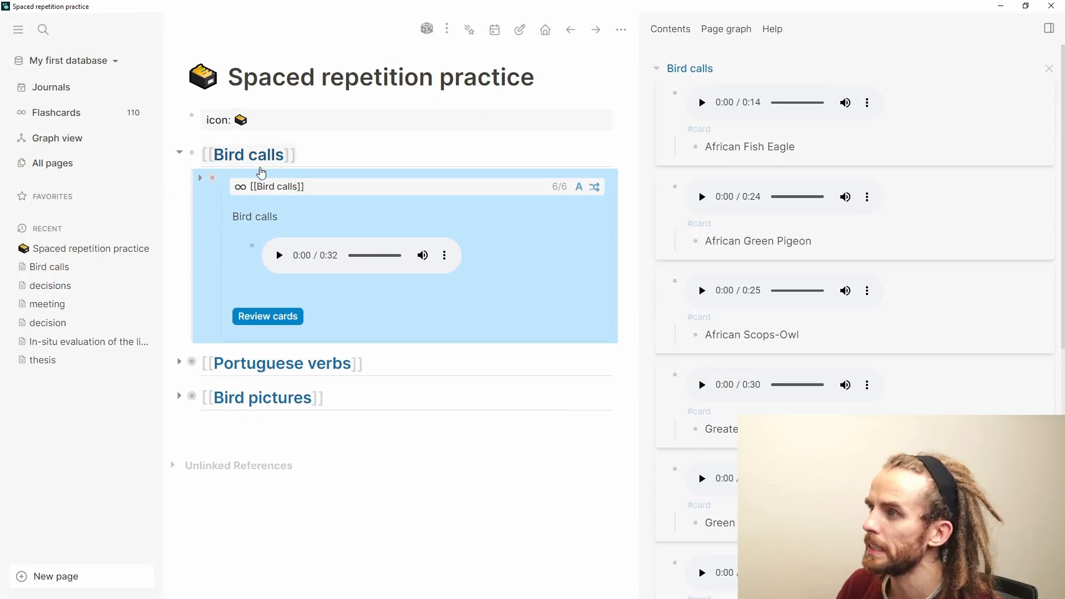
left_click(261, 175)
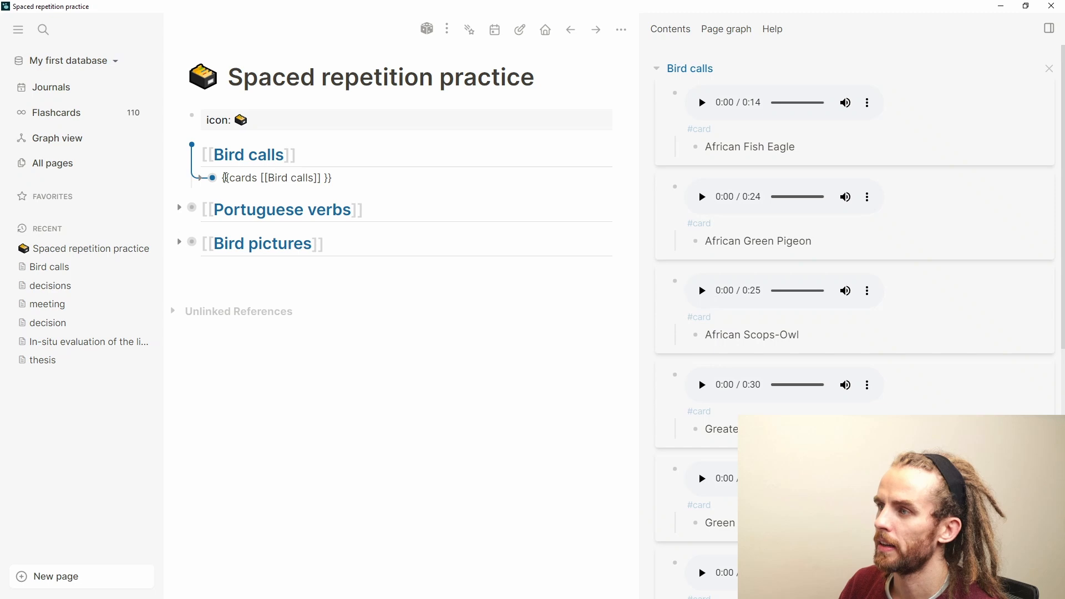
left_click(221, 279)
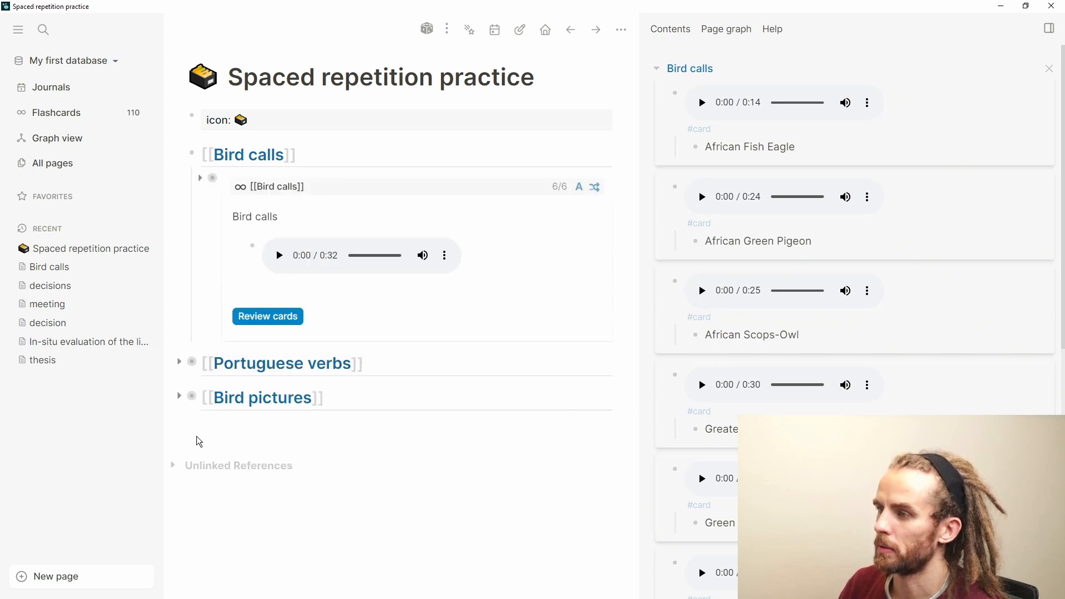
Step: Add a cards query block for [[Bird calls]] below the Bird pictures heading, followed by a new empty block
left_click(190, 421)
type("/ca")
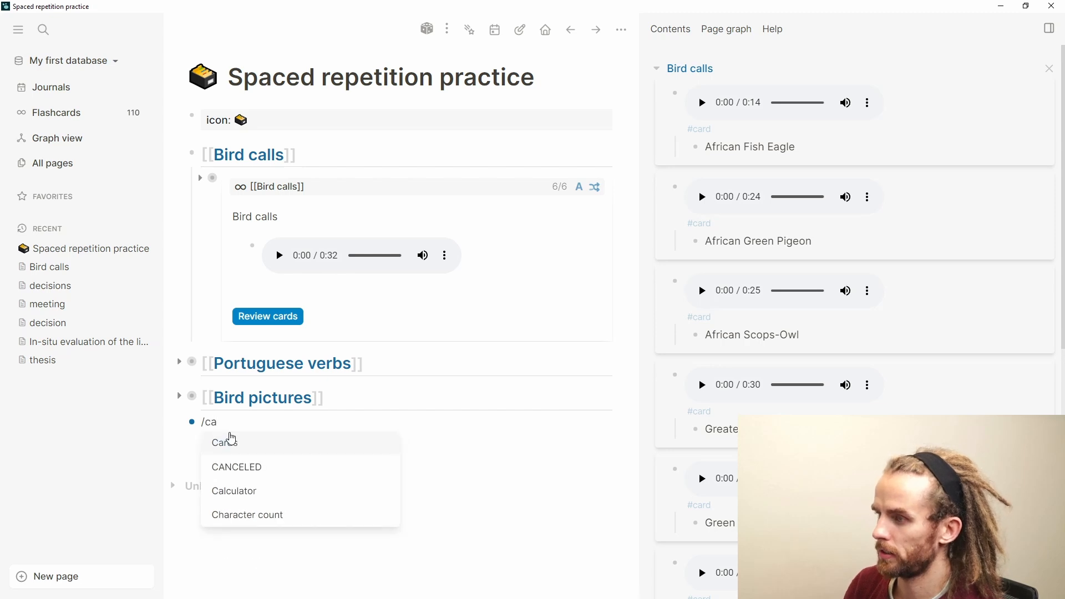
left_click(232, 442)
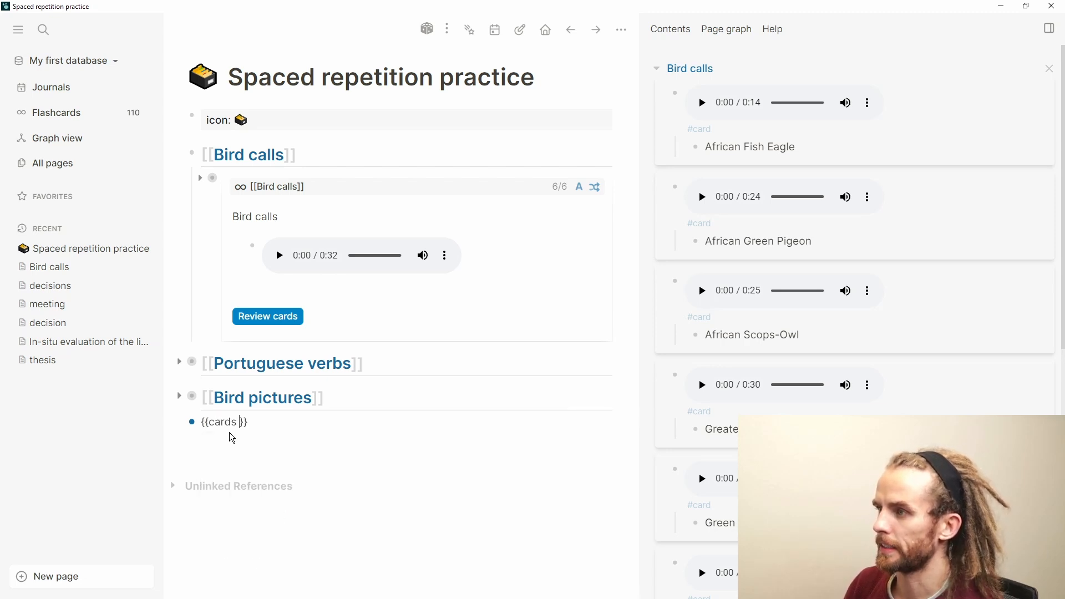
type("[[")
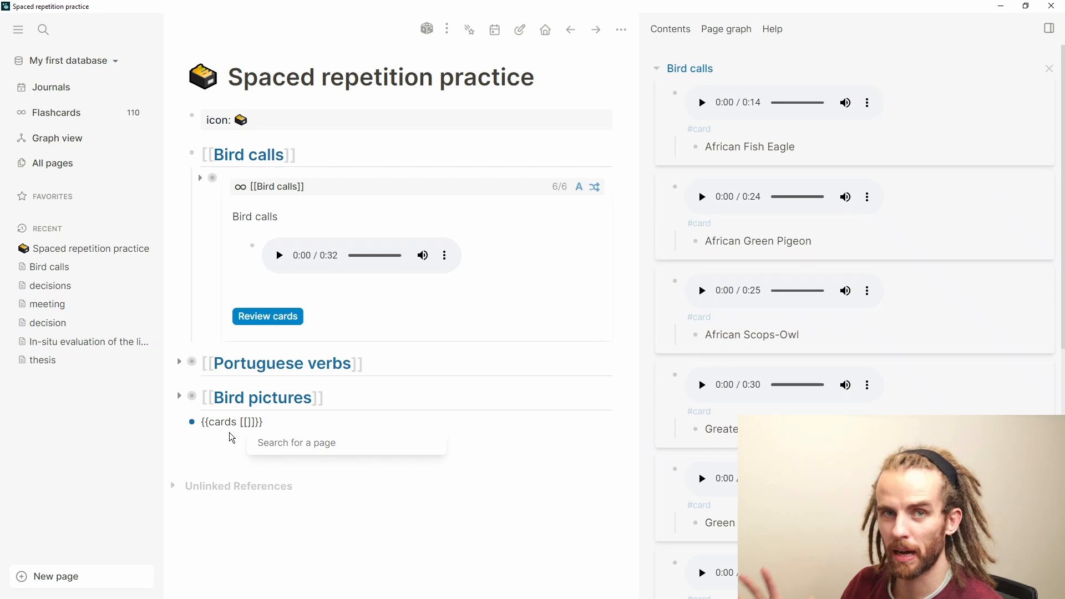
type("Bird")
key("Return")
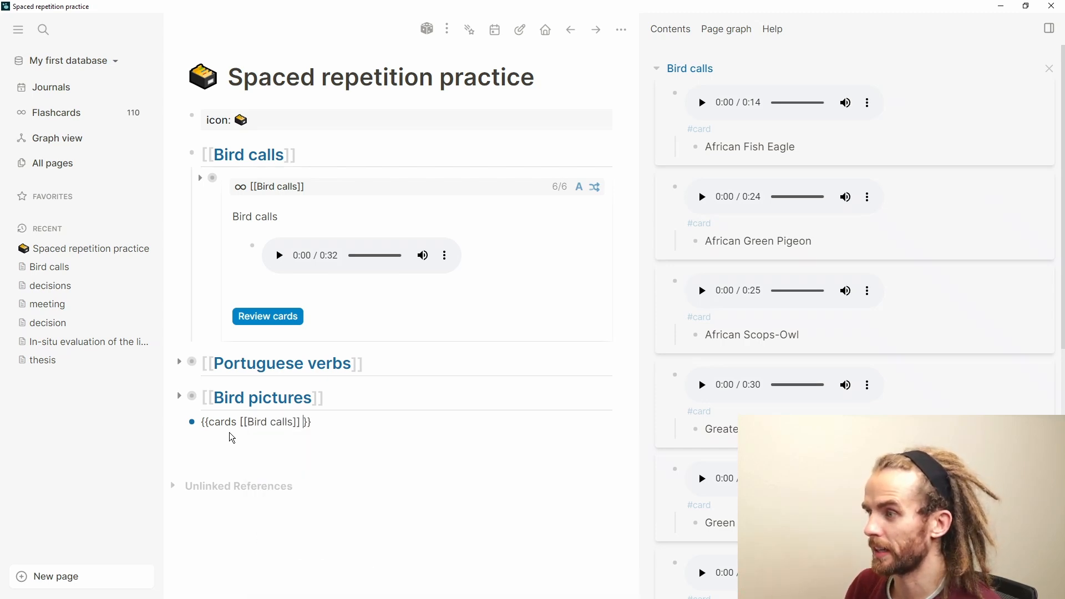
left_click(405, 494)
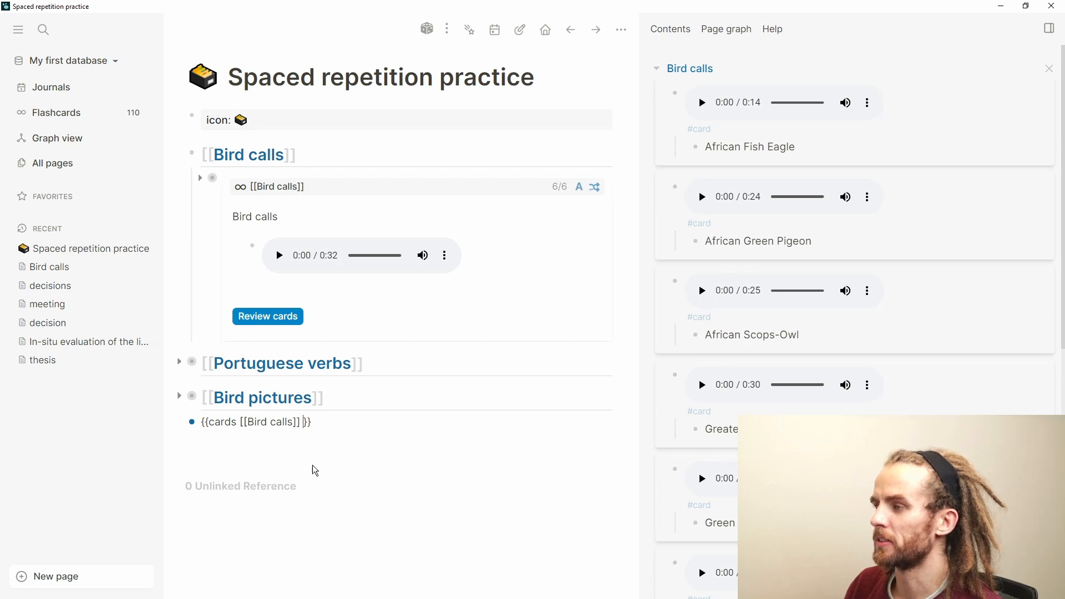
left_click(350, 426)
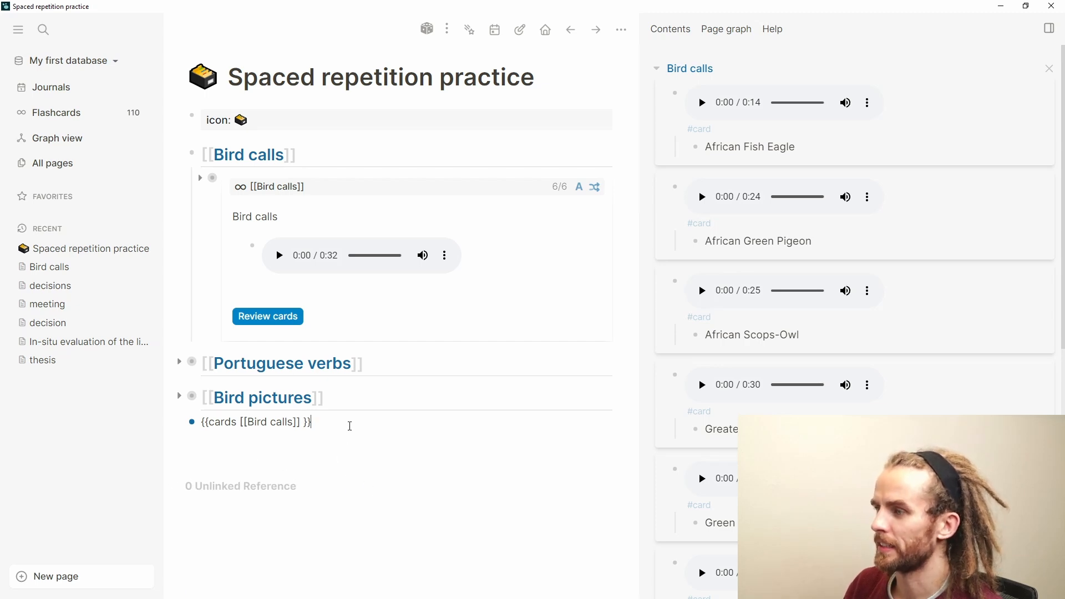
key("Return")
scroll(350, 426, "down", 3)
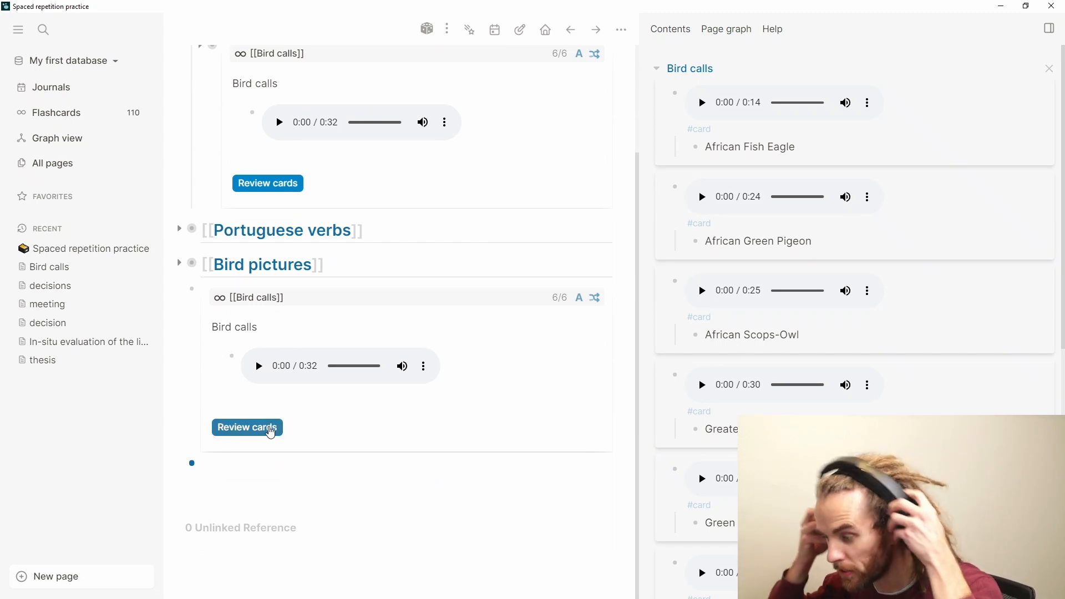
Step: Start reviewing the new block's Bird calls cards, reveal the first answer, play its audio and rate the card as remembered
left_click(271, 432)
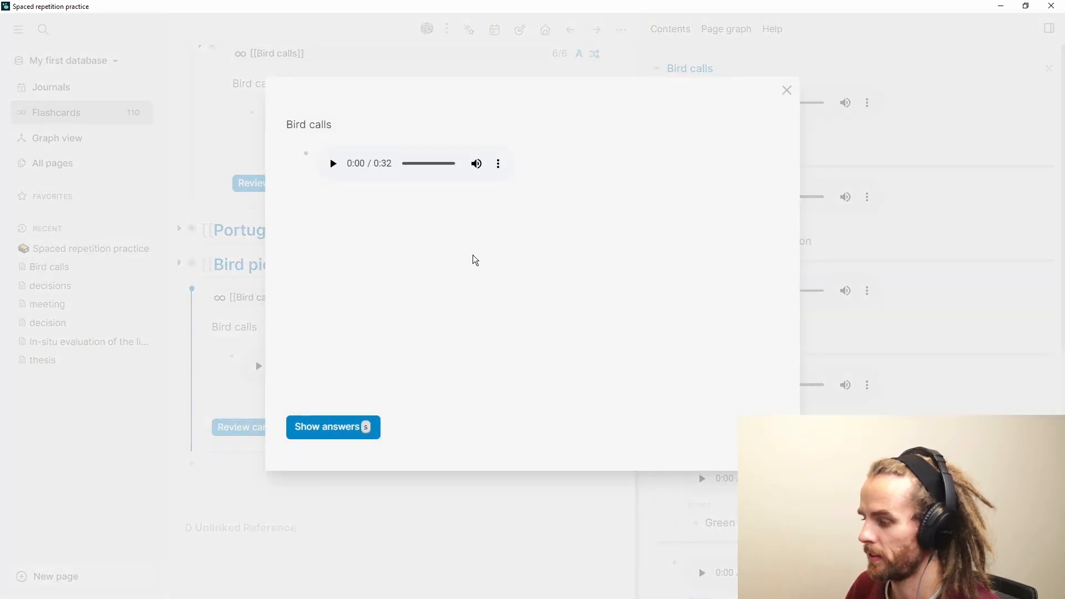
key("s")
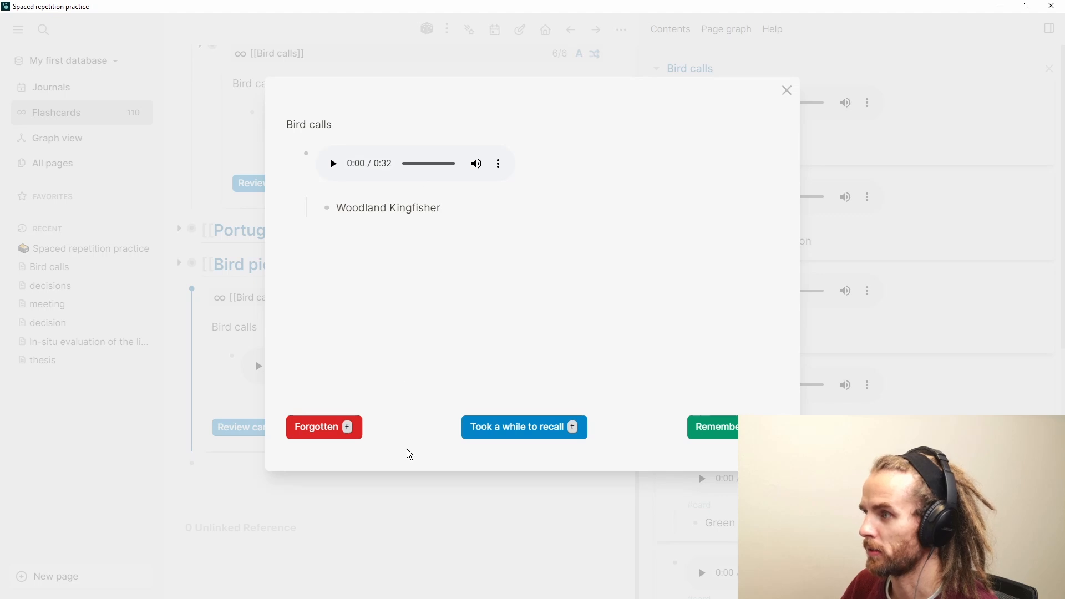
left_click(334, 166)
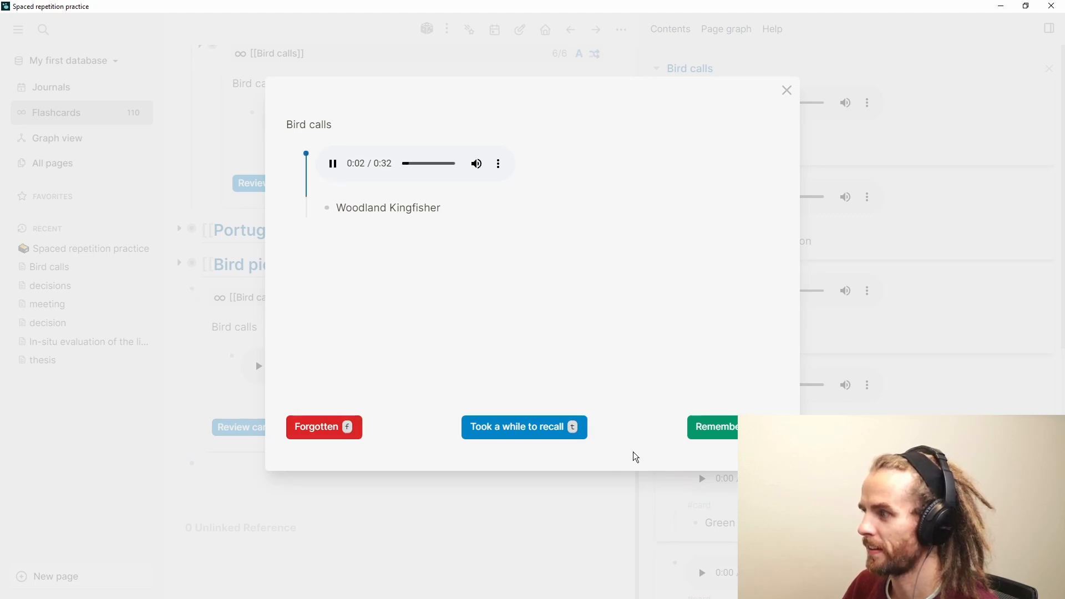
left_click(694, 431)
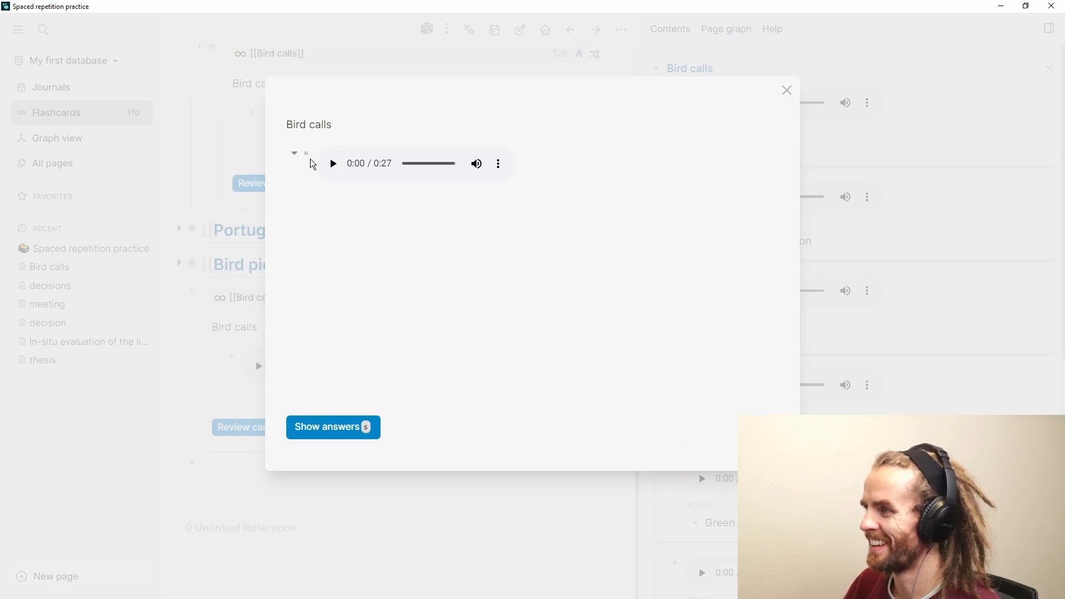
Step: Play the next bird call, reveal its answer, rate it as remembered and close the review
left_click(334, 168)
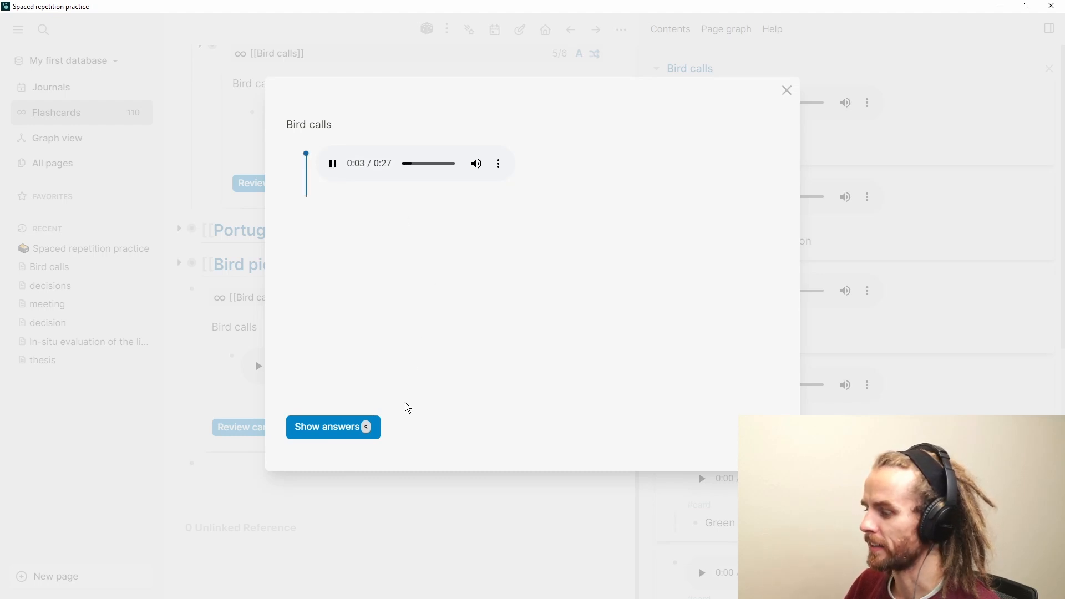
left_click(373, 430)
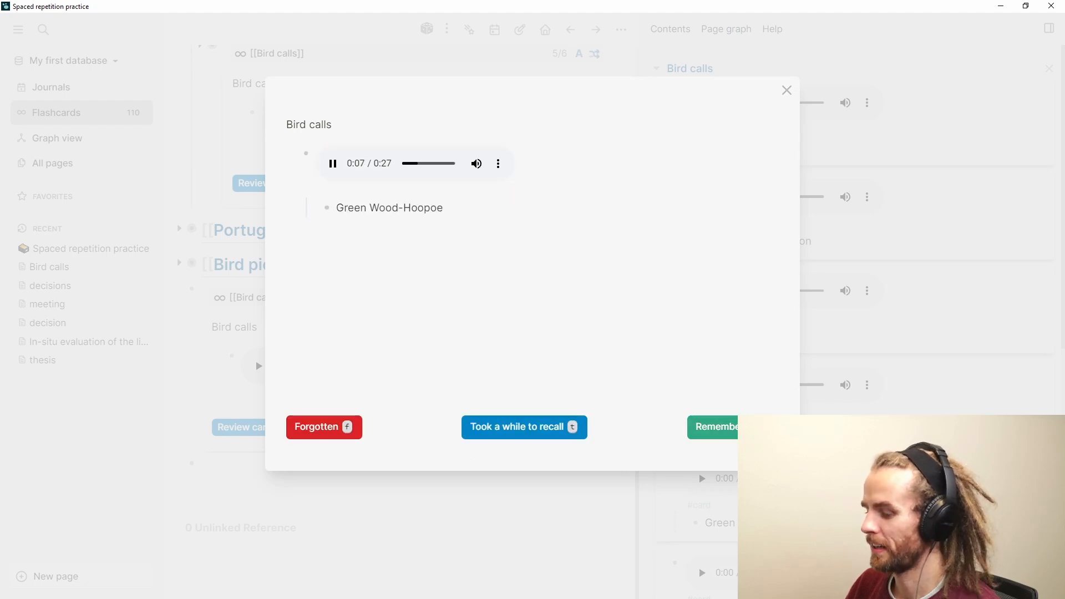
left_click(753, 428)
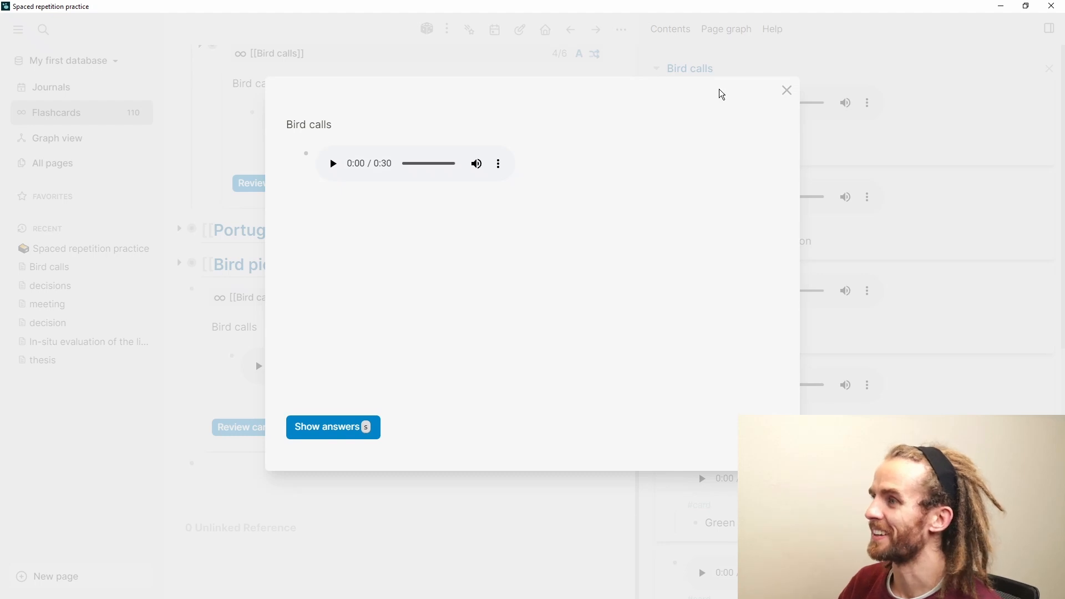
left_click(787, 90)
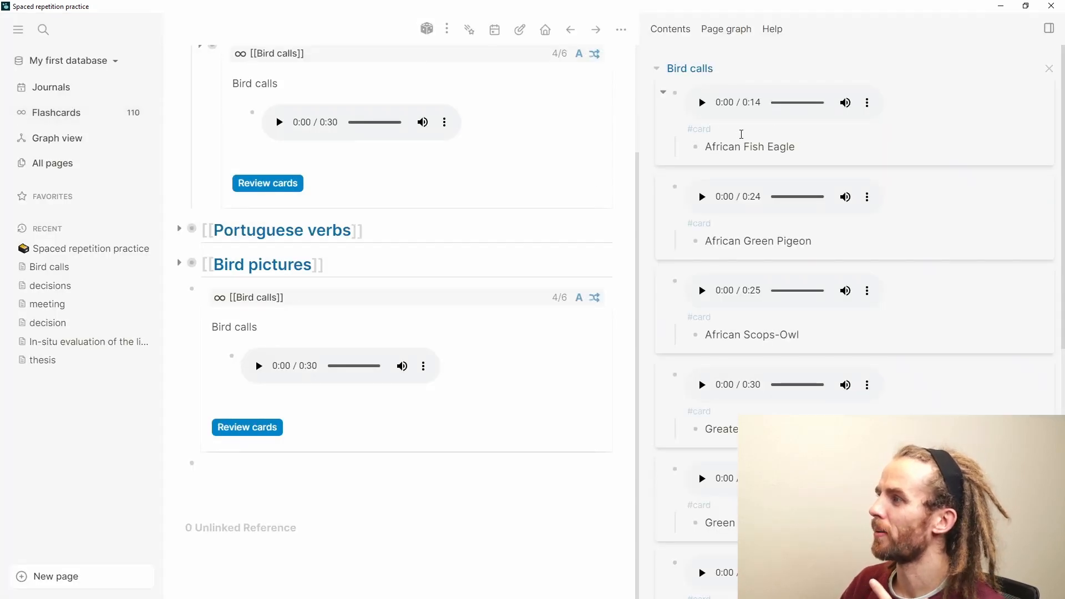
Step: Upload African Fish Eagle.mp3 as an asset into the empty block at the end of the page
left_click(277, 473)
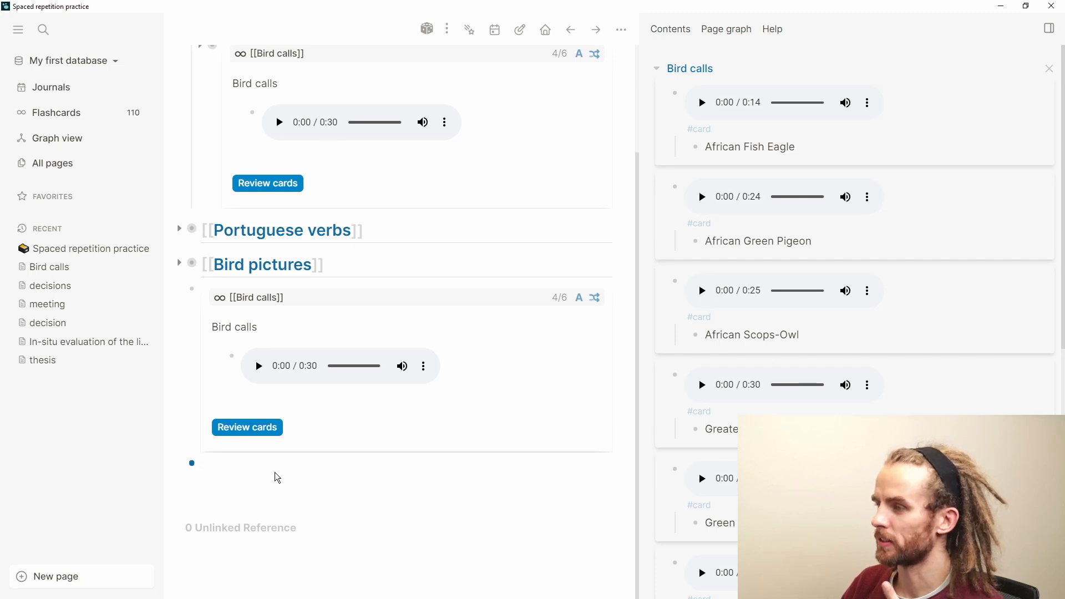
type("/up")
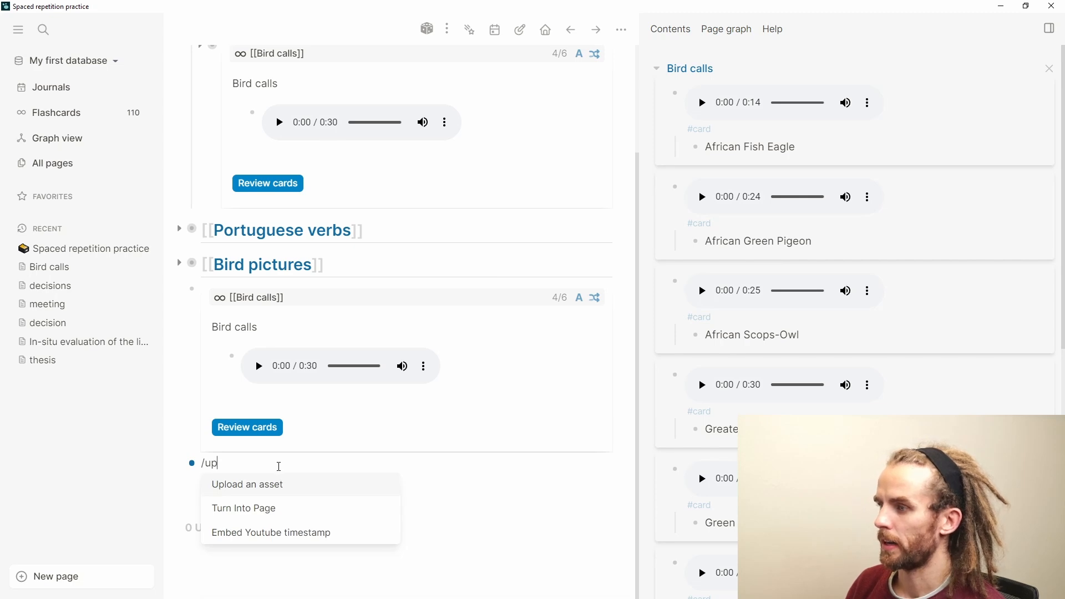
key("Escape")
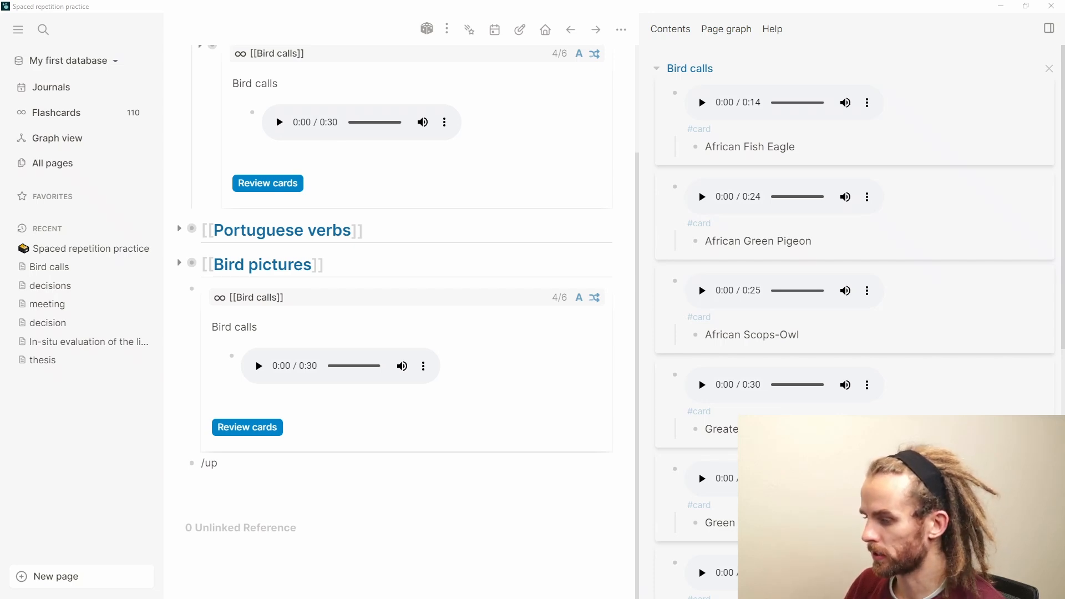
key("Return")
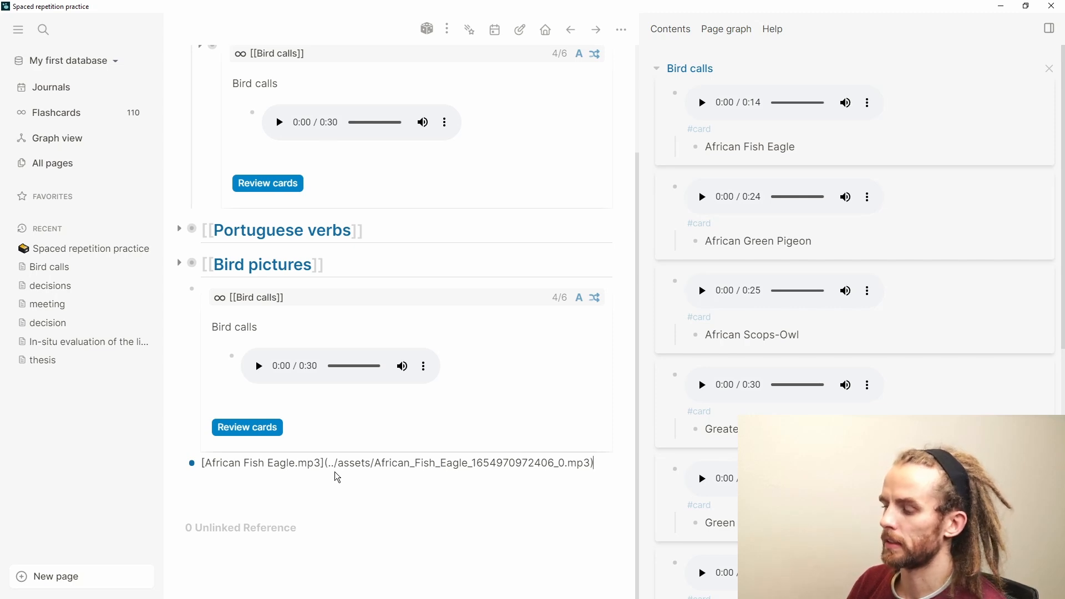
left_click(441, 585)
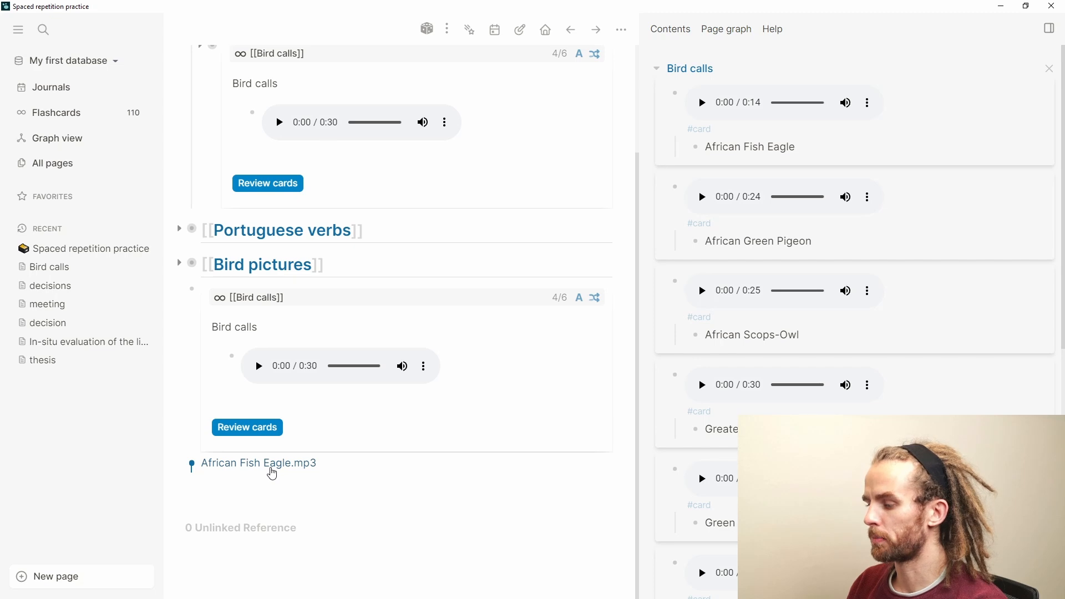
Step: Open the African Fish Eagle.mp3 link in the external music player, pause playback and close the player
left_click(272, 471)
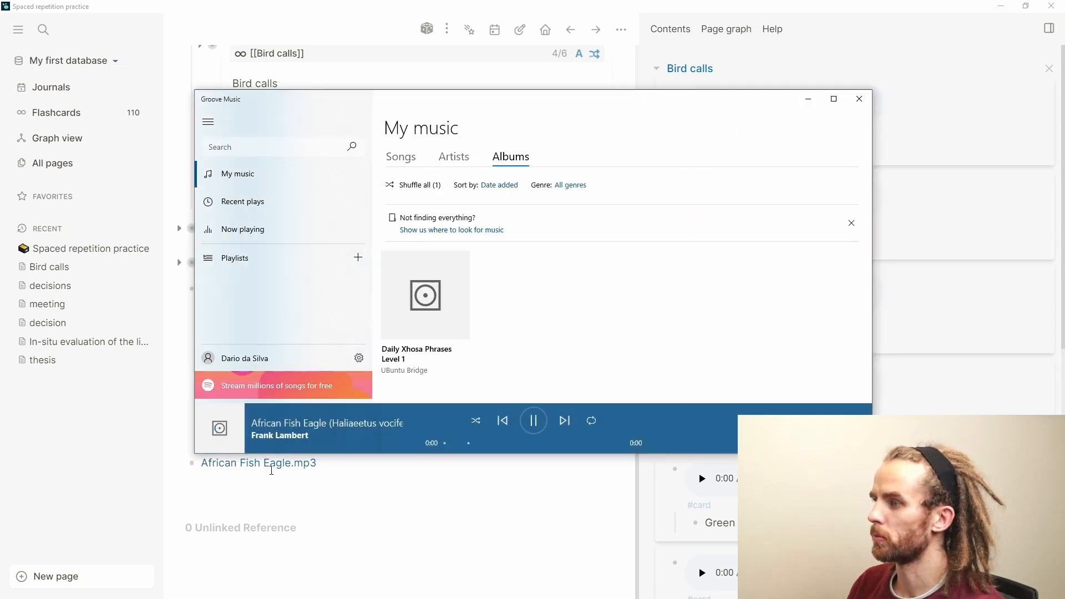
left_click(541, 428)
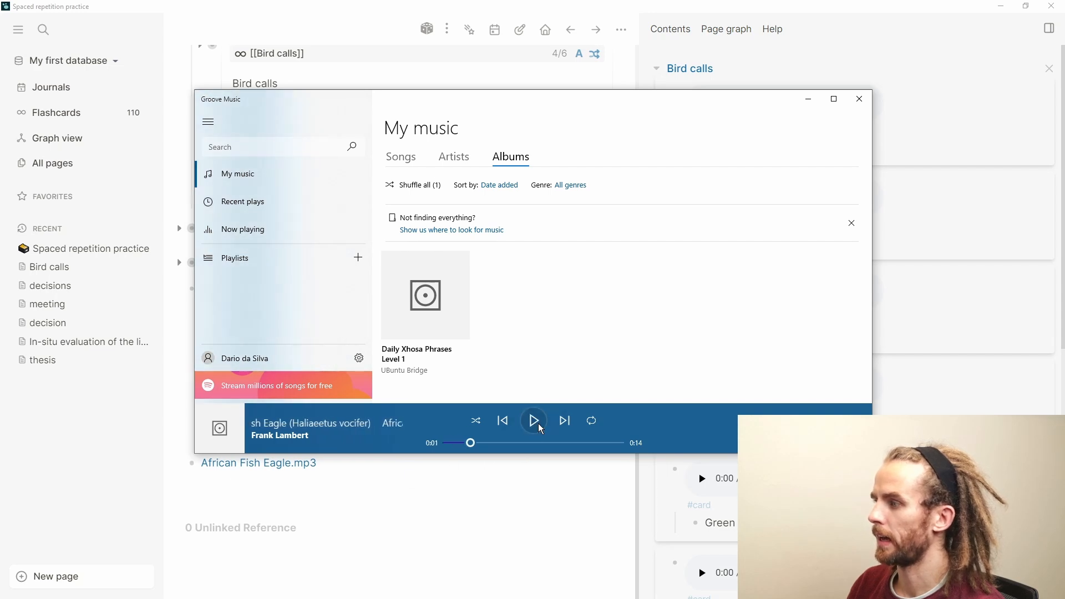
left_click(854, 101)
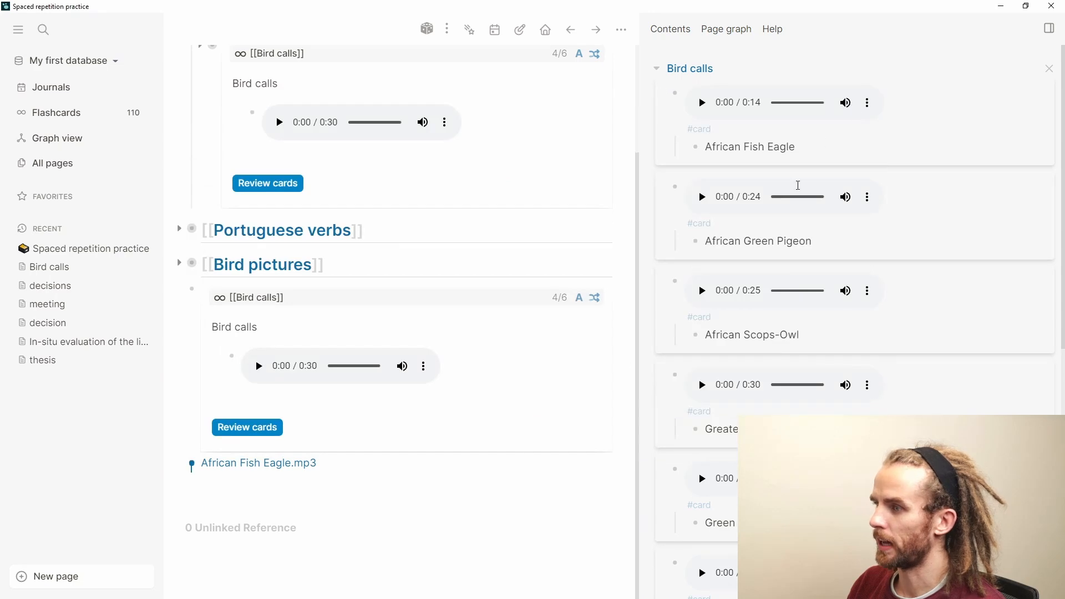
Step: Turn the African Fish Eagle.mp3 link into an embedded audio player by prefixing it with !, and test its playback
left_click(528, 464)
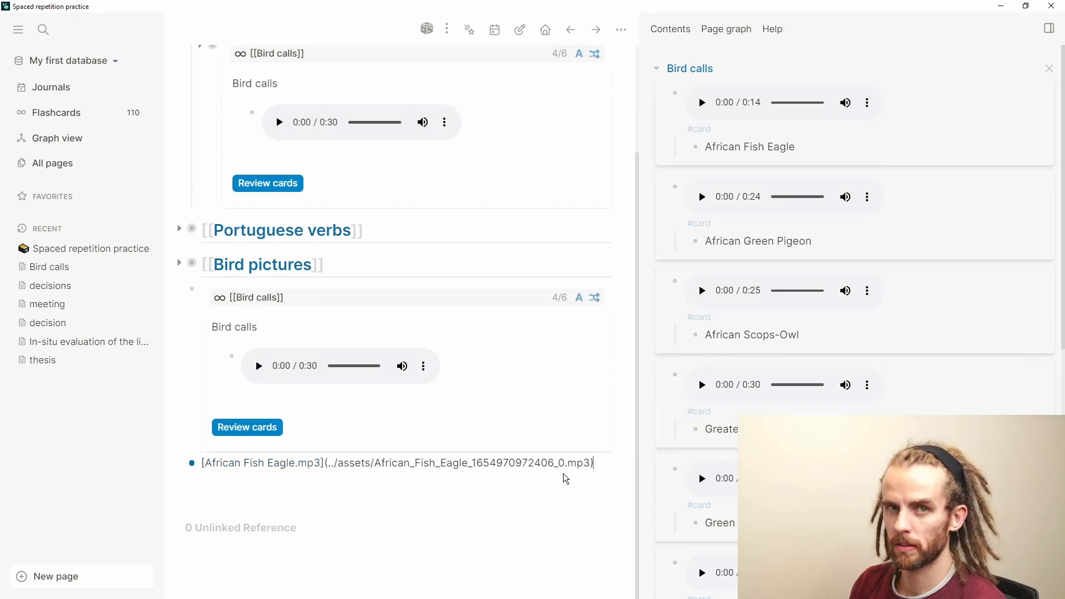
type("!")
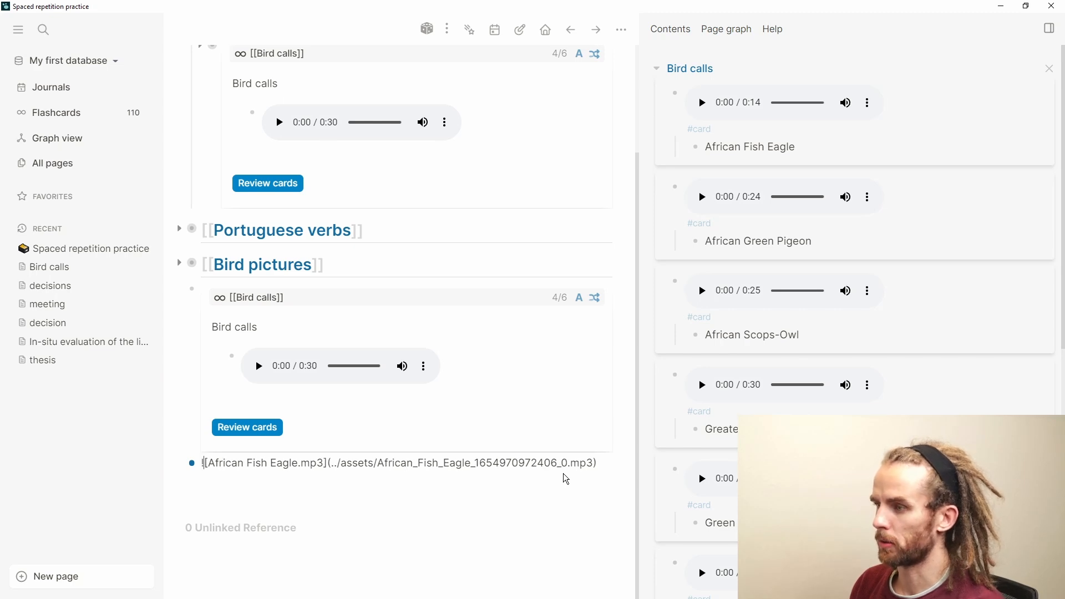
key("Escape")
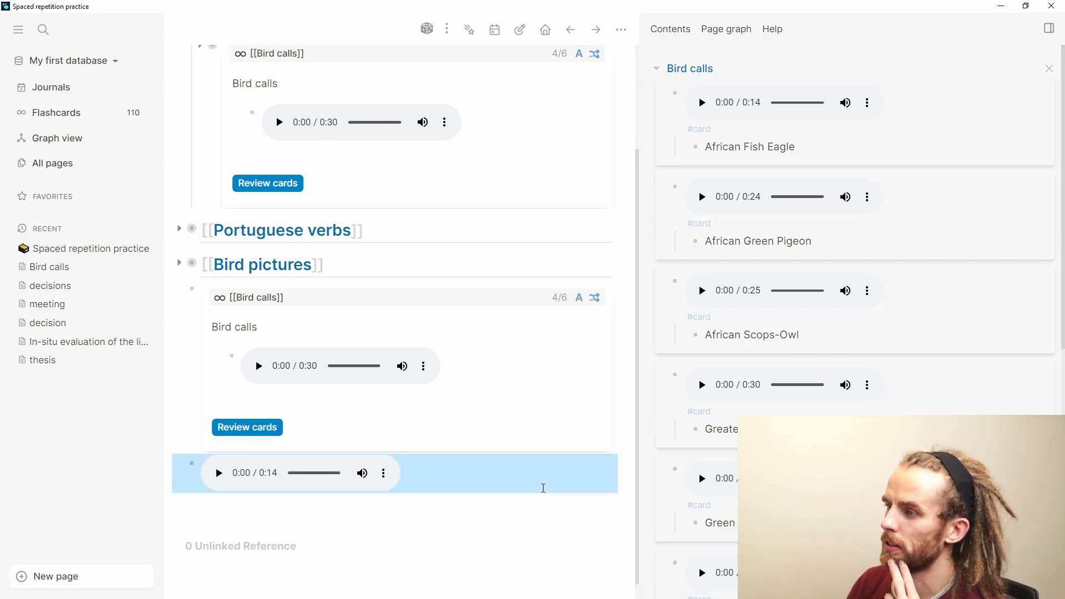
left_click(217, 476)
left_click(216, 480)
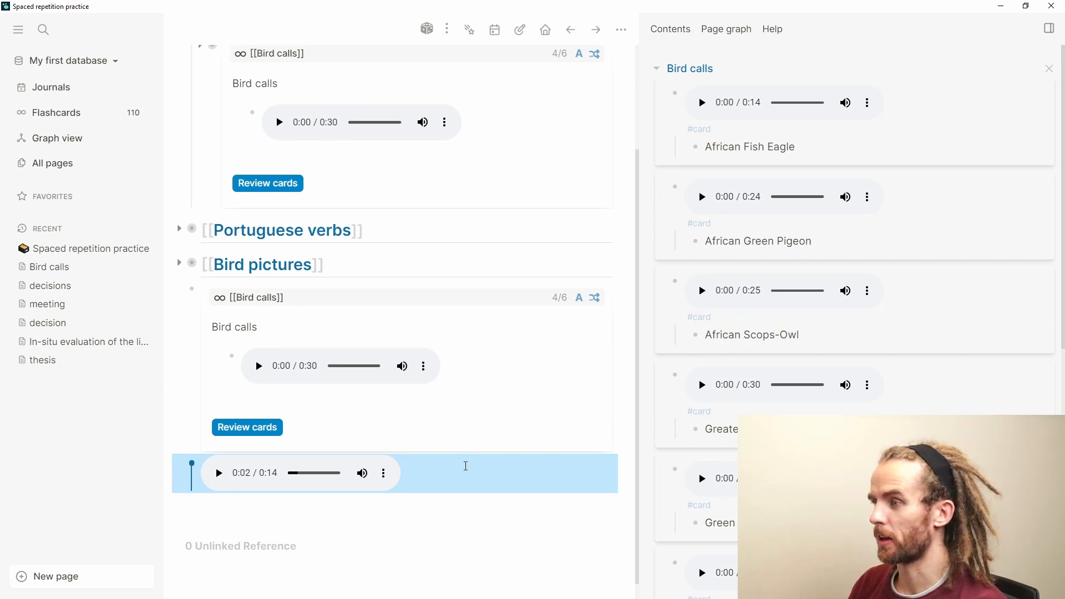
Step: Compare the new embed's source text with that of the African Fish Eagle and African Green Pigeon cards
left_click(466, 466)
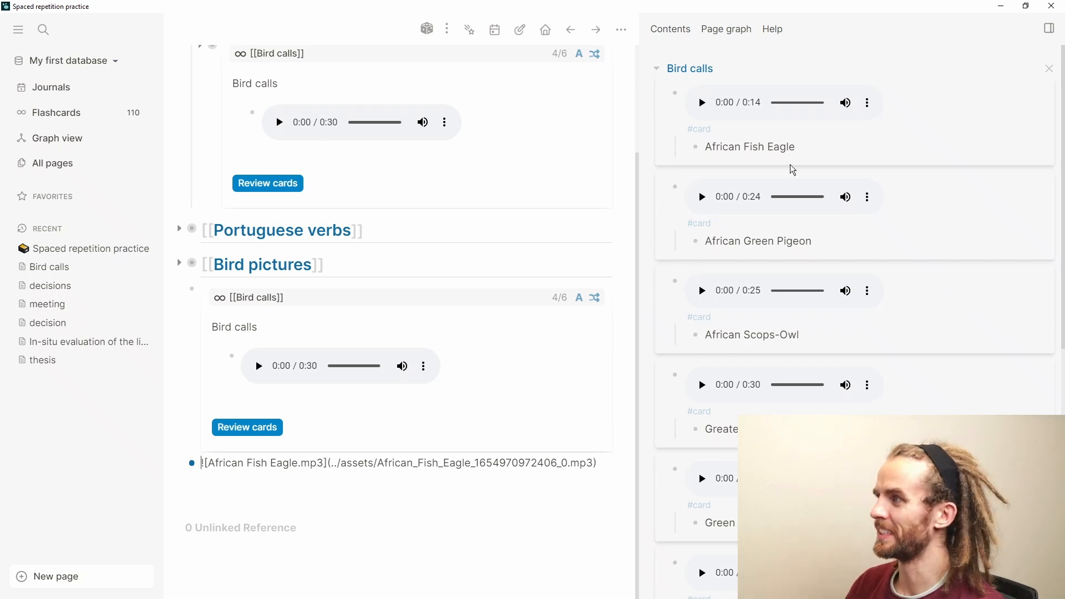
left_click(888, 86)
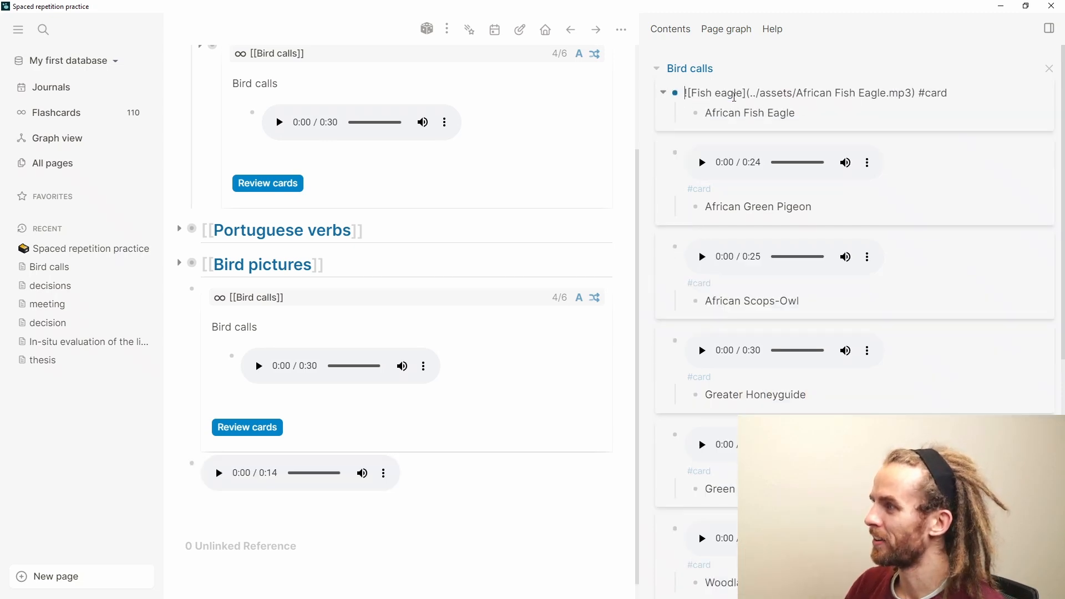
left_click(918, 150)
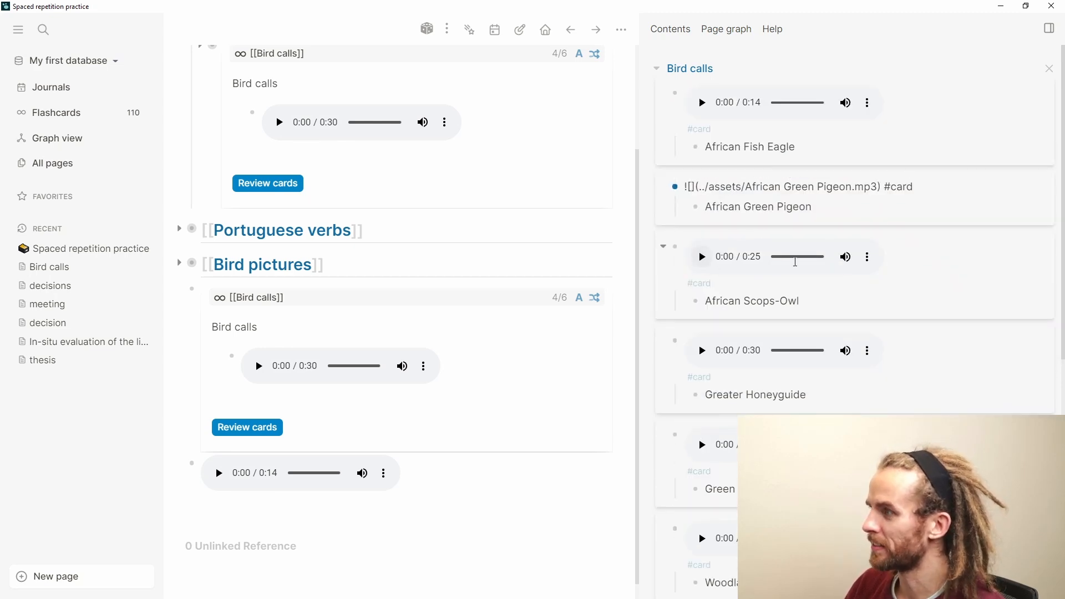
Step: Inspect the source text of the African Scops-Owl card's audio embed and leave editing
left_click(918, 244)
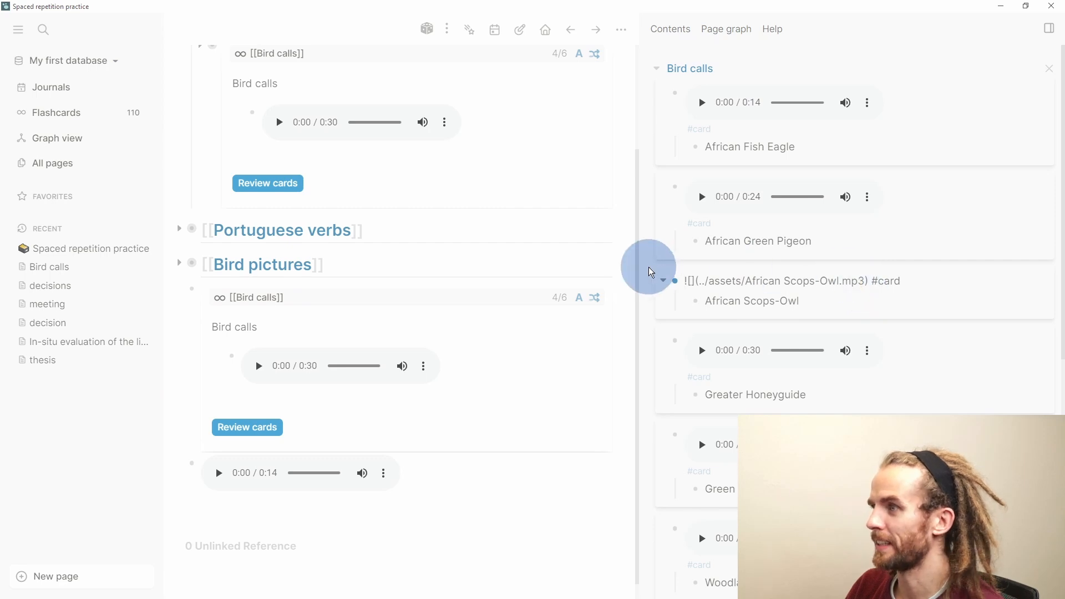
scroll(476, 262, "up", 3)
key("Escape")
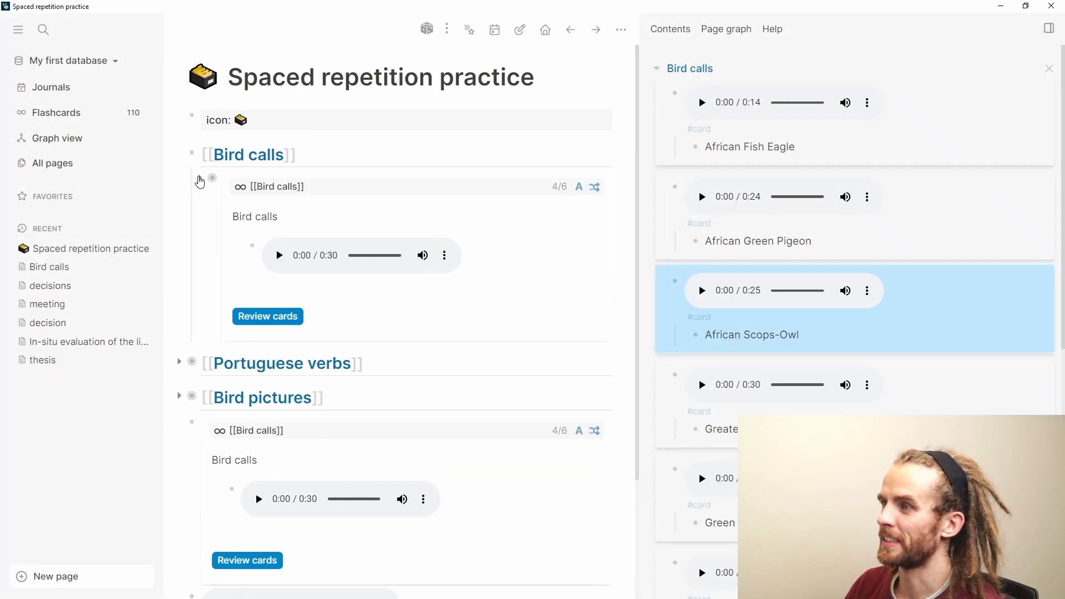
Step: Expand the Bird calls query block and the Bird pictures section to show their nested content
left_click(200, 179)
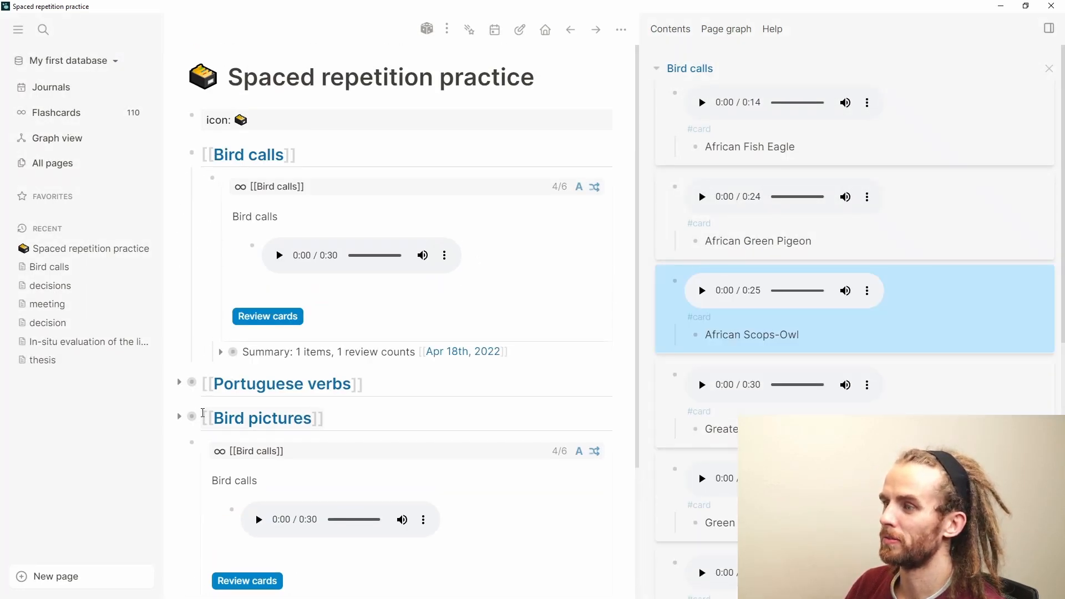
left_click(178, 416)
scroll(262, 369, "down", 1)
scroll(261, 369, "down", 6)
scroll(308, 327, "up", 3)
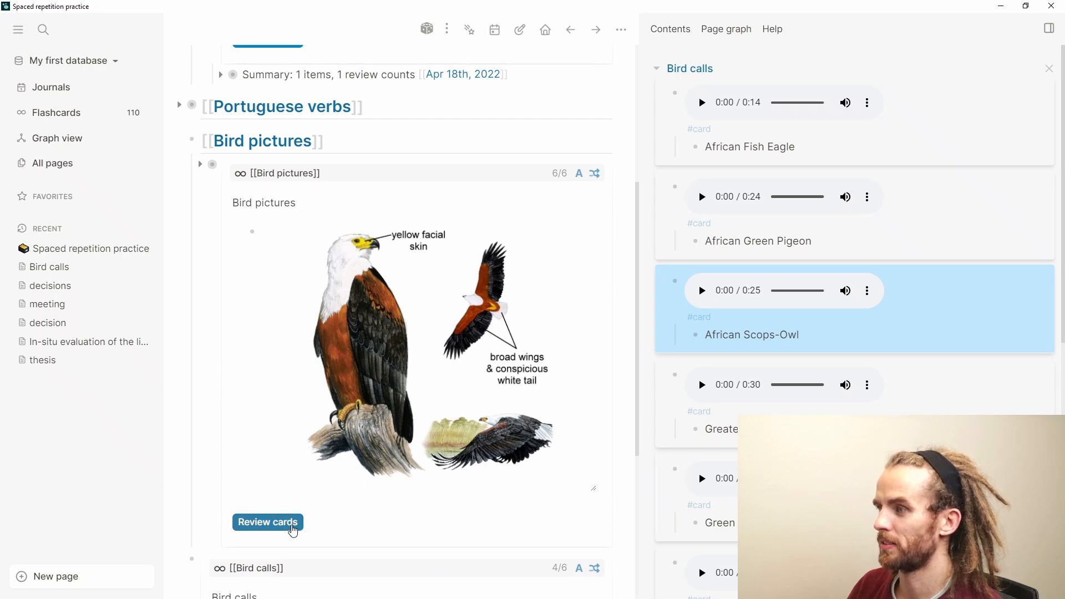
Step: Review the first two Bird pictures flashcards, reveal their answers, rate both as remembered, and close the review
left_click(292, 528)
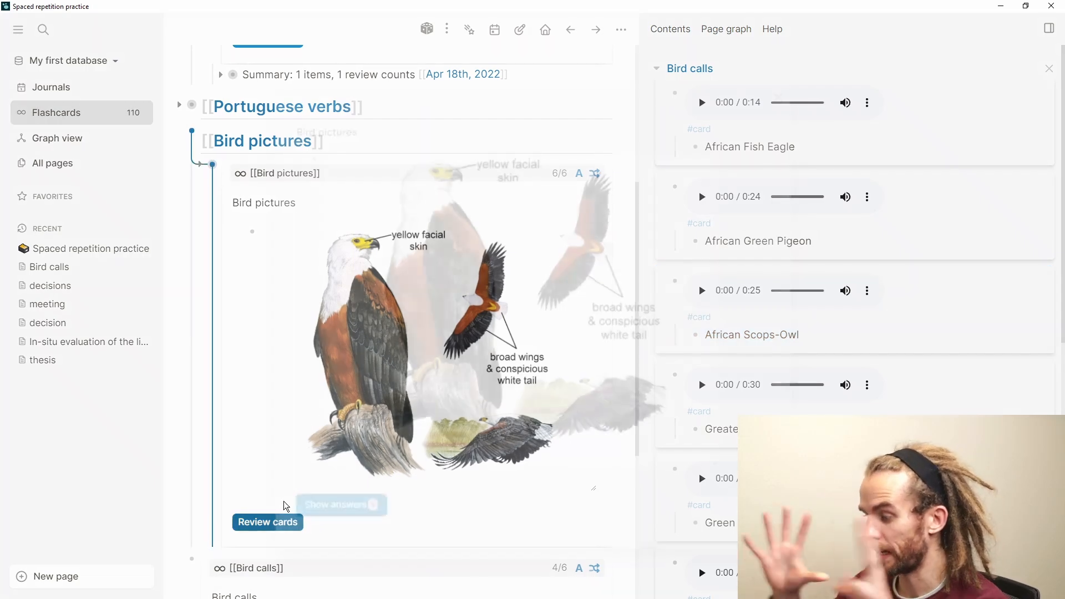
key("s")
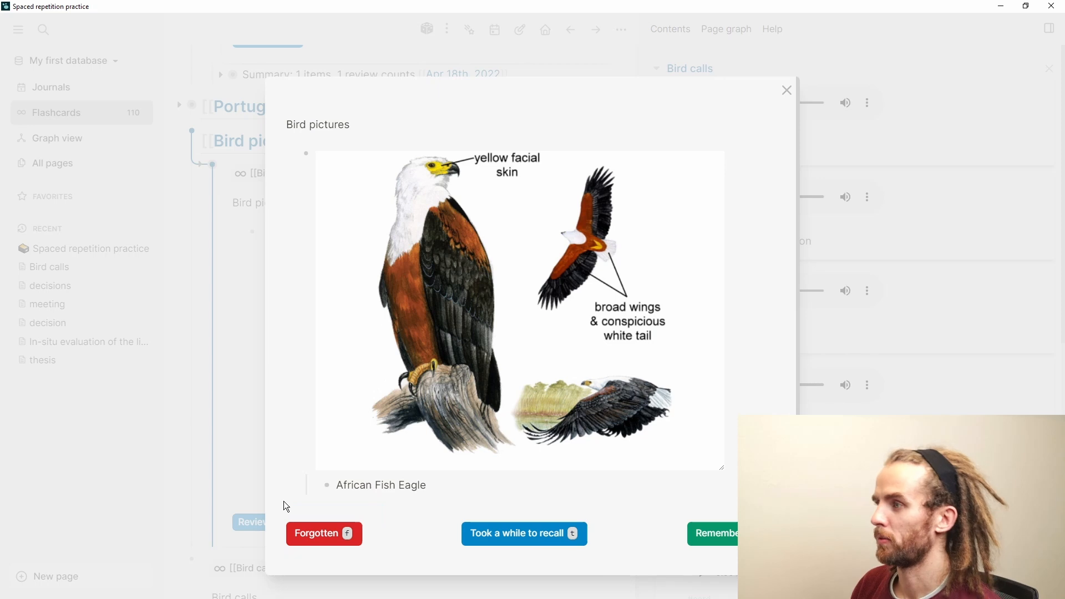
key("r")
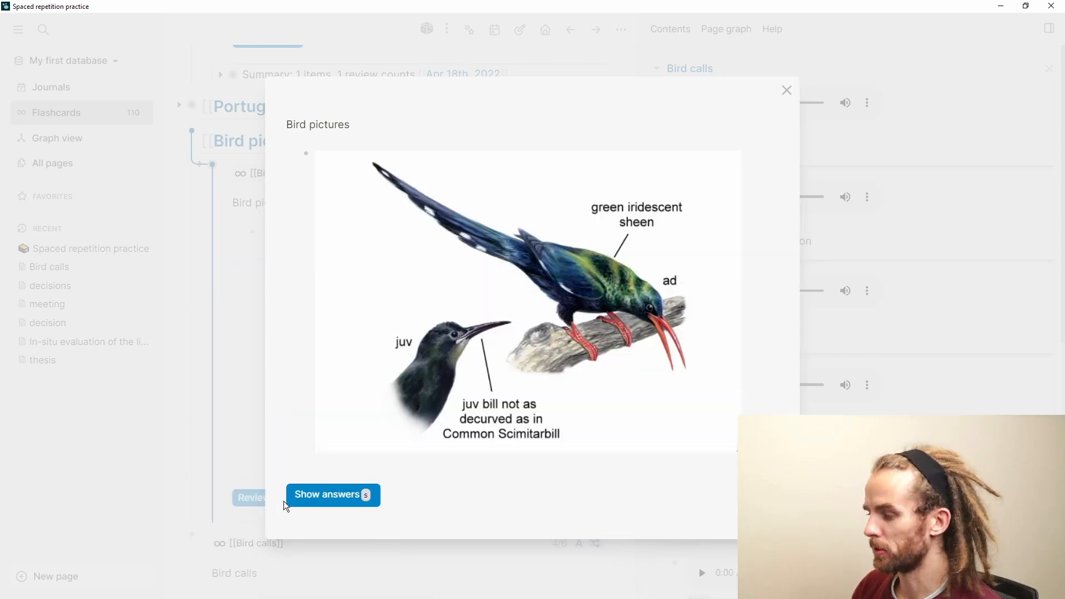
key("s")
key("r")
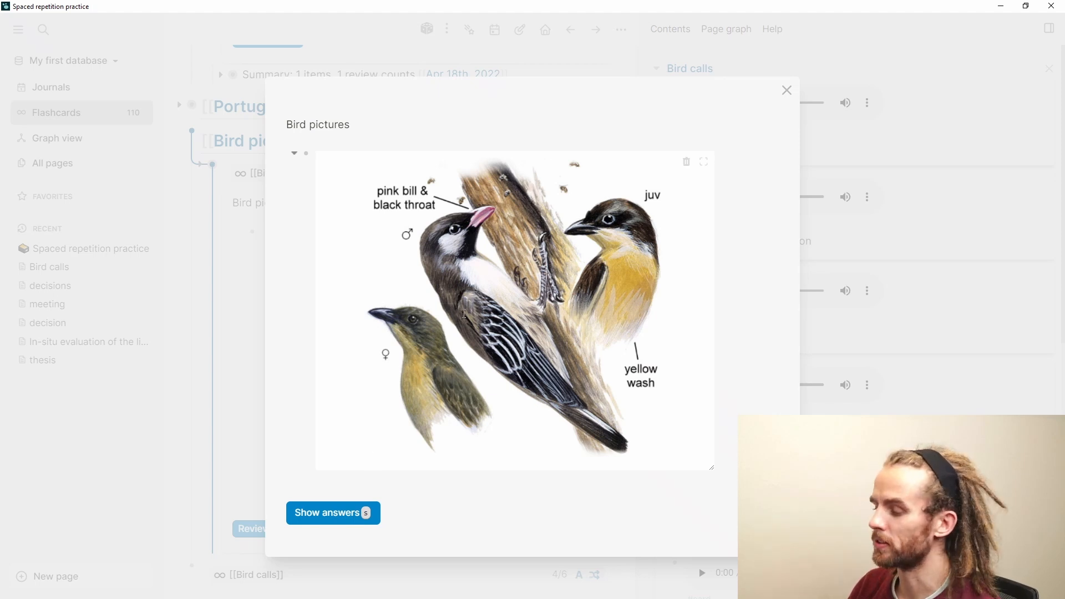
left_click(786, 94)
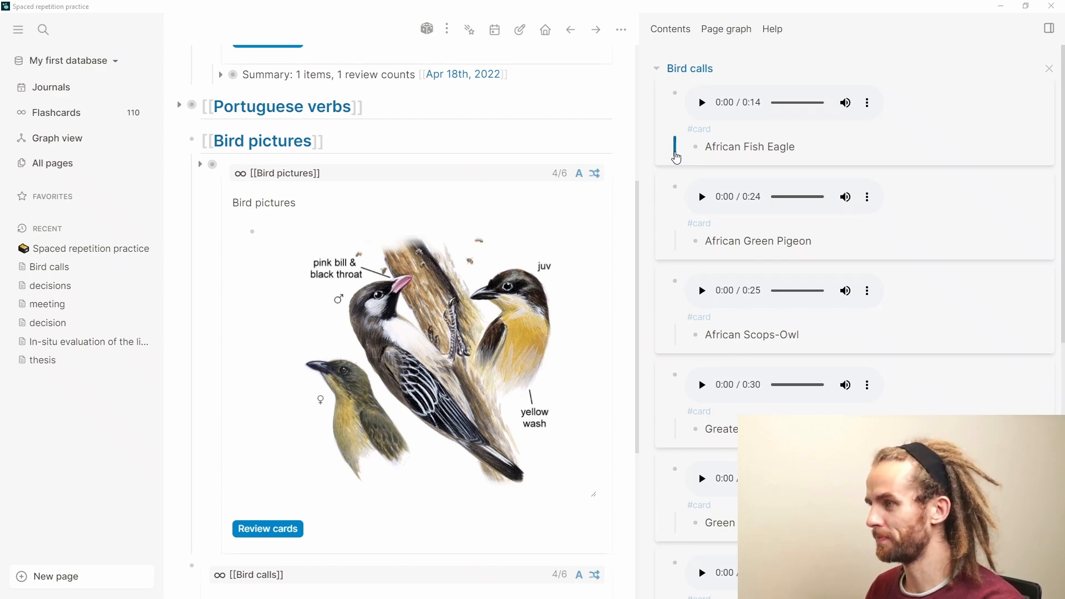
Step: Switch to the Portuguese practice document in Google Docs and select and copy all of its sentences
key("alt+Tab")
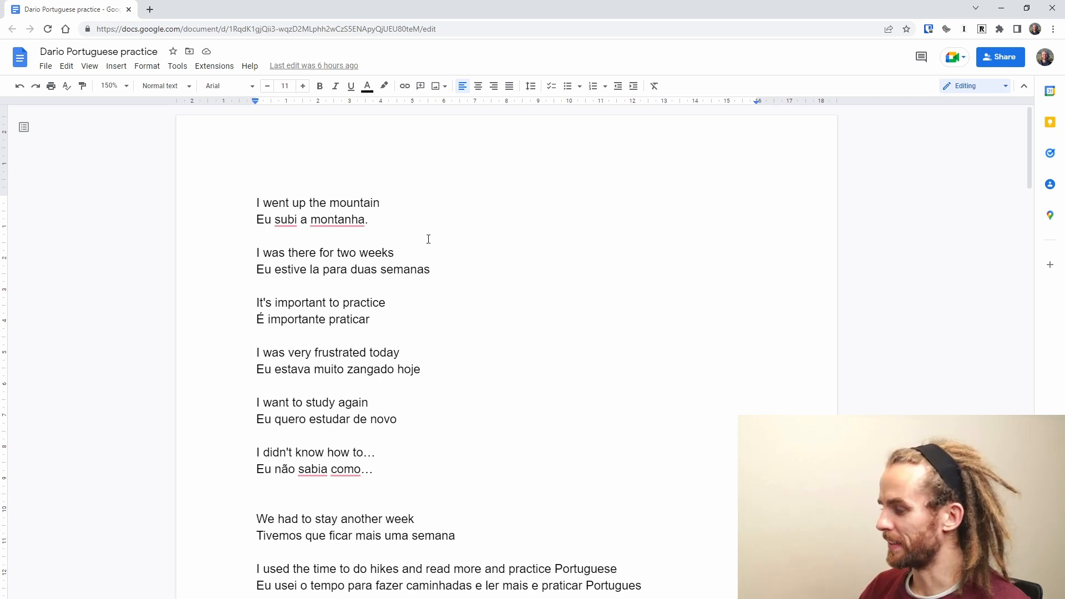
scroll(444, 230, "down", 1)
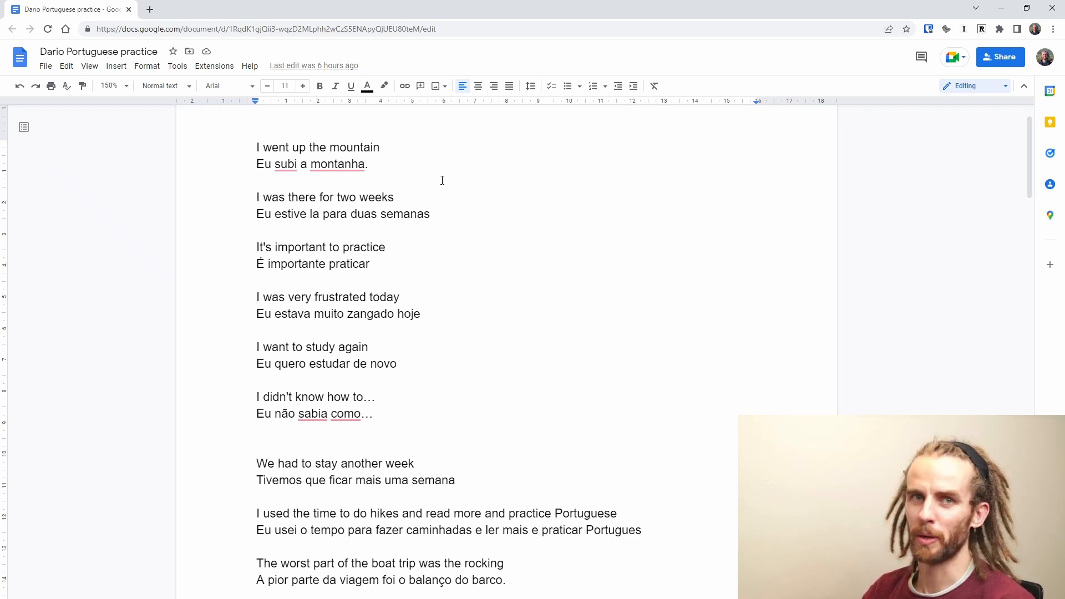
scroll(253, 180, "up", 1)
left_click(253, 174)
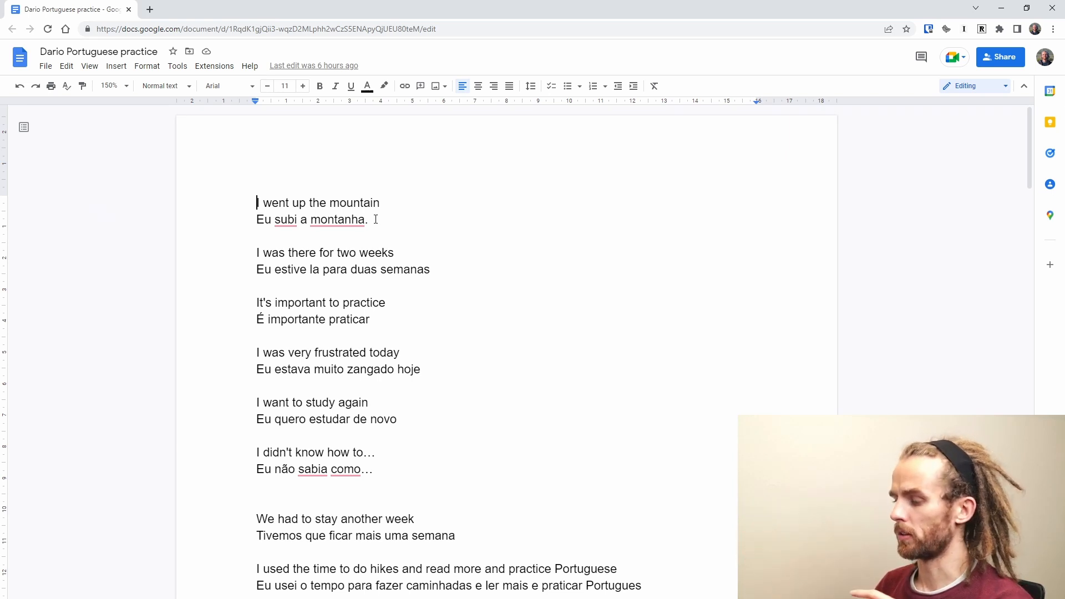
key("shift+Up")
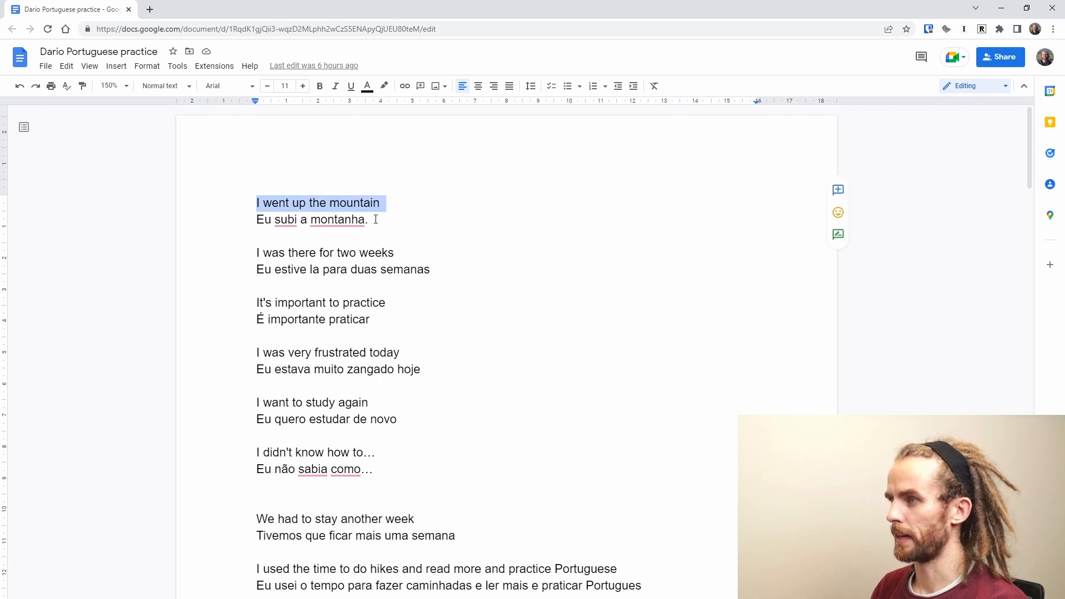
key("ctrl+a")
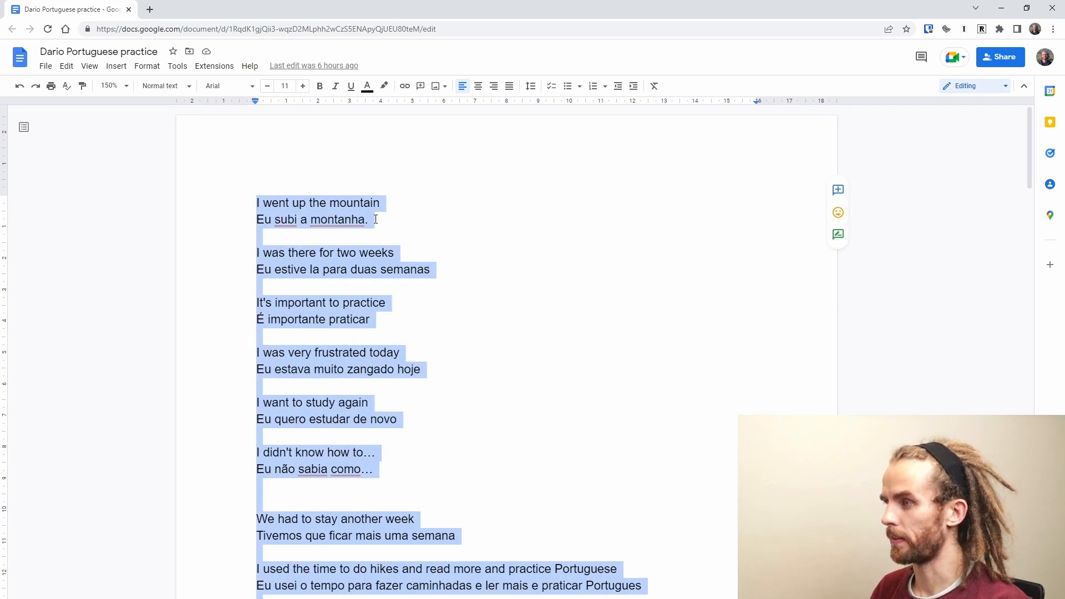
Step: Switch to Notepad++ and paste the copied sentences into the empty file new 10
key("alt+Tab")
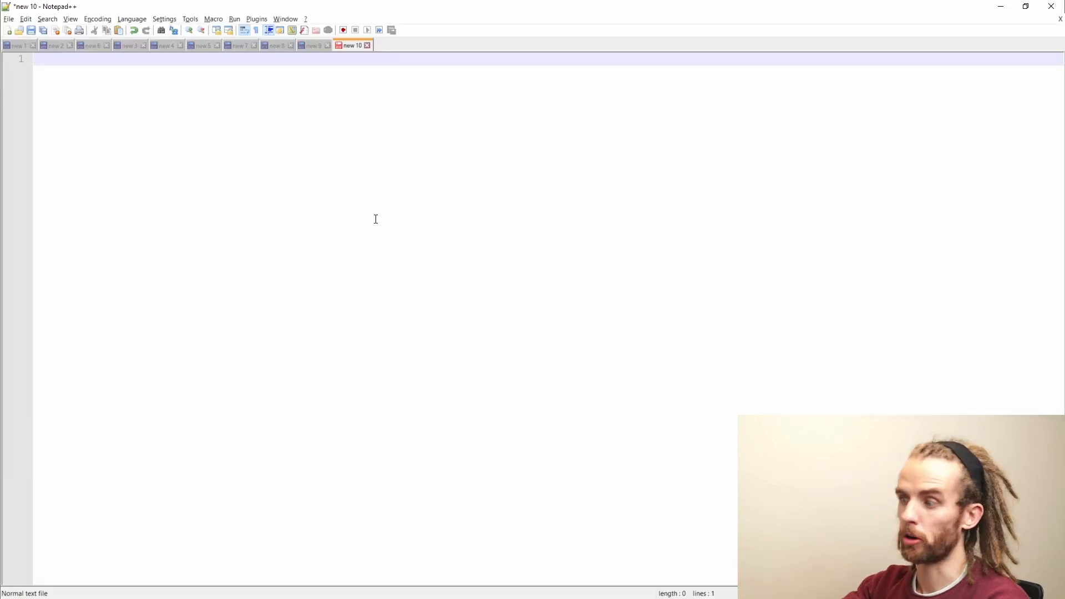
key("ctrl+v")
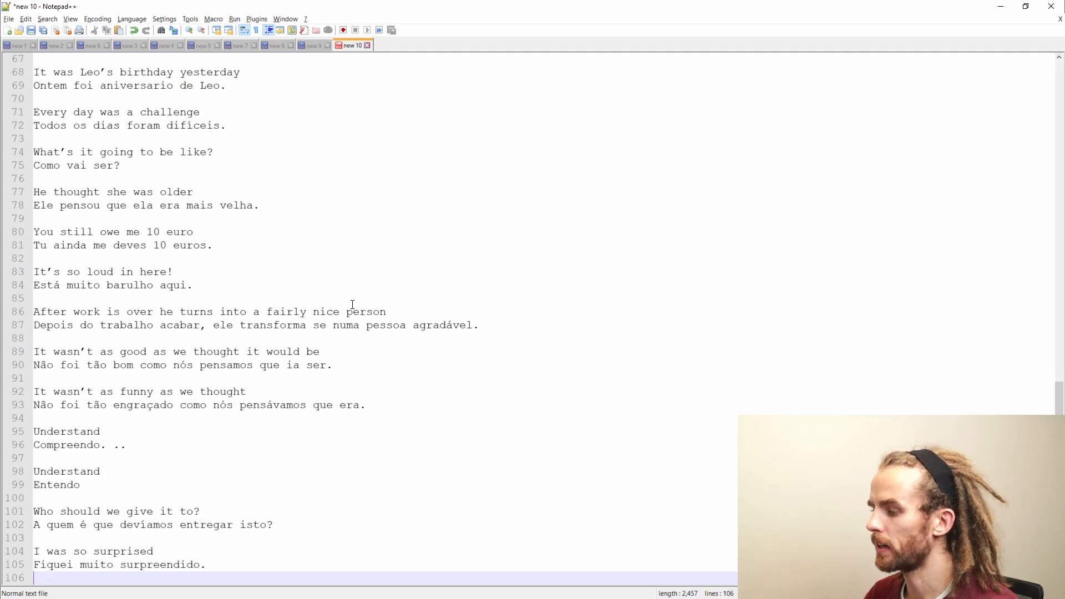
scroll(198, 279, "up", 2)
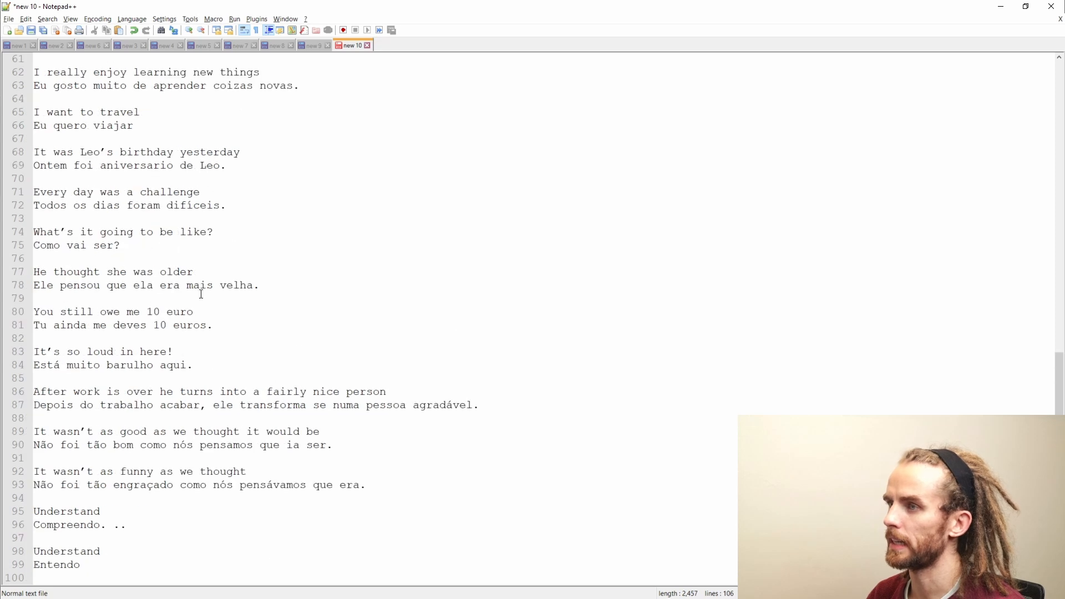
Step: Remove all empty lines, including those containing blank characters, from the pasted sentence list and check the whole list
left_click(91, 220)
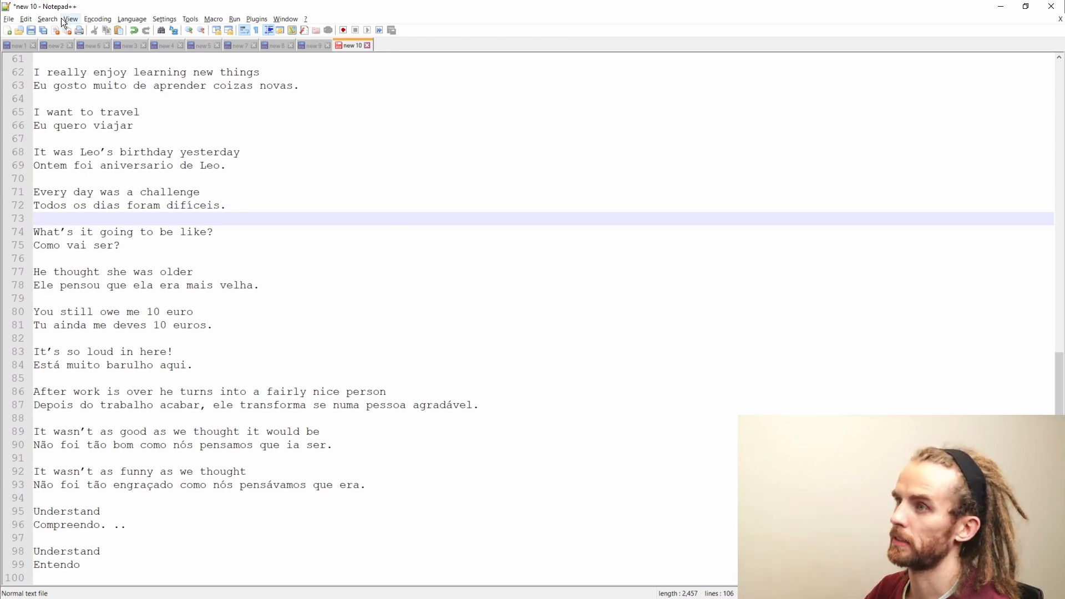
left_click(27, 19)
mouse_move(81, 196)
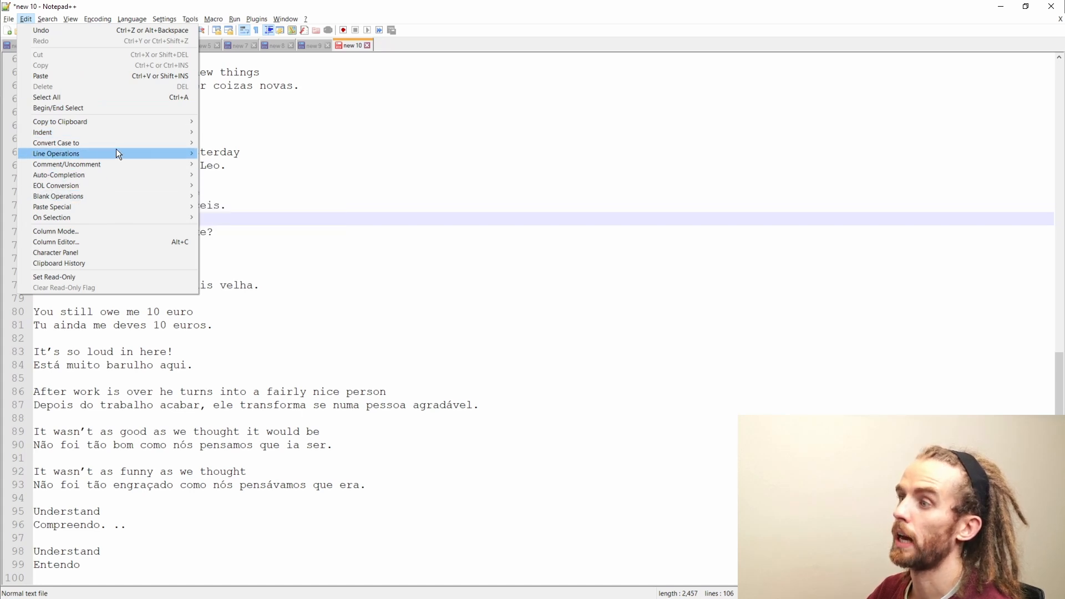
mouse_move(116, 152)
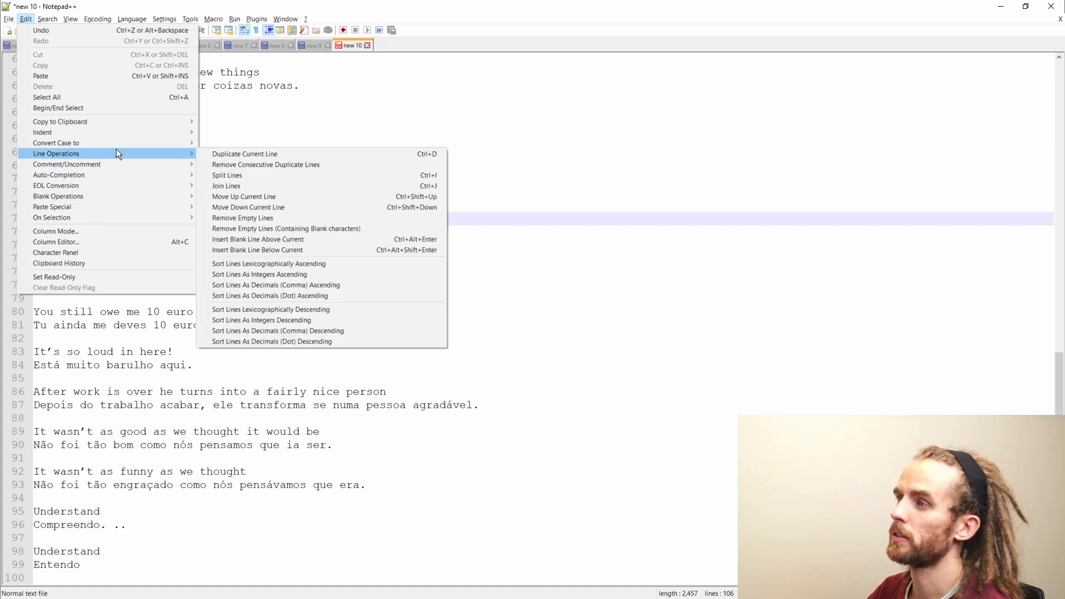
left_click(270, 226)
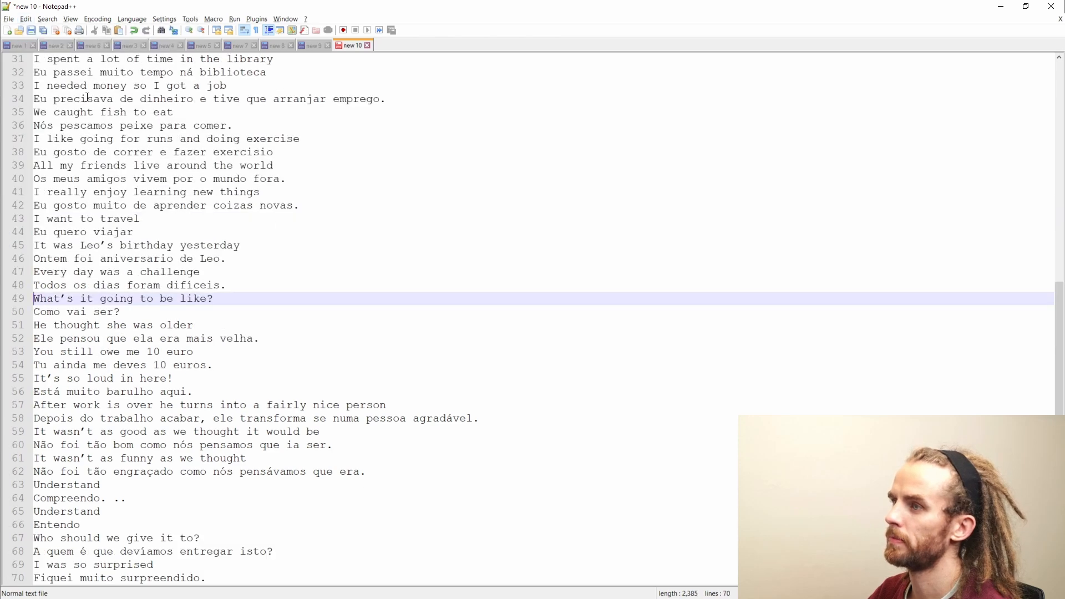
scroll(102, 107, "up", 10)
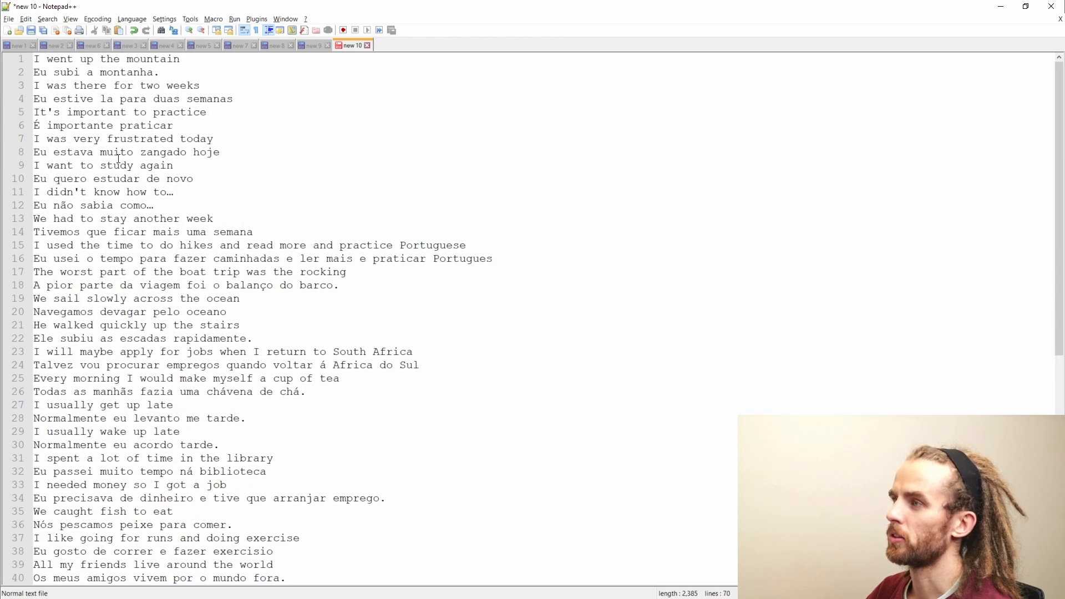
scroll(124, 169, "down", 10)
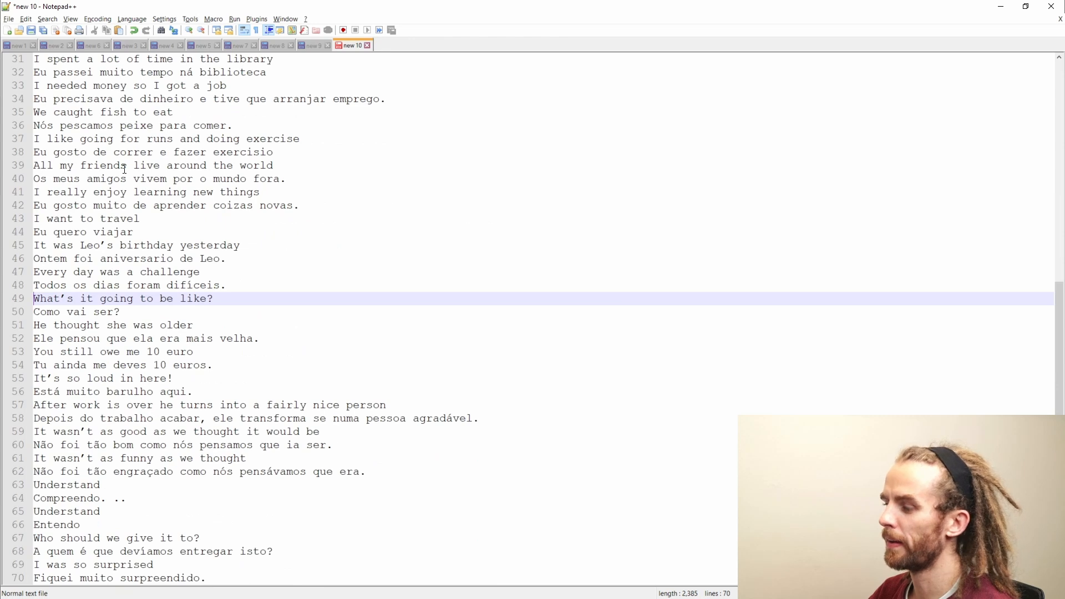
left_click(125, 169)
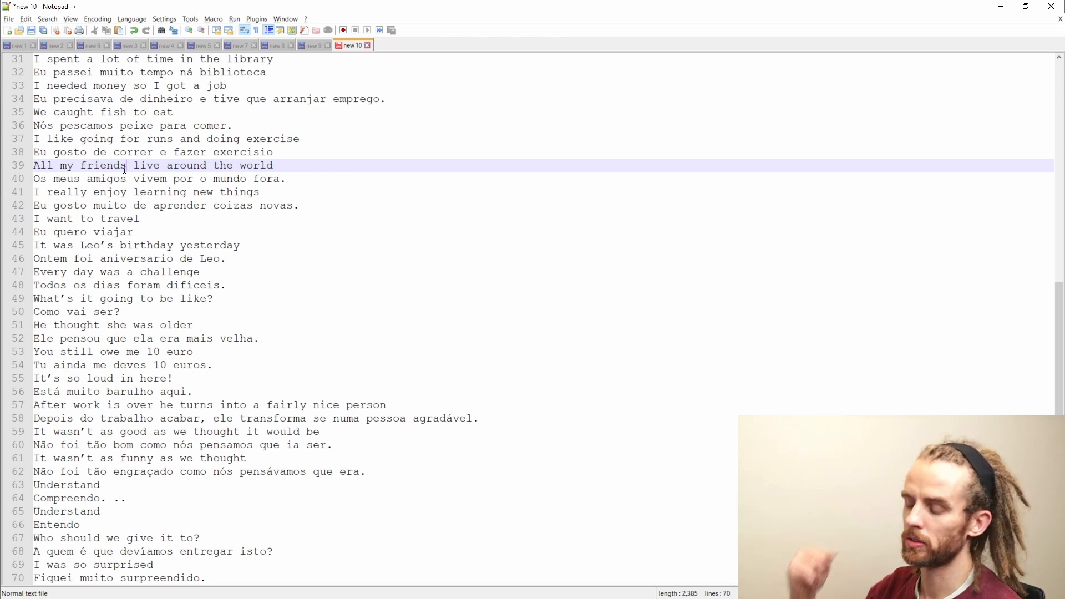
key("ctrl+Left")
key("ctrl+Left")
key("ctrl+Left")
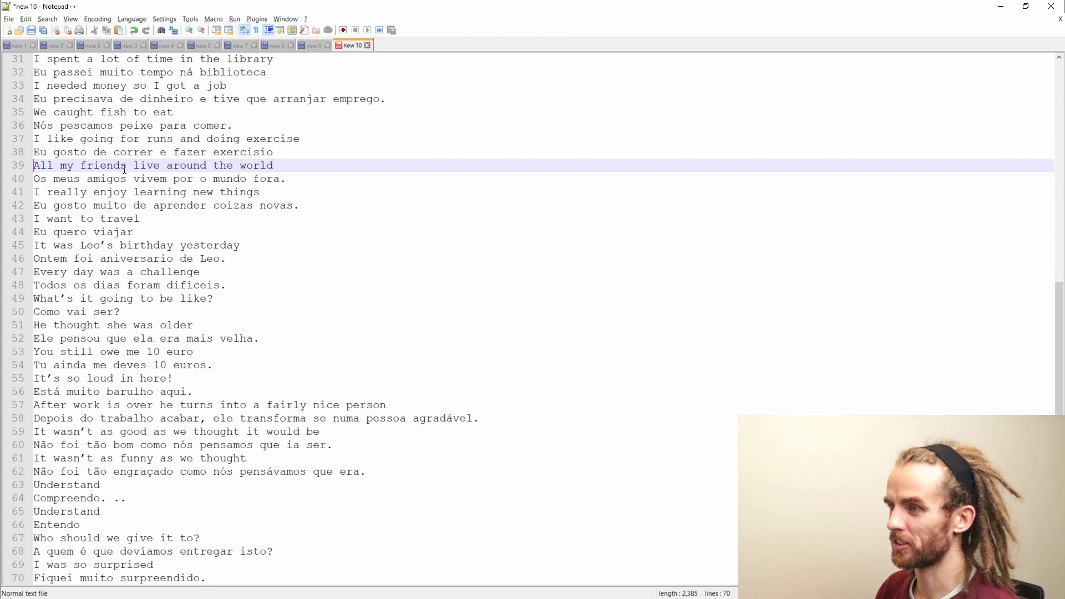
Step: Copy all the cleaned lines and paste them into Spaced repetition.xlsx in Excel, starting at cell A1
key("ctrl+a")
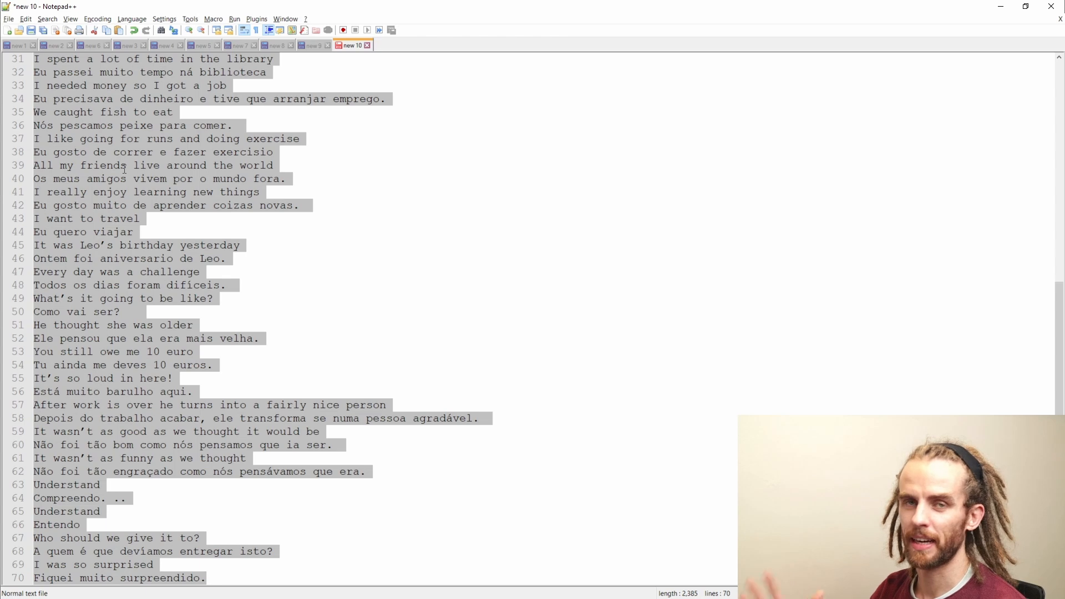
key("alt+Tab")
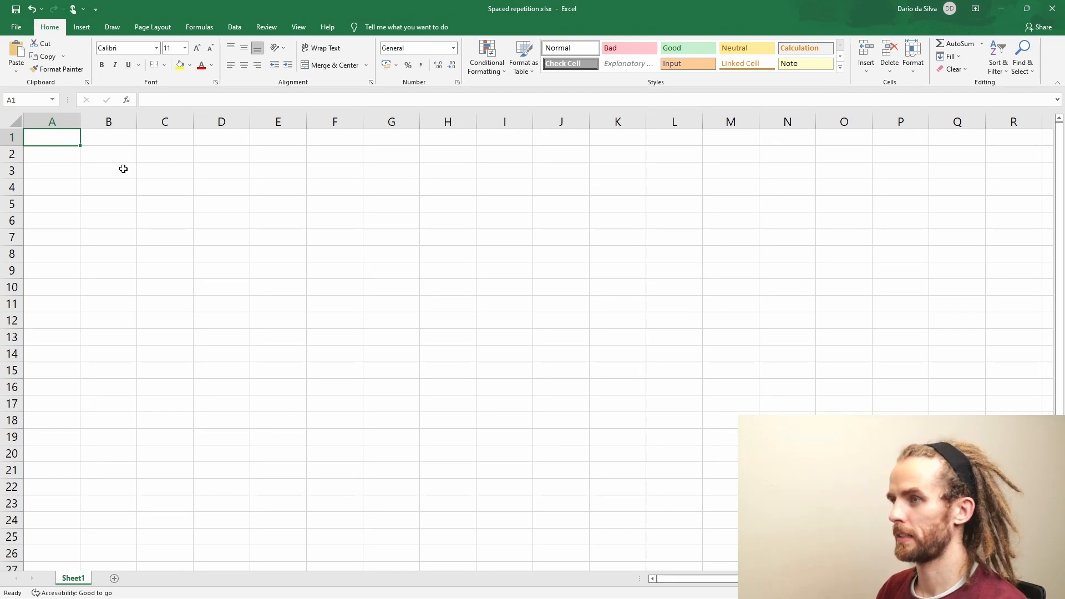
key("ctrl+v")
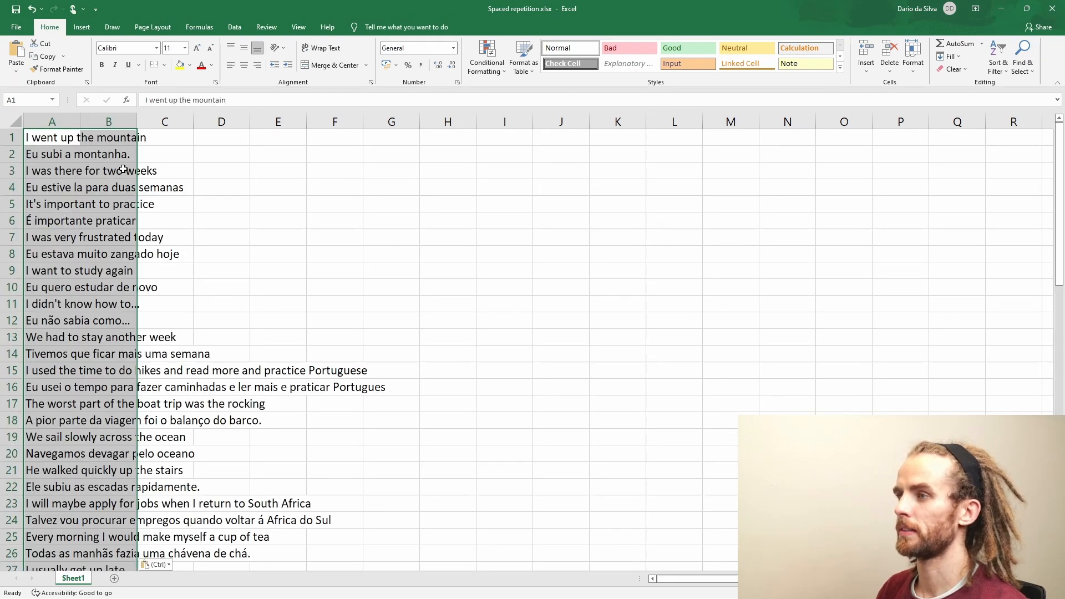
key("Right")
key("Left")
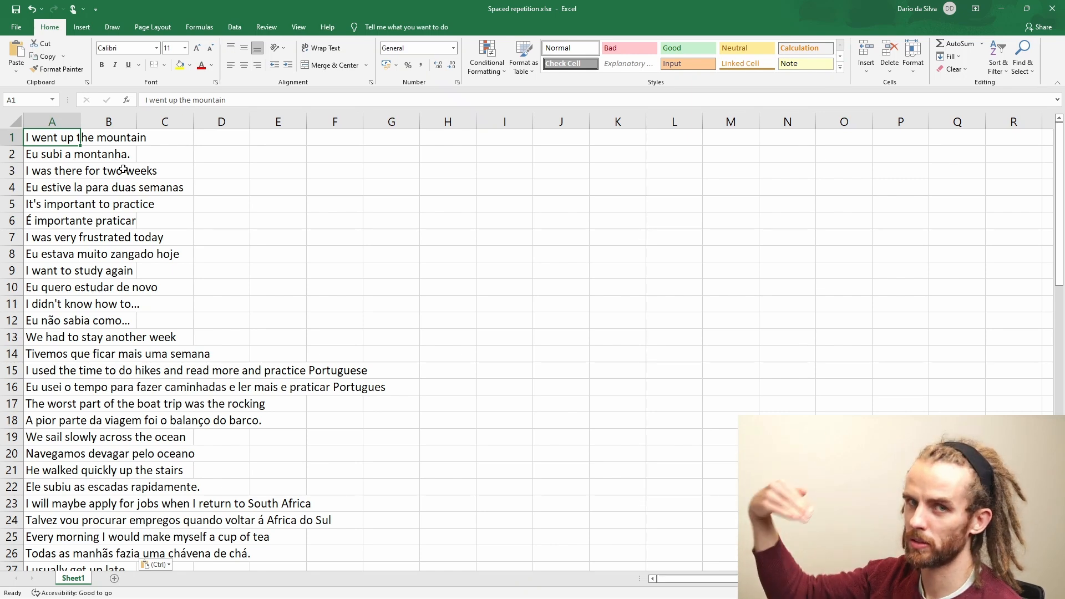
Step: Insert an empty column before the sentences and enter 1 in A1 and 2 in A2
key("ctrl+space")
key("ctrl+shift+plus")
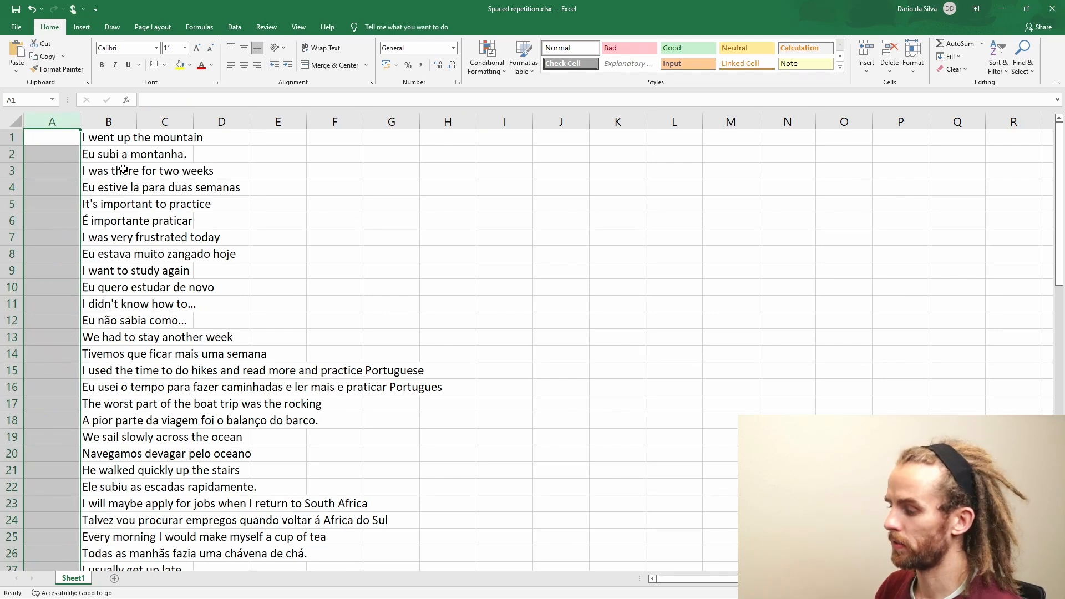
type("1")
key("Return")
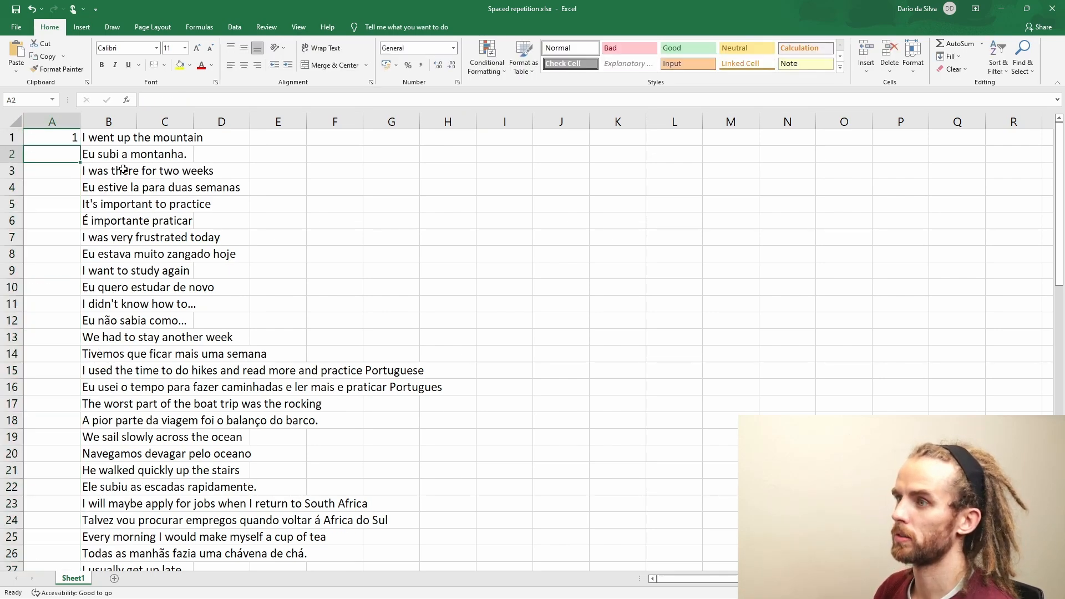
type("2")
key("Return")
Step: Copy the 1 and 2 from A1:A2 into the two cells starting at A3
key("Up")
key("Up")
key("shift+Down")
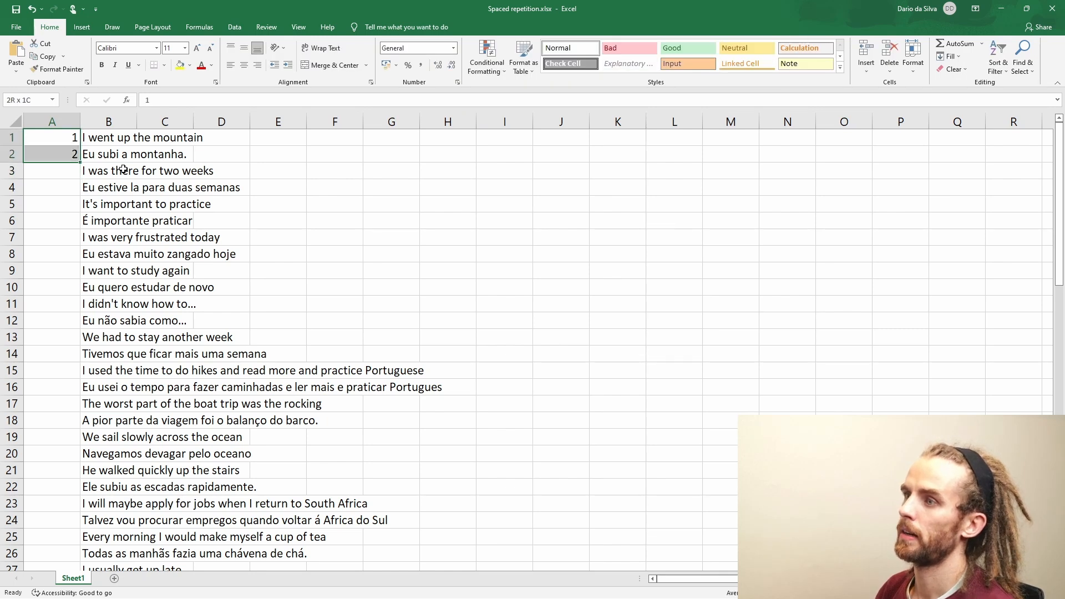
key("ctrl+c")
left_click(67, 170)
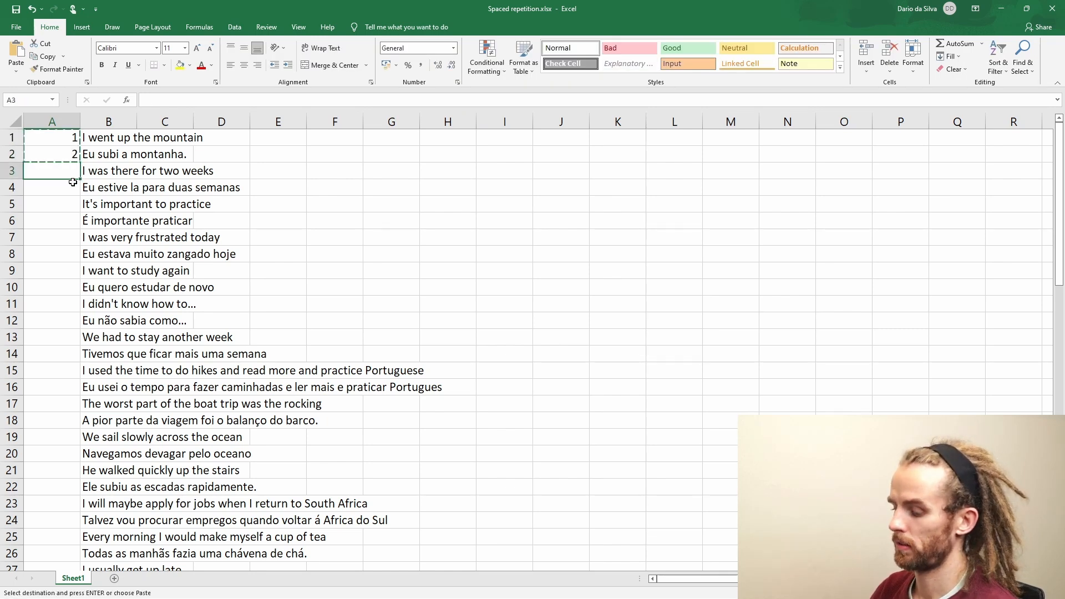
key("ctrl+v")
Step: Try to extend the alternating numbers in A1:A4 down to row 25 with a fill, and undo it
left_click_drag(68, 137, 58, 547)
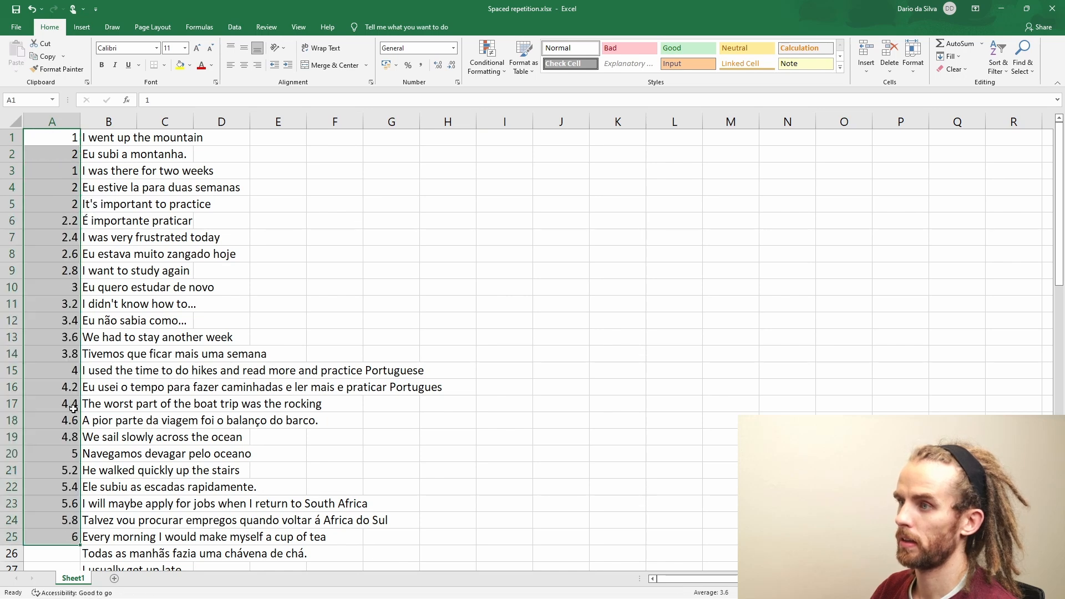
key("ctrl+z")
key("ctrl+q")
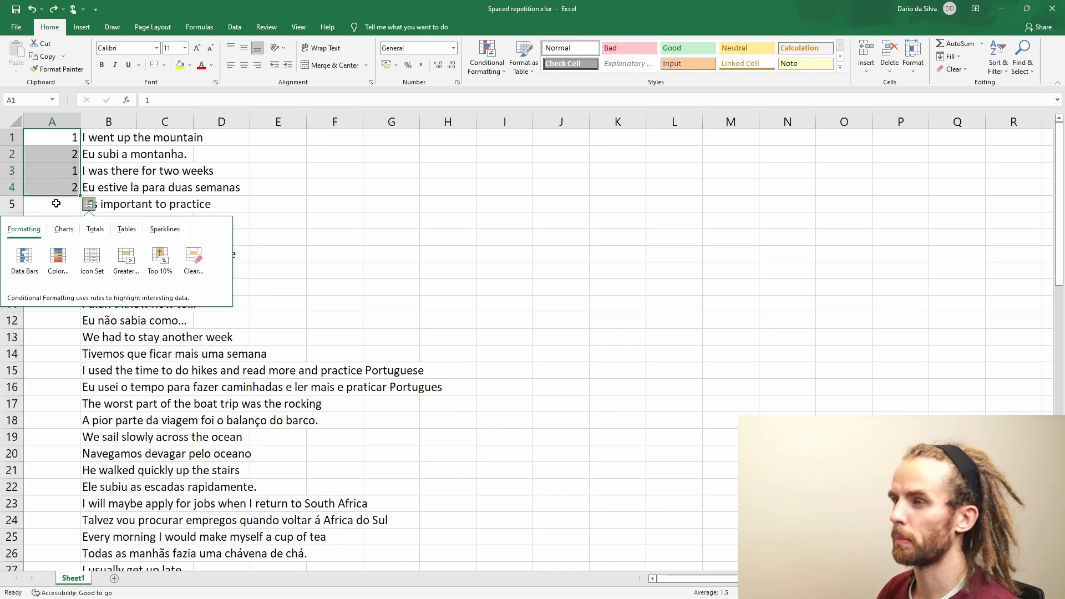
Step: Enter =A3 in cell A5 and fill it down the number column beside all remaining sentences
key("Escape")
key("Down")
key("Down")
key("Down")
left_click(56, 204)
type("=")
key("Up")
key("Up")
key("ctrl+Return")
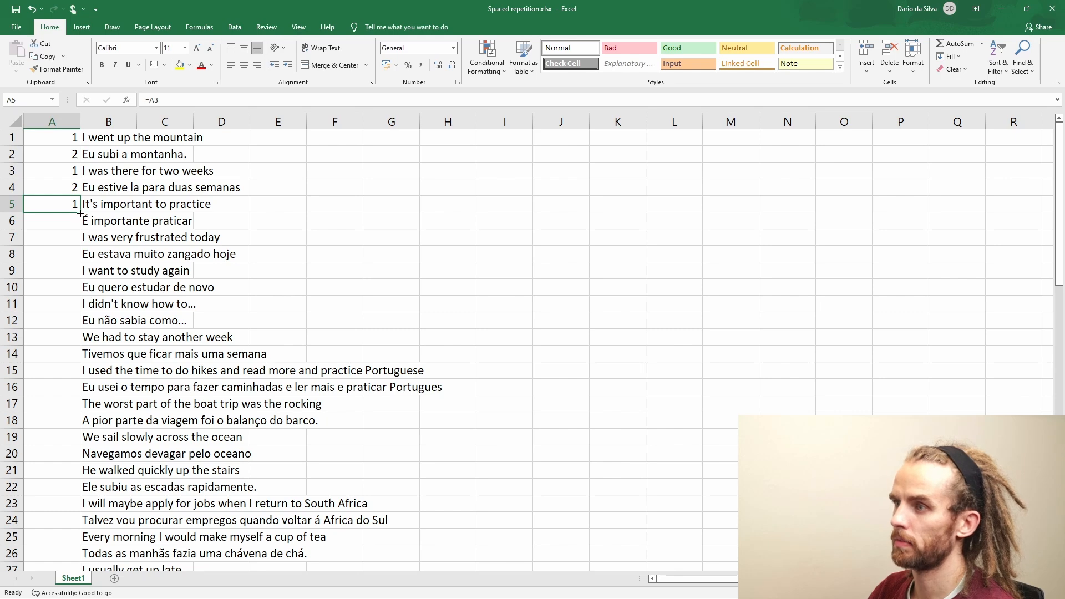
double_click(80, 213)
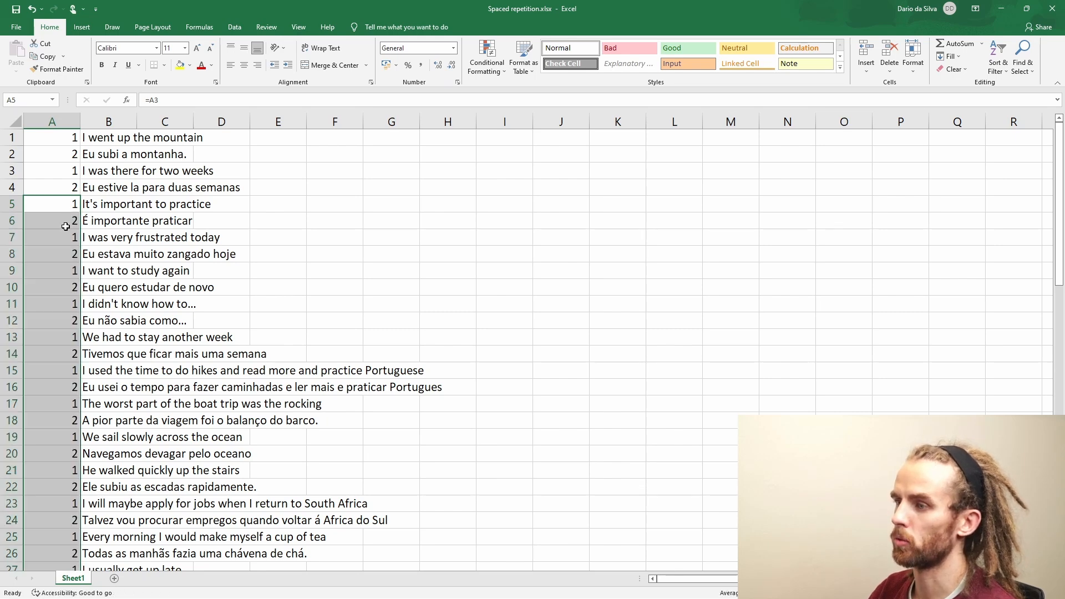
scroll(242, 261, "down", 9)
scroll(241, 261, "down", 6)
left_click(113, 306)
scroll(112, 311, "up", 12)
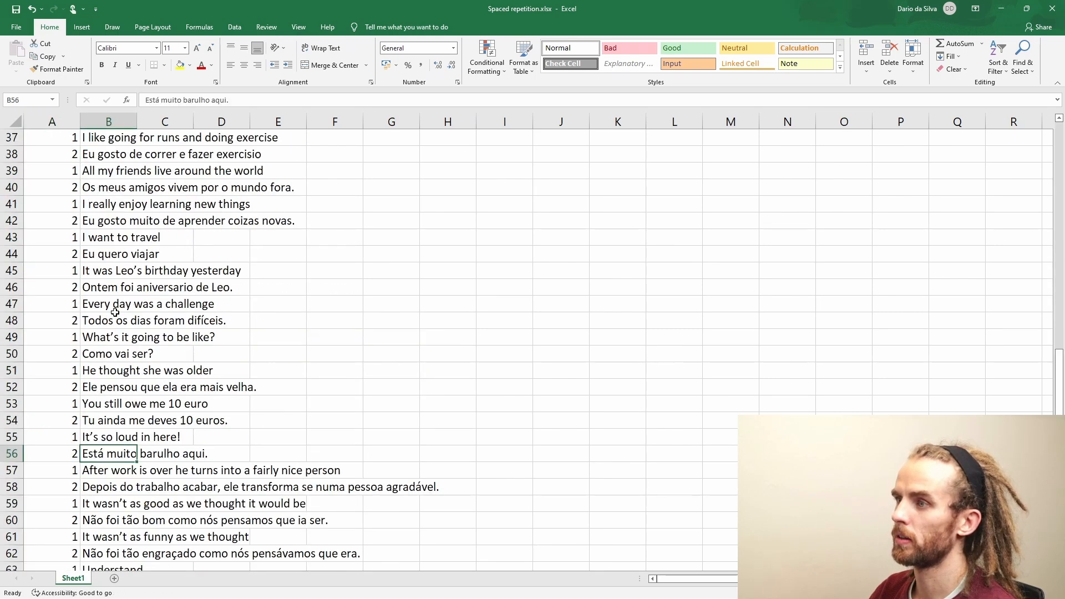
scroll(112, 317, "up", 3)
Step: Insert a row above the data and enter the headers Number in A1 and Sentence in B1
left_click(96, 138)
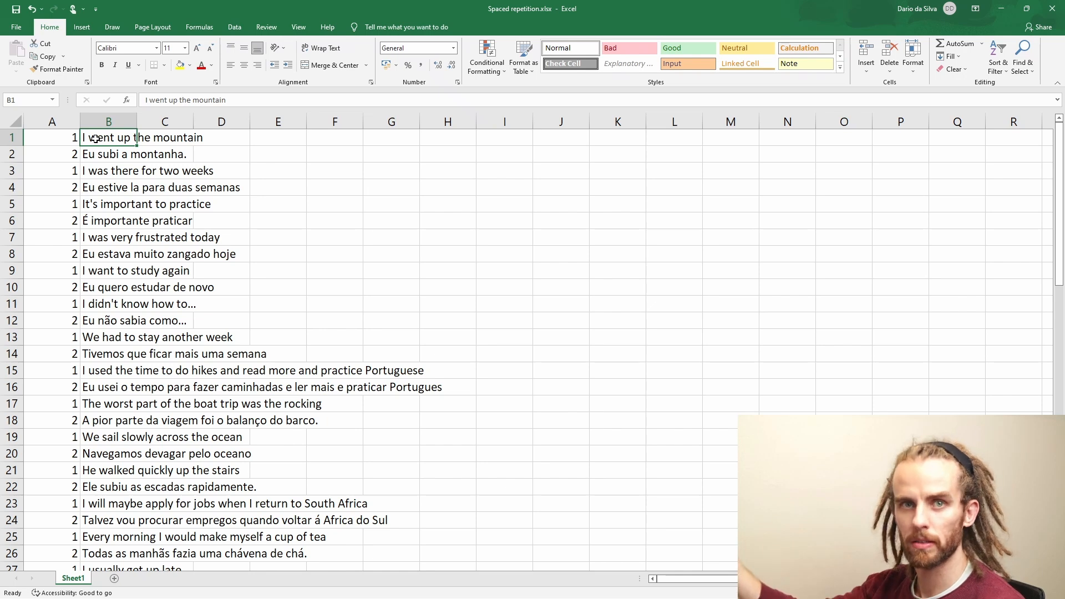
key("shift+space")
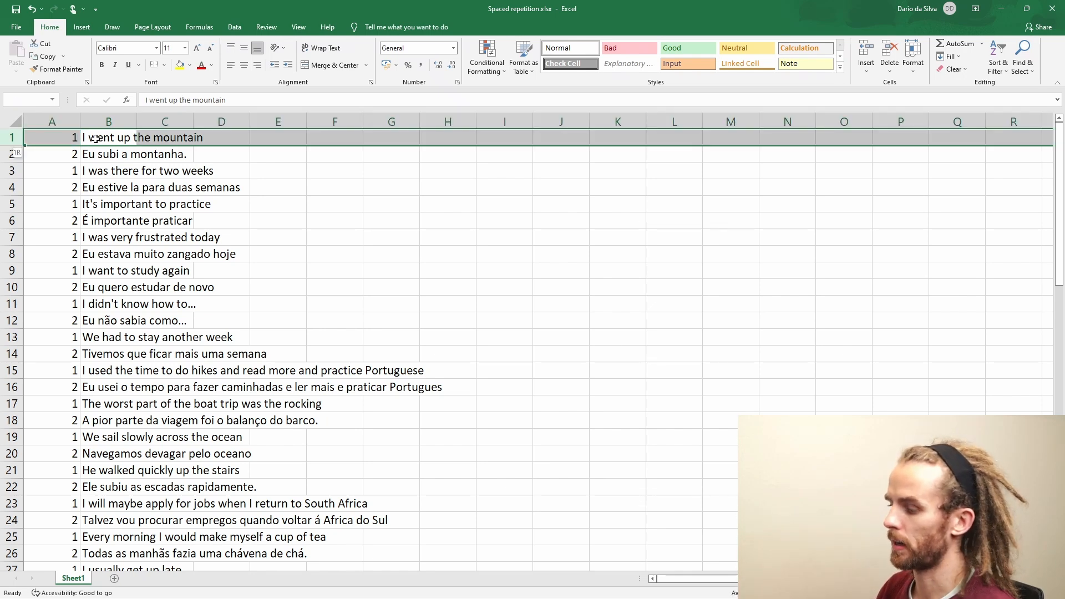
key("ctrl+shift+plus")
key("Left")
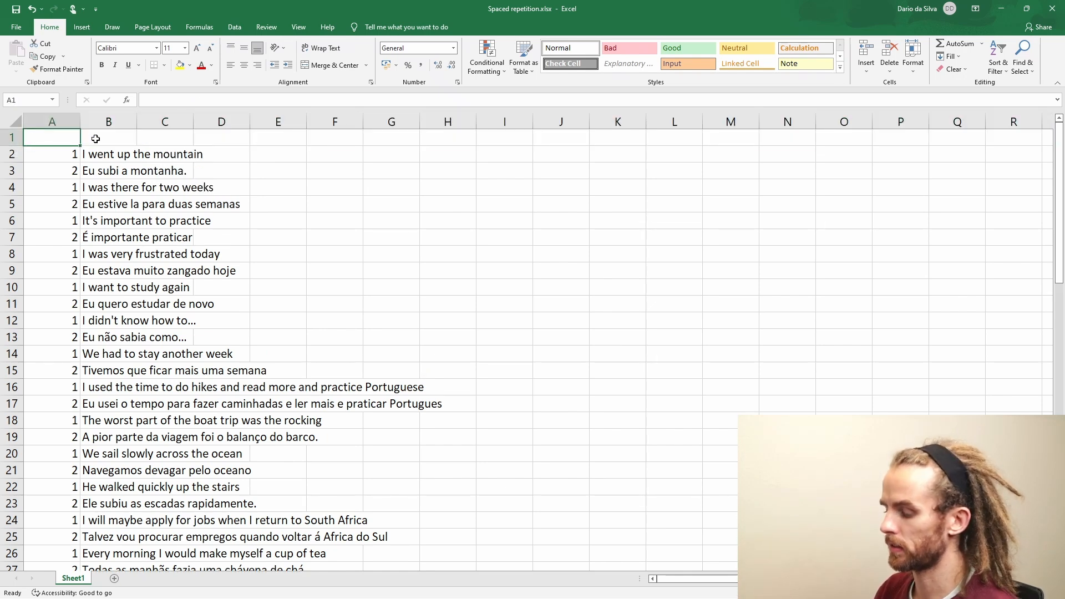
type("Number")
key("Tab")
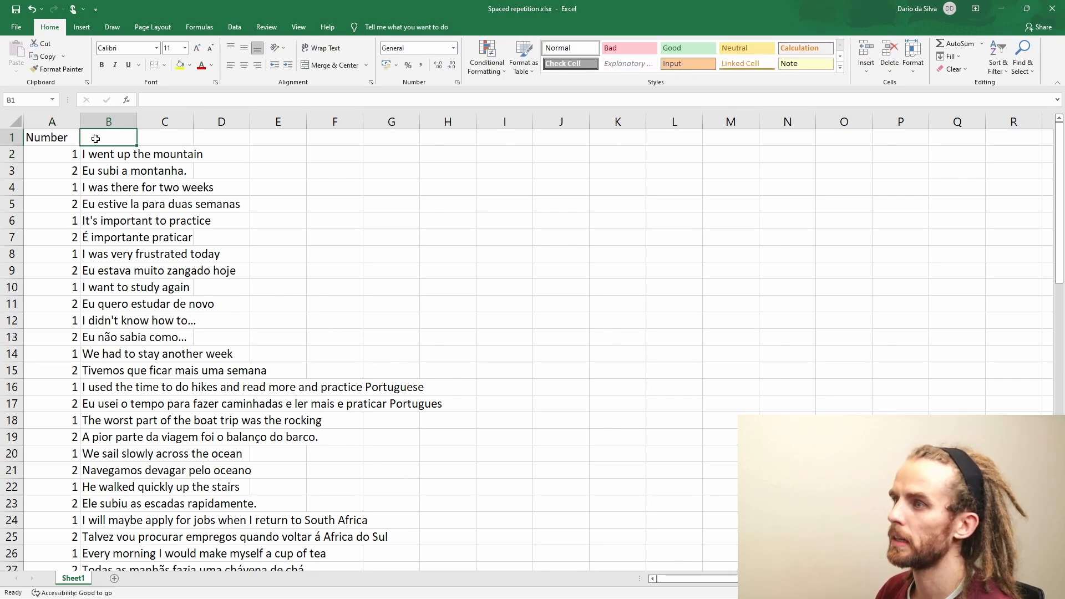
type("Sentence")
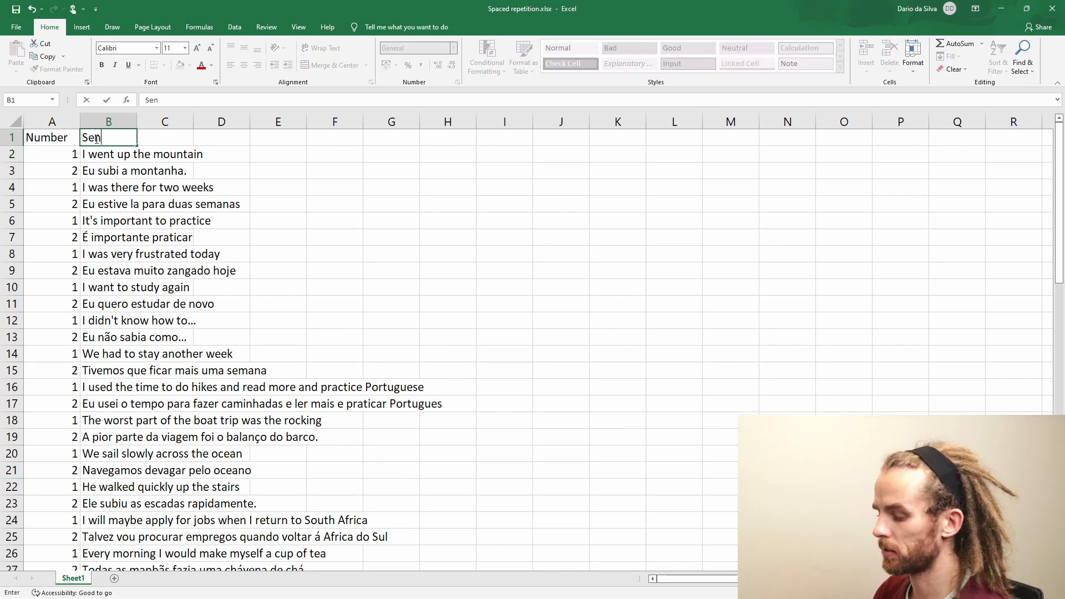
key("Down")
Step: Autofit the width of column B to its sentences
key("Right")
key("Left")
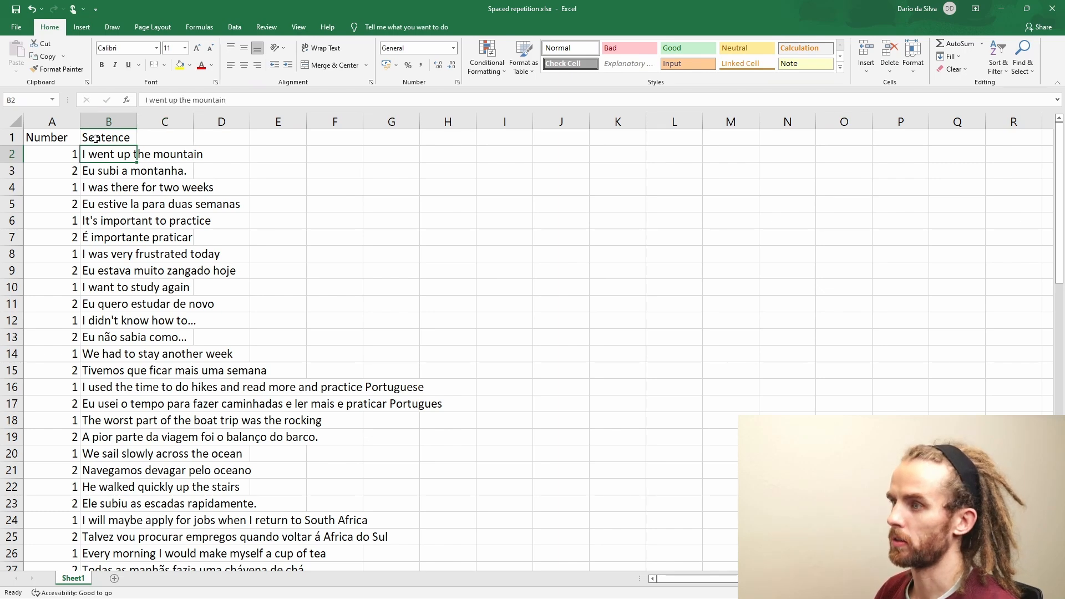
key("ctrl+shift+Down")
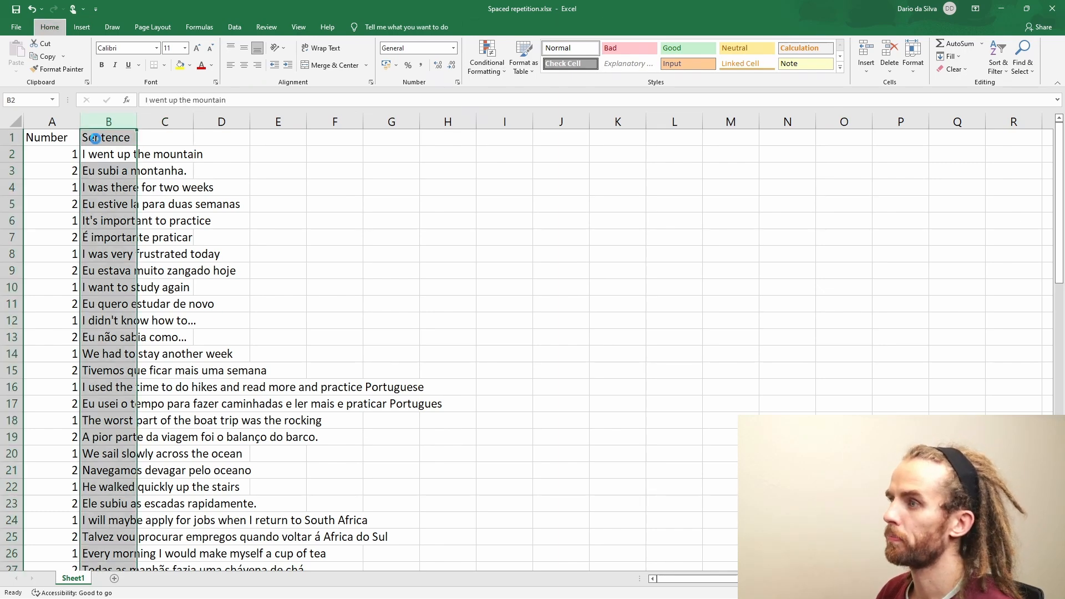
key("alt+h")
key("o")
key("i")
Step: Enter =IF(A2=1,"#card","") in C2 and fill it down beside all the sentences
key("Right")
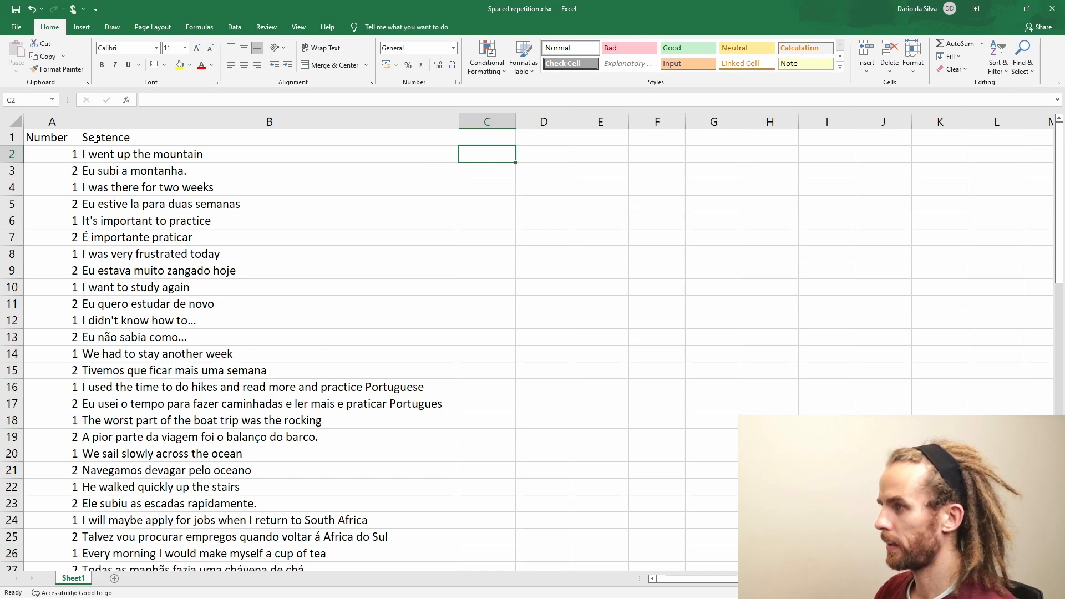
type("=")
key("BackSpace")
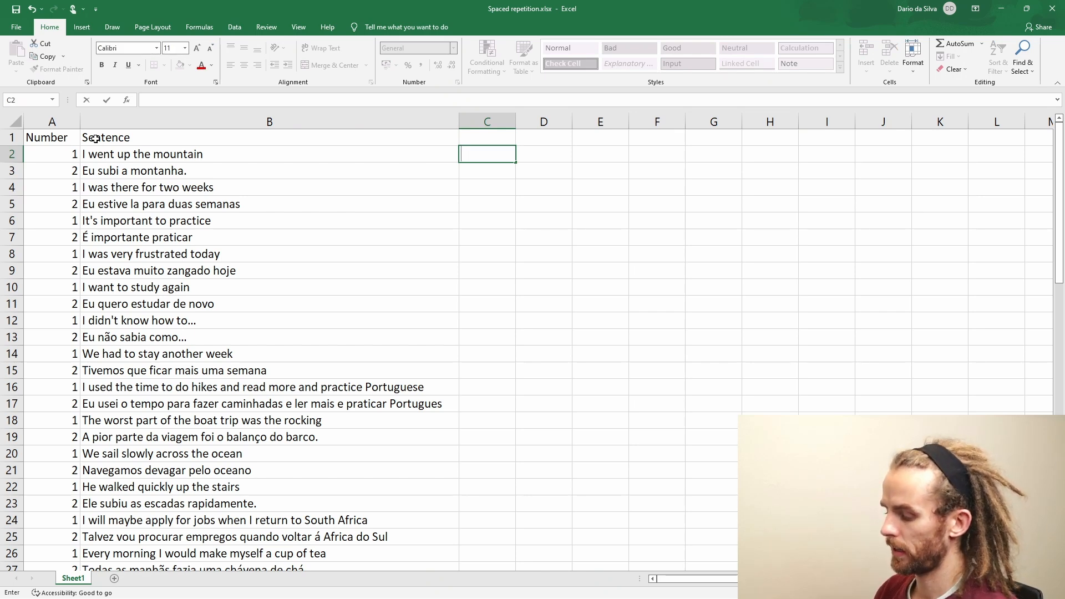
type("=IF(")
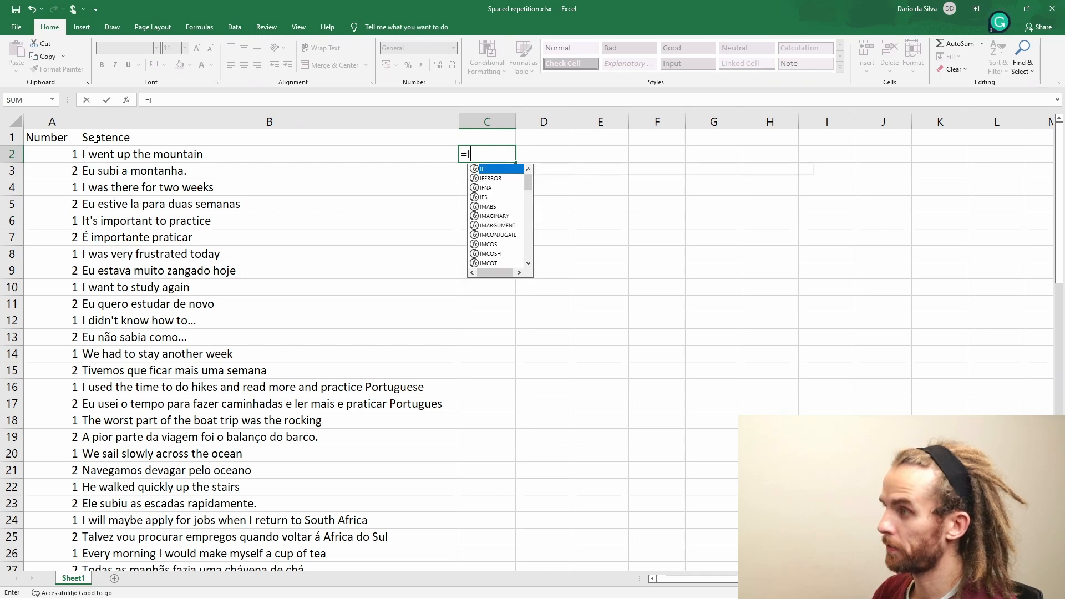
key("Left")
key("Left")
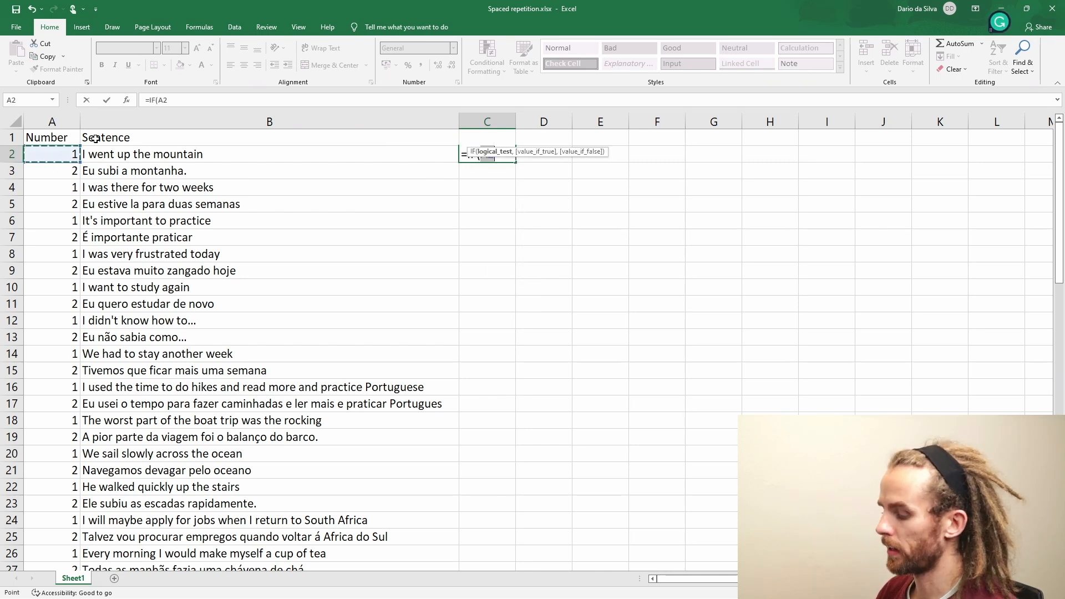
type("=1")
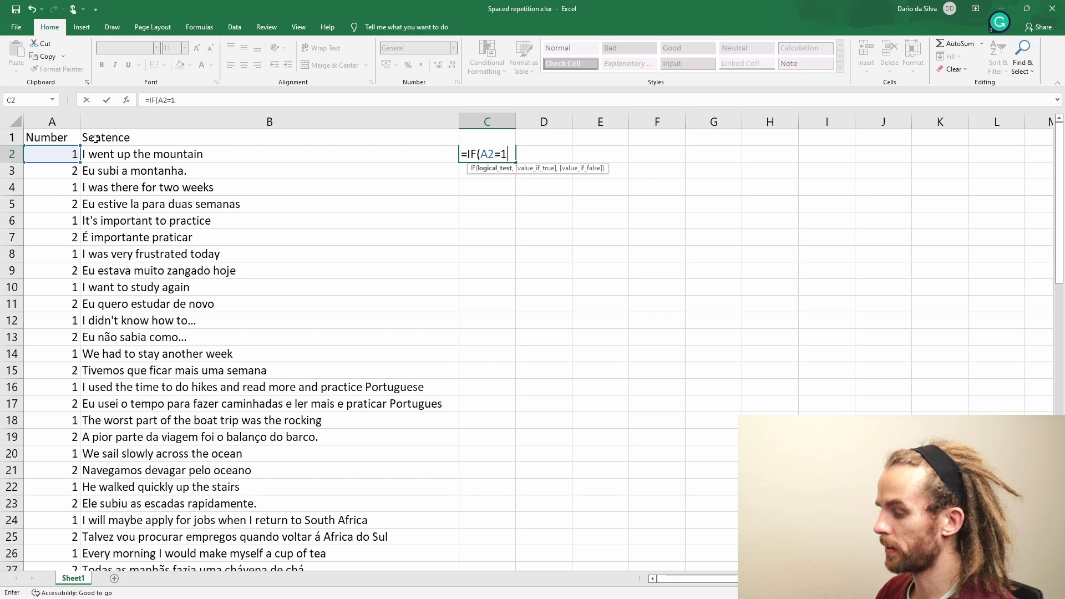
type(",")
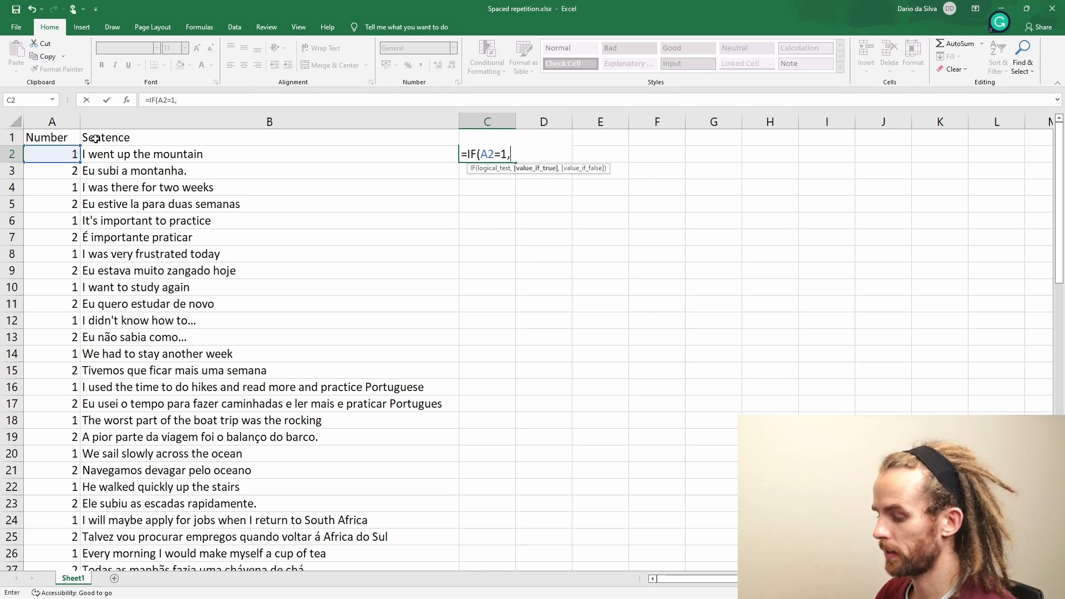
type("\"#card")
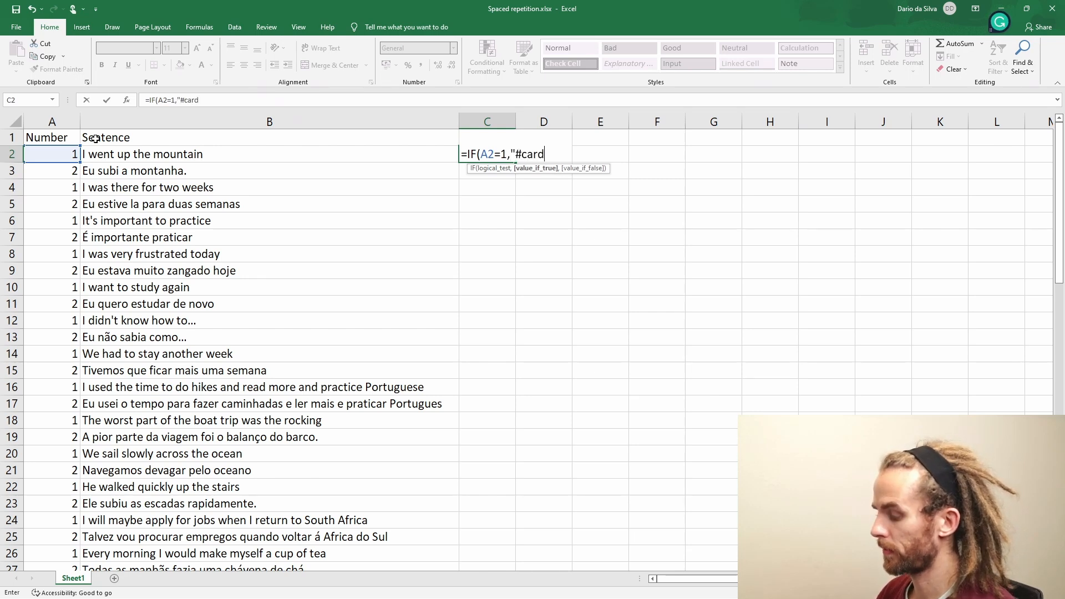
type("\",\"\"")
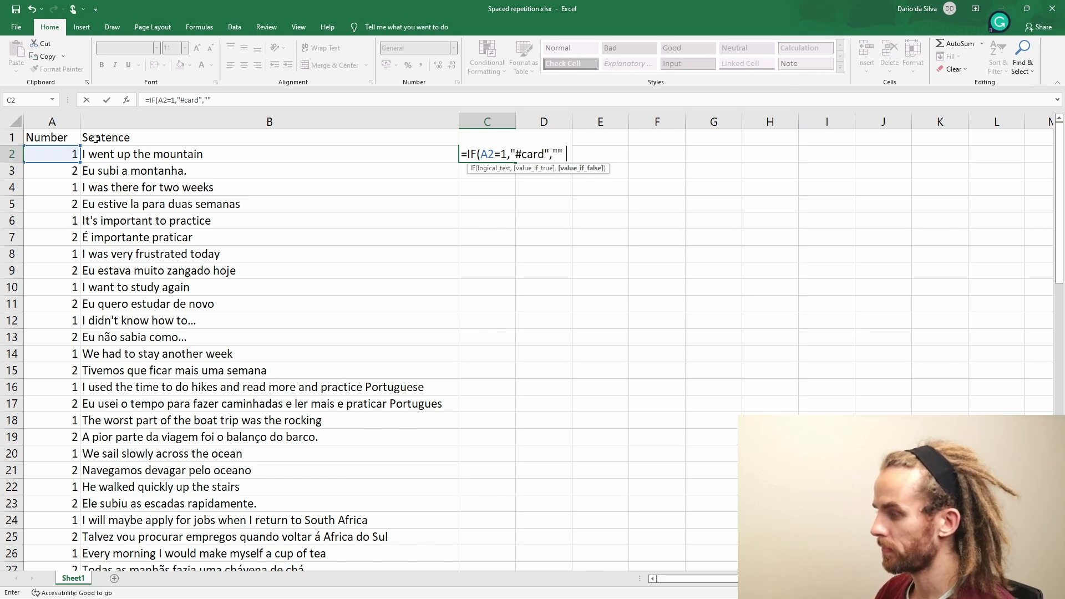
key("Return")
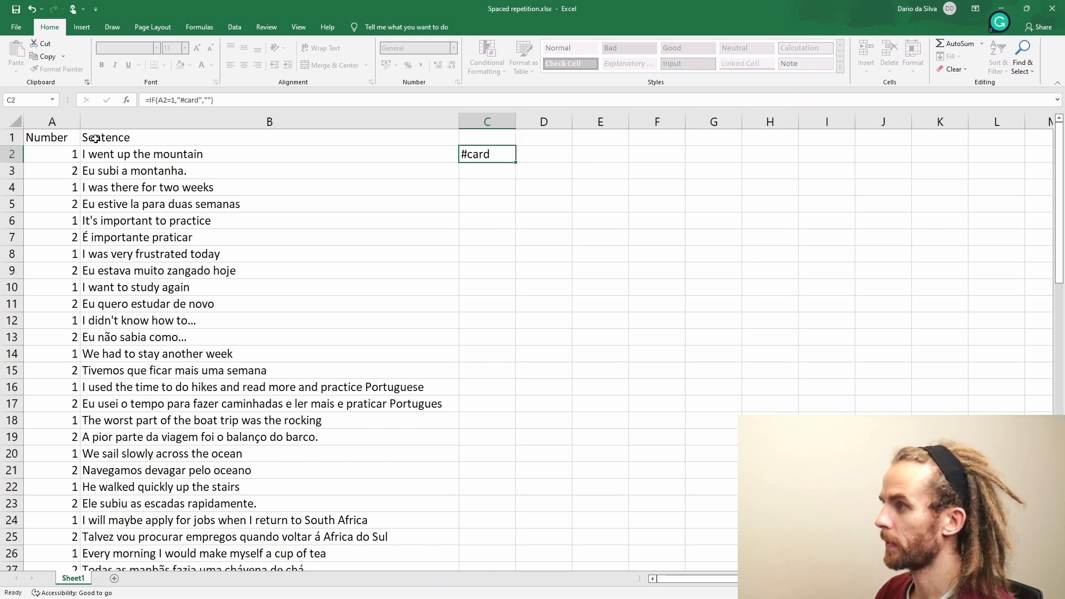
left_click(500, 154)
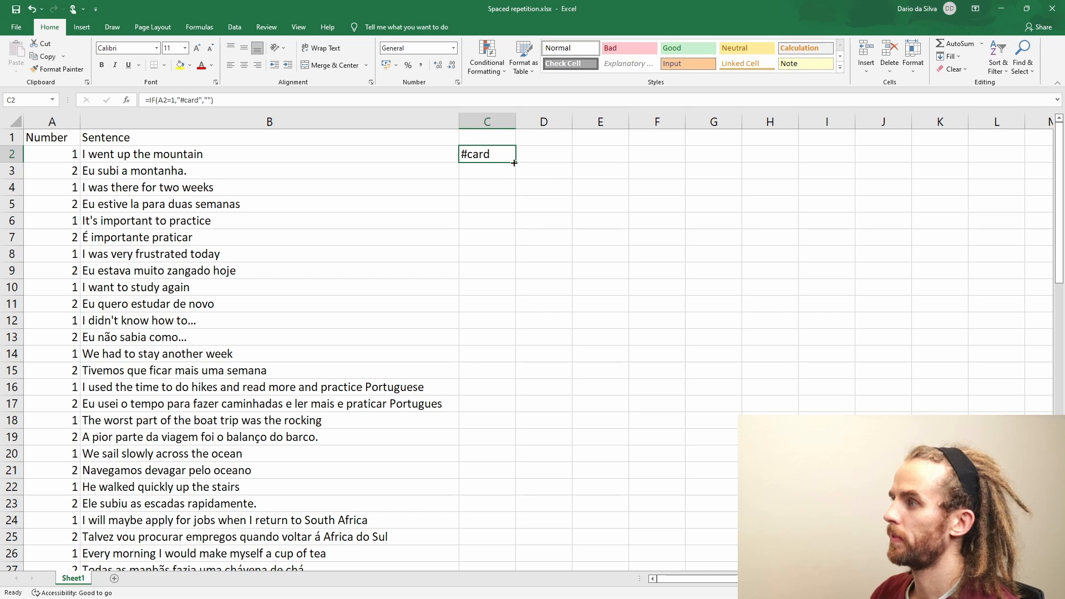
double_click(515, 162)
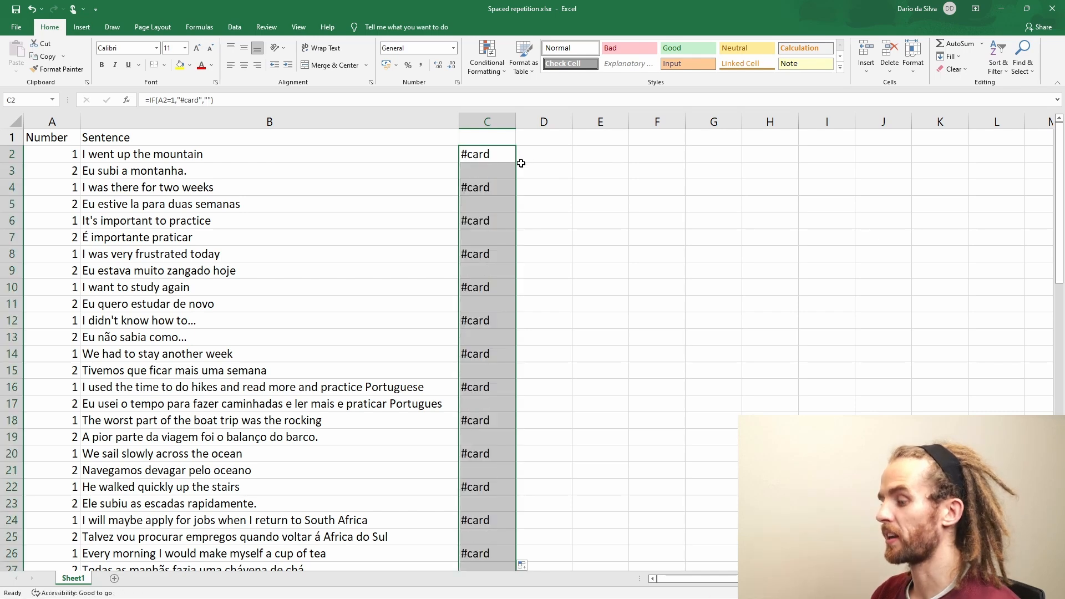
Step: Enter the formula =" - "&B2&C2 in D2 to join a dash, the sentence and the card tag
left_click(553, 157)
type("==")
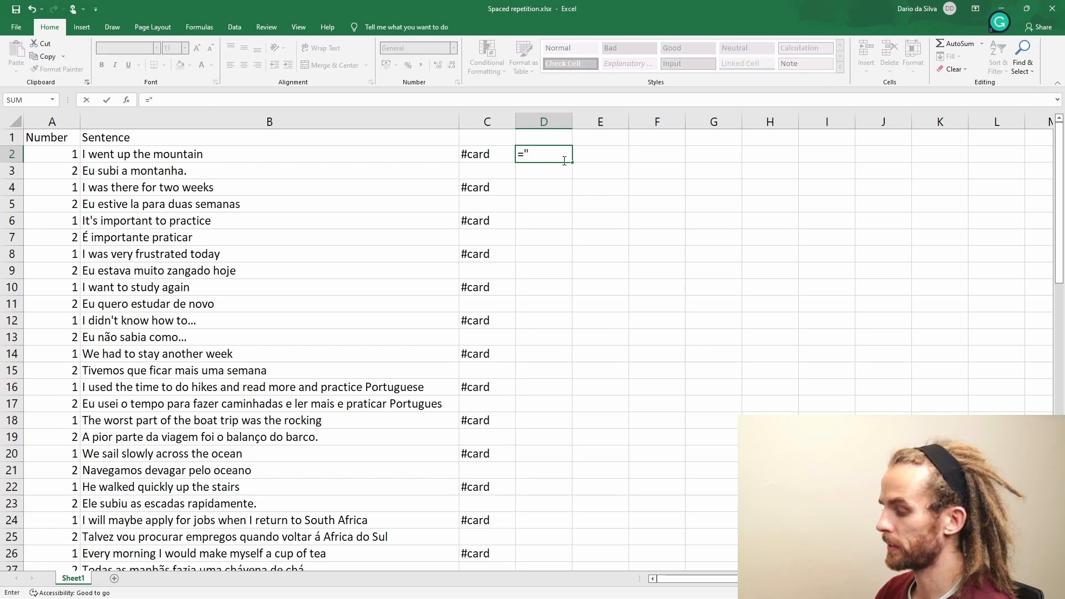
type("\" - \"&")
key("Left")
key("Left")
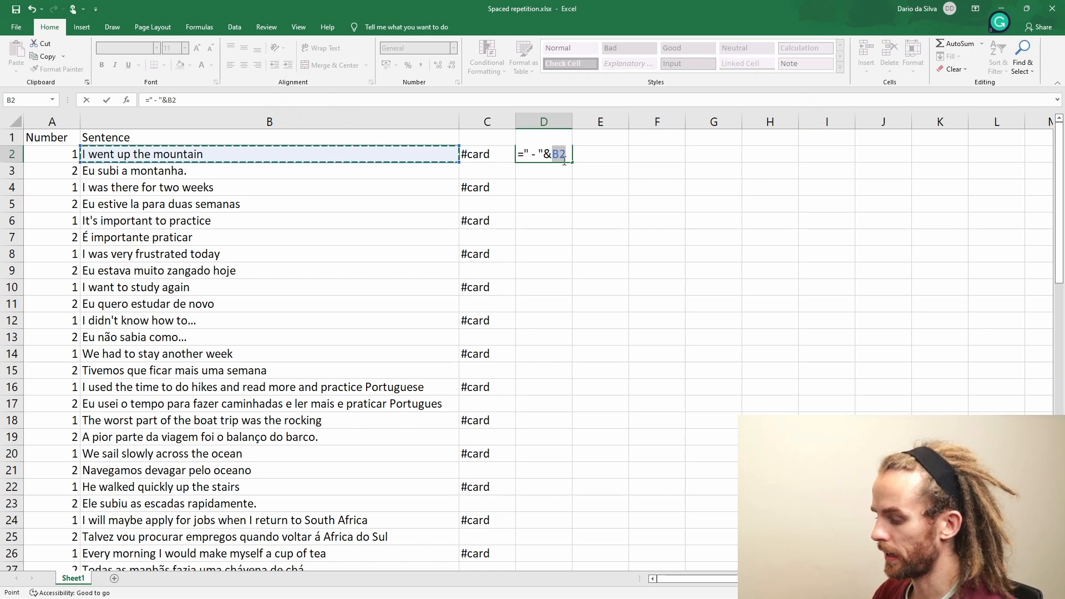
type("&")
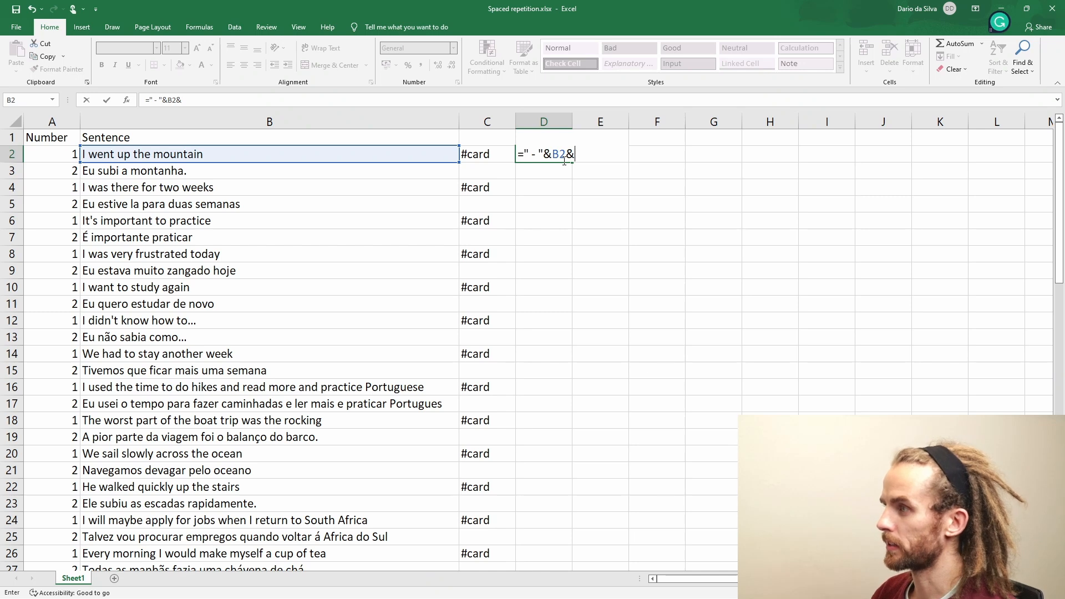
key("BackSpace")
left_click(492, 155)
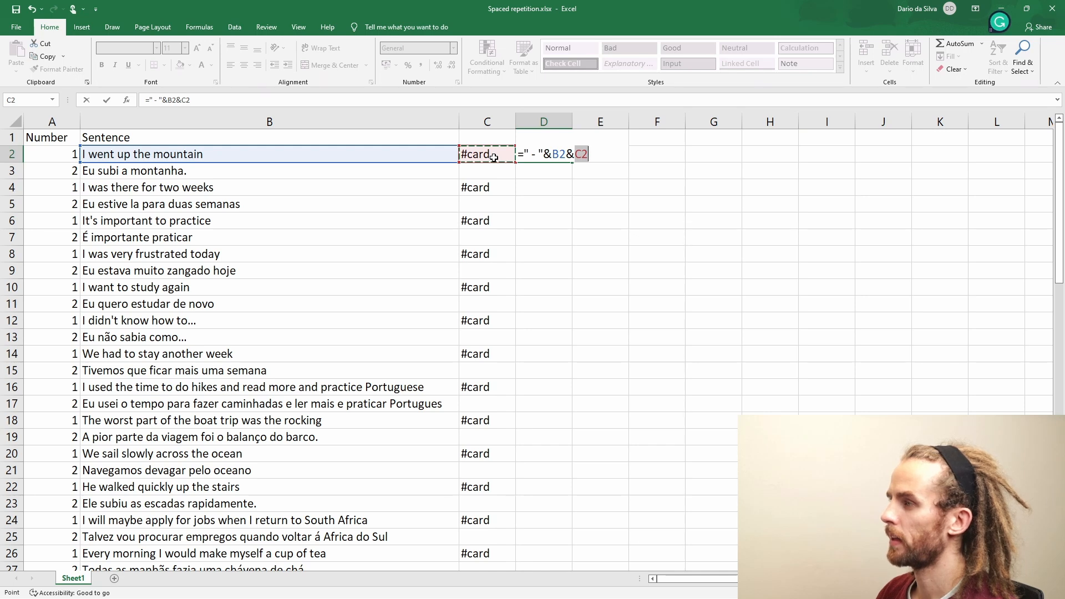
key("Return")
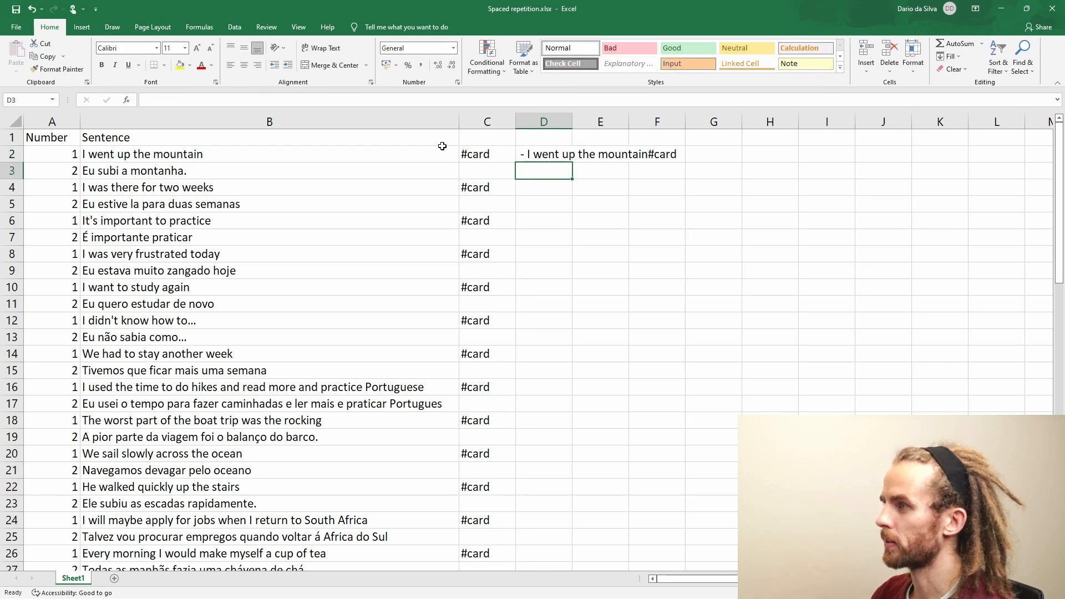
Step: Add a space before #card in the C2 formula and fill the change down column C
left_click(478, 148)
left_click(183, 98)
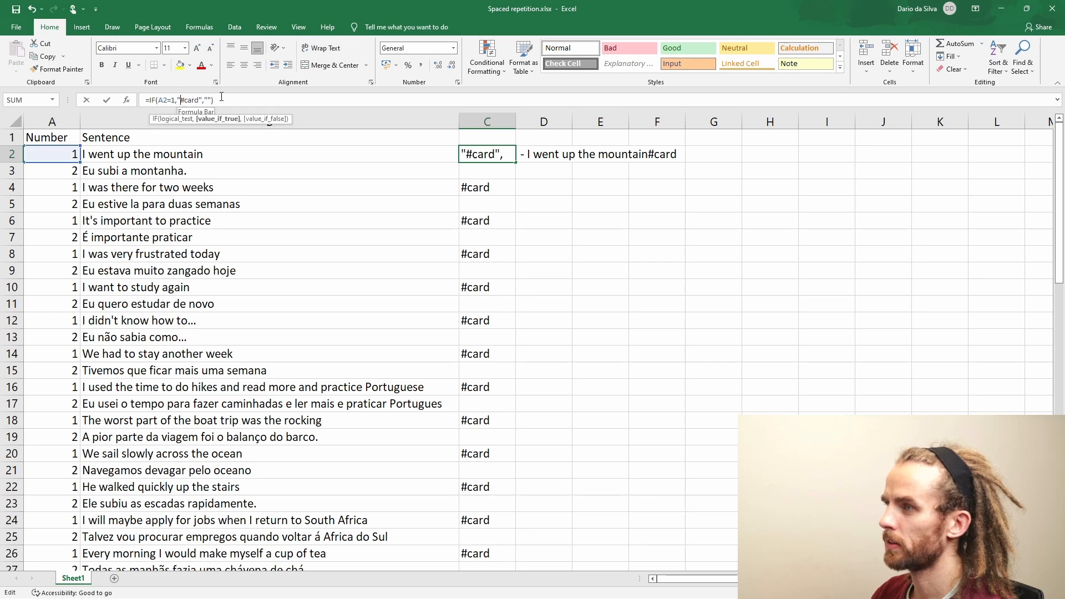
key("Return")
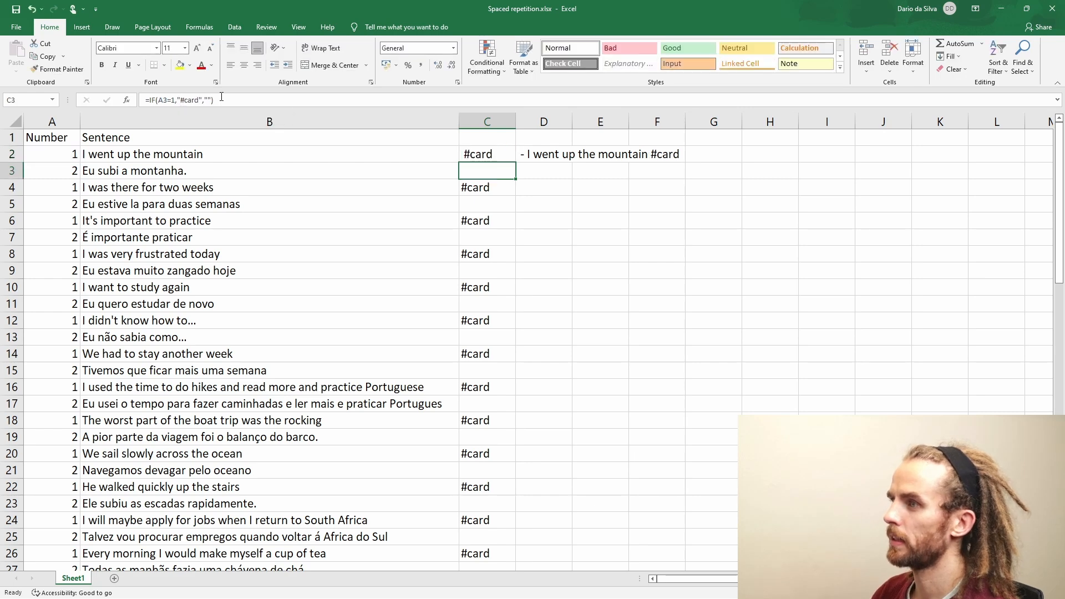
left_click(480, 155)
double_click(515, 162)
left_click(548, 153)
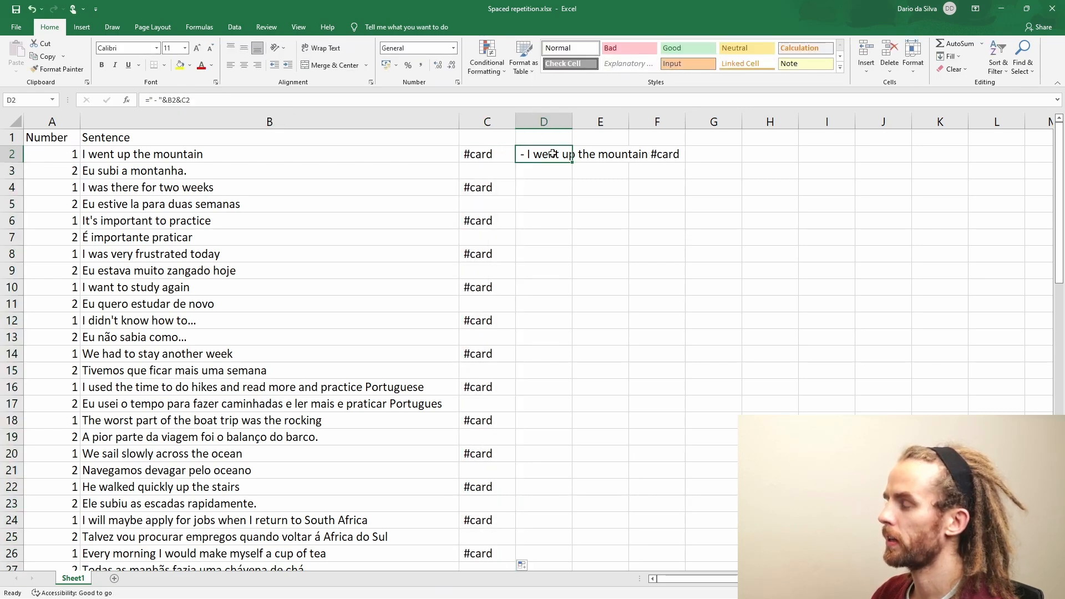
left_click(188, 100)
left_click(544, 154)
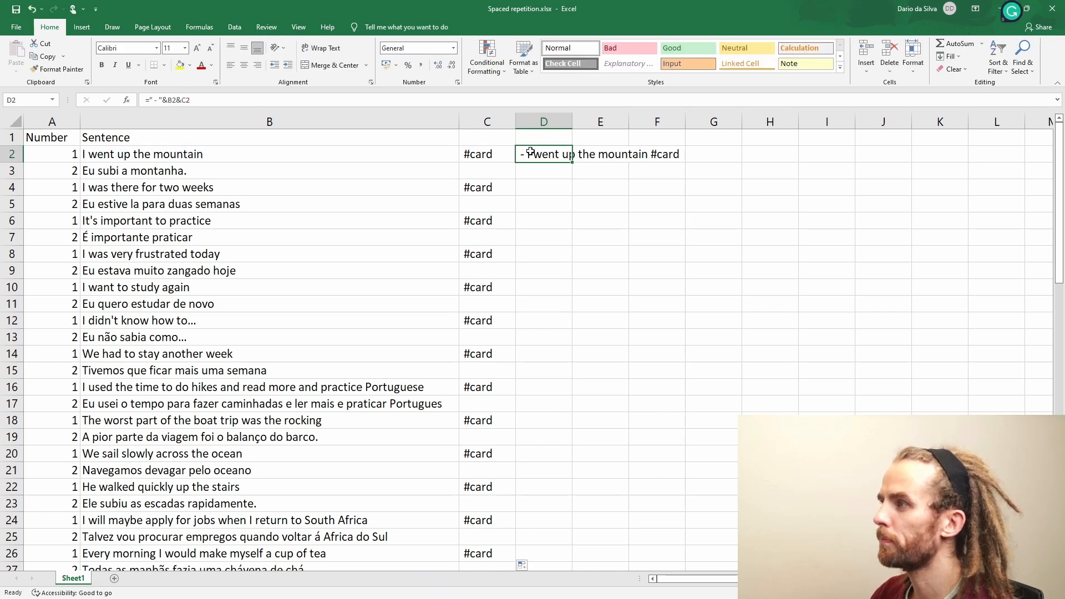
left_click(211, 106)
left_click(86, 100)
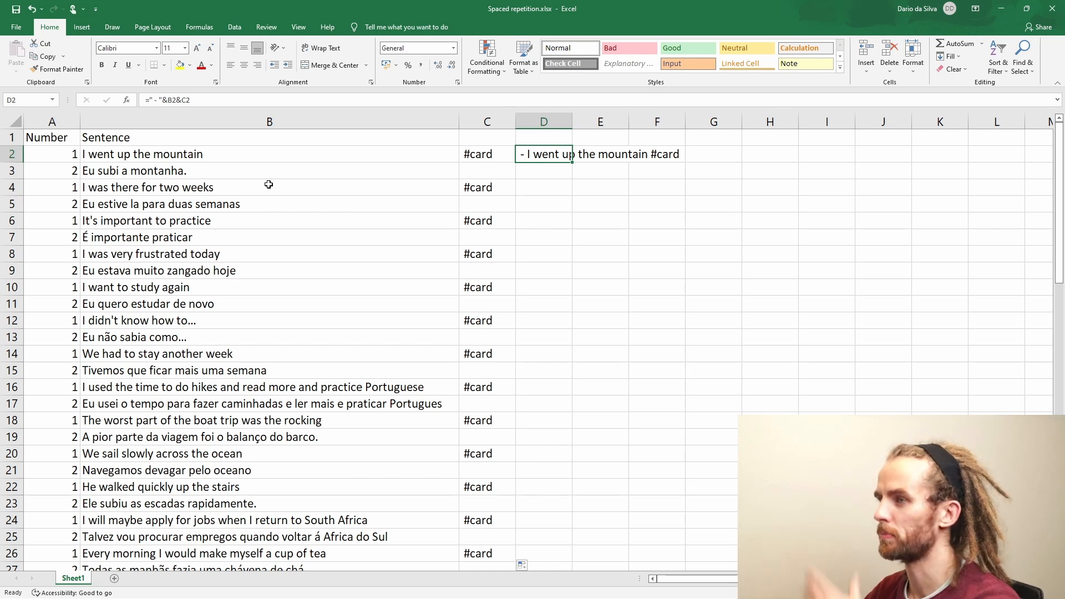
left_click(124, 173)
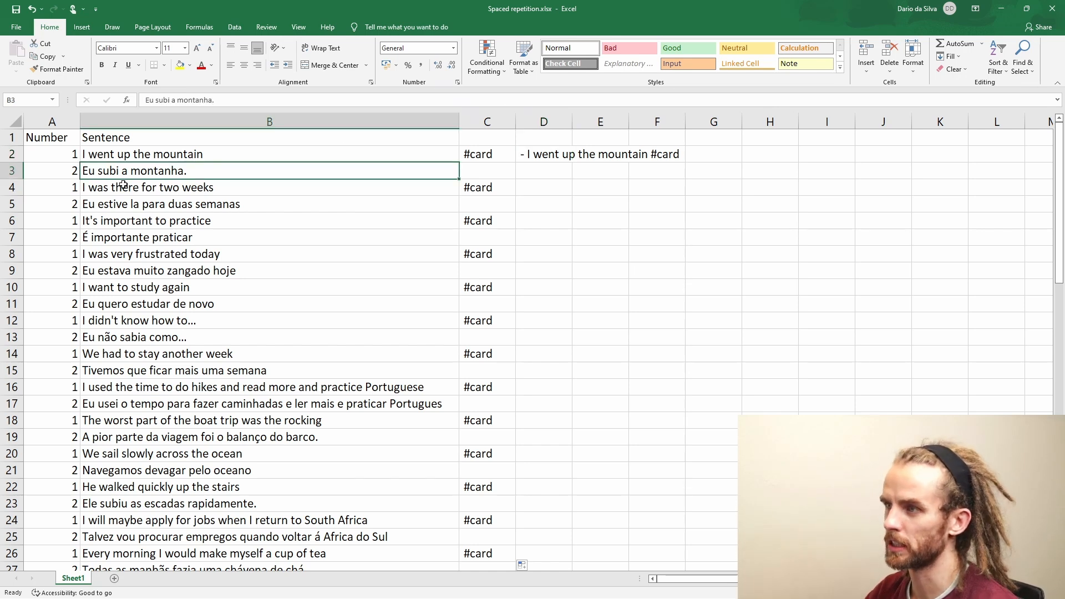
Step: Remove the space before the dash in D2, making the formula ="- "&B2&C2
left_click(519, 155)
left_click(155, 100)
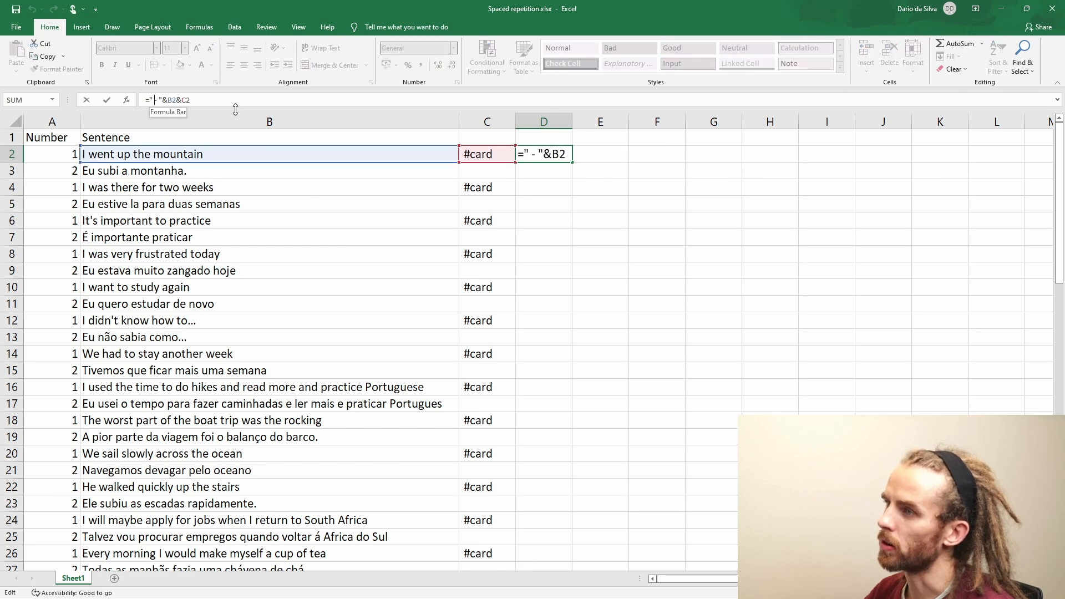
key("BackSpace")
key("ctrl+Return")
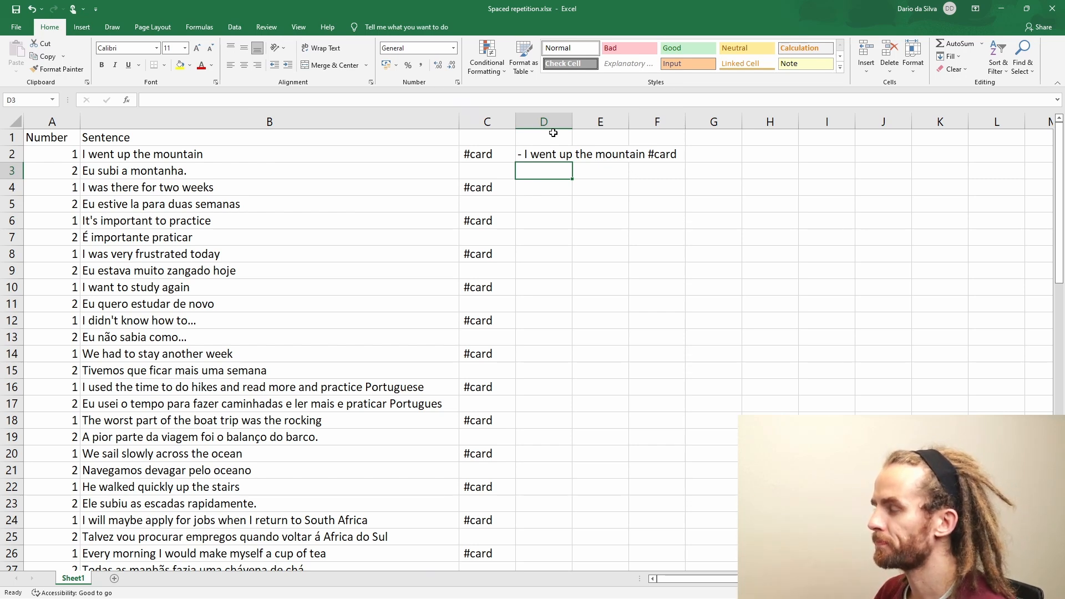
key("Up")
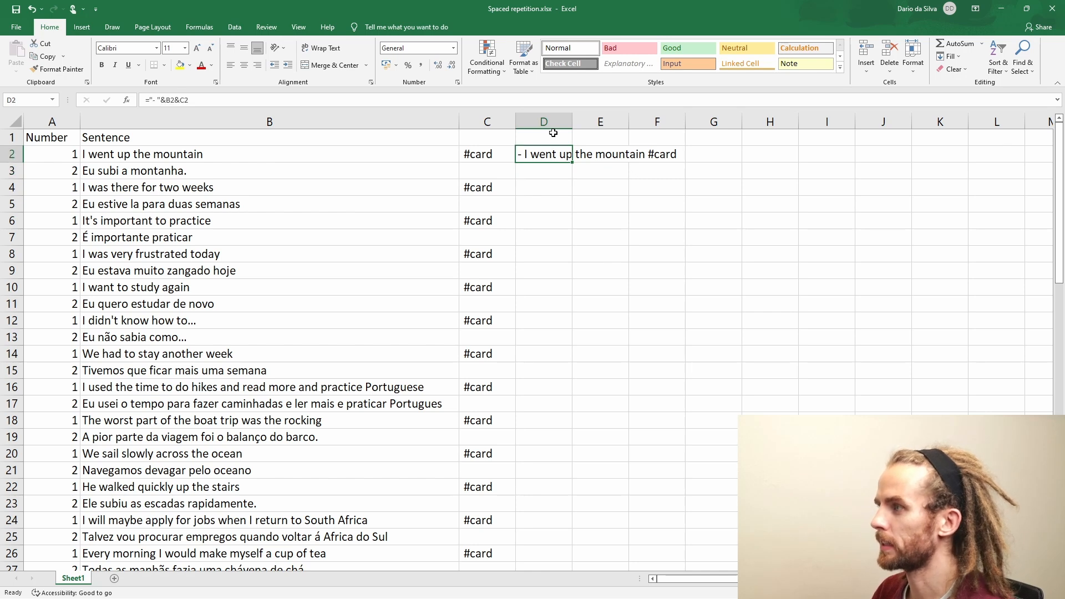
Step: Start wrapping the D2 formula in an IF that tests A2=1, with "- "&B2&C2 as the true result
key("F2")
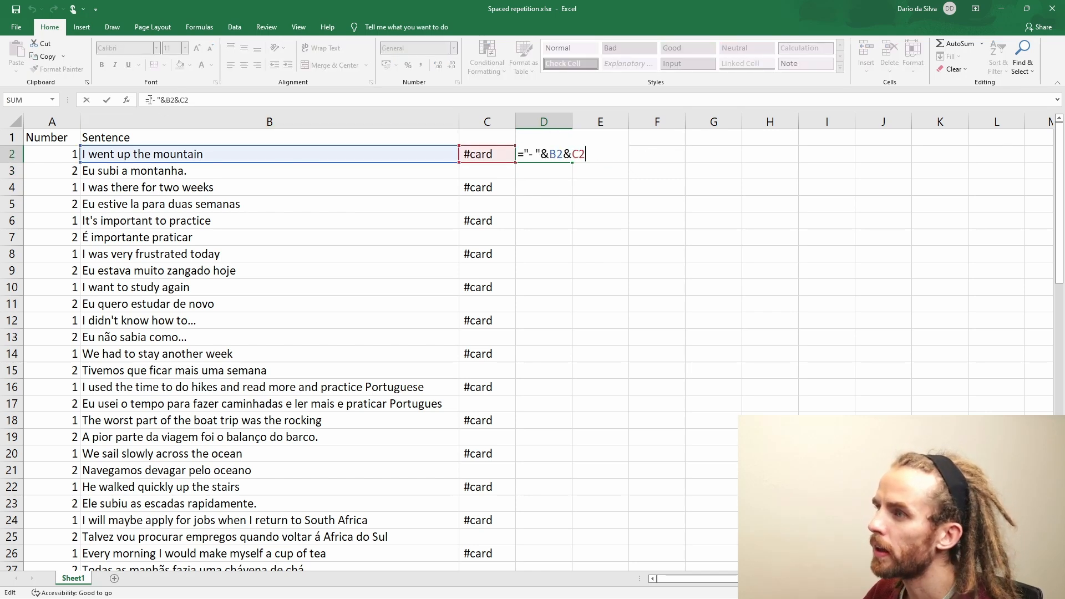
left_click(148, 99)
type("IF(")
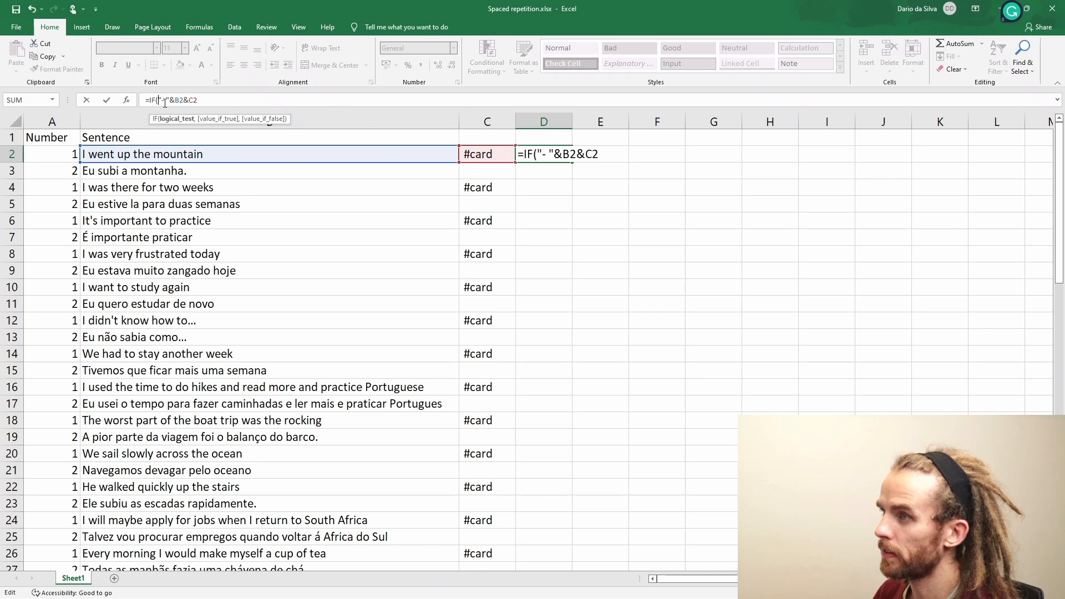
key("F2")
key("Left")
key("Left")
key("Left")
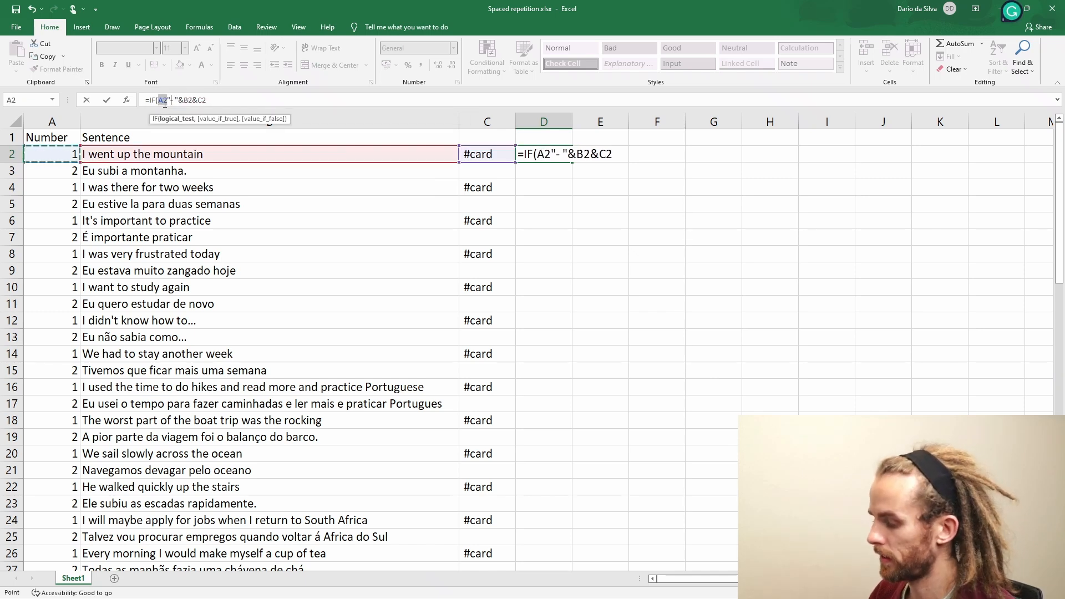
type("=1,")
key("ctrl+Right")
key("ctrl+Left")
key("BackSpace")
key("ctrl+Right")
key("BackSpace")
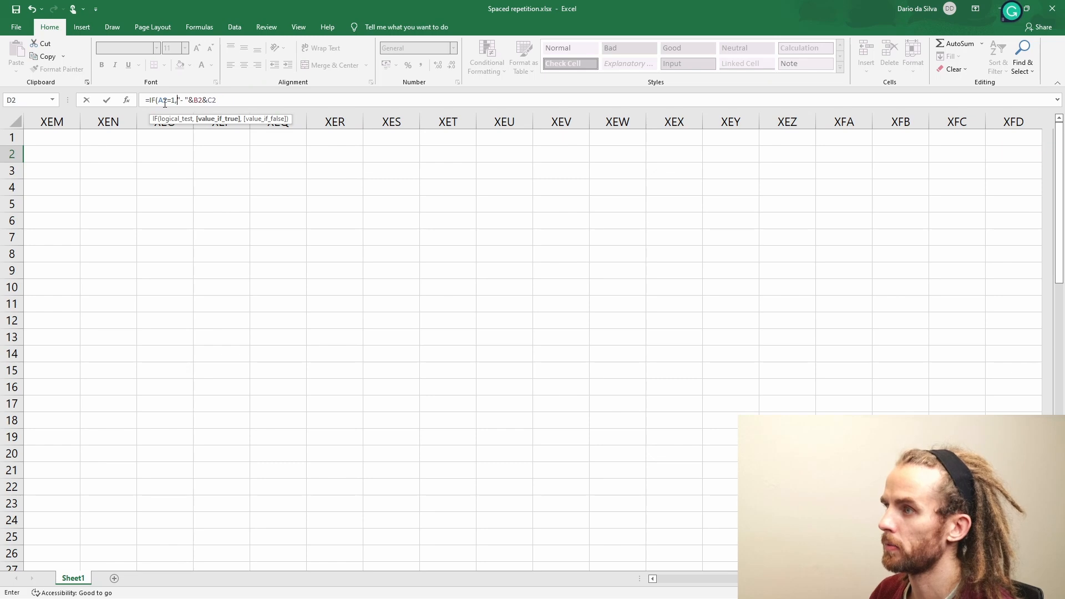
Step: Add " - "&B2 as the false result in D2, completing =IF(A2=1,"- "&B2&C2," - "&B2)
left_click(237, 103)
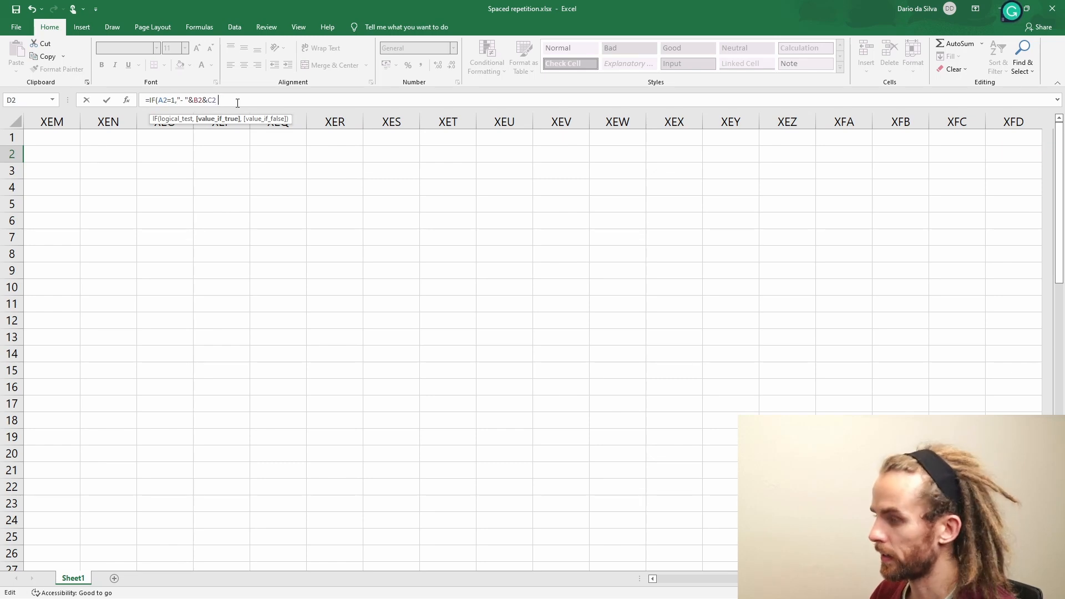
type(",\" - \"&")
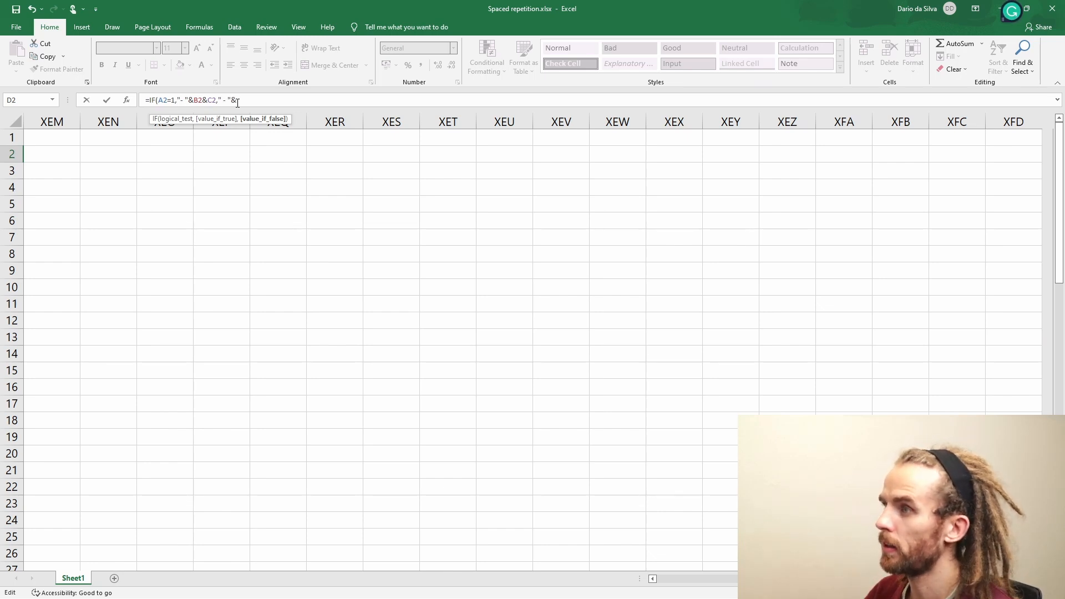
type("B2")
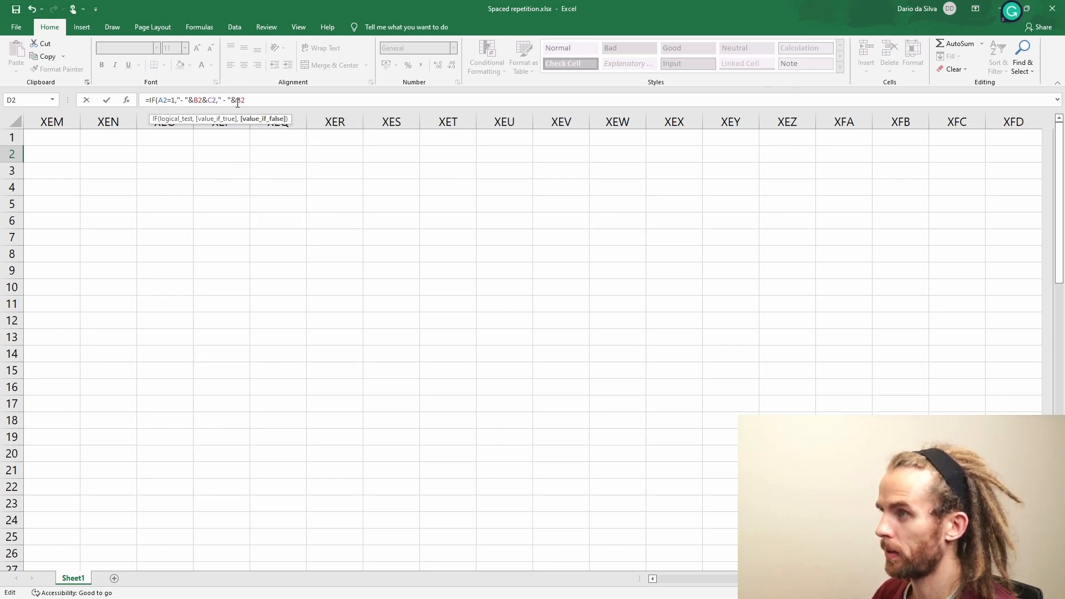
key("Return")
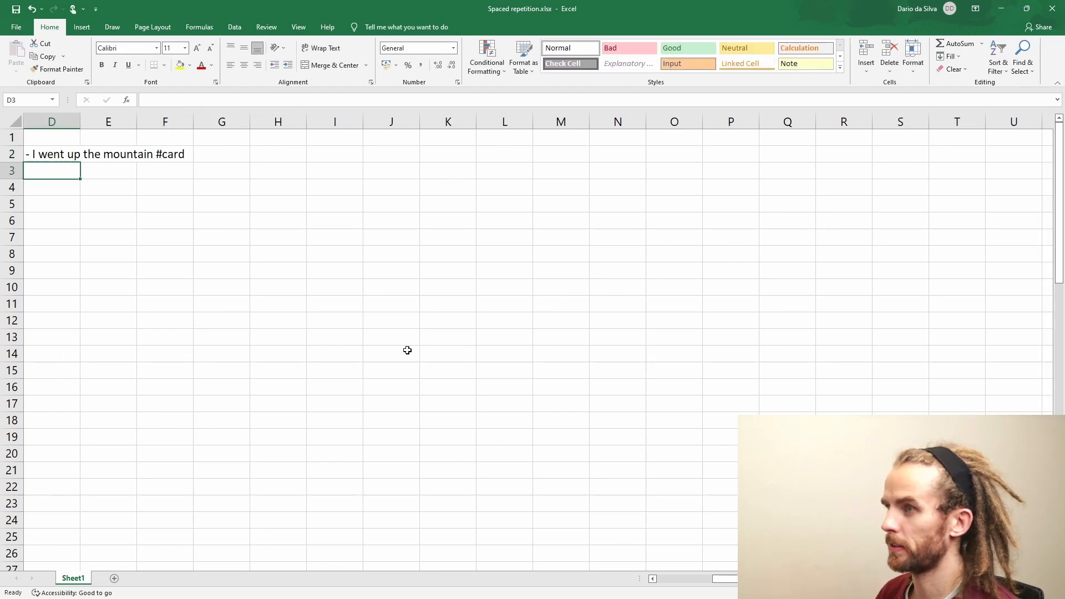
key("Home")
left_click(544, 172)
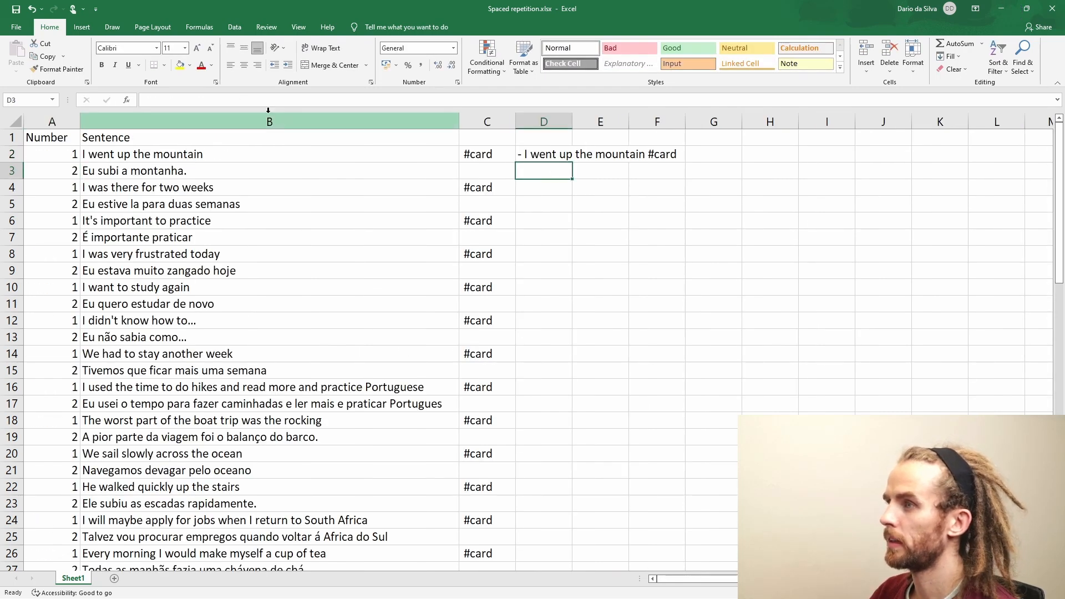
left_click(501, 171)
key("ctrl+c")
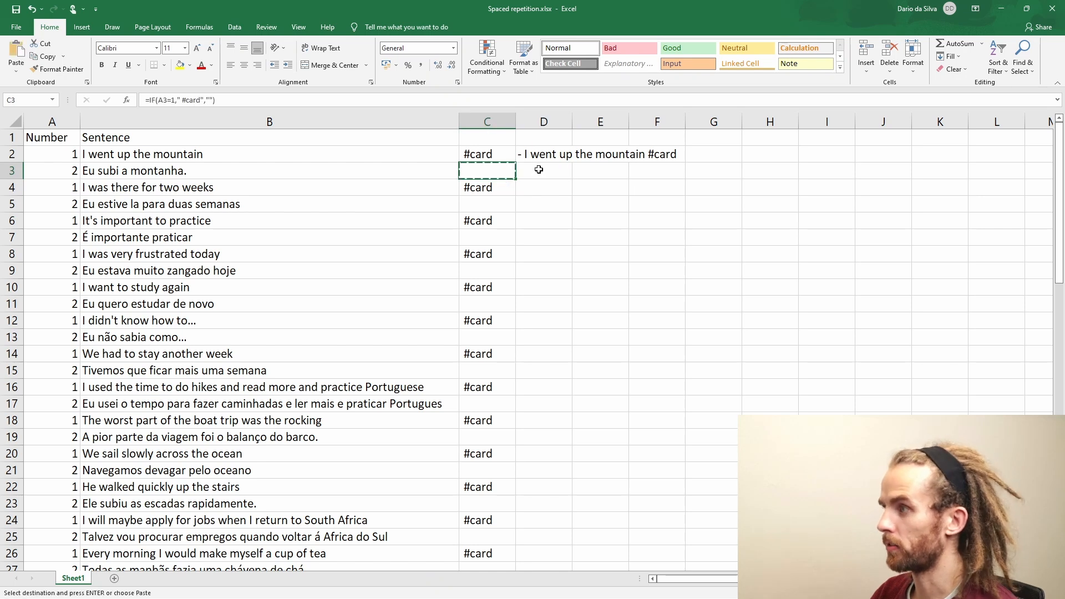
left_click(542, 170)
key("Return")
left_click(274, 102)
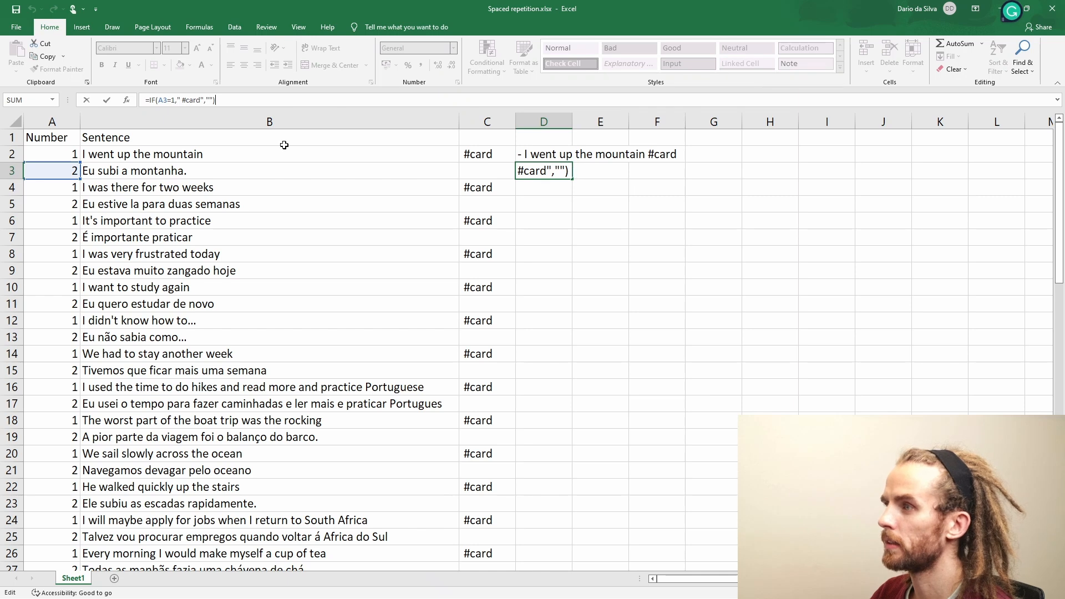
left_click(210, 101)
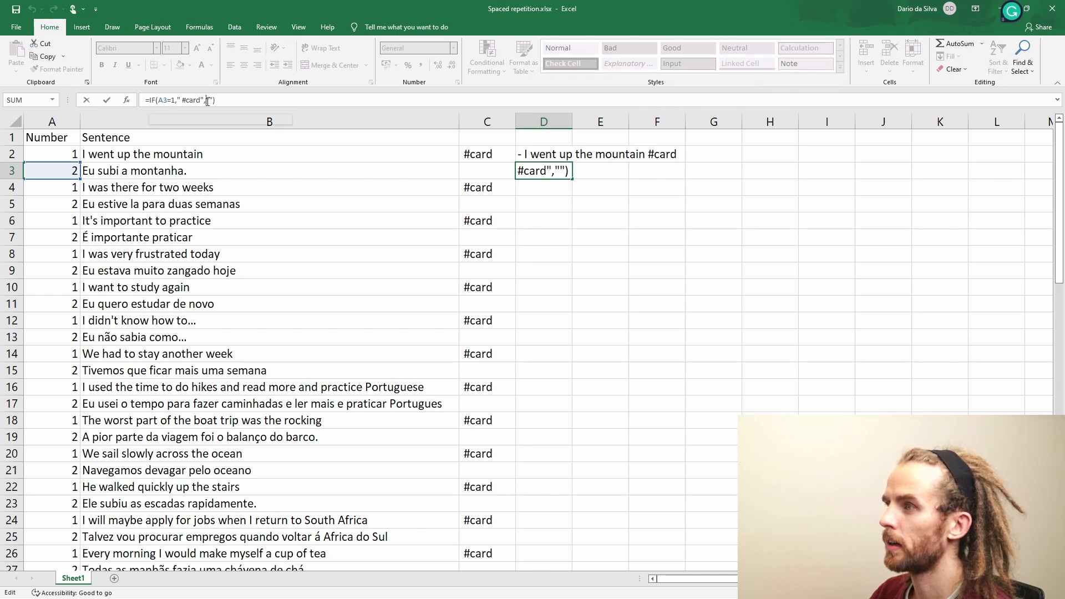
left_click(152, 174)
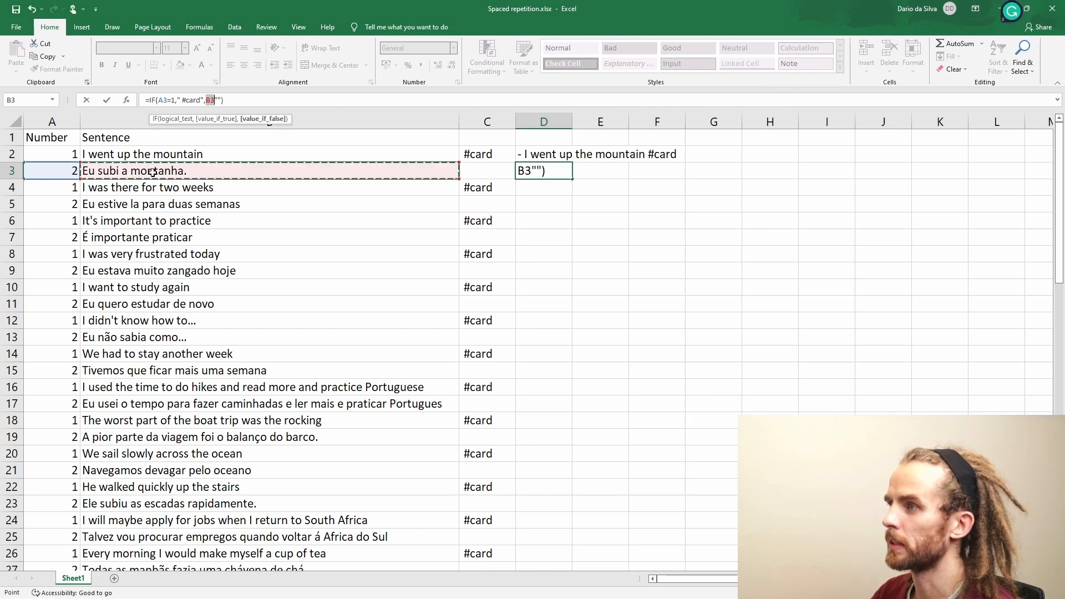
key("Escape")
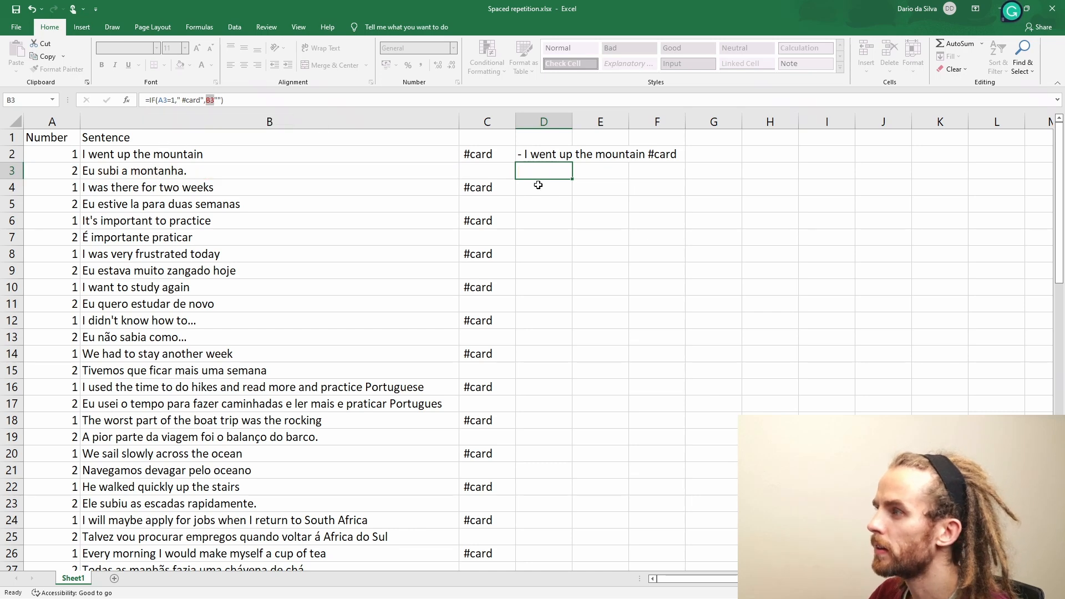
Step: Fill the D2 formula down column D beside all the sentences and check the resulting lines
left_click(553, 156)
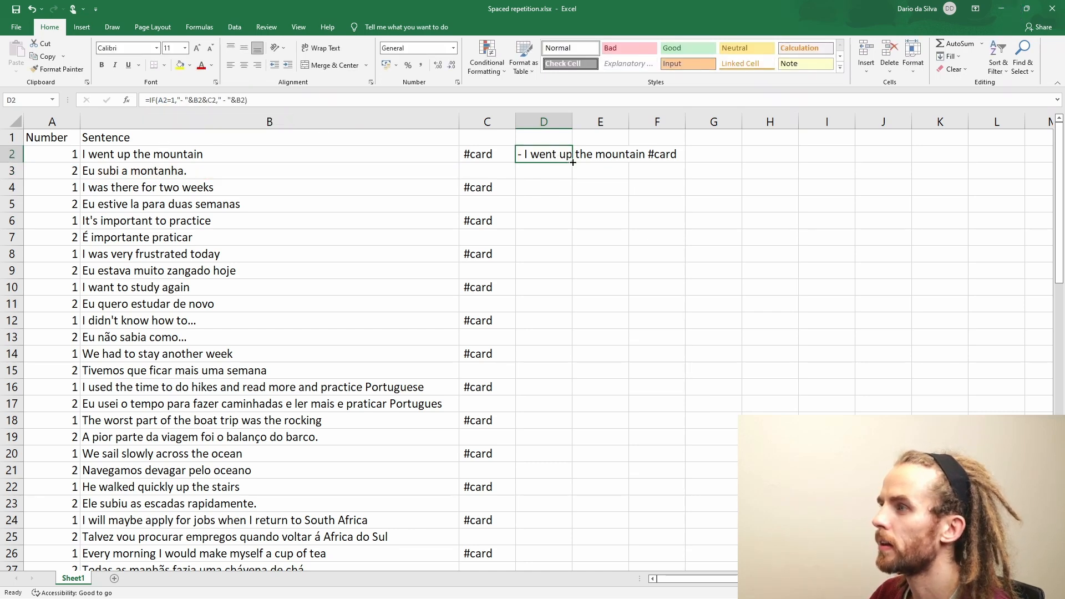
left_click_drag(574, 162, 573, 178)
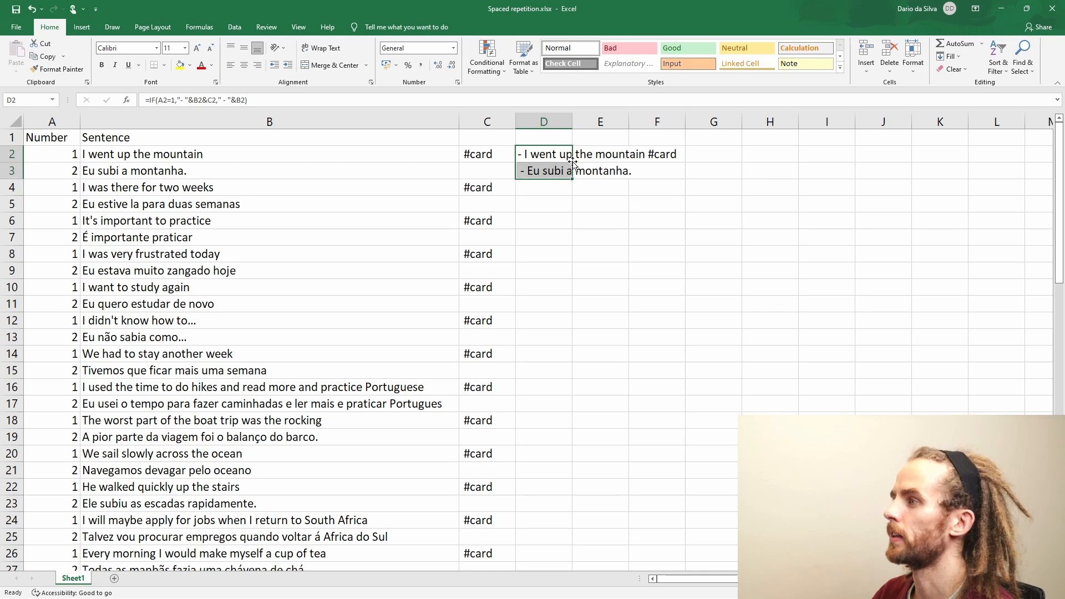
left_click(562, 173)
key("ctrl+c")
key("Escape")
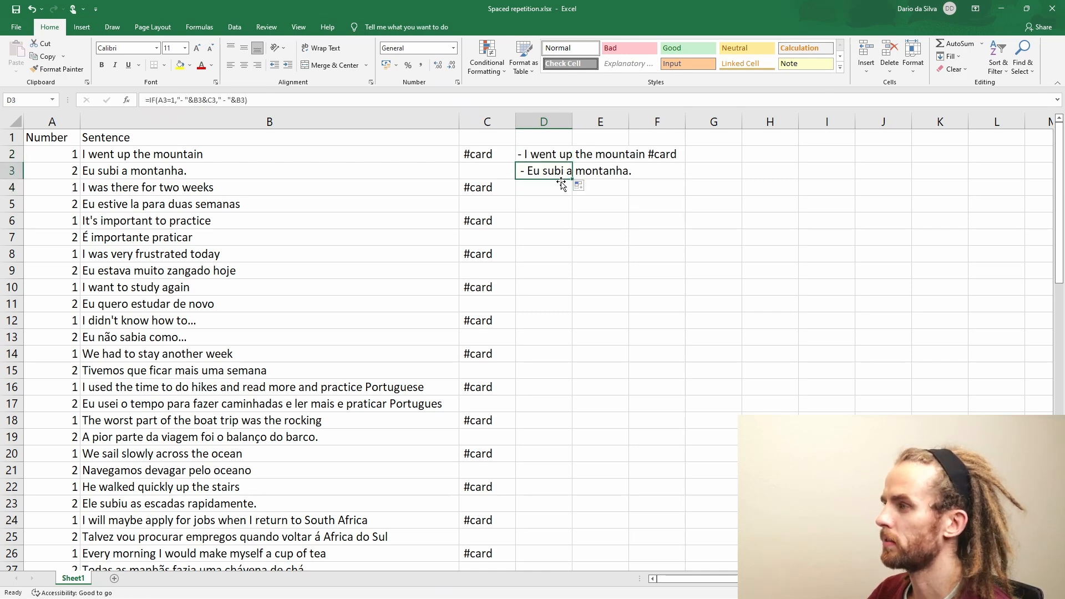
left_click(579, 186)
left_click(574, 179)
double_click(574, 179)
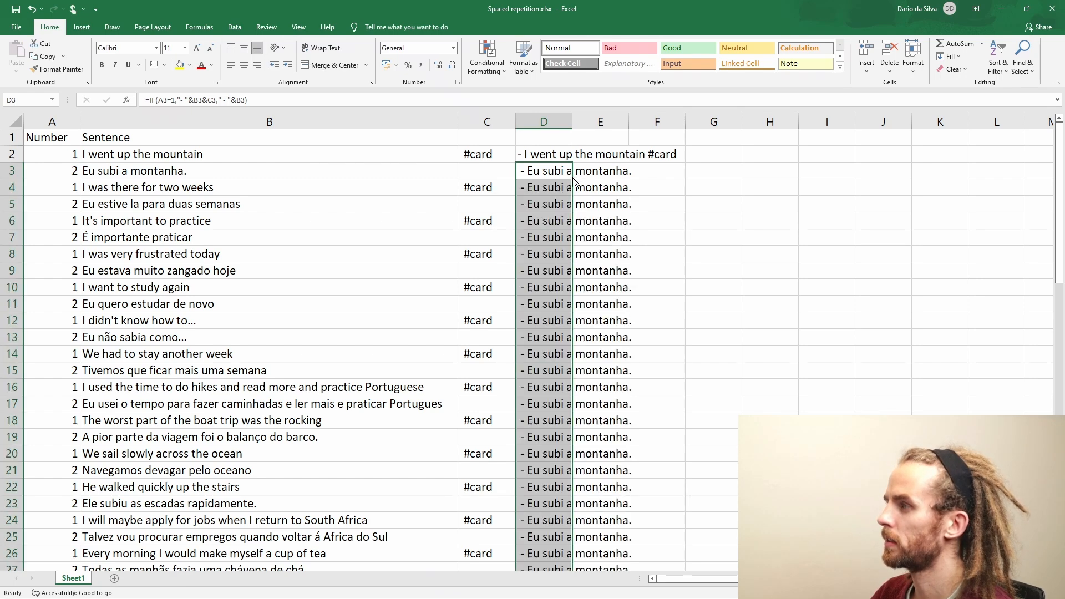
scroll(663, 297, "down", 1)
scroll(664, 297, "down", 4)
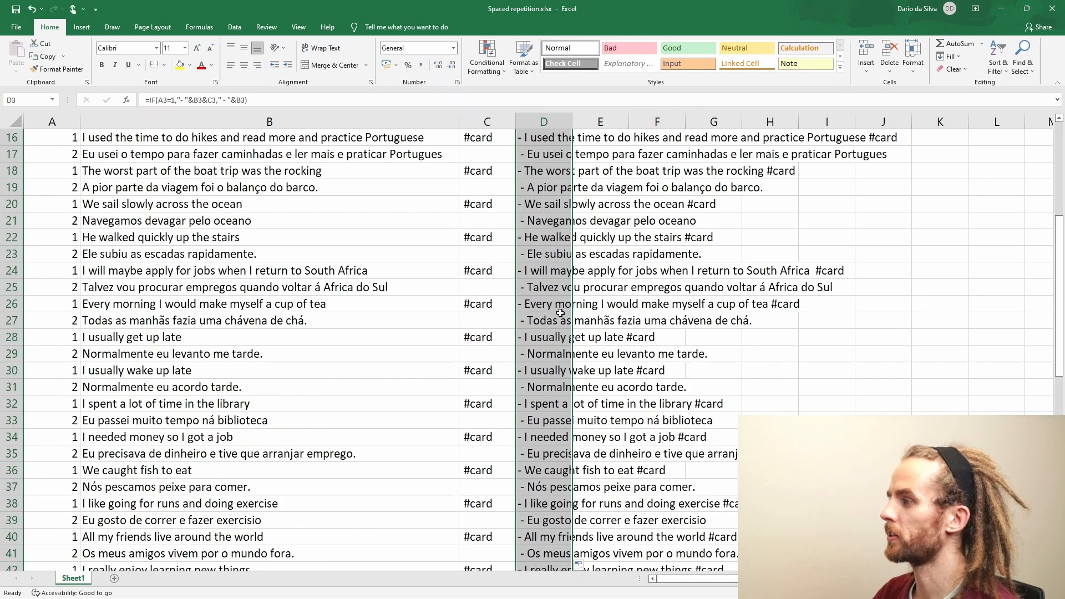
scroll(583, 320, "up", 5)
Step: Copy all the joined lines from D2 down and paste them over the selected text in Notepad++
left_click(545, 147)
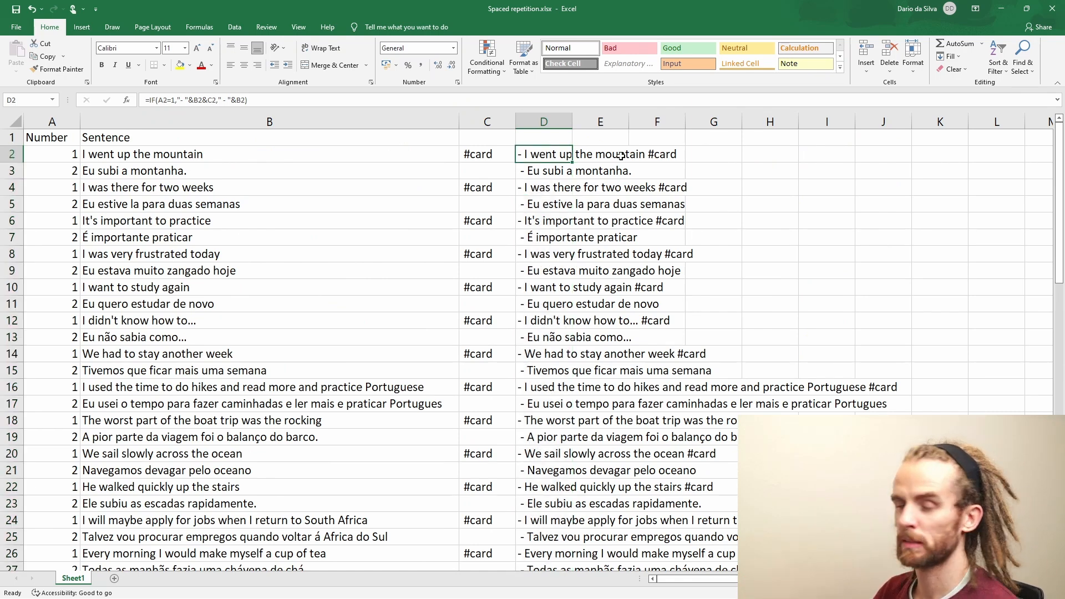
key("ctrl+shift+Down")
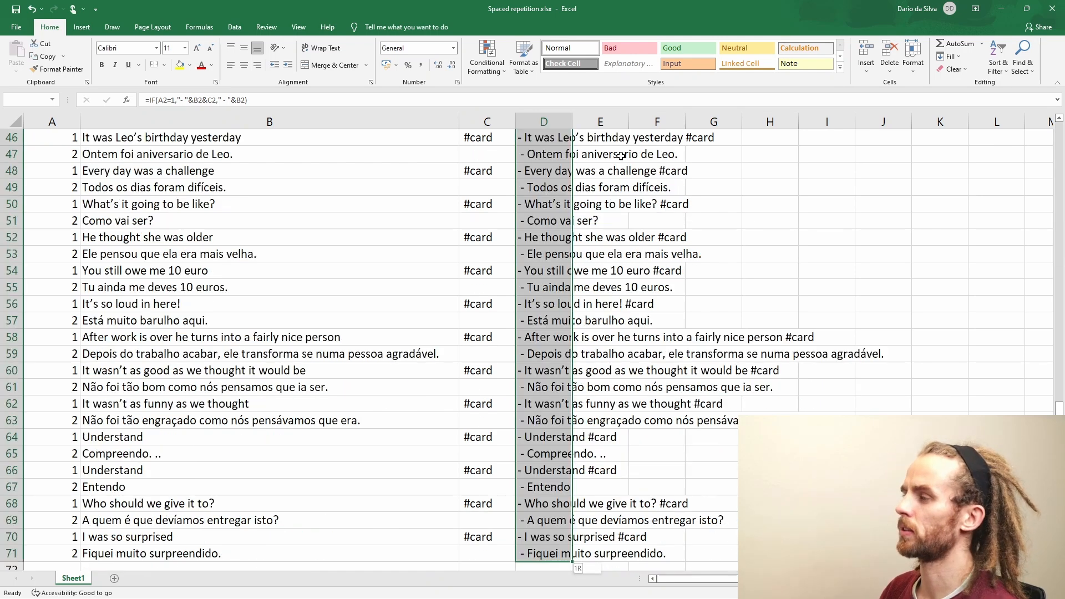
key("ctrl+c")
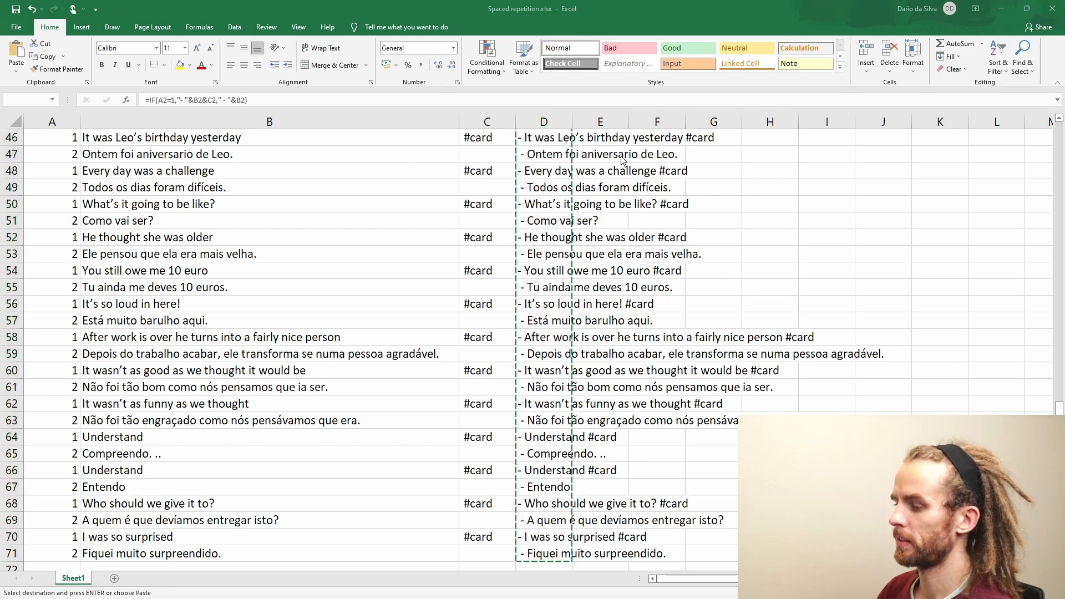
key("alt+Tab")
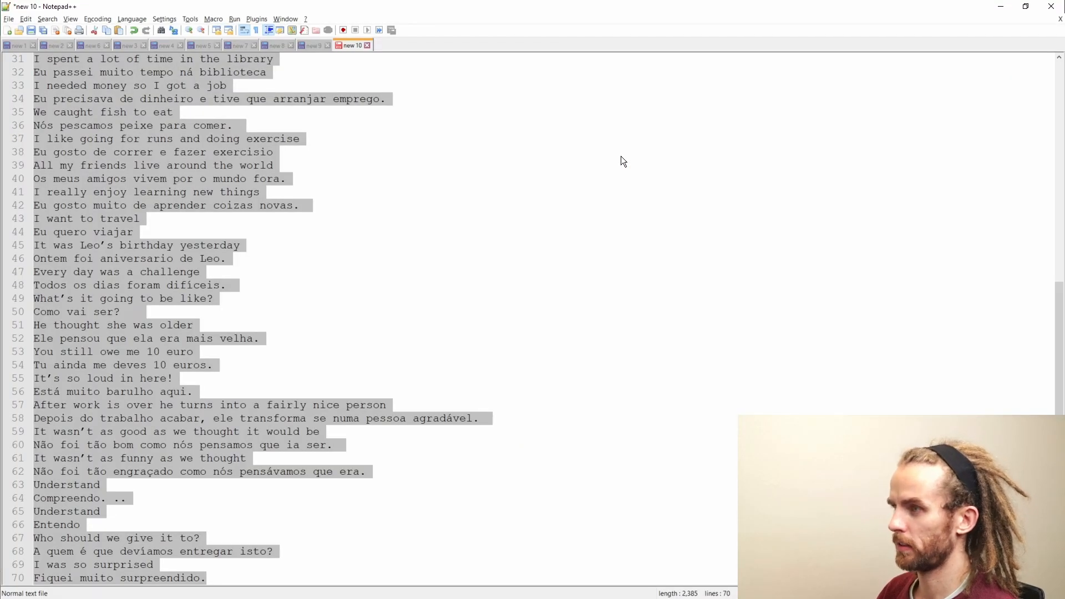
key("ctrl+v")
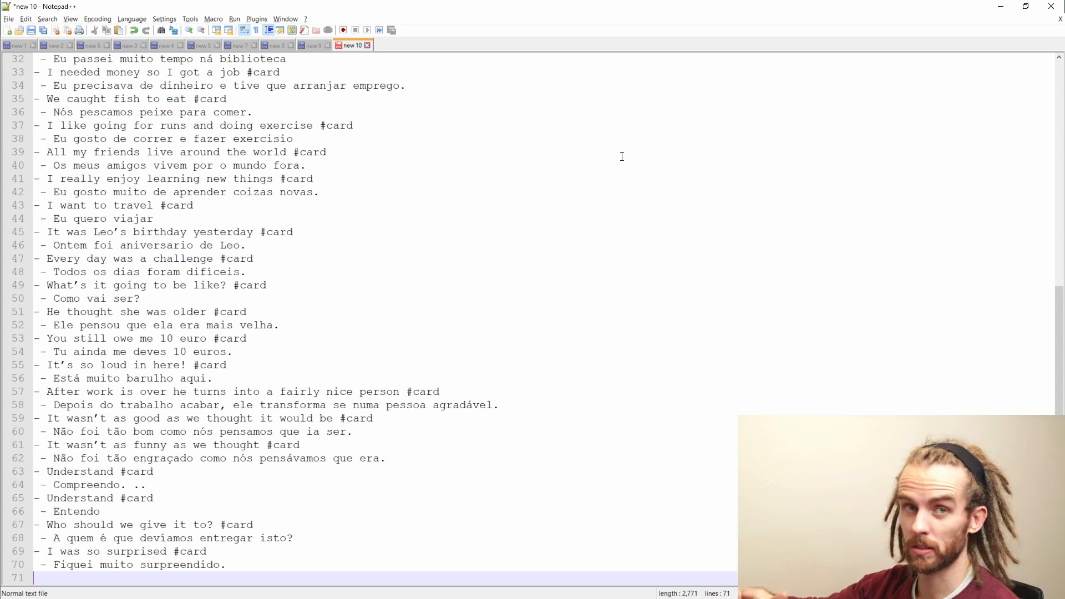
Step: Copy all the dash-prefixed lines in Notepad++ and switch to Logseq
left_click(252, 561)
key("ctrl+a")
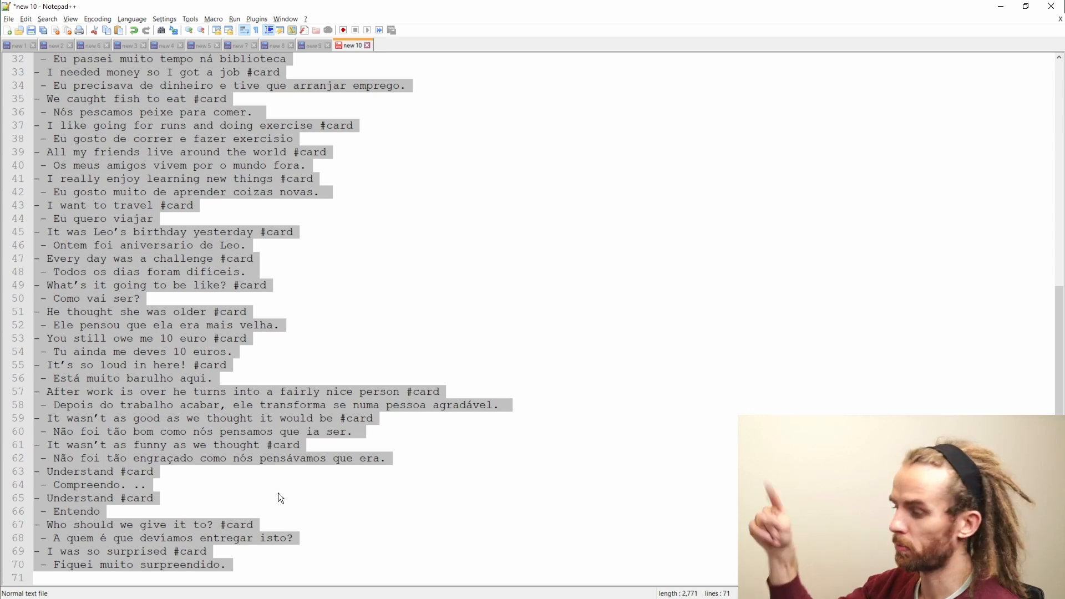
key("alt+Tab")
key("ctrl+space")
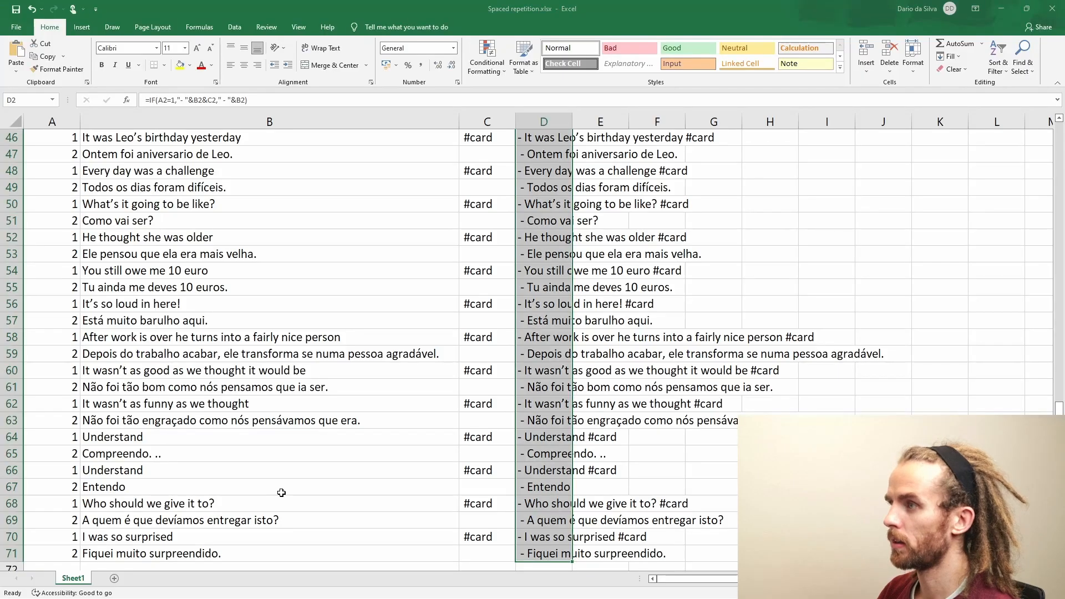
key("alt+Tab")
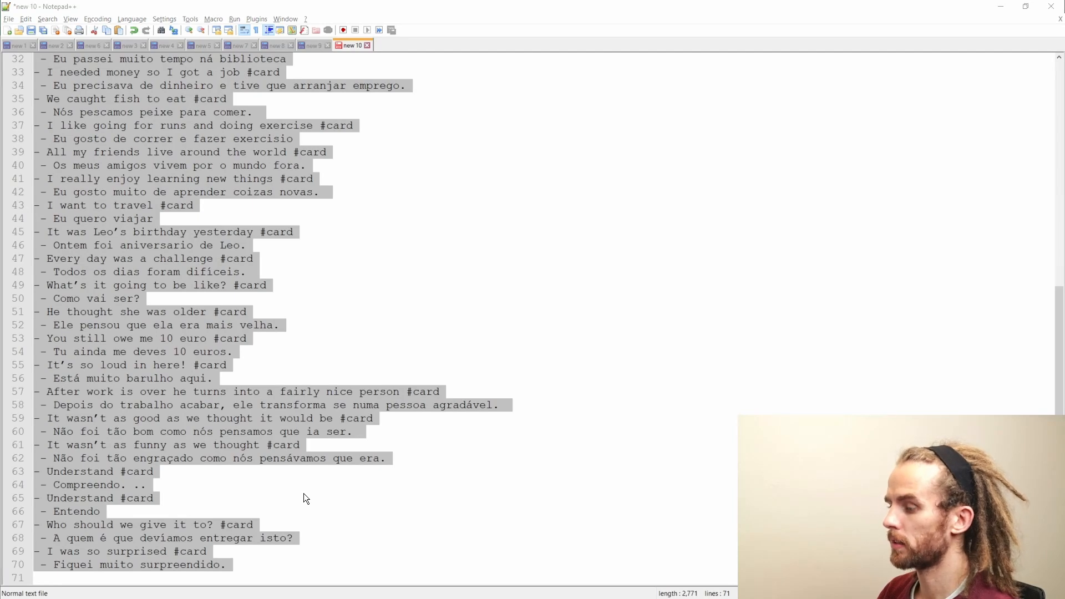
key("alt+Tab")
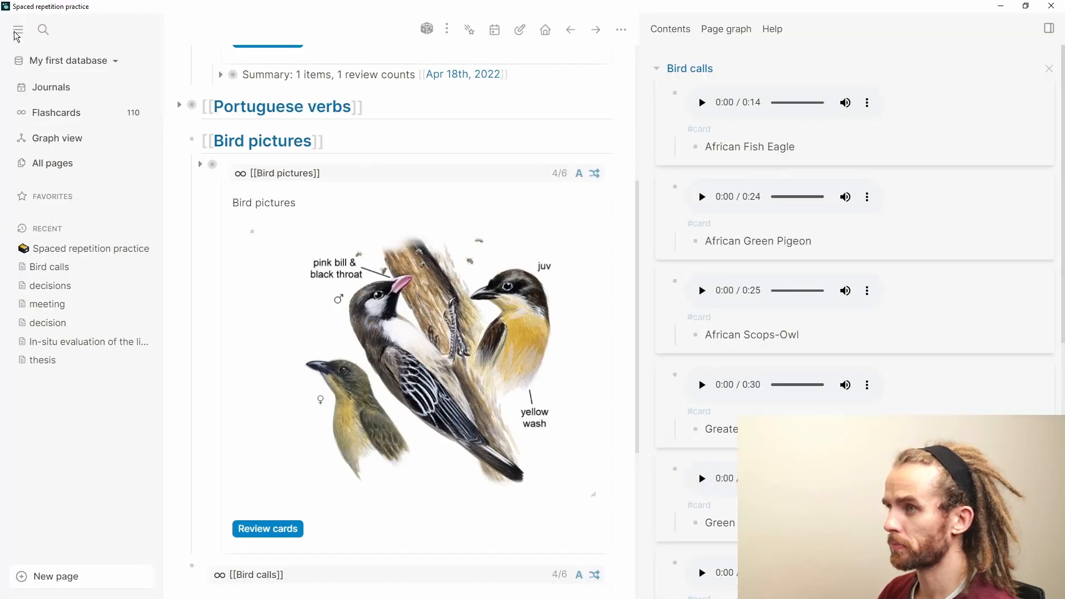
Step: Create a new Logseq page named Portuguese sentences
key("ctrl+k")
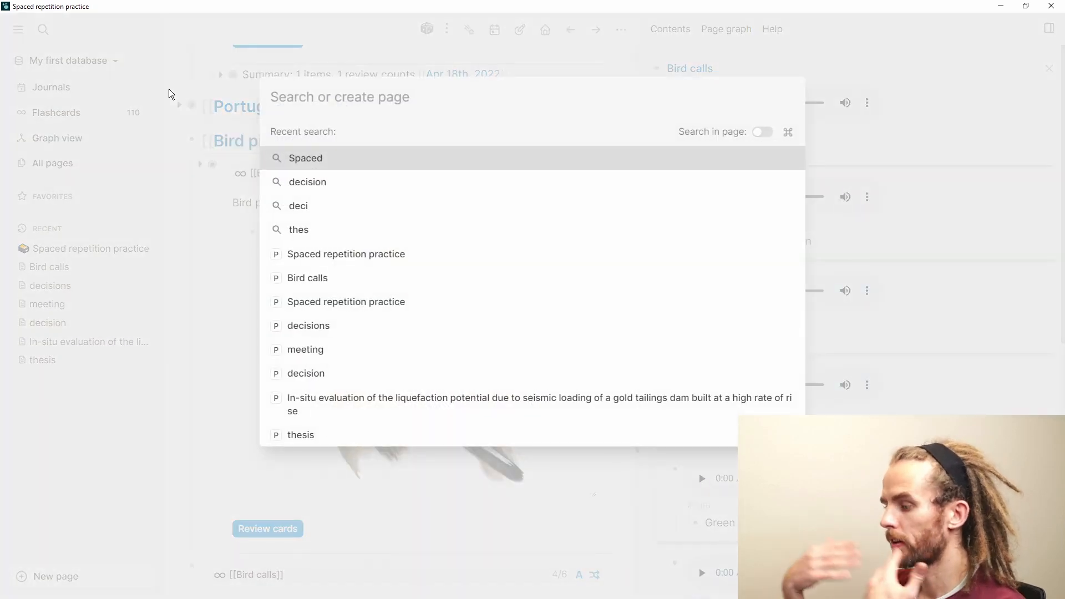
type("Portug")
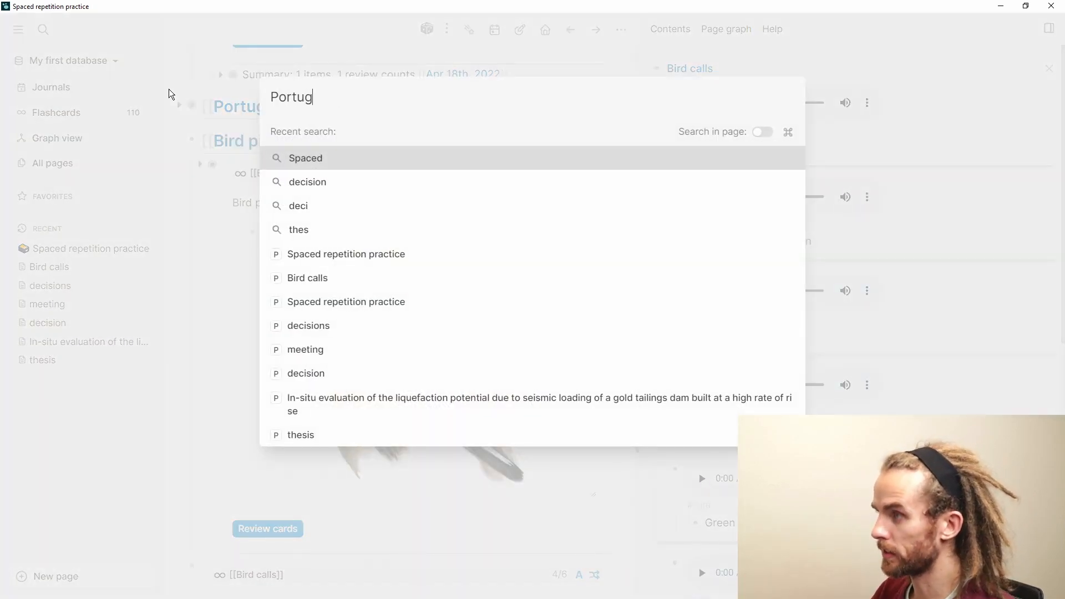
type("uese sentences")
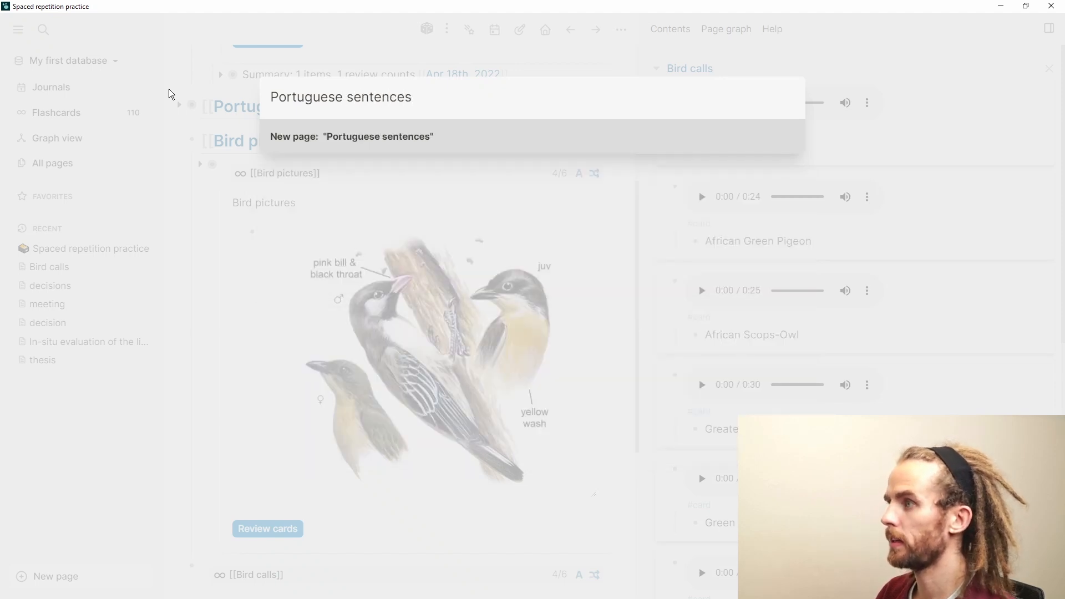
key("Return")
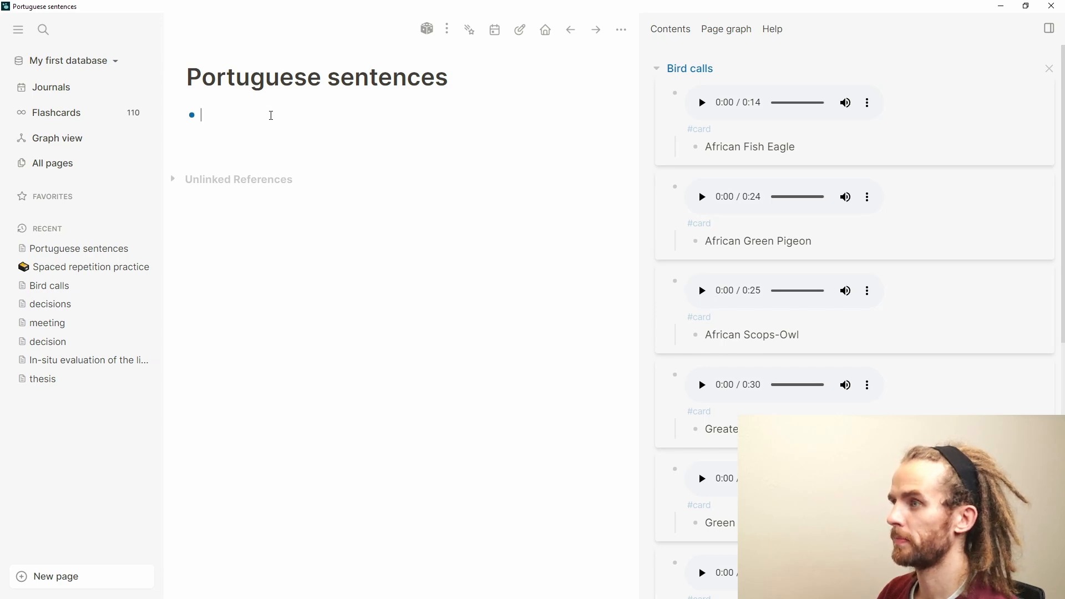
Step: Paste the copied lines into the first block of the Portuguese sentences page and look through the cards
key("ctrl+v")
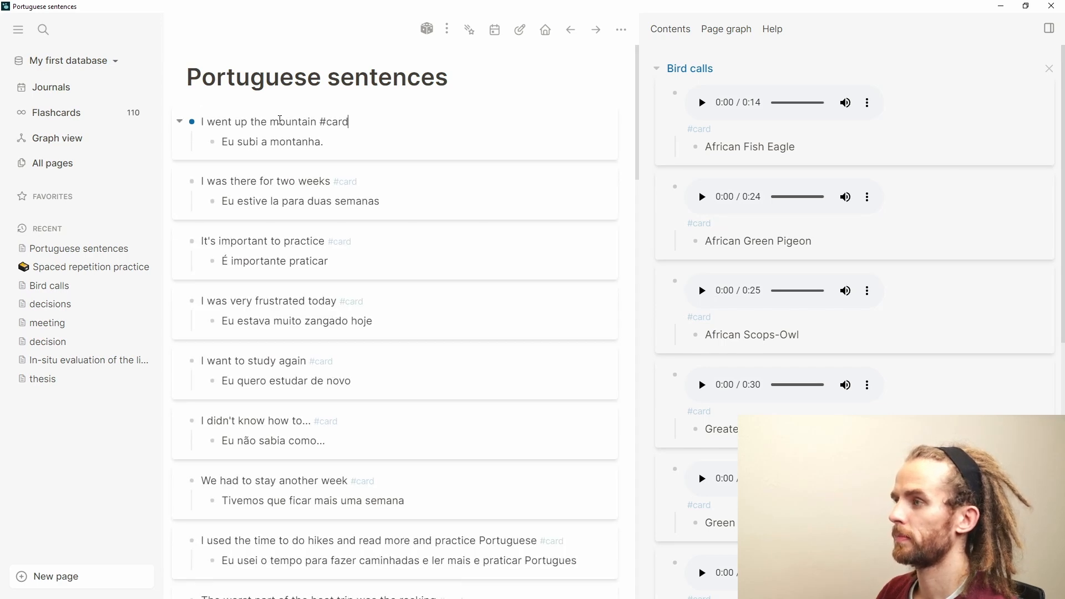
scroll(283, 123, "down", 15)
scroll(282, 125, "up", 10)
scroll(284, 126, "up", 8)
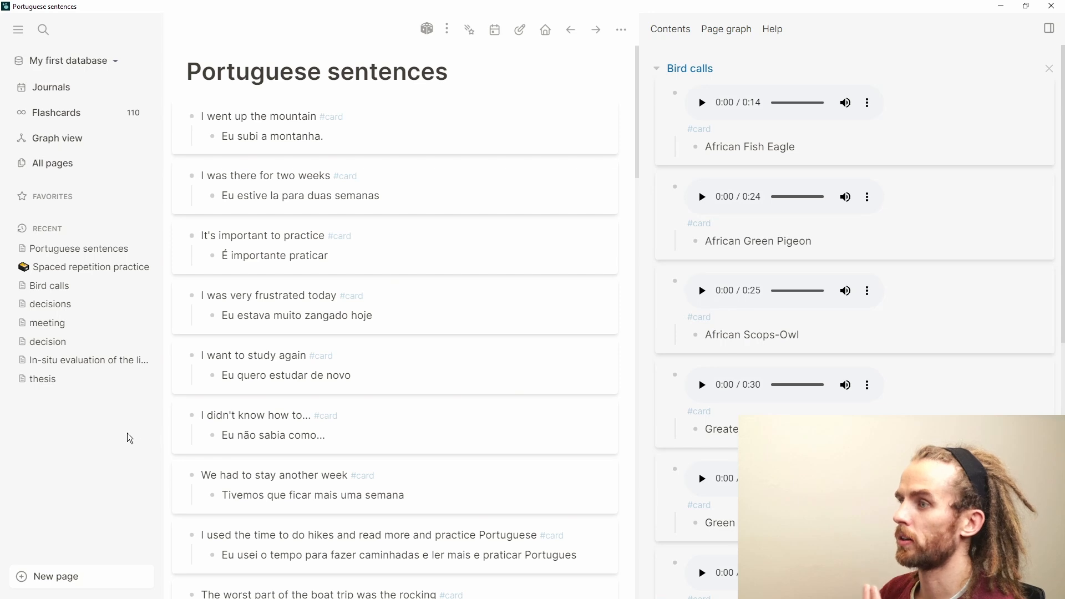
Step: On the Spaced repetition practice page, replace the last block's African Fish Eagle audio with a link to the Portuguese sentences page
left_click(125, 272)
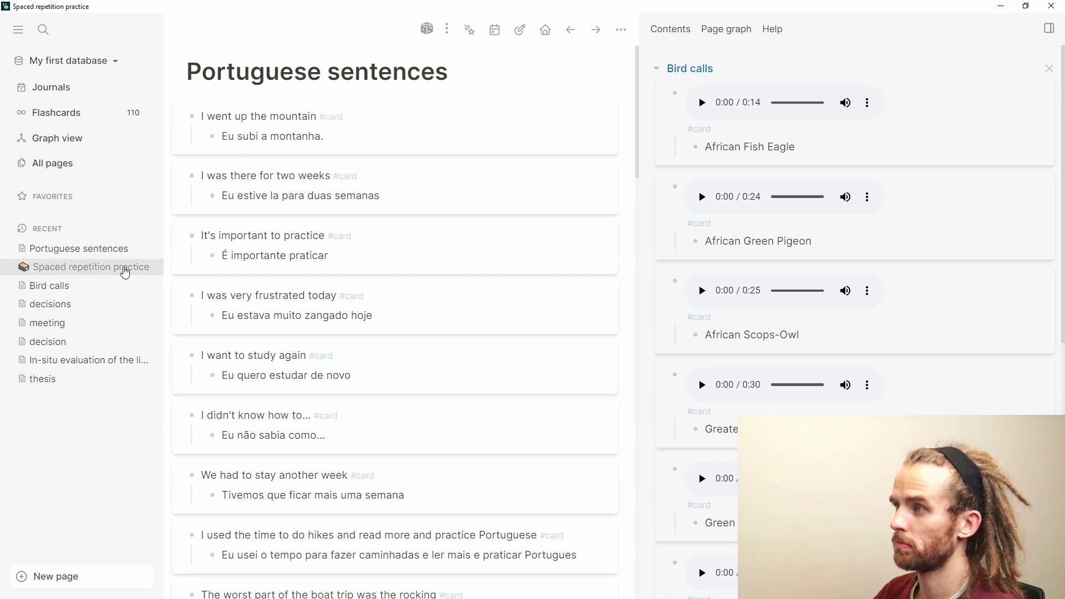
scroll(282, 355, "down", 5)
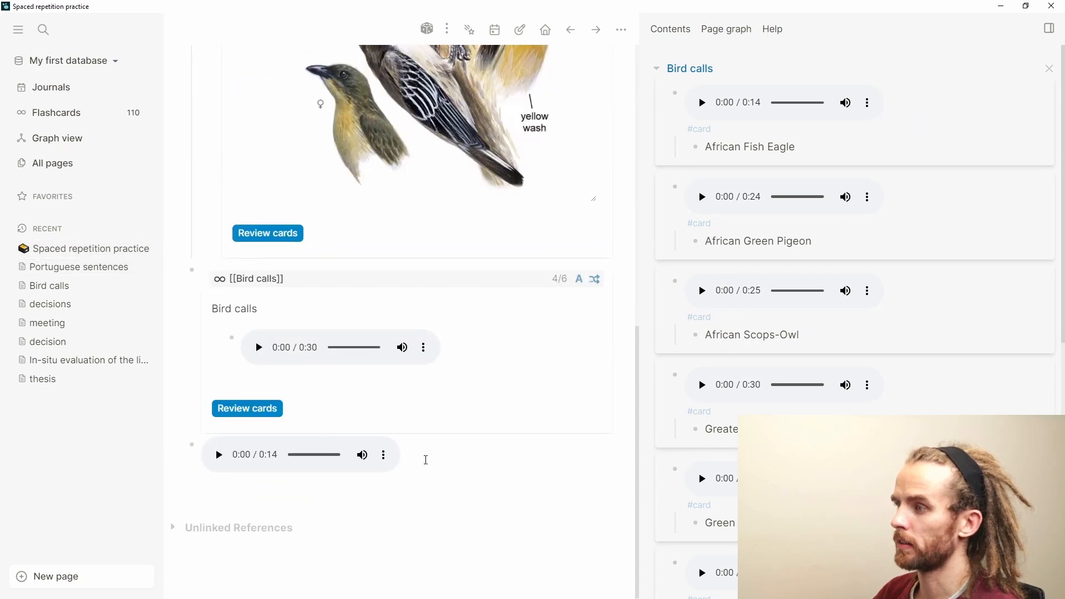
left_click(426, 460)
key("ctrl+a")
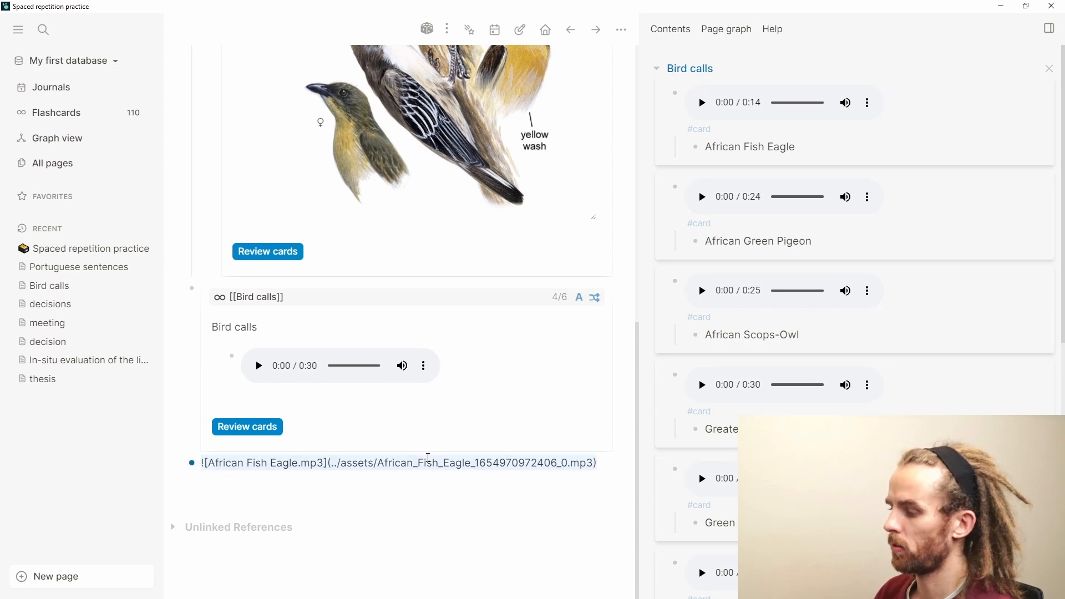
key("BackSpace")
type("[[Port")
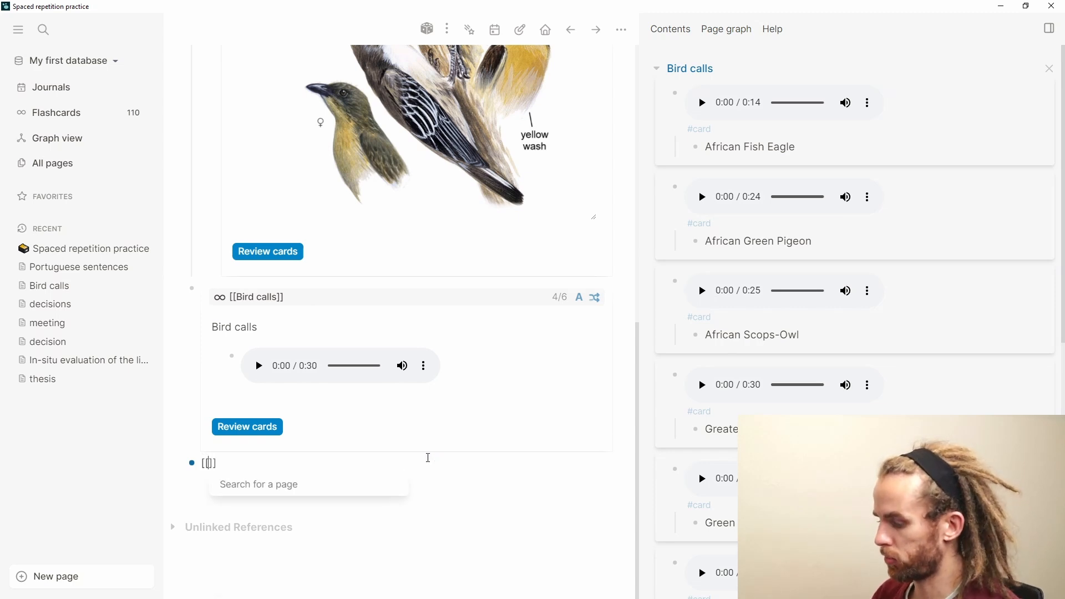
type("uguese")
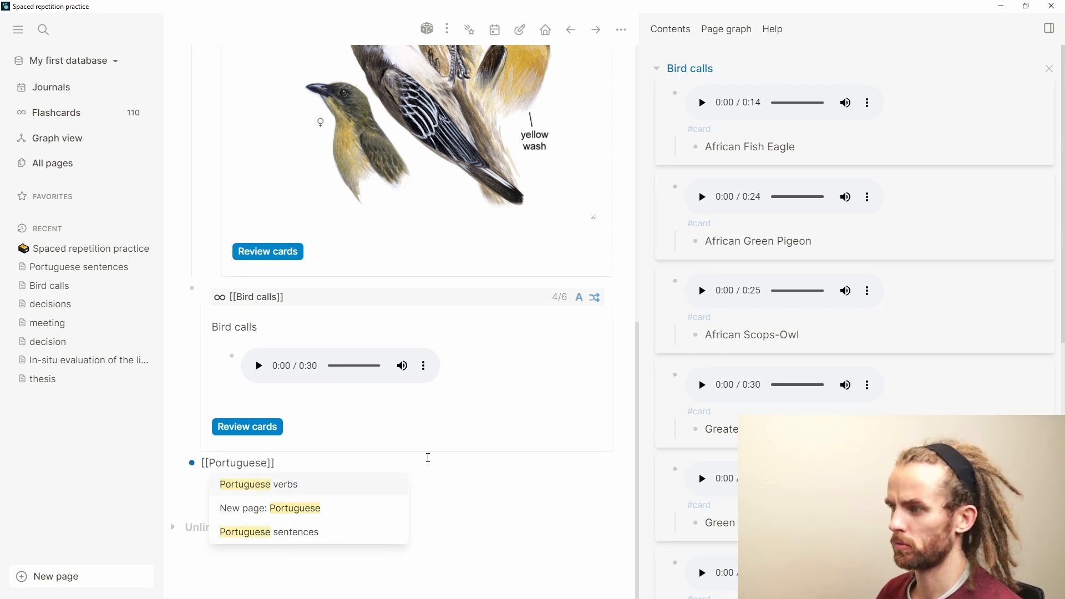
key("Down")
key("Down")
key("Return")
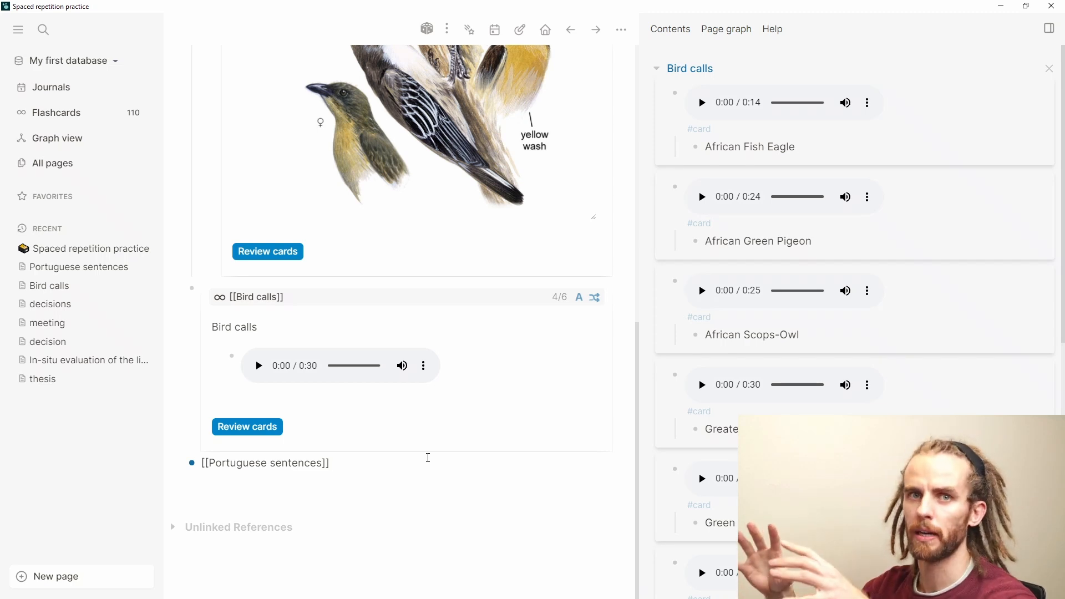
Step: Remove the double square brackets around Portuguese sentences so the block is plain text
key("BackSpace")
key("BackSpace")
key("ctrl+Left")
key("BackSpace")
key("BackSpace")
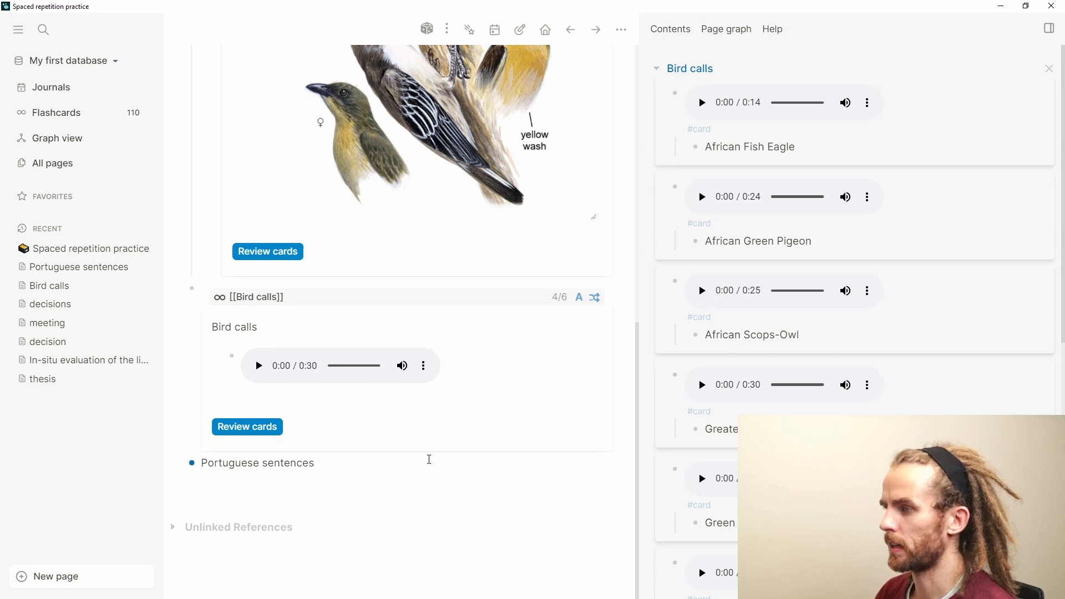
Step: Add an empty child block nested under the Portuguese sentences block
key("Return")
key("Tab")
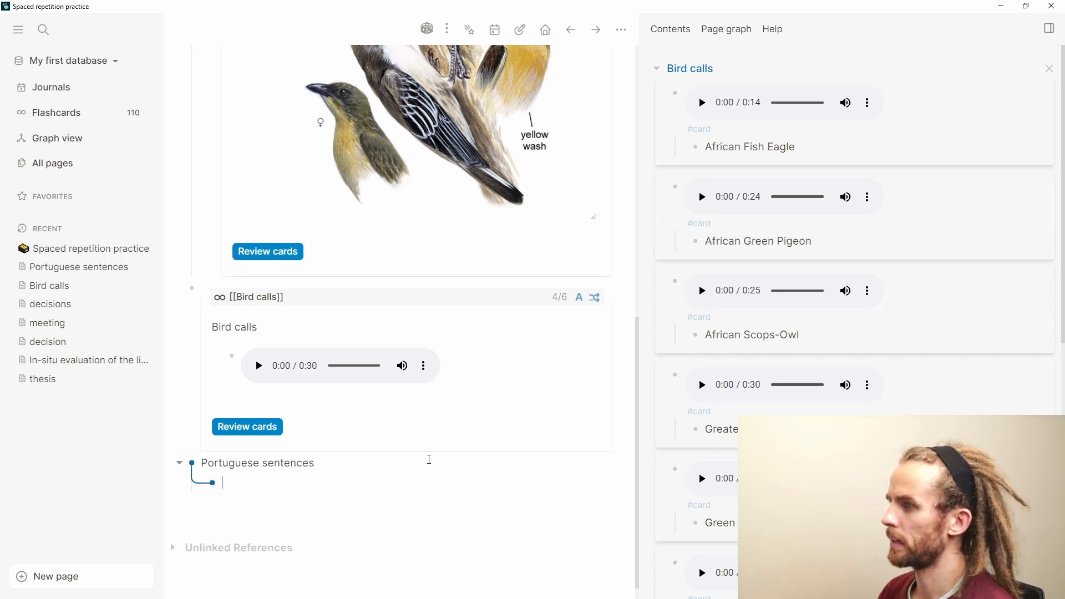
key("Down")
key("Down")
scroll(435, 400, "down", 2)
left_click(230, 462)
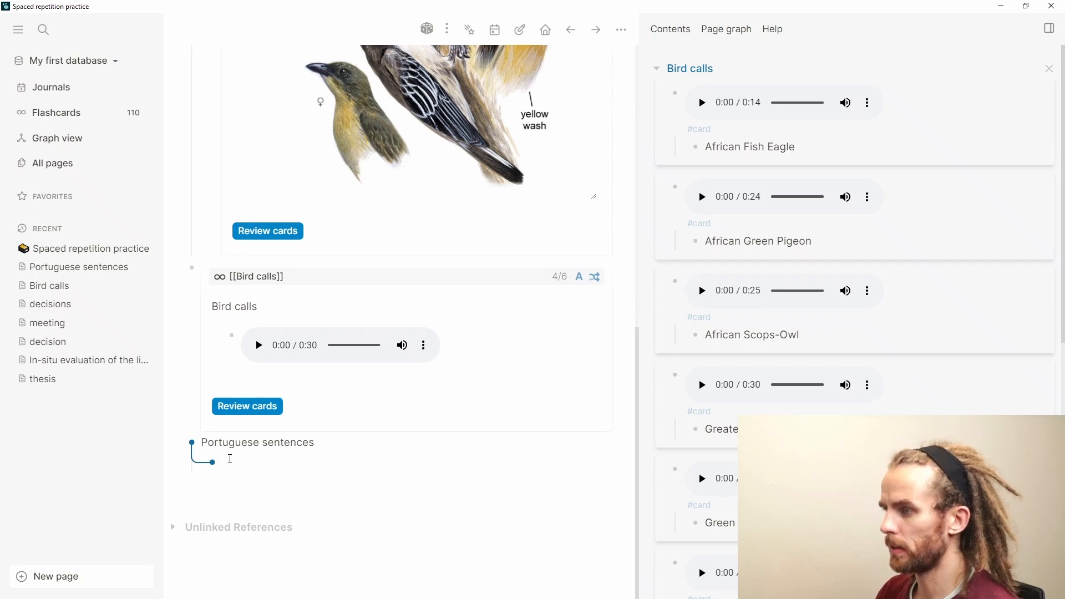
Step: Insert a Cards query for the page [[Portuguese sentences]] in the nested block and leave editing to render it
type("/cards")
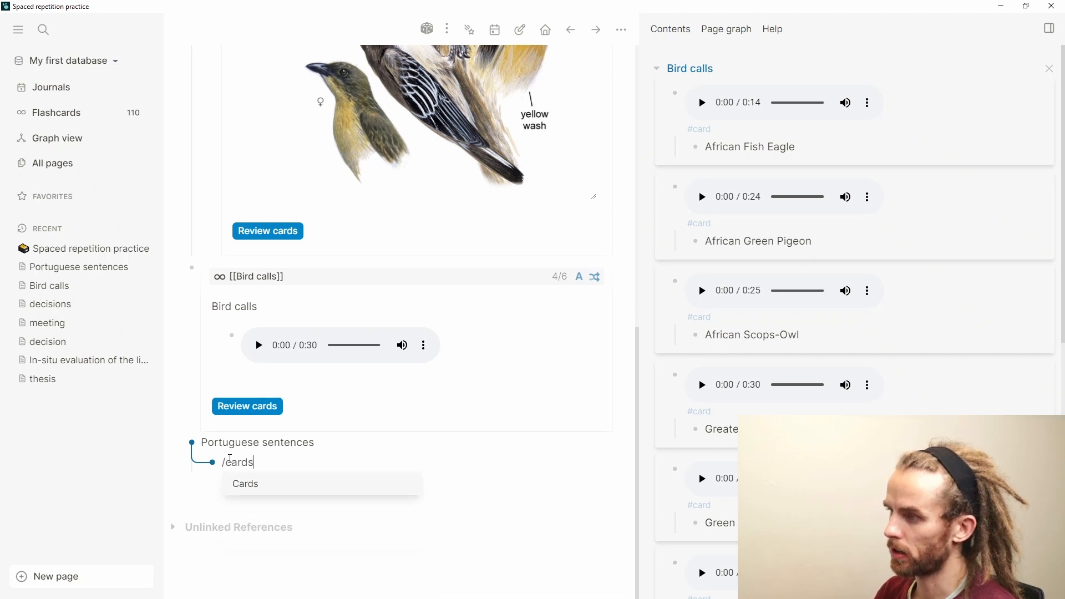
key("Return")
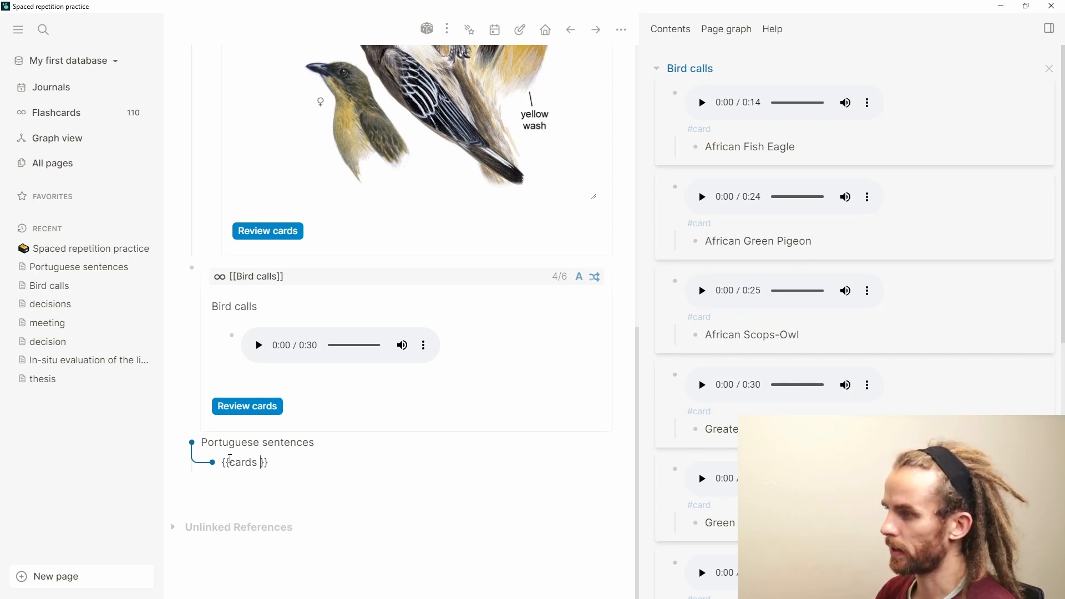
type("[[Portugu")
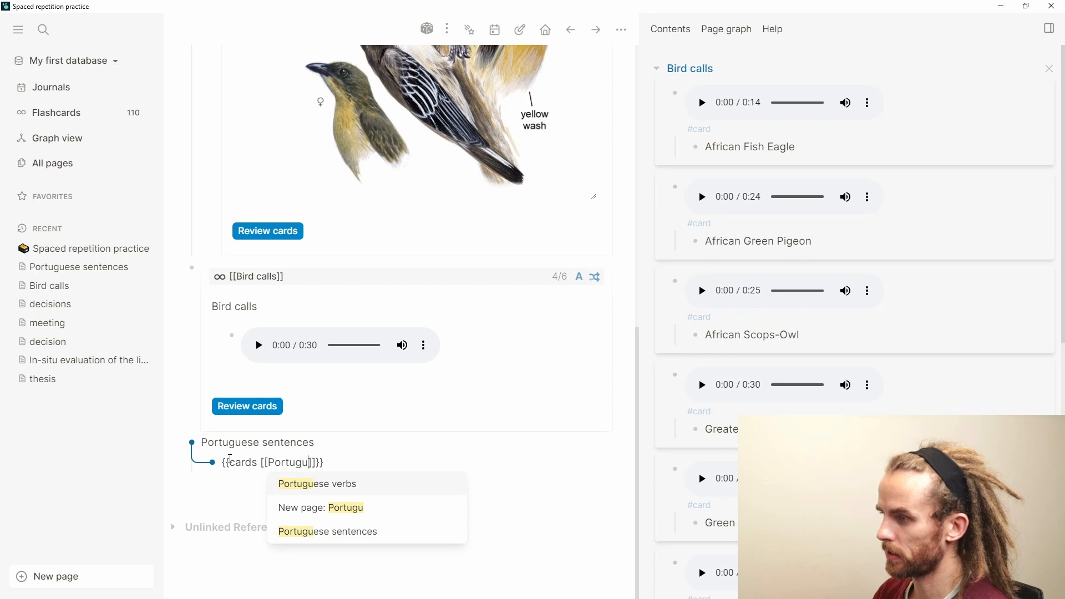
key("Down")
key("Return")
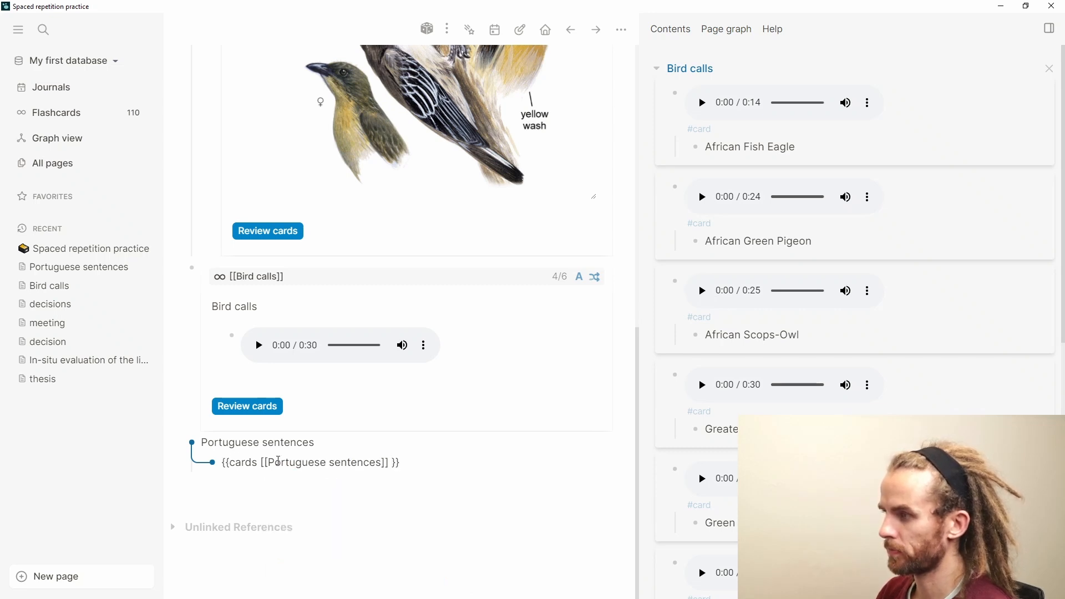
left_click(522, 488)
scroll(510, 482, "down", 2)
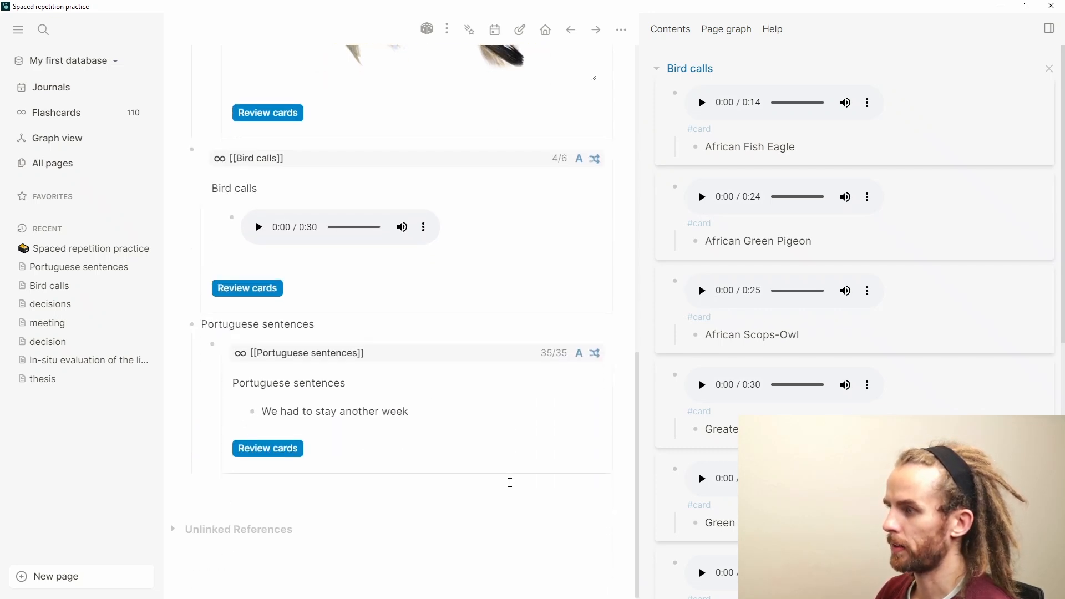
Step: Review the first two Portuguese sentences cards, reveal each answer, mark both as Forgotten, and close the review
left_click(280, 453)
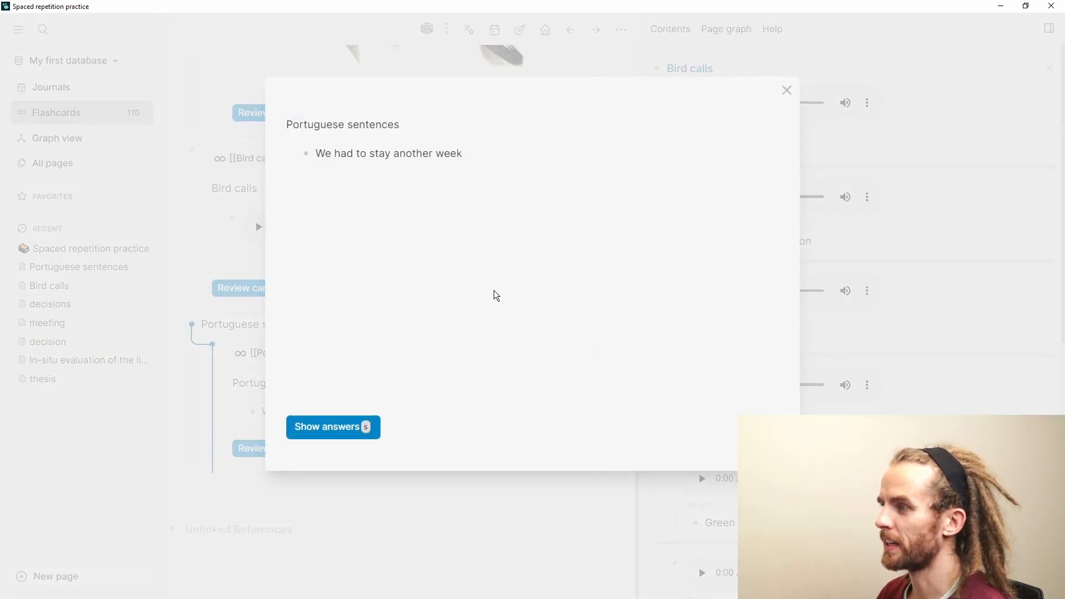
key("s")
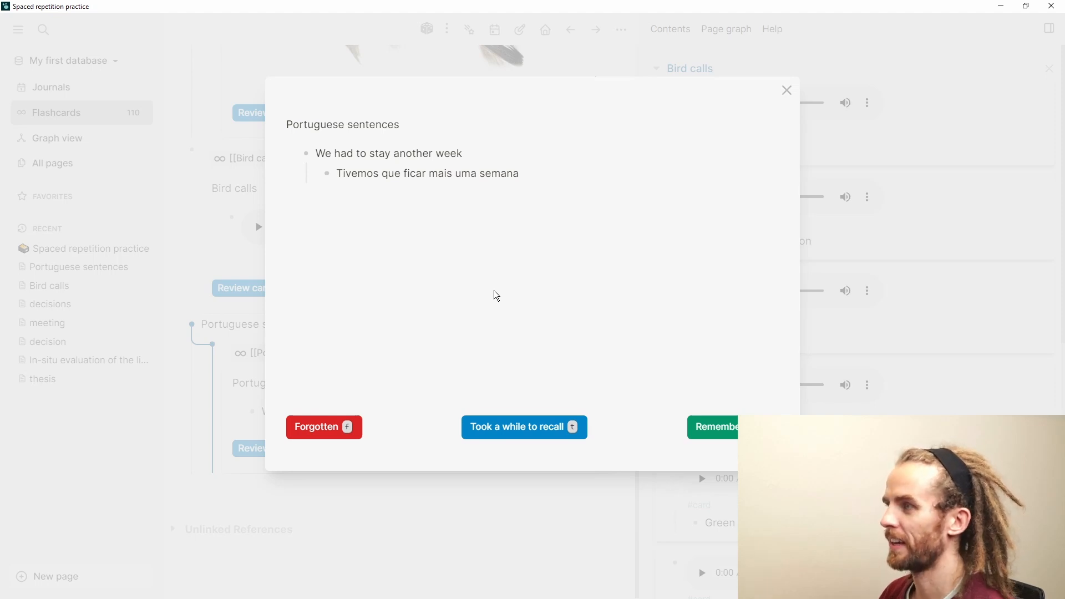
key("f")
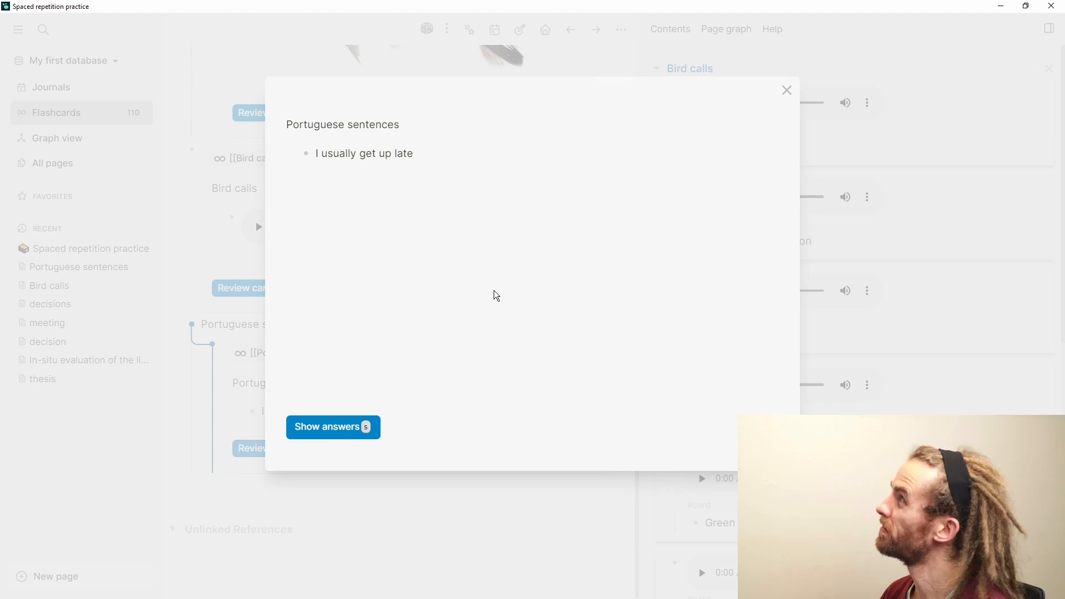
key("s")
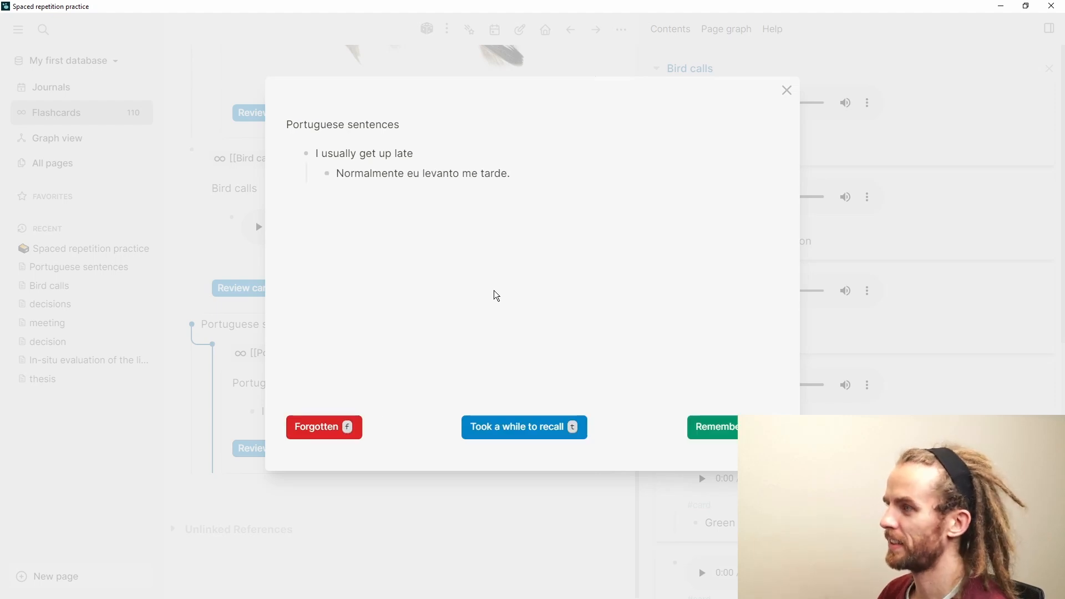
key("f")
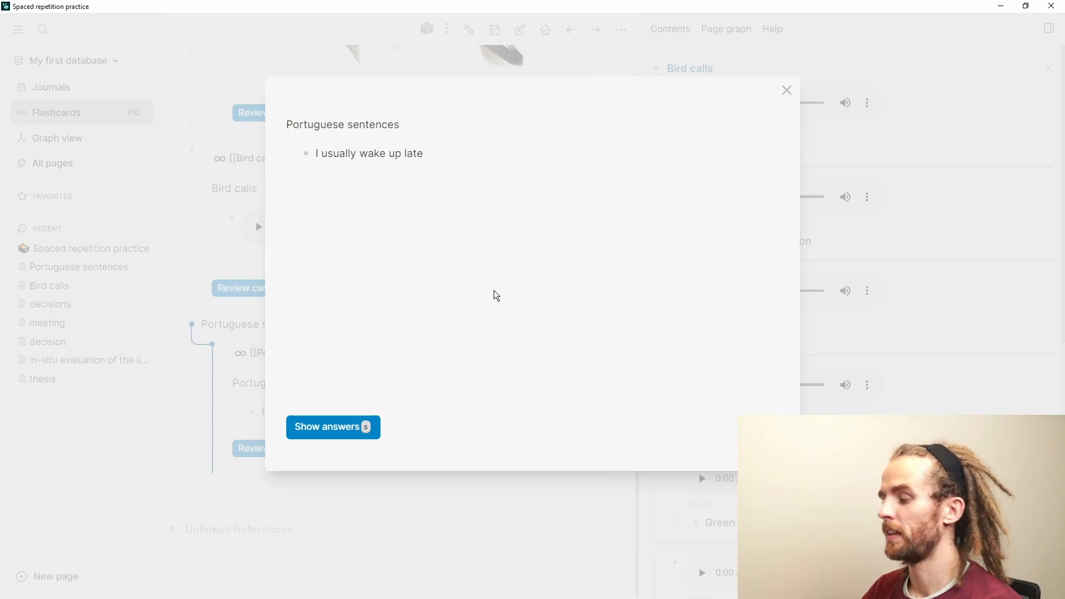
key("Escape")
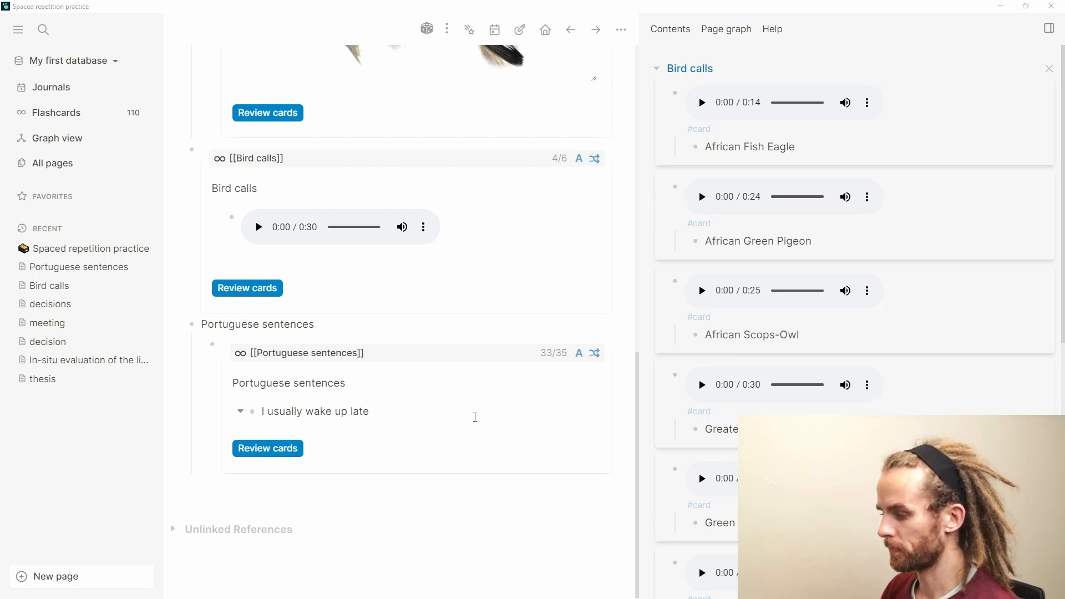
Step: Minimise the assets folder and Logseq windows, and bring up the Xhosa folder to view its mp3 files
key("alt+Tab")
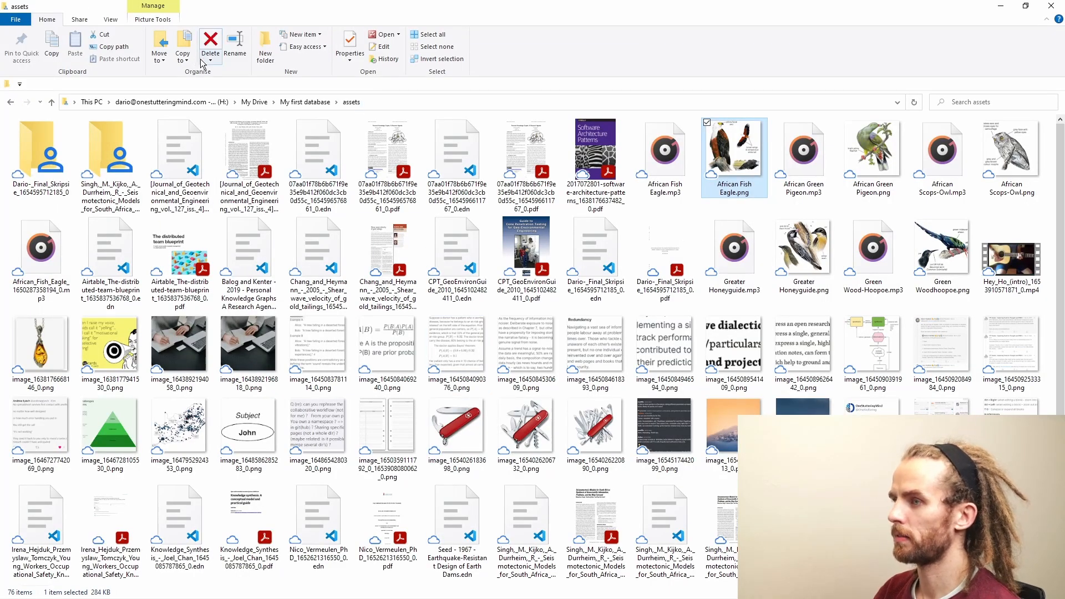
left_click(1002, 6)
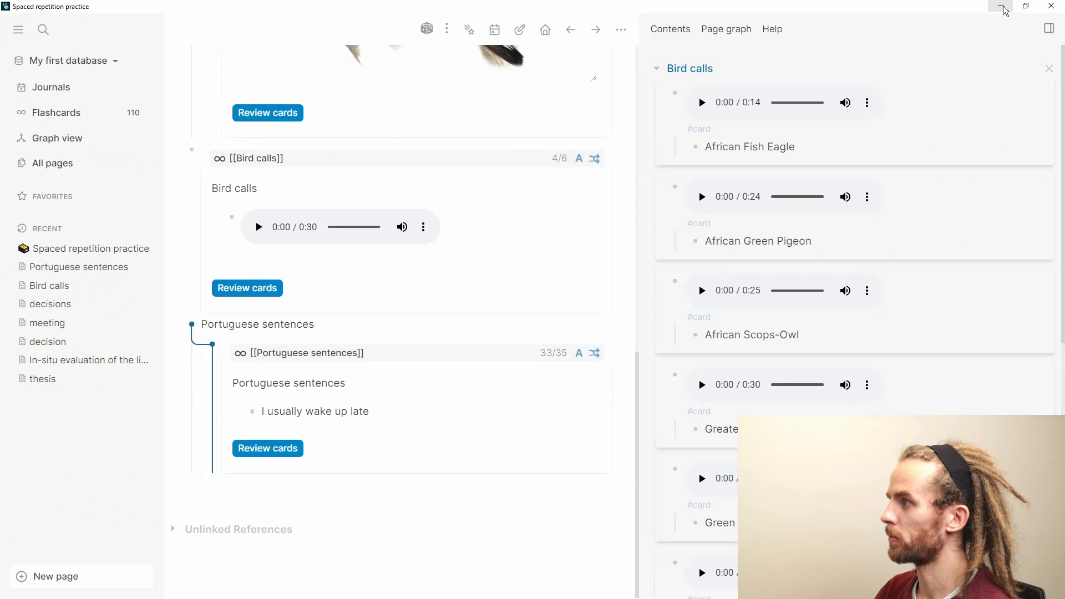
left_click(1003, 7)
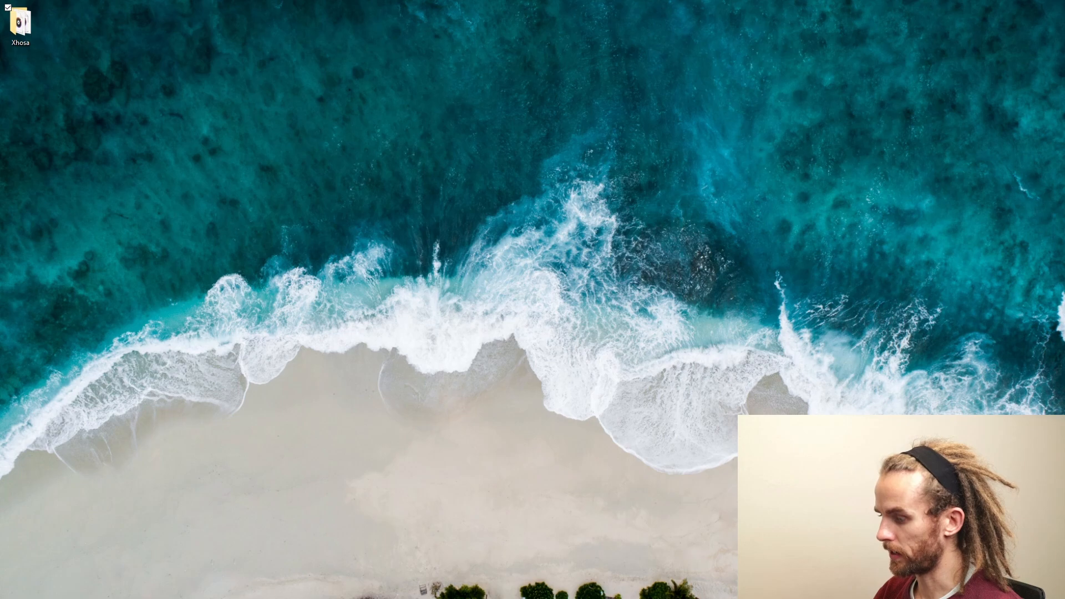
key("super+shift+Left")
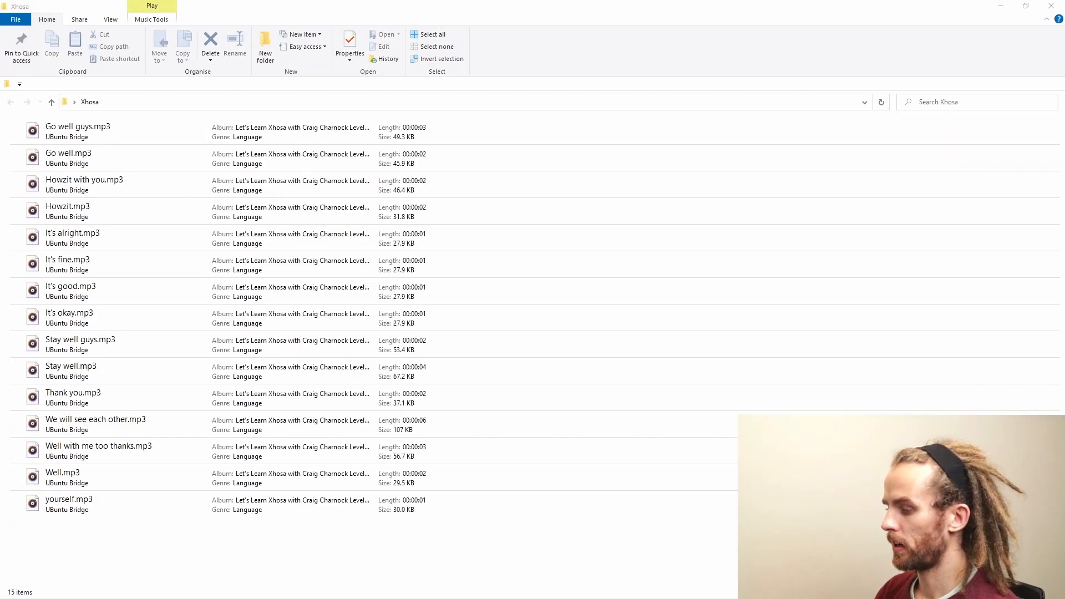
left_click(156, 499)
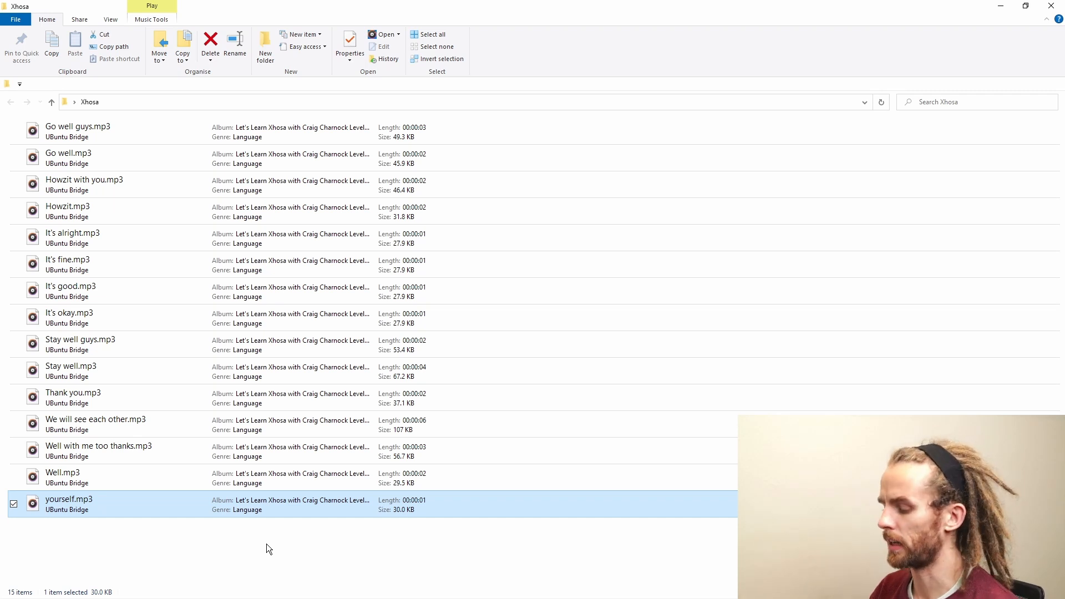
Step: Switch to Windows PowerShell and list the desktop's Xhosa folder with Get-ChildItem -Path, replacing BirdCalls with Xhosa in the path
key("alt+Tab")
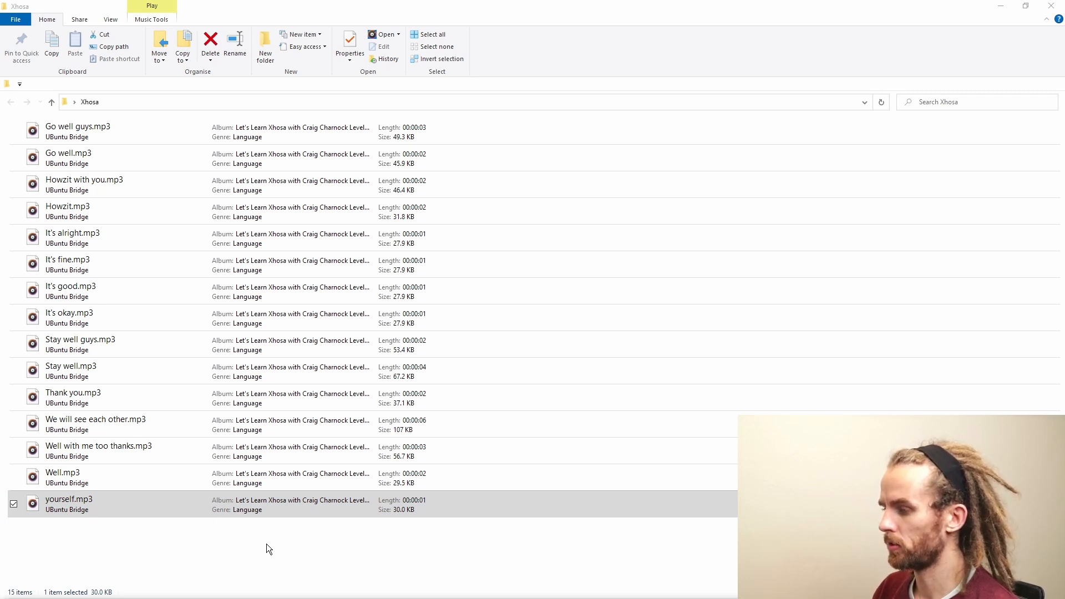
key("super+shift+Right")
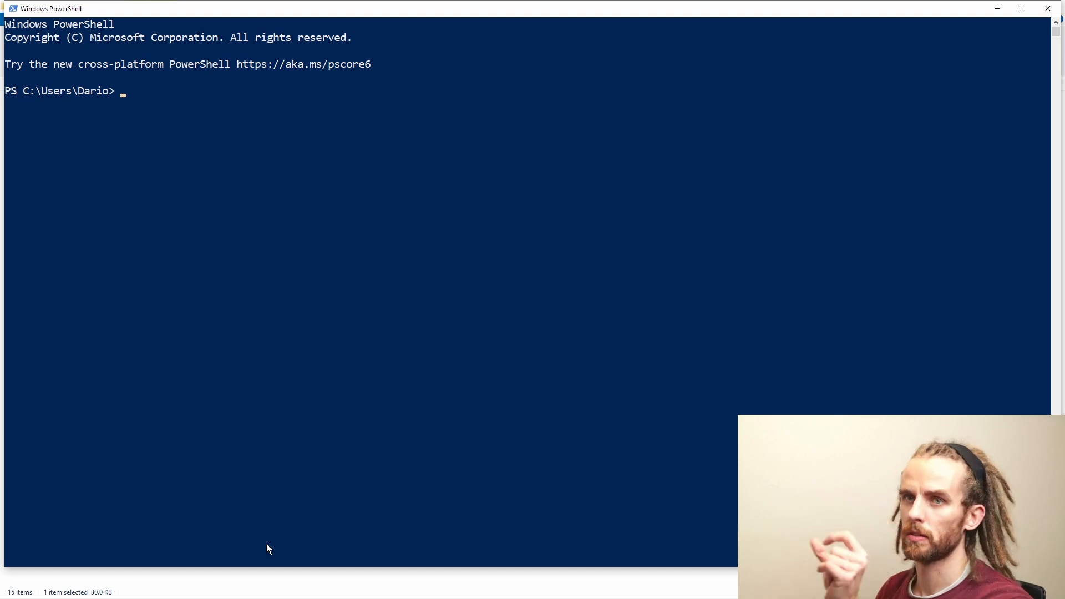
type("Get-ChildItem -Path C:\\Users\\Dario\\Desktop\\BirdCalls")
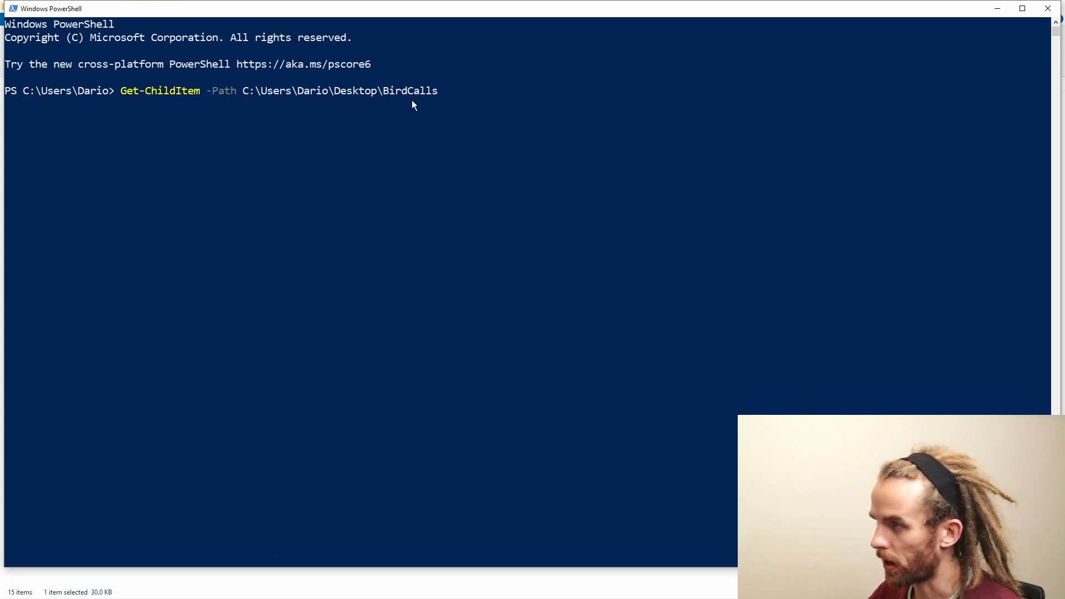
key("BackSpace")
key("BackSpace")
key("BackSpace")
key("BackSpace")
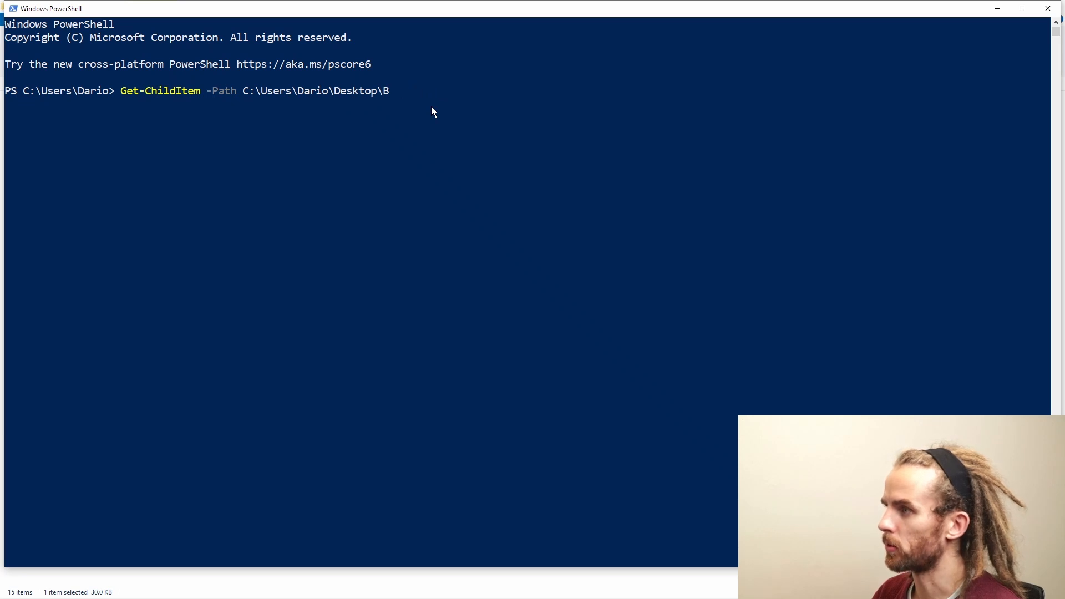
type("Xhosa")
key("Return")
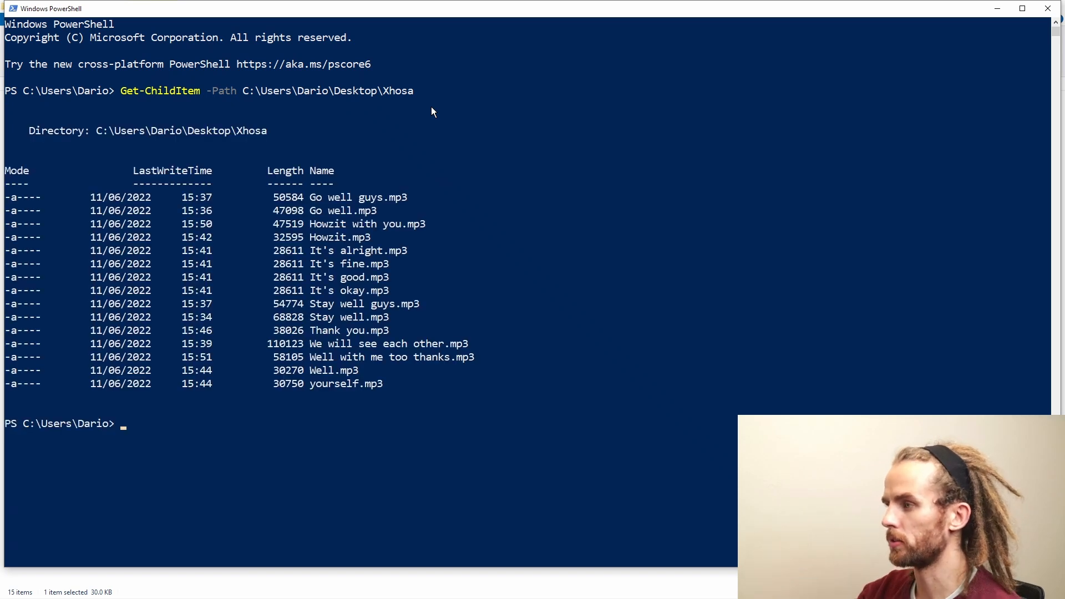
Step: Select all the mp3 file rows in the PowerShell listing, switch to Excel, and add a new sheet to Spaced repetition.xlsx
left_click_drag(445, 388, 5, 199)
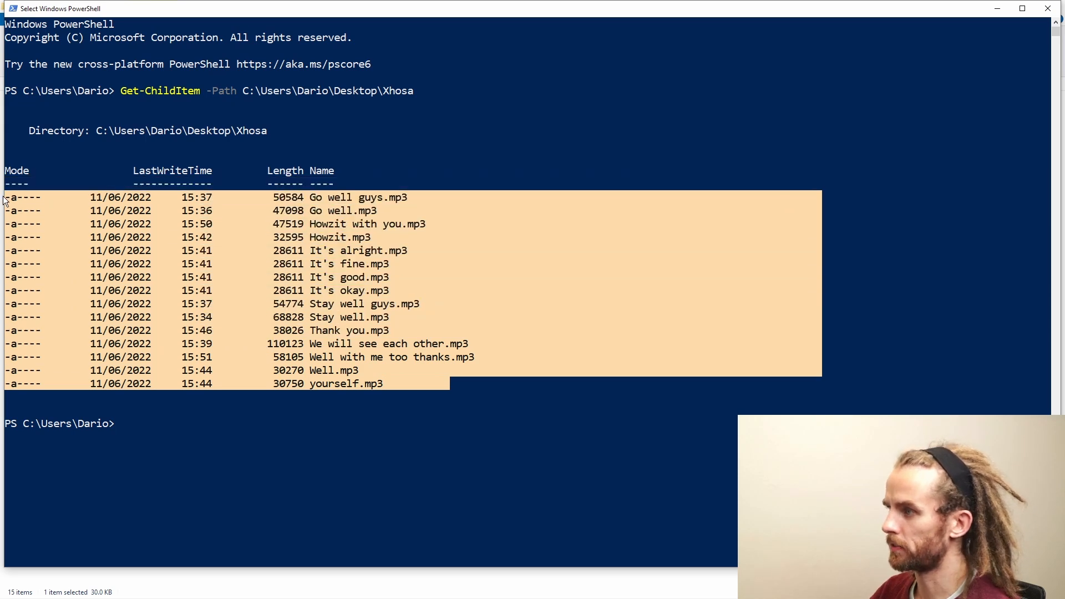
key("Escape")
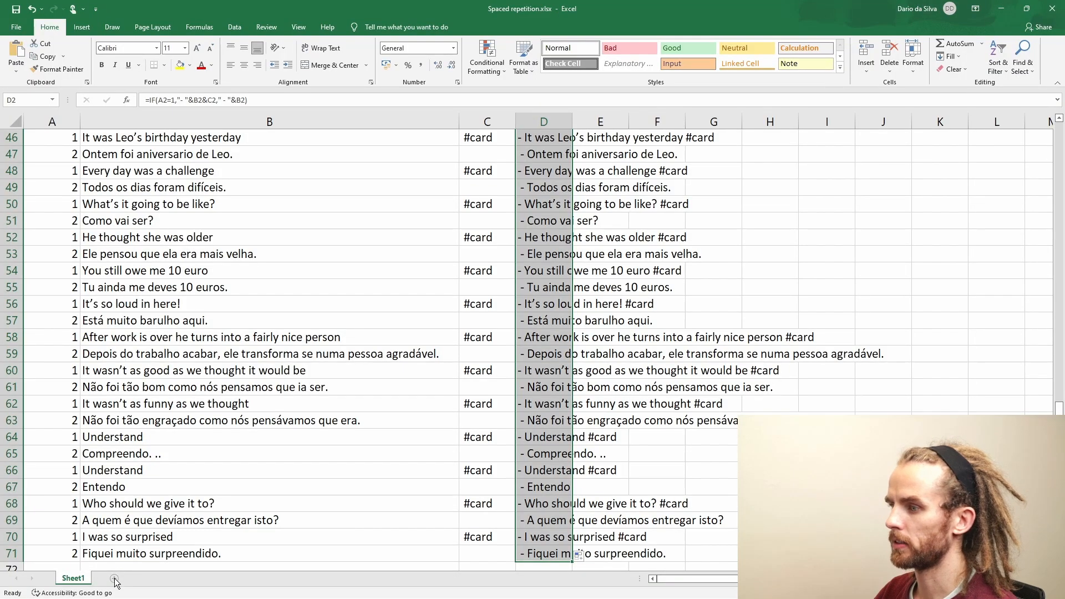
left_click(109, 579)
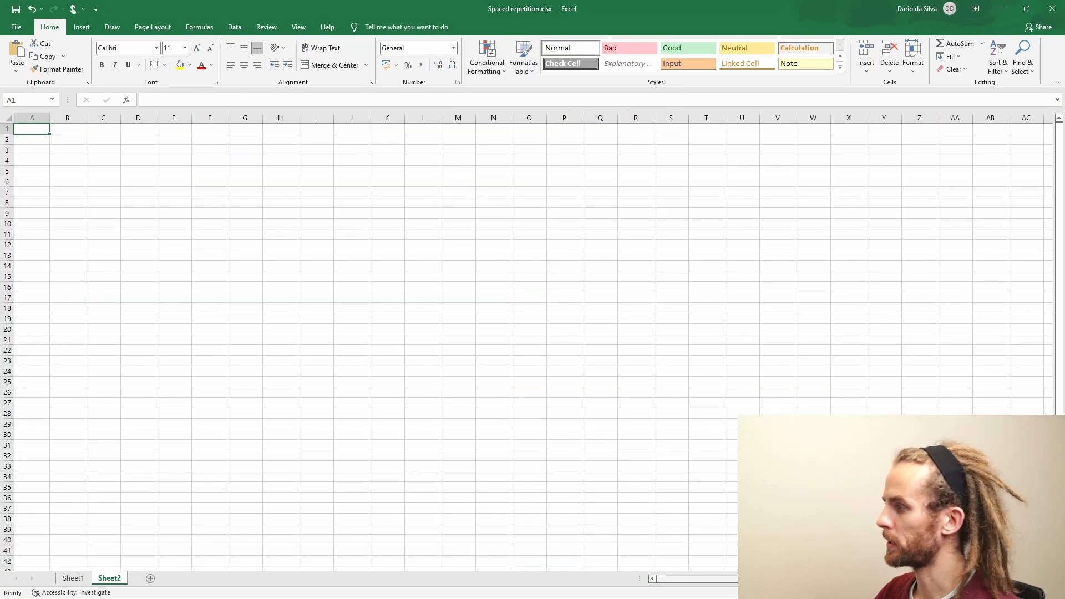
scroll(527, 344, "up", 3)
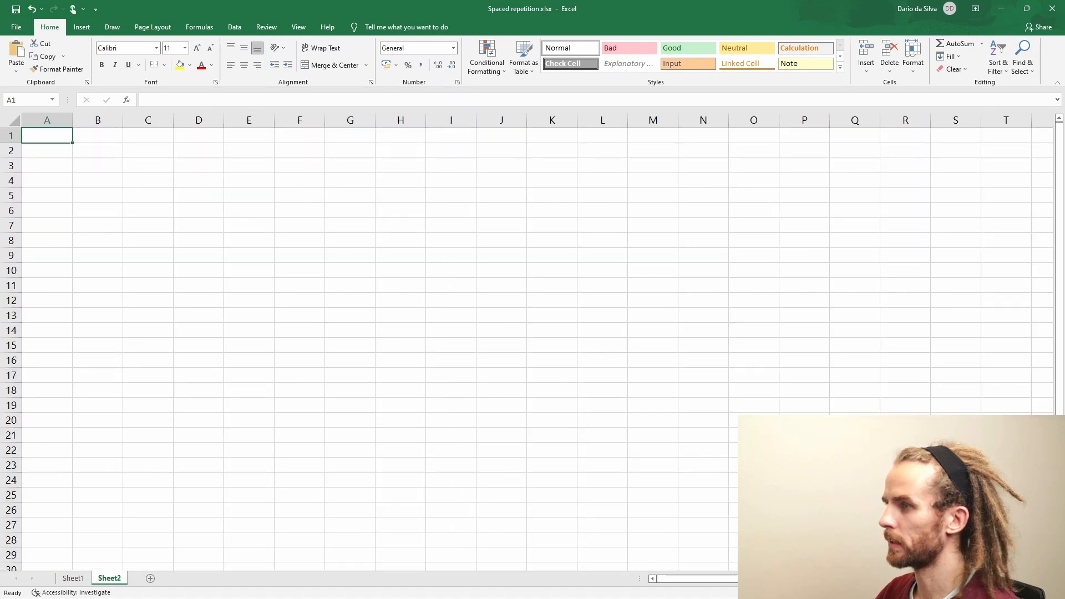
scroll(398, 274, "down", 1)
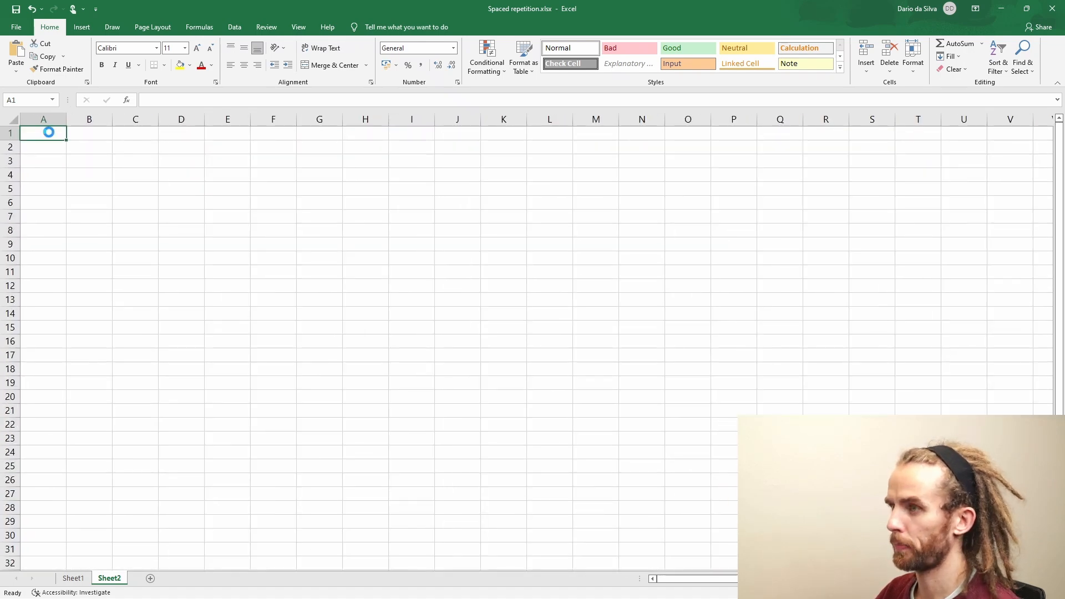
Step: Paste the mp3 listing into Sheet2 from A1 and split it with Text to Columns, using fixed width and the suggested column breaks
key("ctrl+v")
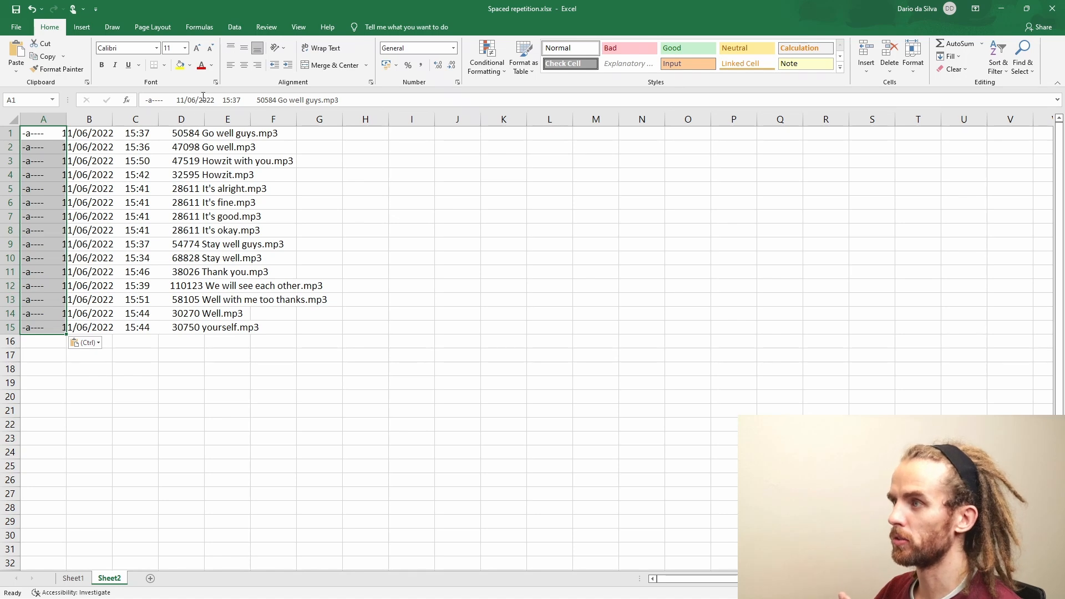
left_click(234, 29)
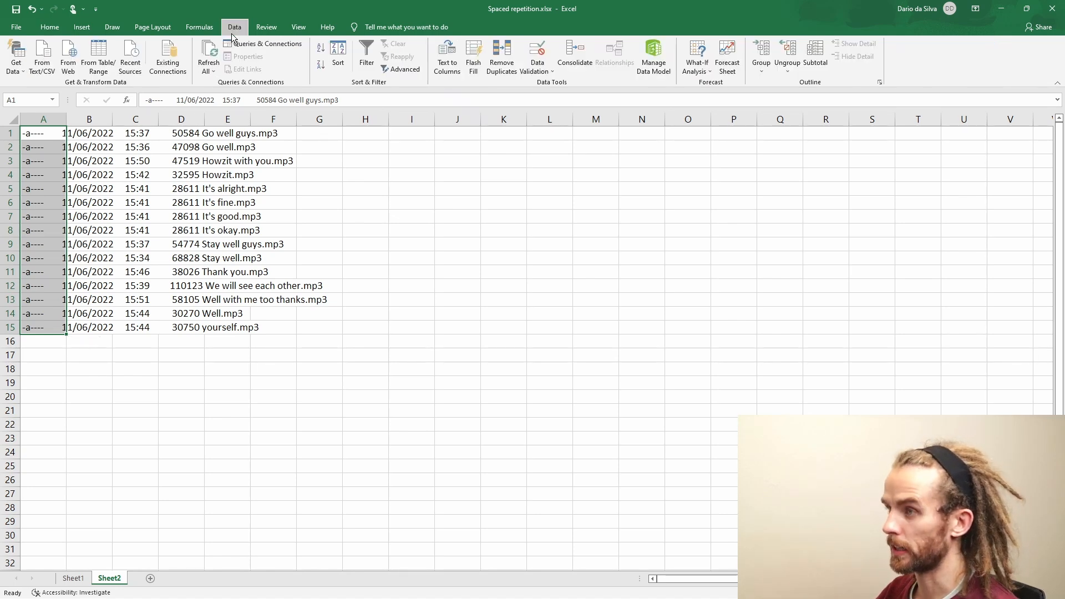
left_click(449, 70)
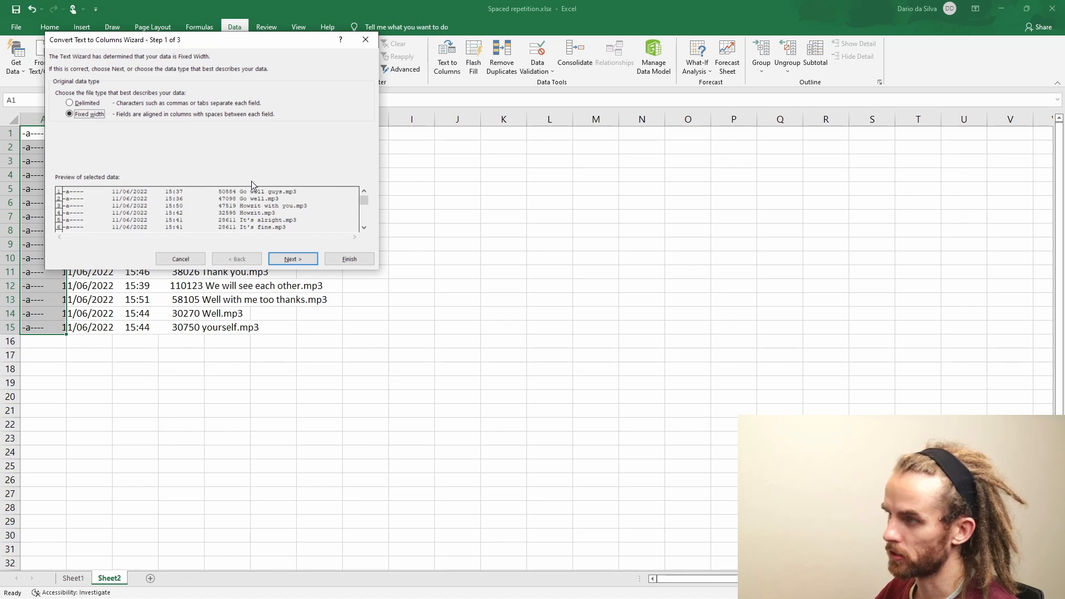
left_click(300, 260)
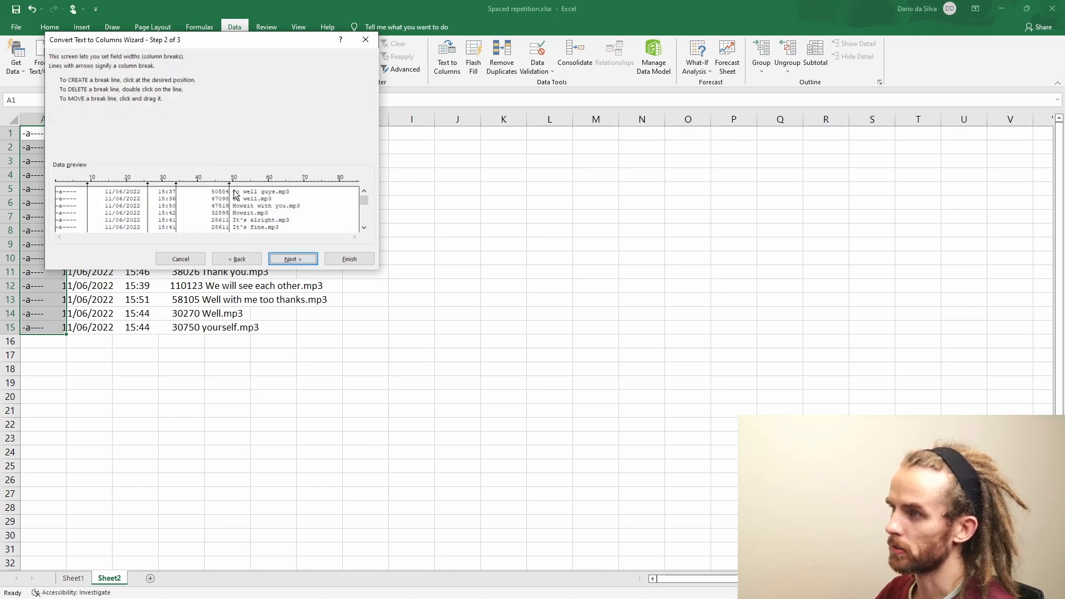
left_click(337, 259)
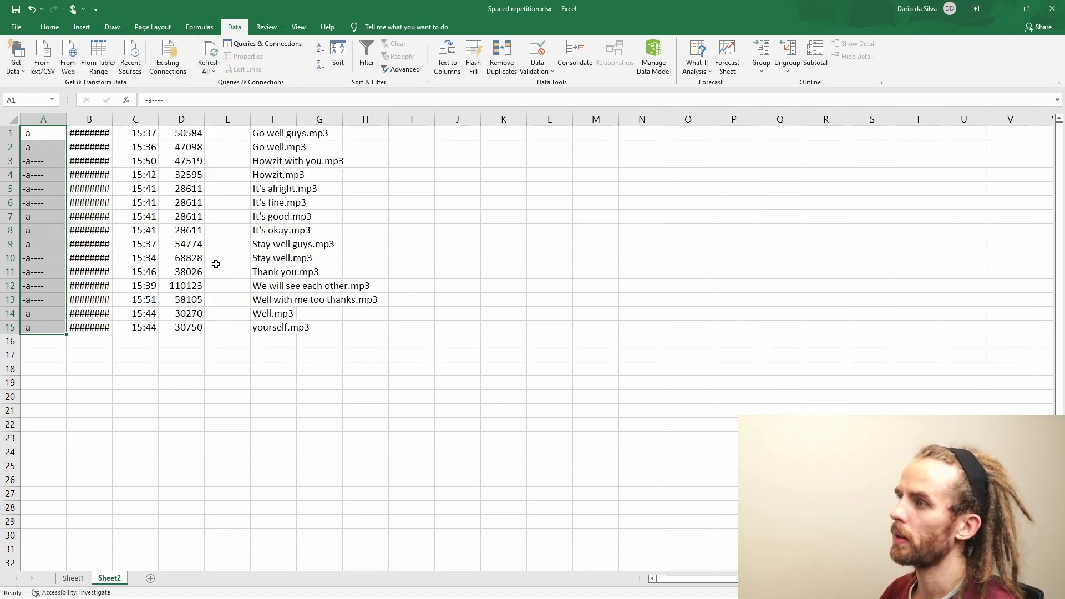
Step: Delete columns A to E so only the mp3 file names remain, and return to A1
key("shift+Right")
key("shift+Right")
key("shift+Right")
key("shift+Right")
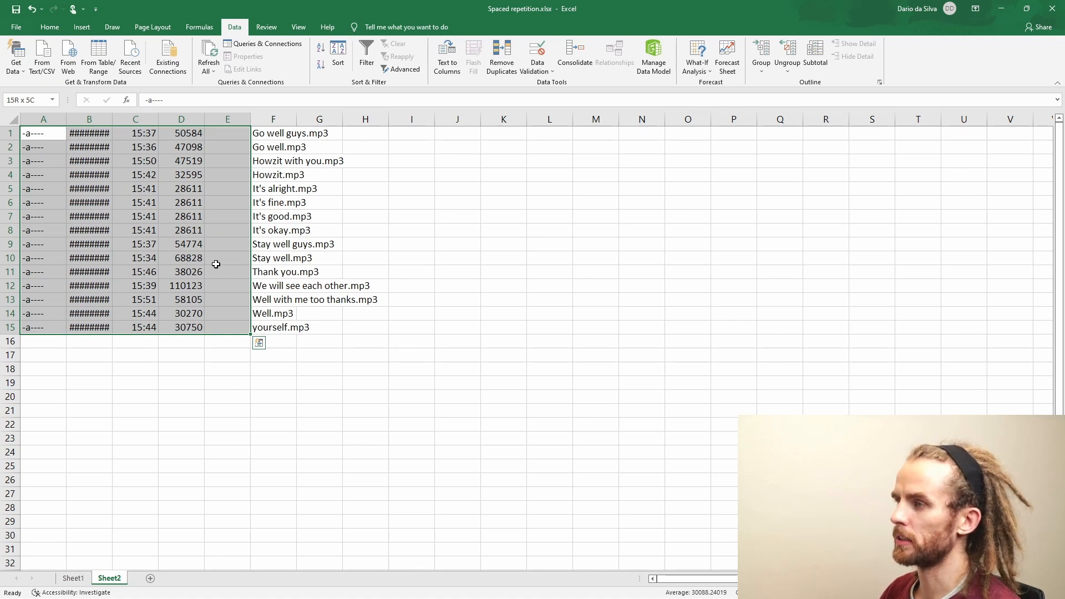
key("ctrl+space")
key("ctrl+minus")
key("ctrl+Home")
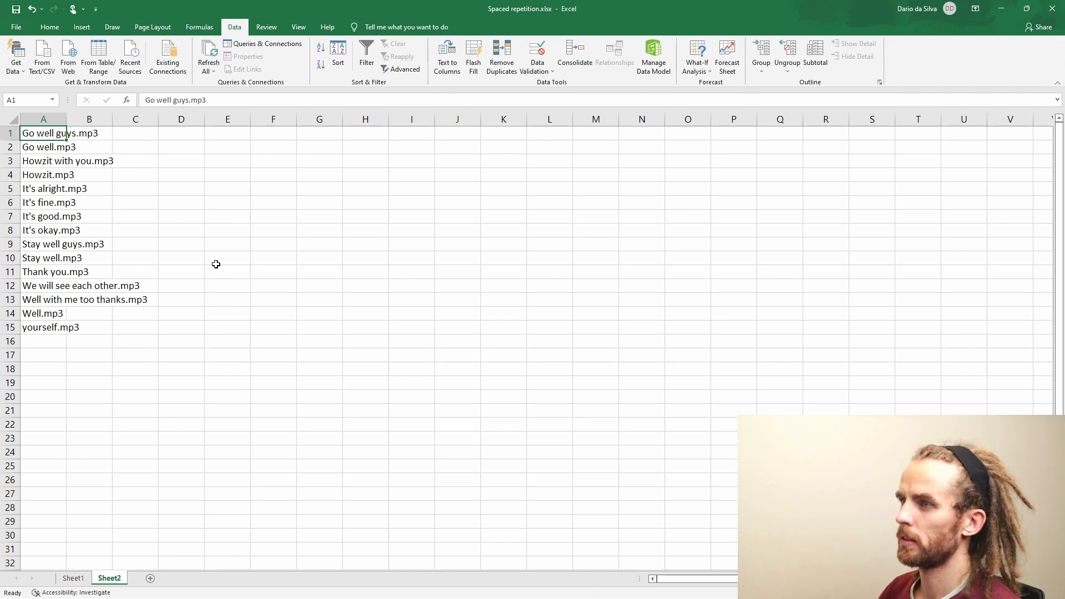
Step: Duplicate the whole list of mp3 file names directly below itself, starting at A16
key("ctrl+shift+Down")
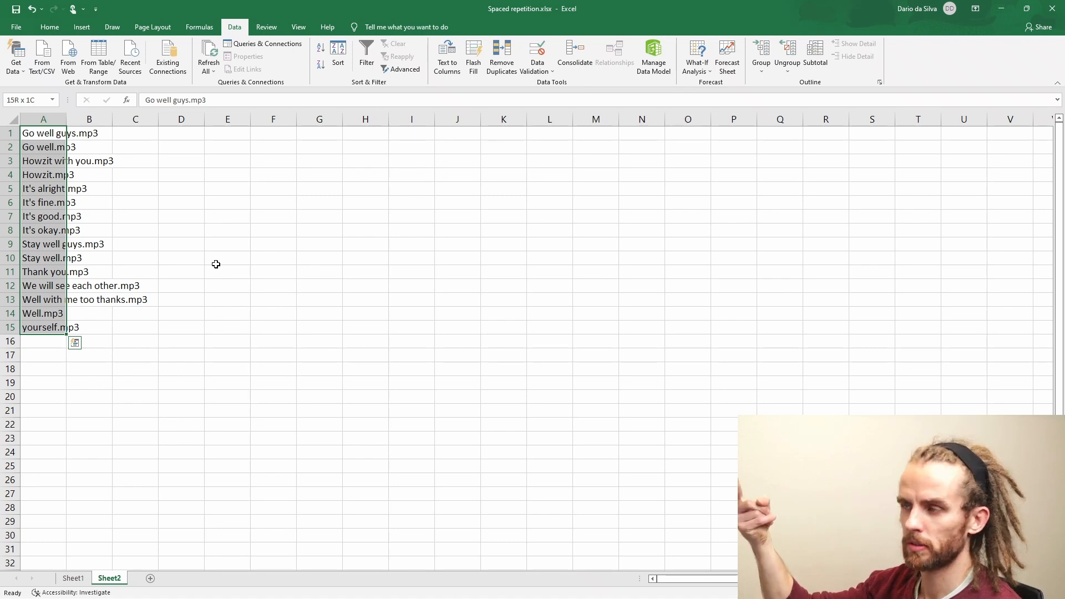
key("ctrl+c")
key("Down")
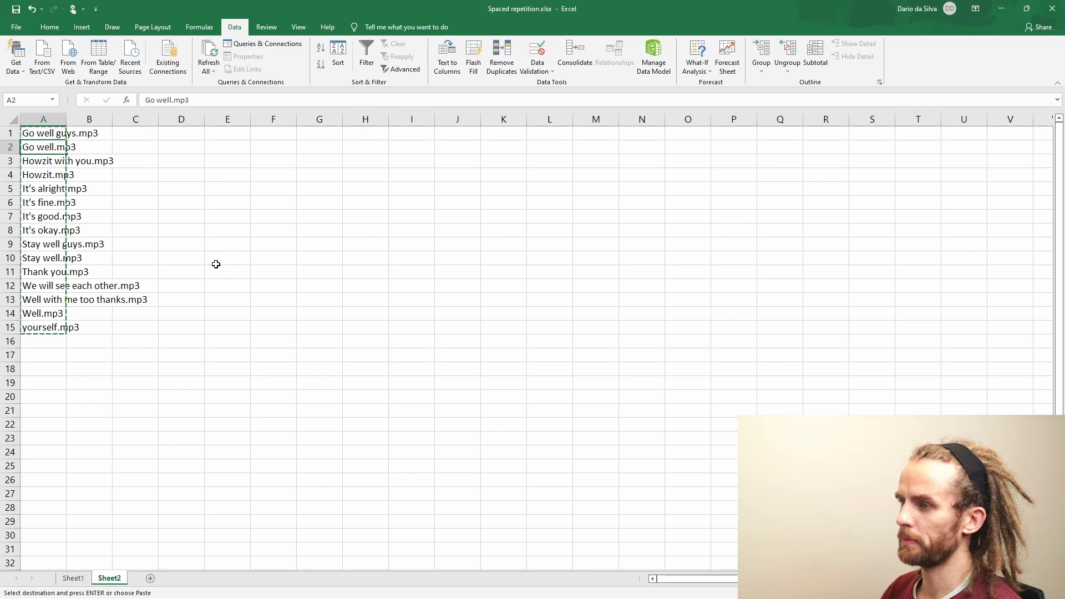
key("ctrl+Down")
key("Down")
key("ctrl+v")
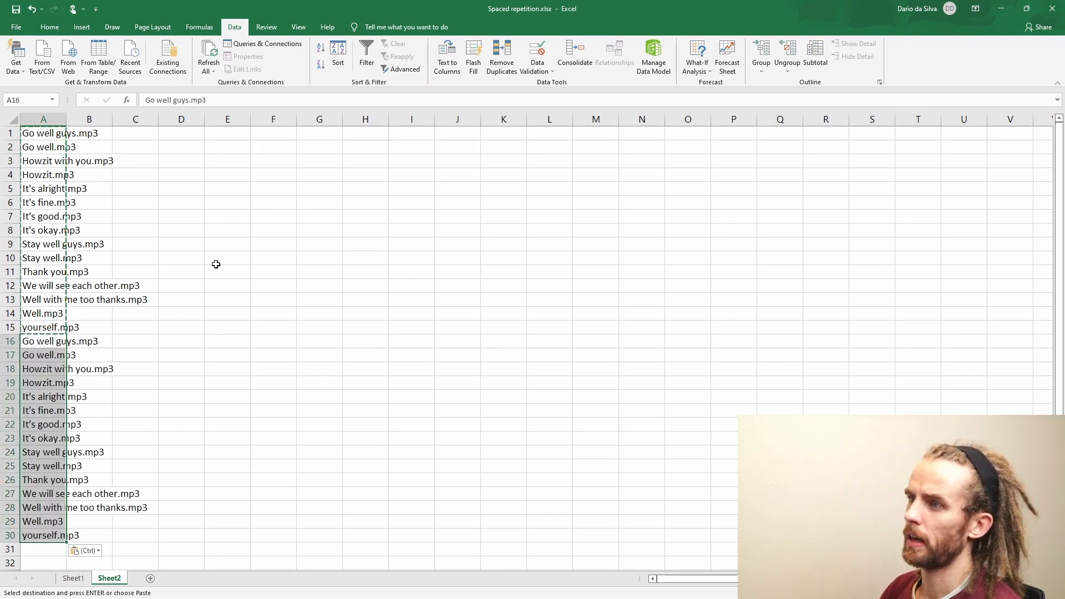
key("ctrl+Up")
key("shift+space")
key("Escape")
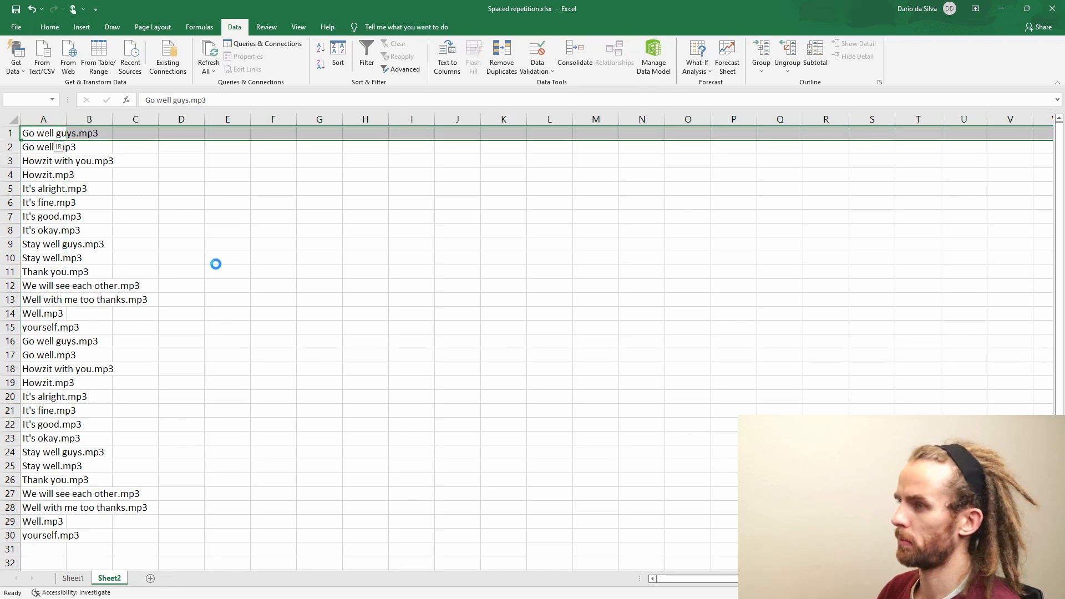
key("ctrl+shift+plus")
key("Up")
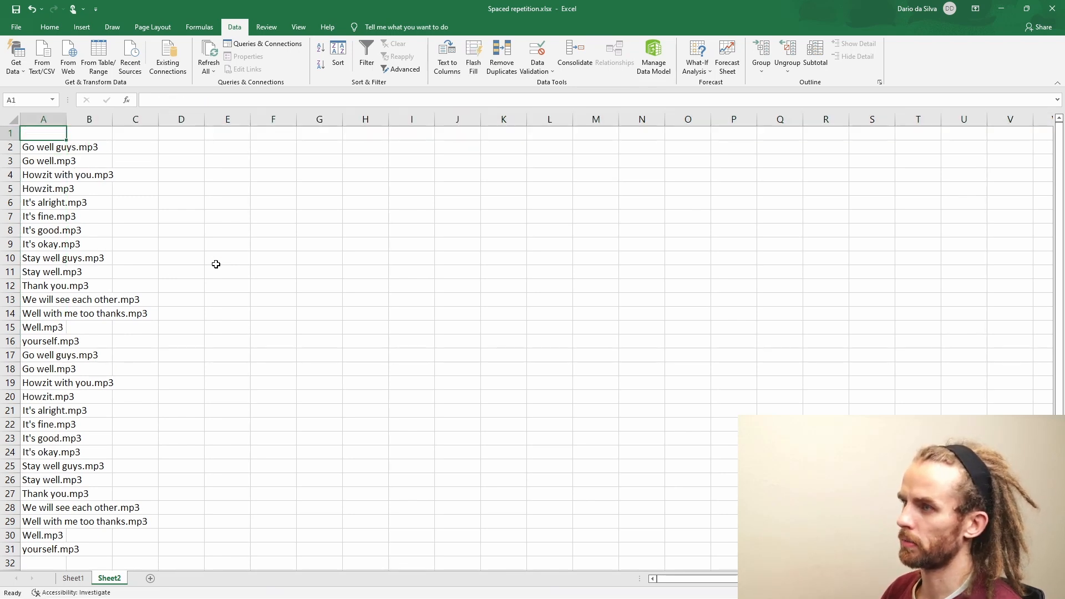
key("ctrl+z")
Step: Sort the file names in A1:A30 in ascending order and widen column A to fit them
key("ctrl+shift+Down")
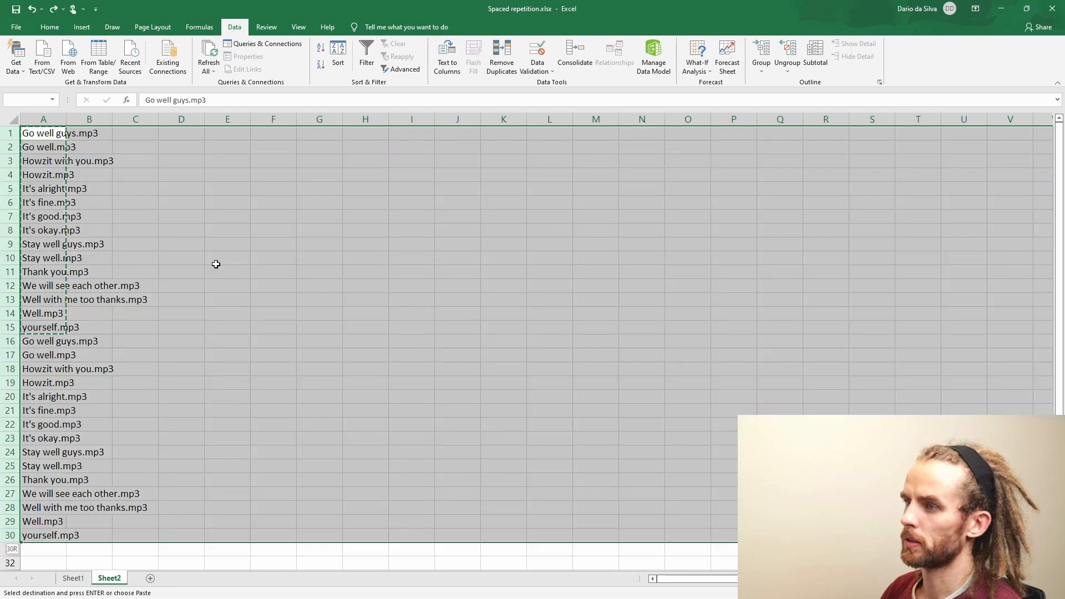
key("ctrl+Up")
key("ctrl+shift+Down")
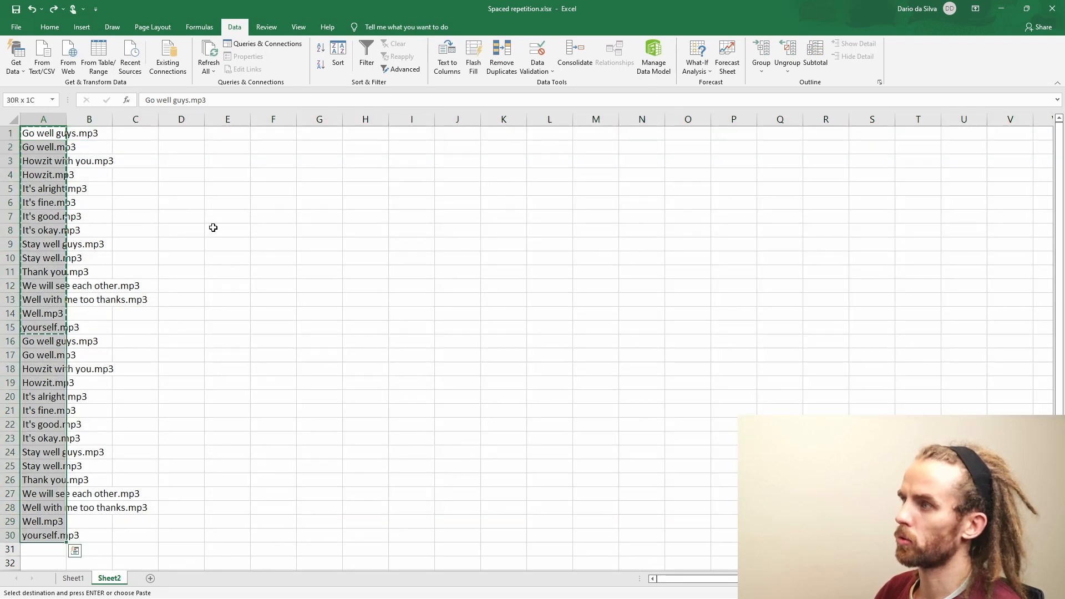
left_click(321, 47)
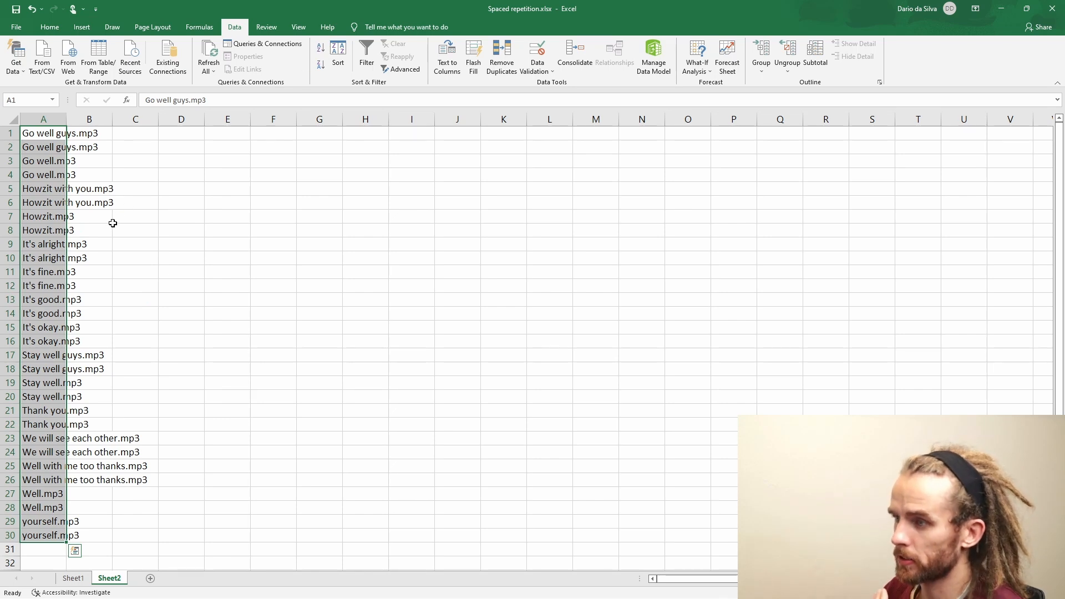
left_click_drag(67, 120, 166, 120)
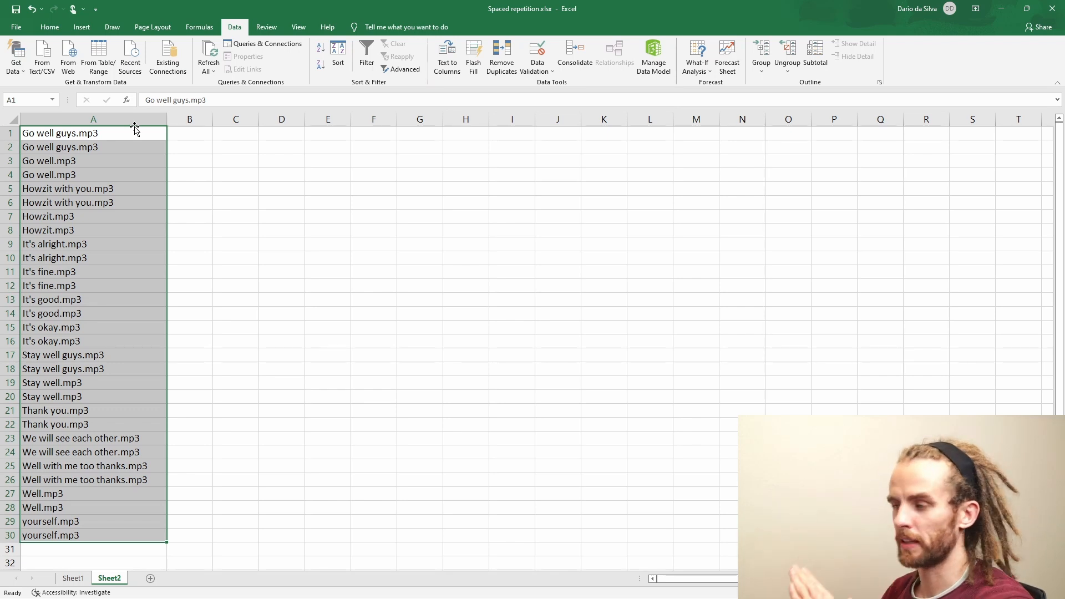
Step: Copy the card formula from D2 on Sheet1 into B1 of Sheet2
left_click(134, 129)
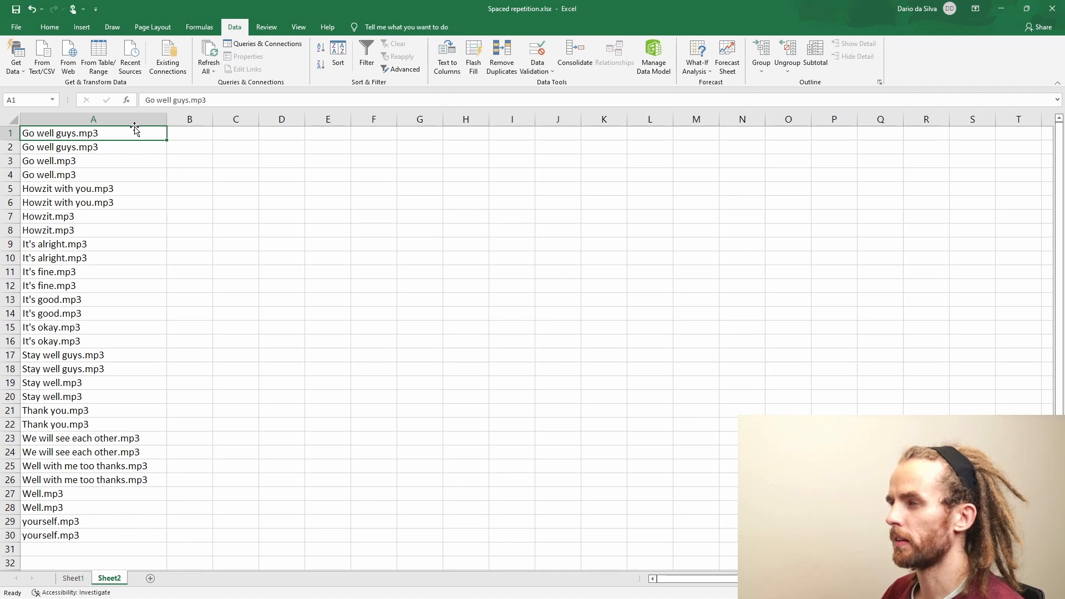
key("Right")
key("Left")
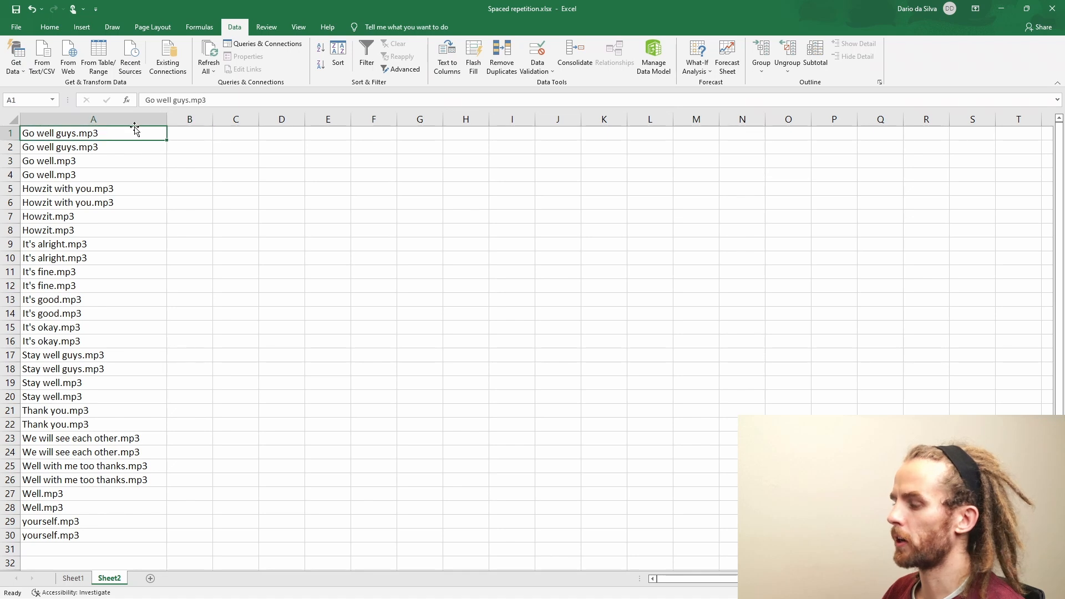
key("Right")
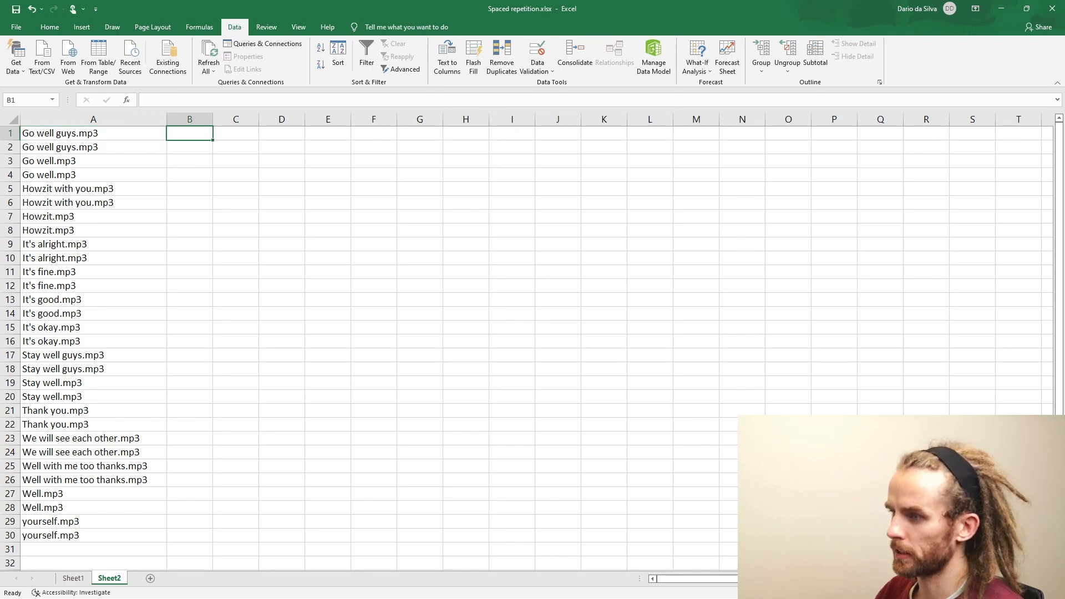
left_click(73, 578)
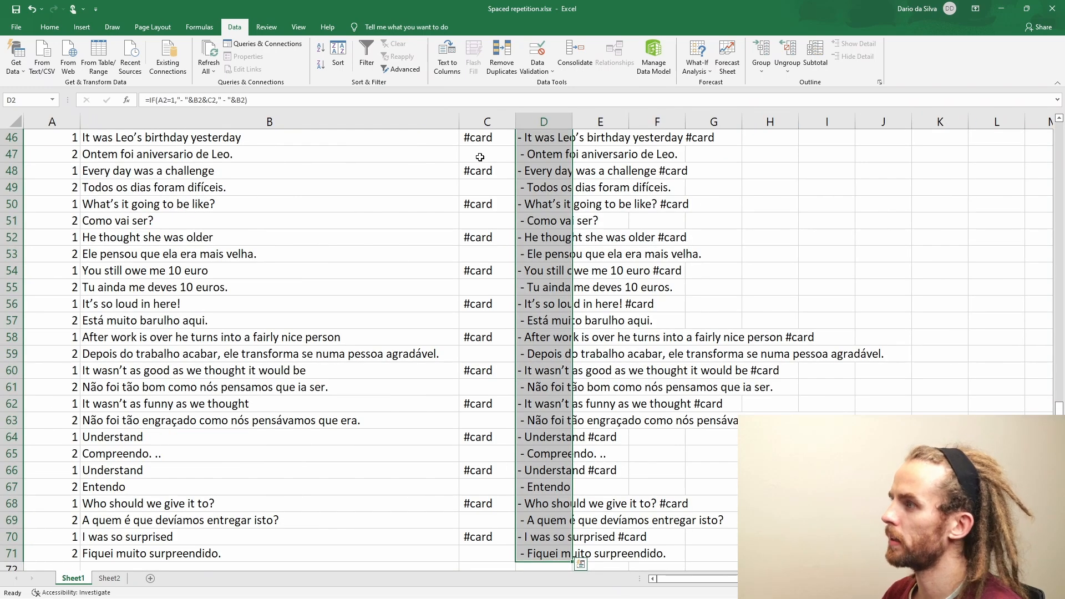
key("ctrl+Up")
key("Down")
key("ctrl+c")
key("ctrl+Page_Down")
key("ctrl+v")
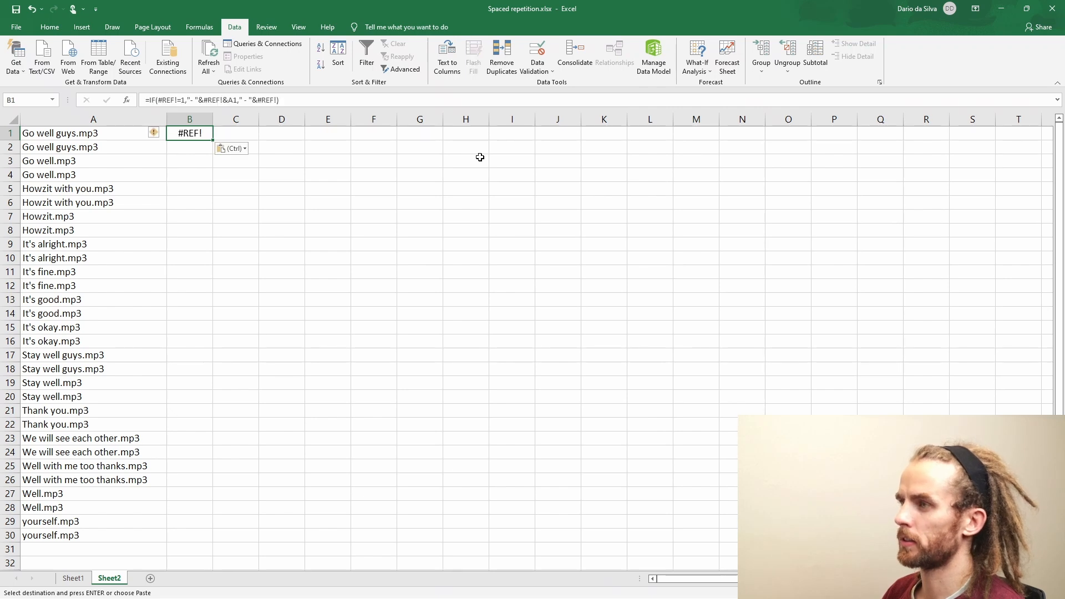
Step: Insert a column before the file names and enter 1 in A1 and 2 in A2
key("Left")
key("ctrl+space")
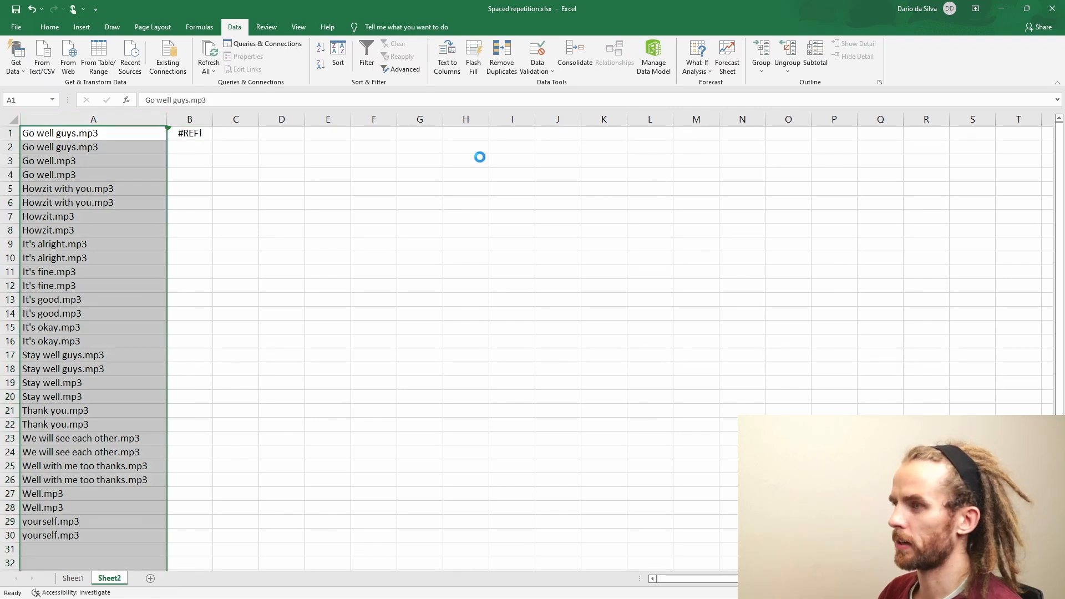
key("ctrl+plus")
key("Left")
type("1")
key("Return")
type("2")
key("Return")
Step: Enter the formula =A1 in A3 and fill it down column A to row 30
type("=")
key("Up")
type("+1")
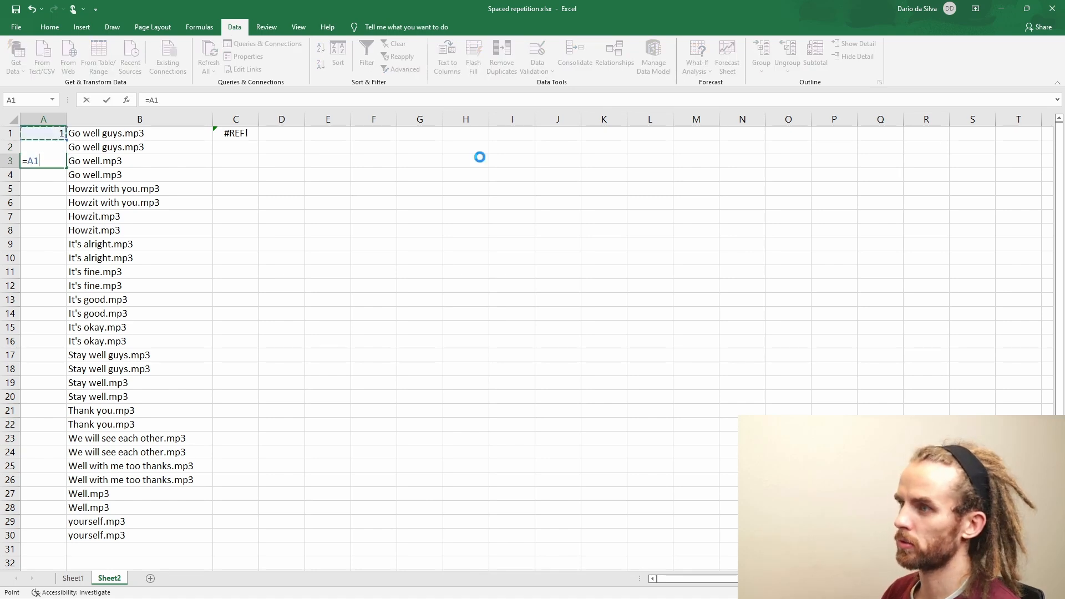
key("Return")
left_click(53, 161)
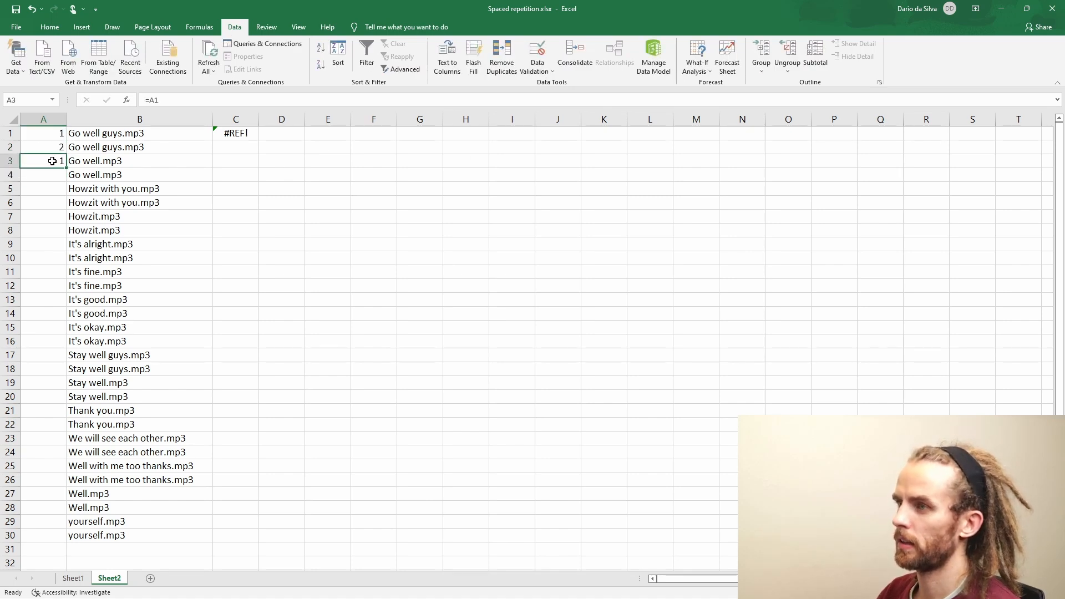
double_click(66, 167)
Step: Copy the card formula from D2 on Sheet1 again into C1 of Sheet2, overwriting the formula there
left_click(258, 144)
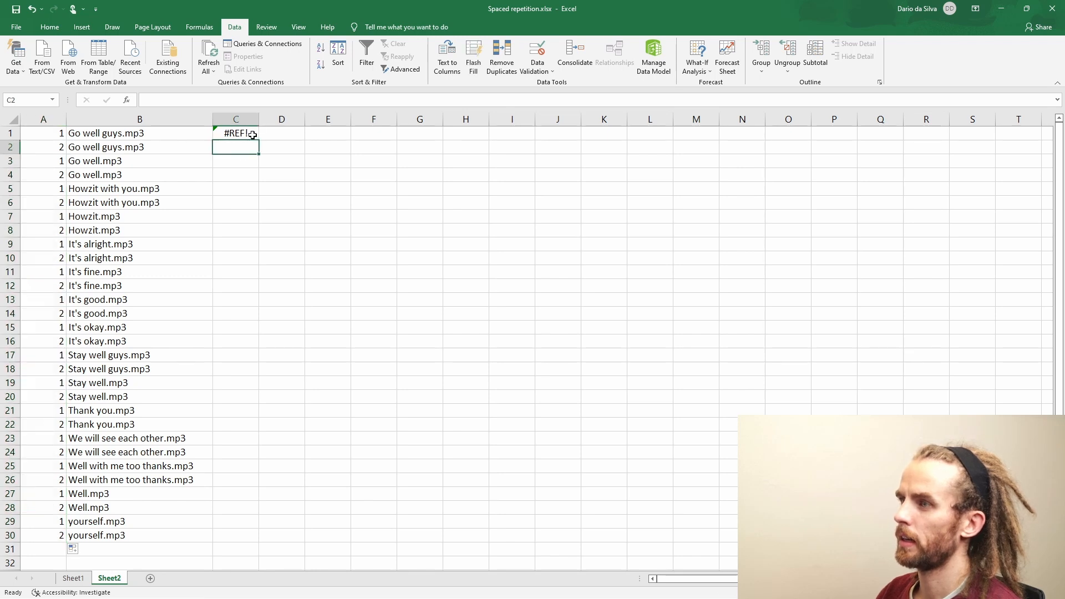
left_click(247, 132)
left_click(300, 101)
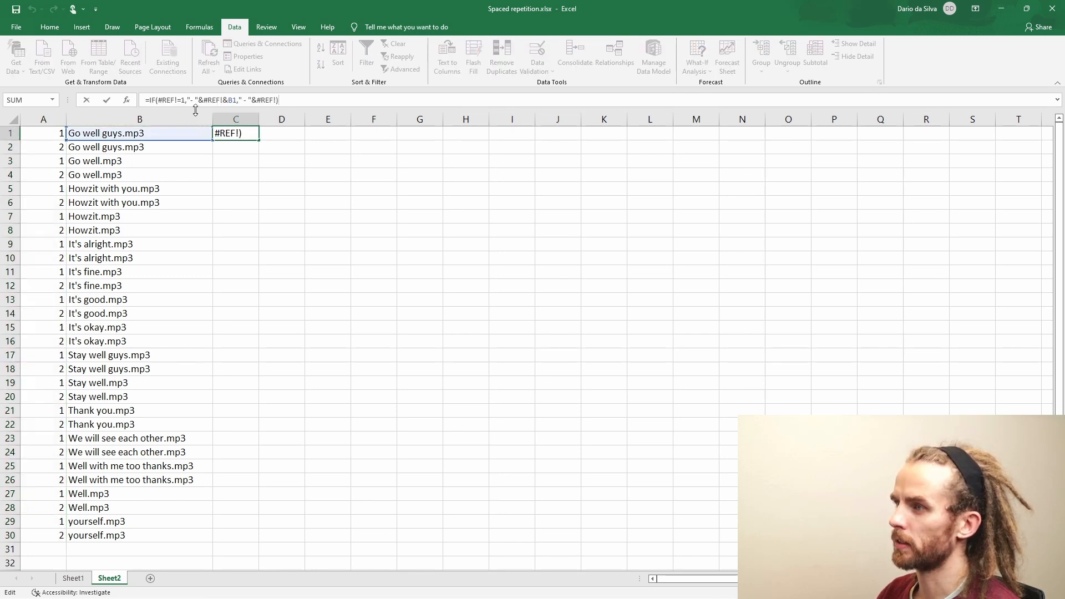
key("Escape")
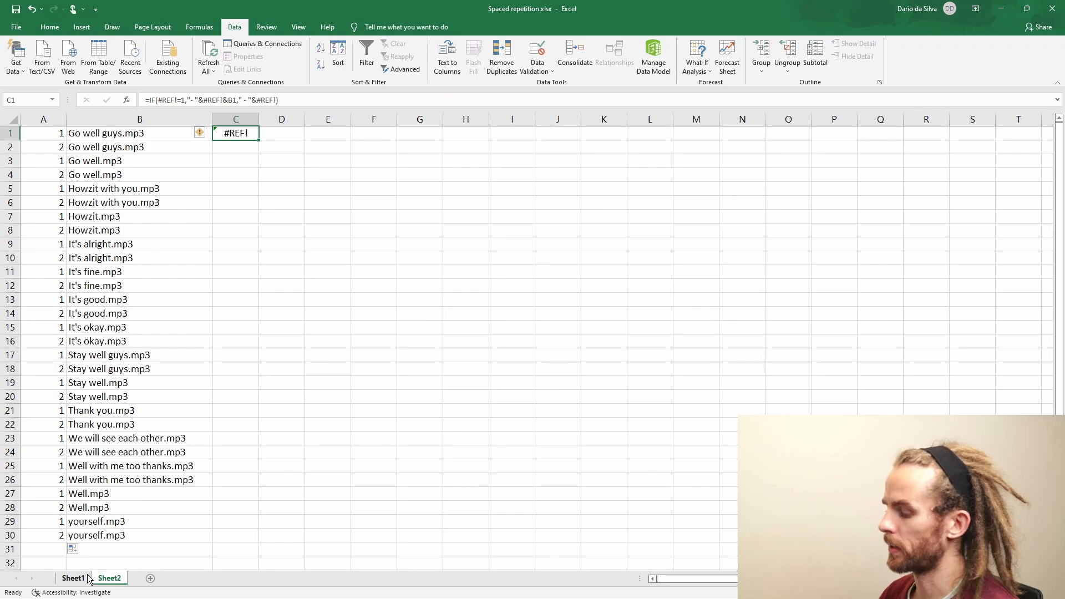
left_click(82, 578)
key("ctrl+c")
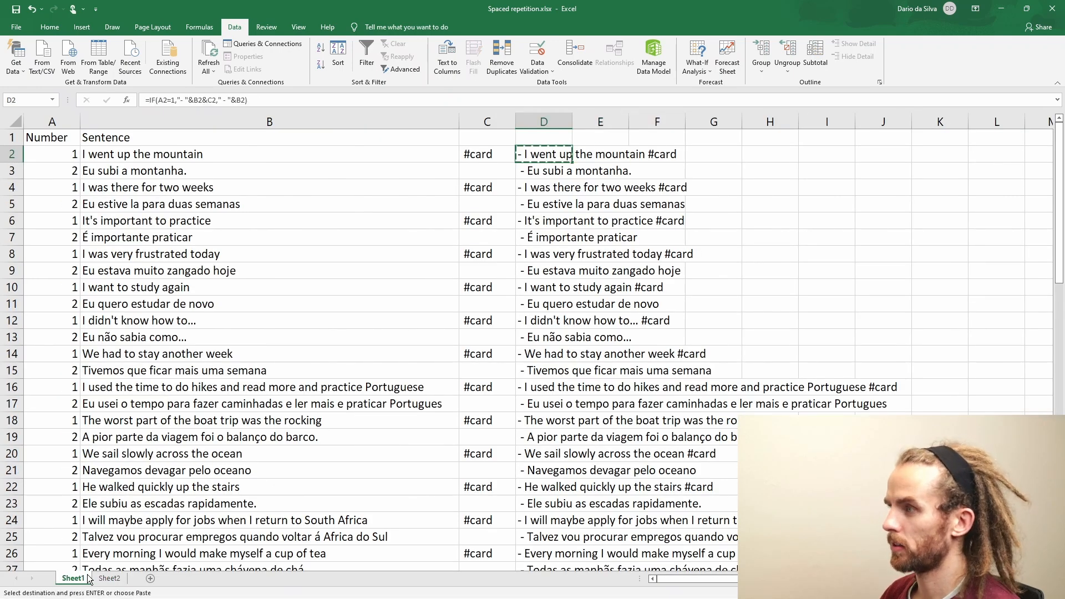
key("ctrl+Page_Down")
key("ctrl+v")
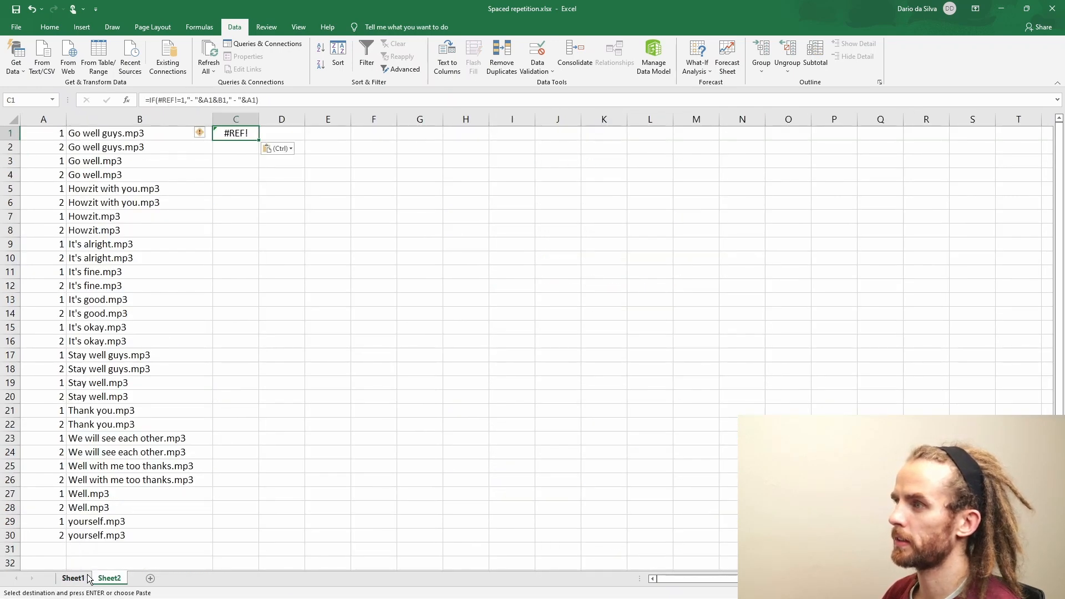
Step: Replace the broken reference in C1's IF condition with A1
key("F2")
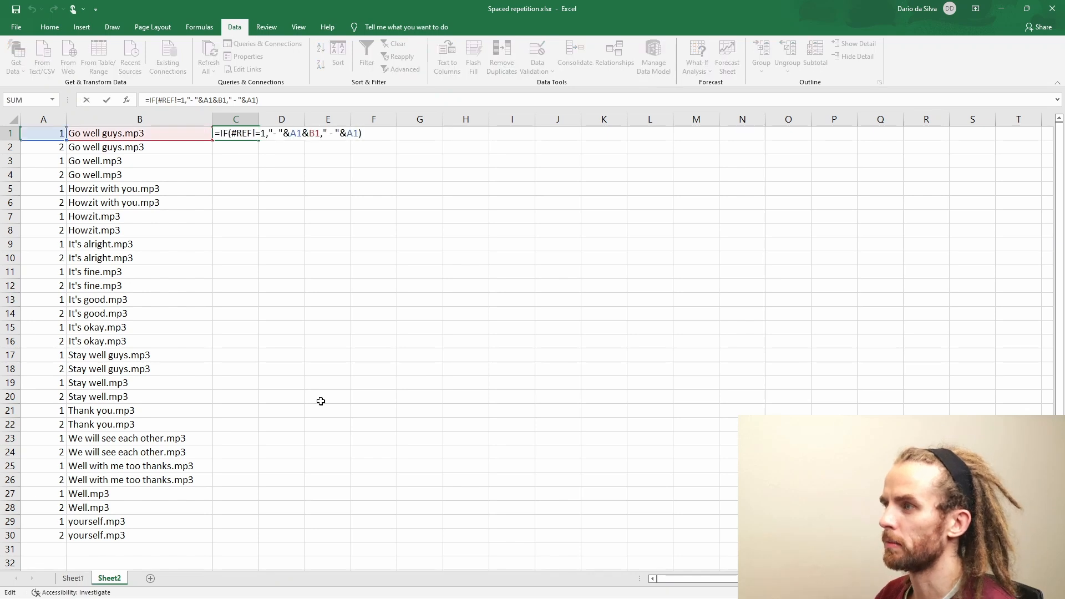
double_click(256, 134)
left_click(51, 135)
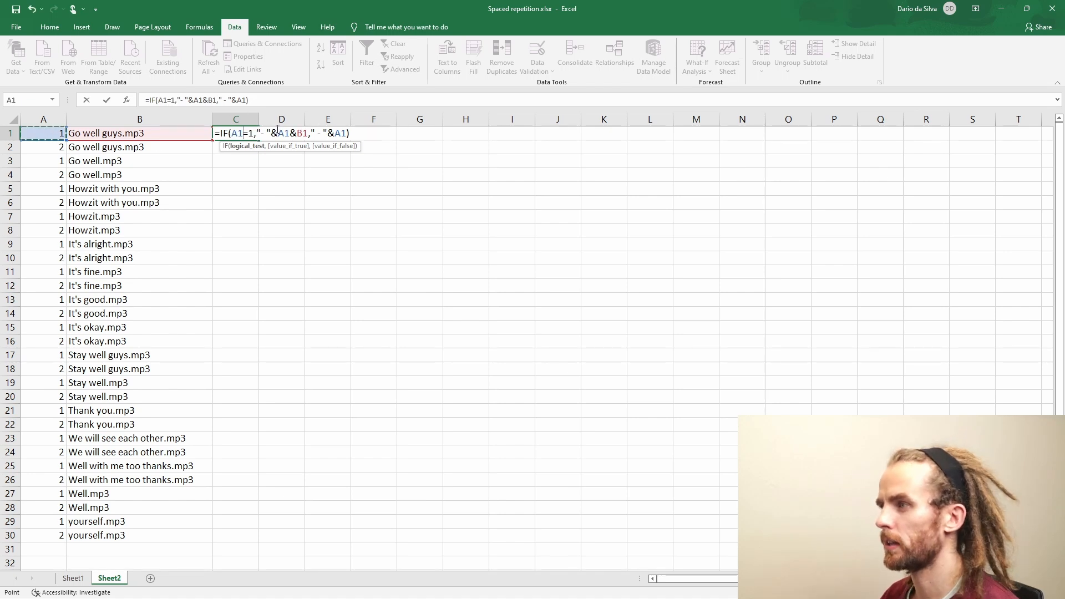
key("Return")
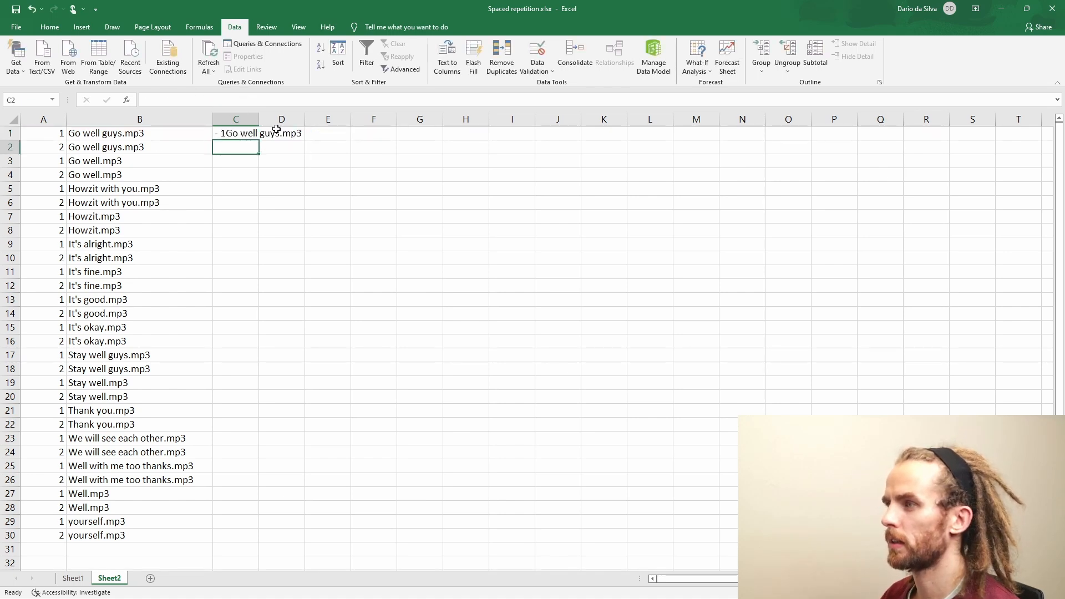
Step: Remove the A1 reference and its extra ampersand from the value-if-true part of C1's IF formula
left_click(227, 134)
left_click(252, 98)
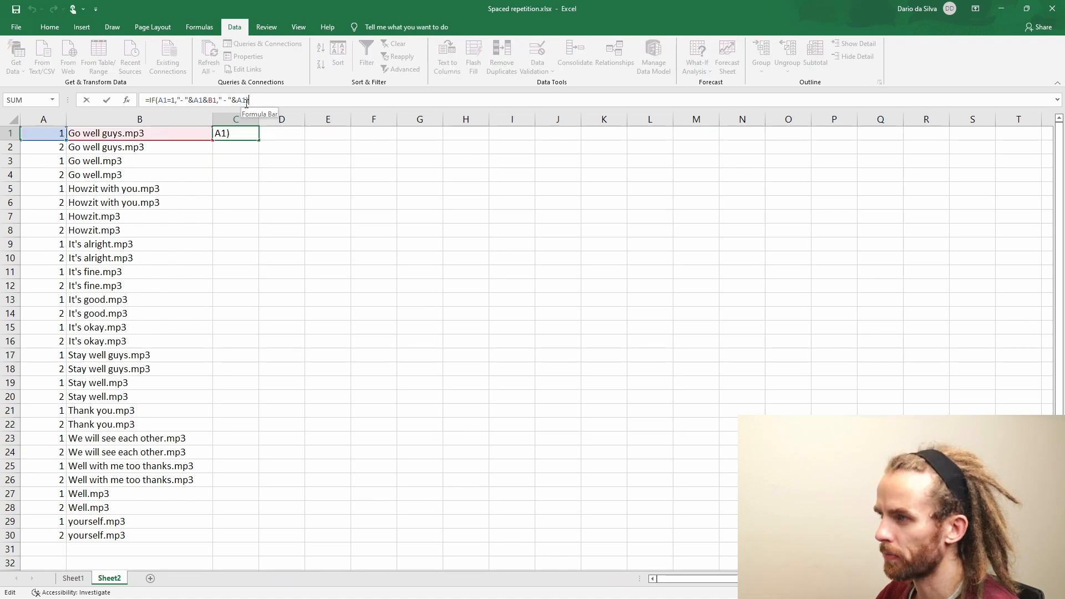
left_click(185, 99)
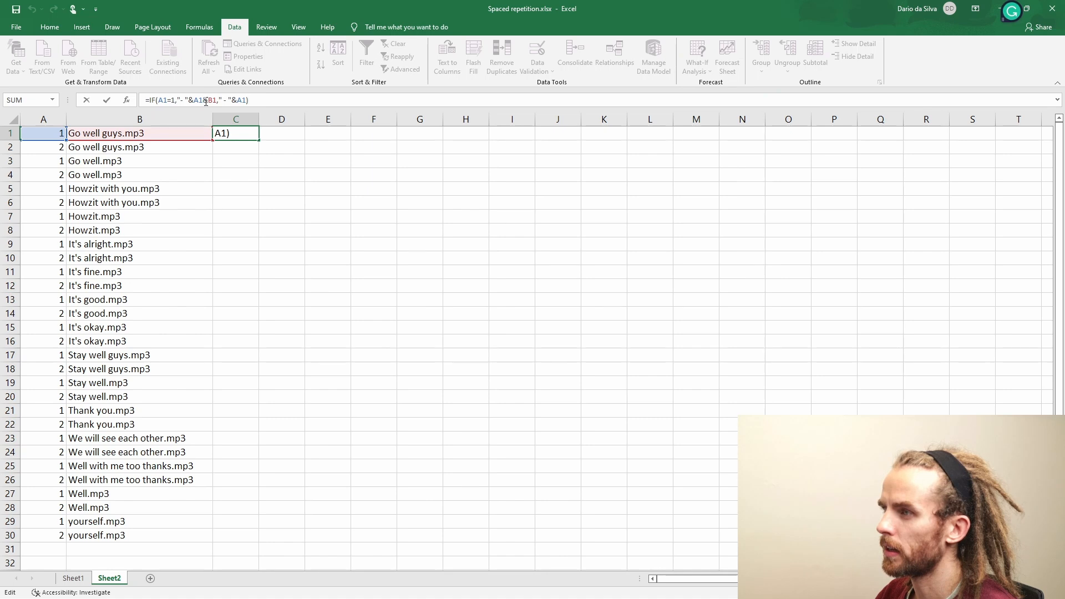
left_click(201, 100)
left_click(200, 101)
key("BackSpace")
key("BackSpace")
key("BackSpace")
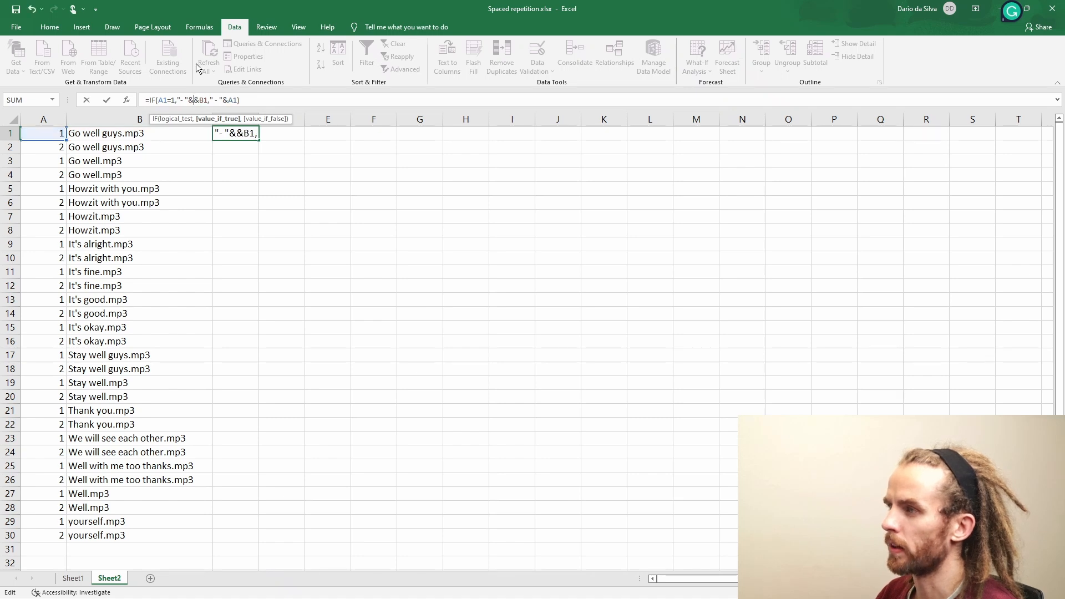
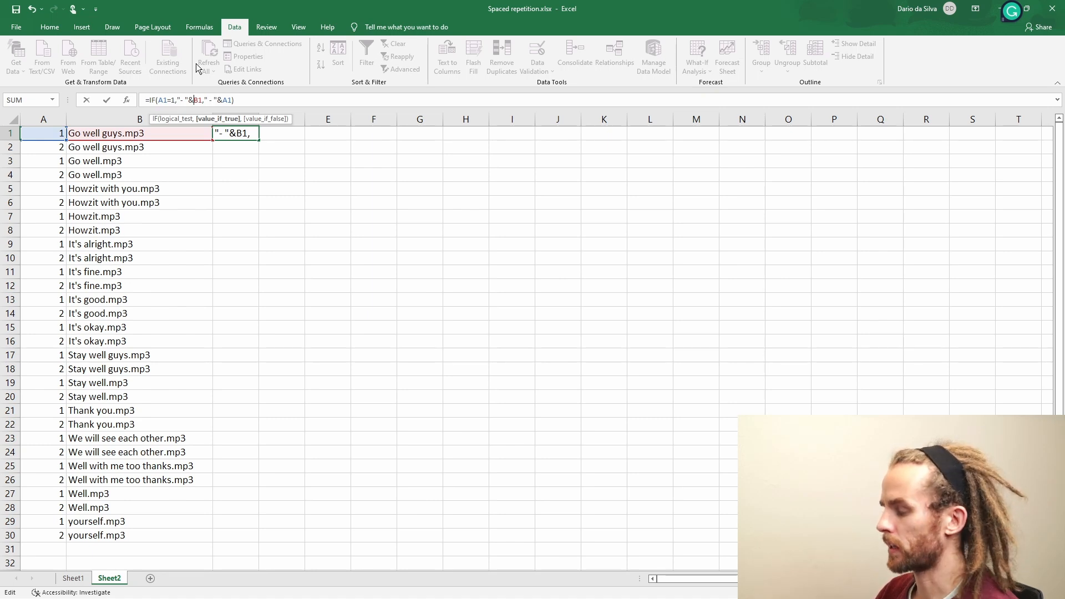
Step: Start wrapping the B1 reference in C1's formula in a LEFT function, with B1 as its text argument
key("Left")
key("Left")
key("Left")
type("LEFT")
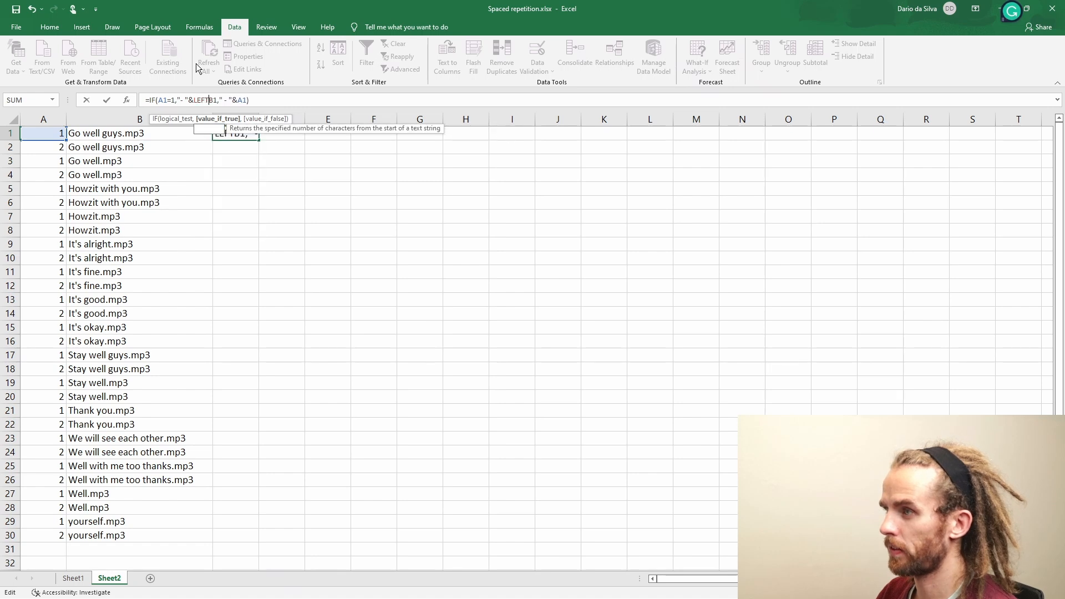
type("(B1,")
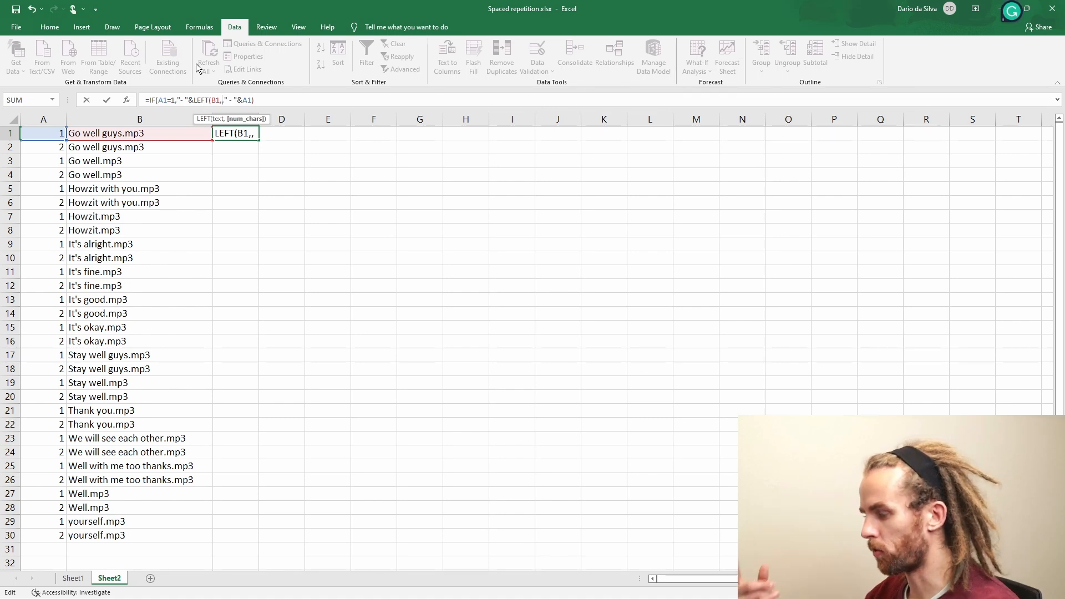
Step: Set the LEFT function's character count to FIND(".",B1) and commit C1's formula
type("FIND")
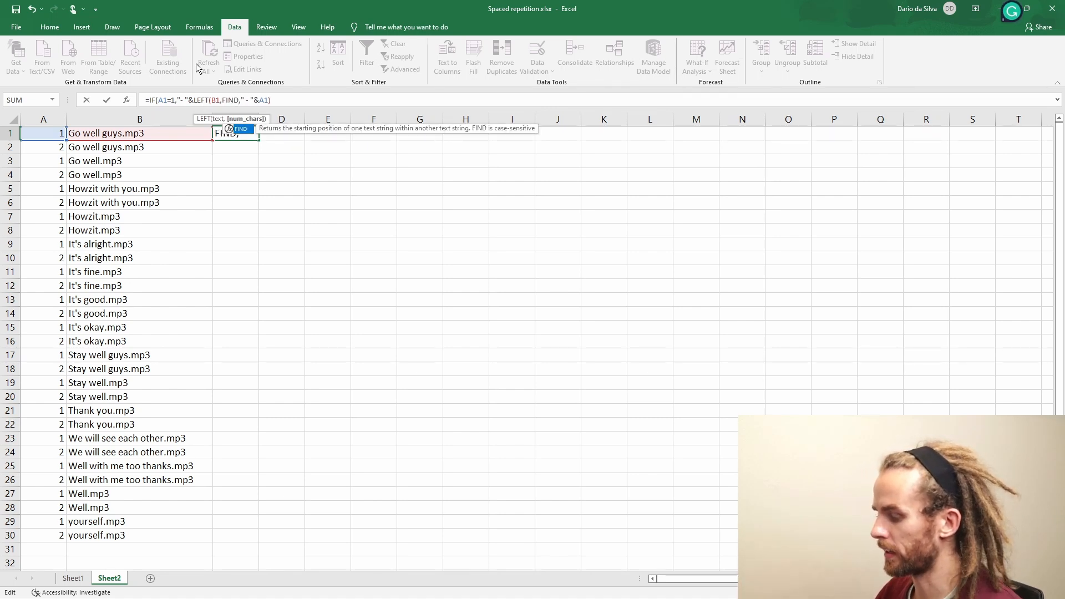
type("(,")
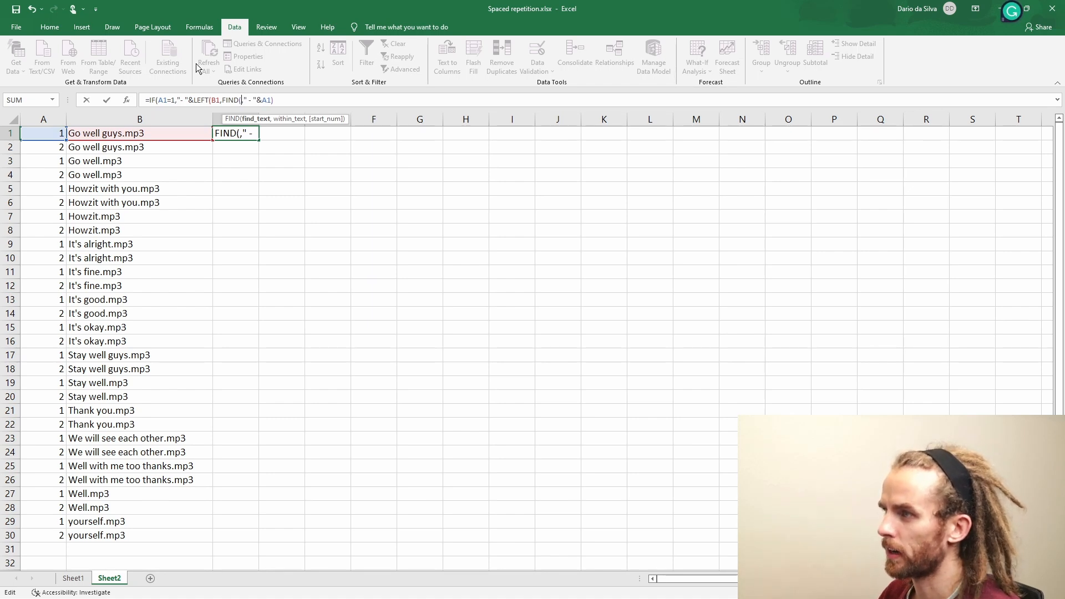
key("Left")
type("\".\"")
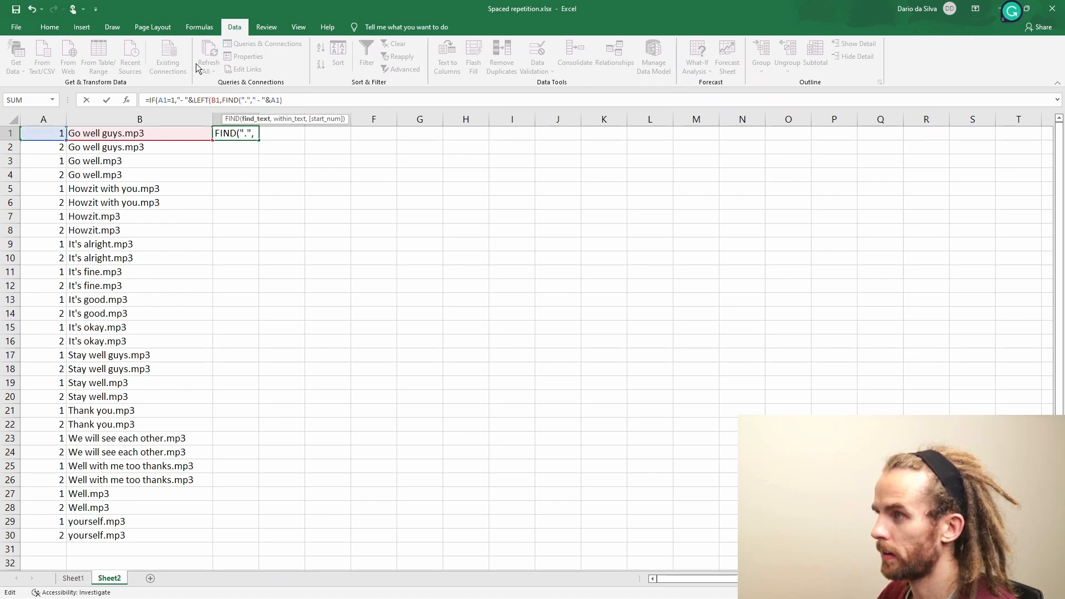
type(",")
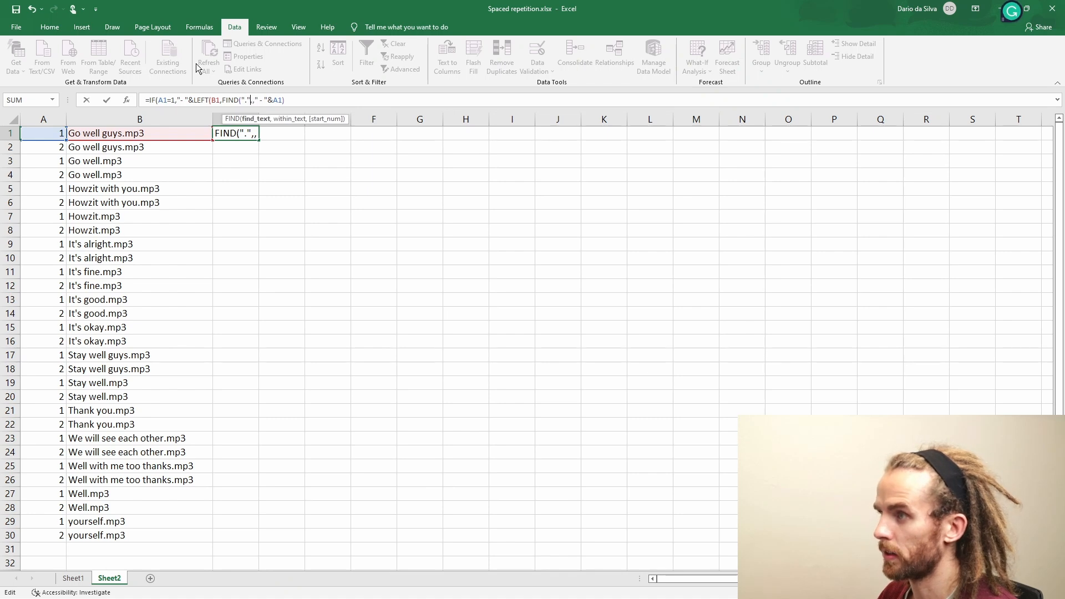
key("Left")
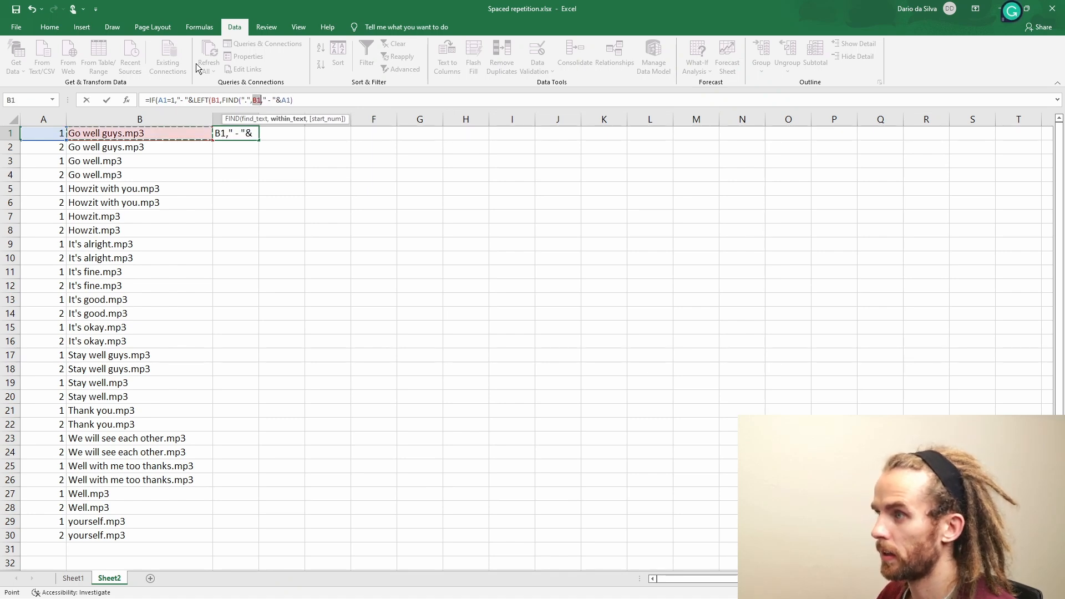
type(")")
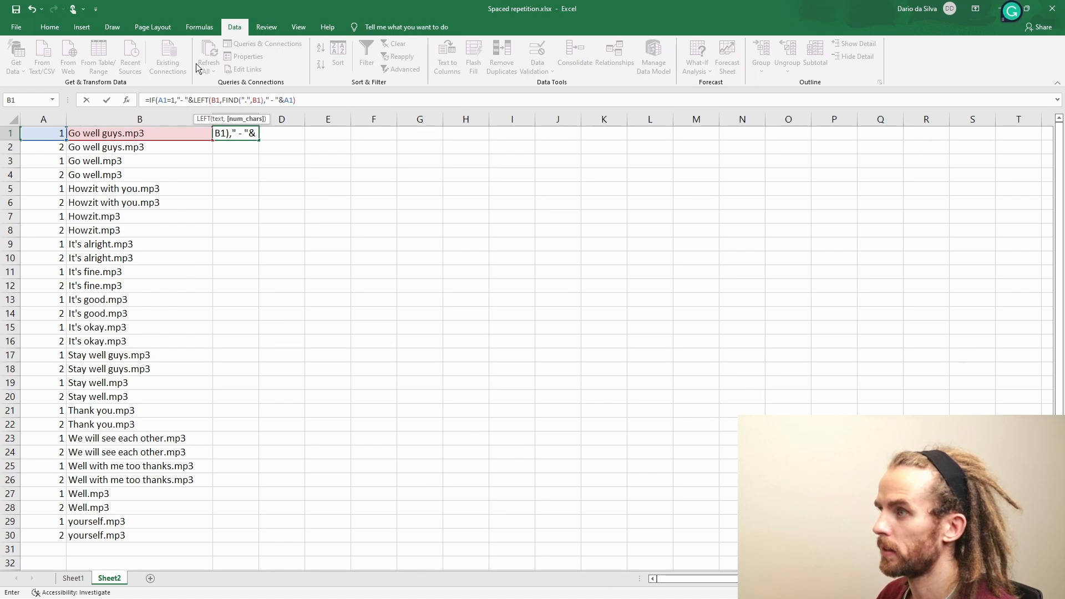
type(")")
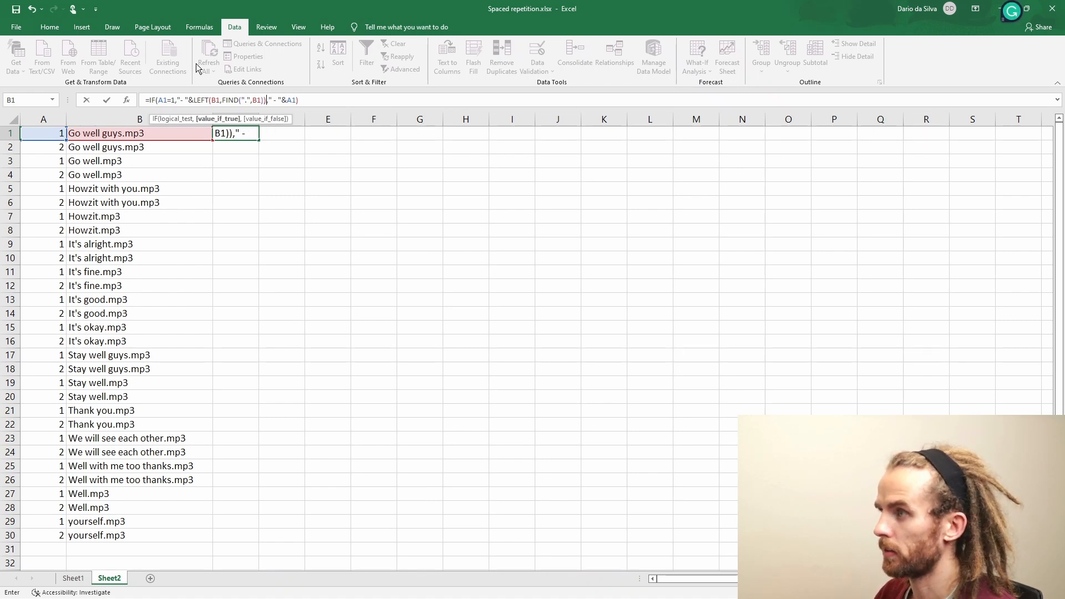
key("Return")
key("Up")
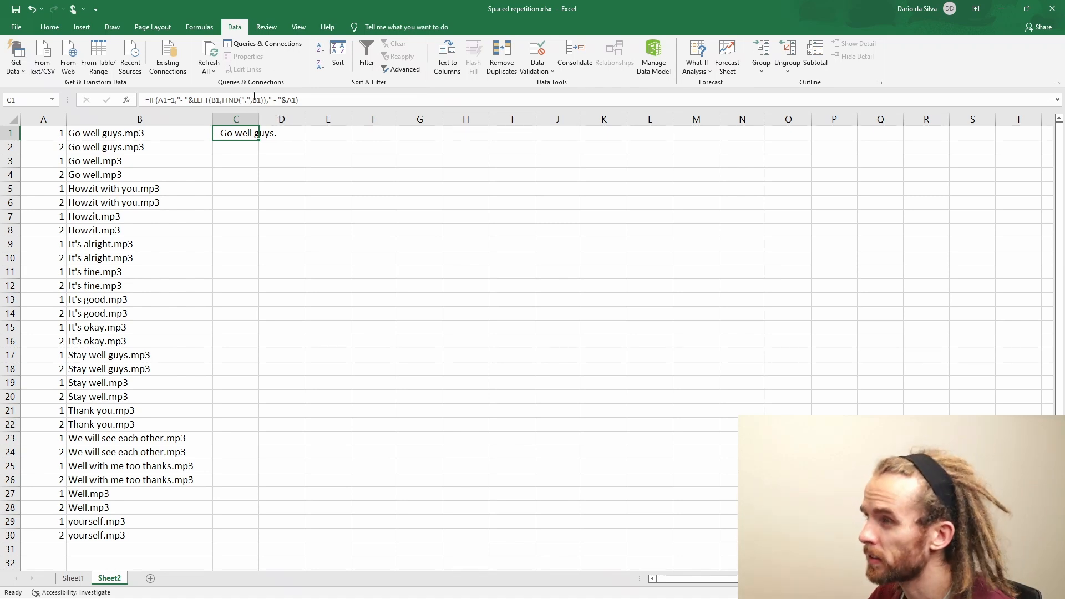
Step: Subtract 1 from the FIND result in C1's formula to drop the period from the extracted file name
left_click(256, 101)
left_click(262, 101)
type("-1")
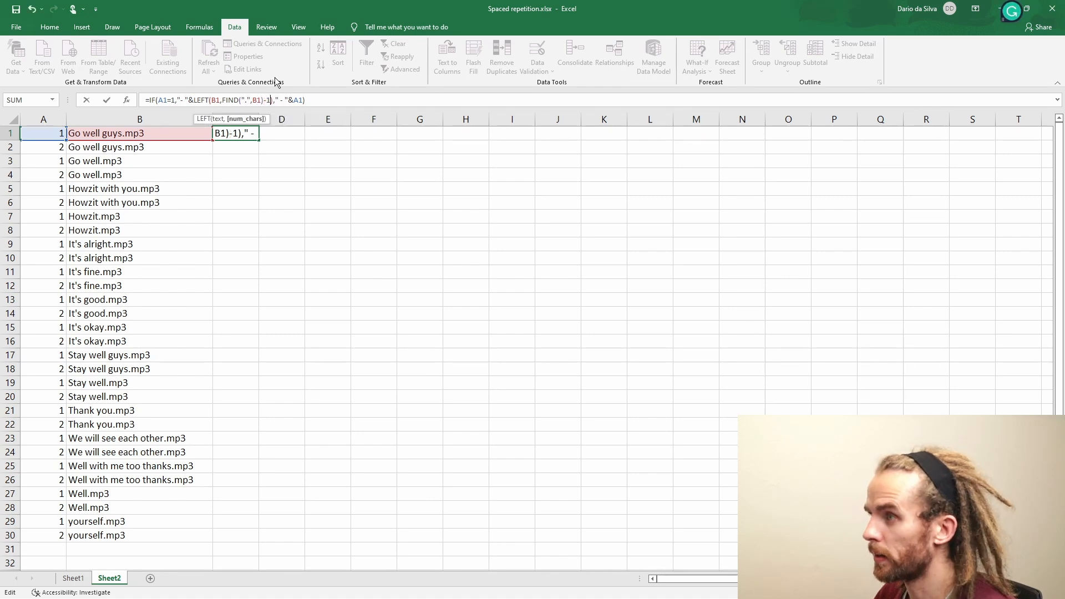
key("Return")
key("Up")
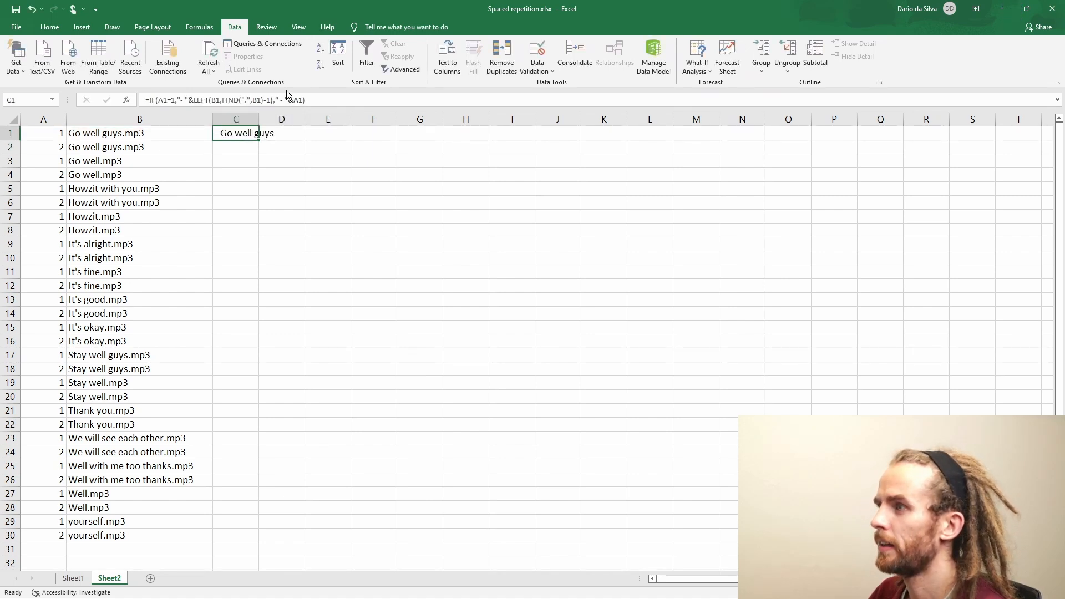
left_click(310, 98)
left_click(302, 100)
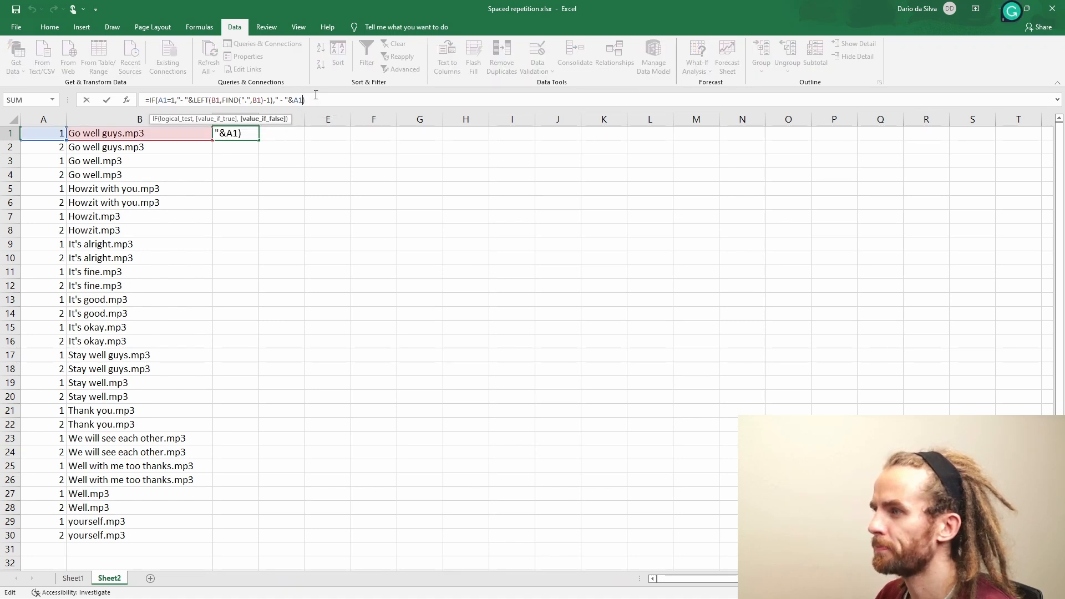
key("BackSpace")
key("BackSpace")
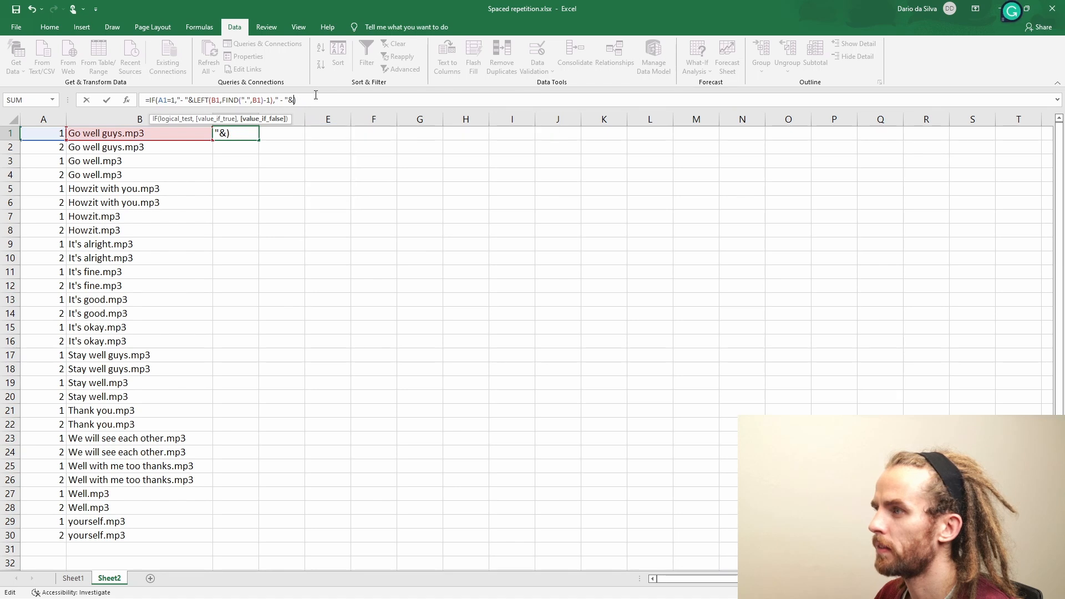
type("A1")
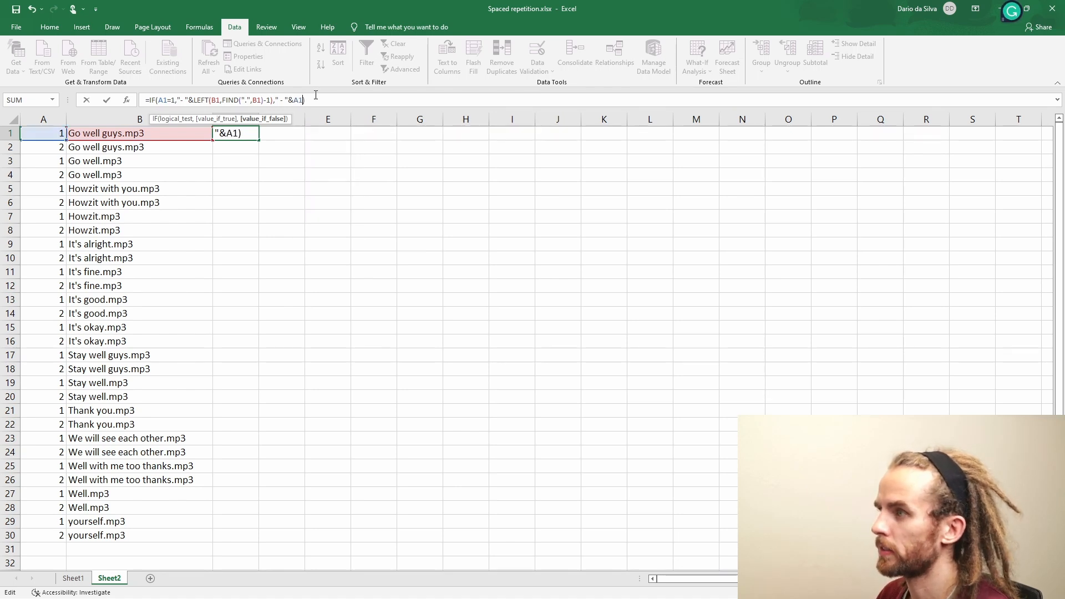
Step: Append &" #card" after the LEFT function in the value-if-true part of C1's formula
key("Left")
key("Left")
key("Left")
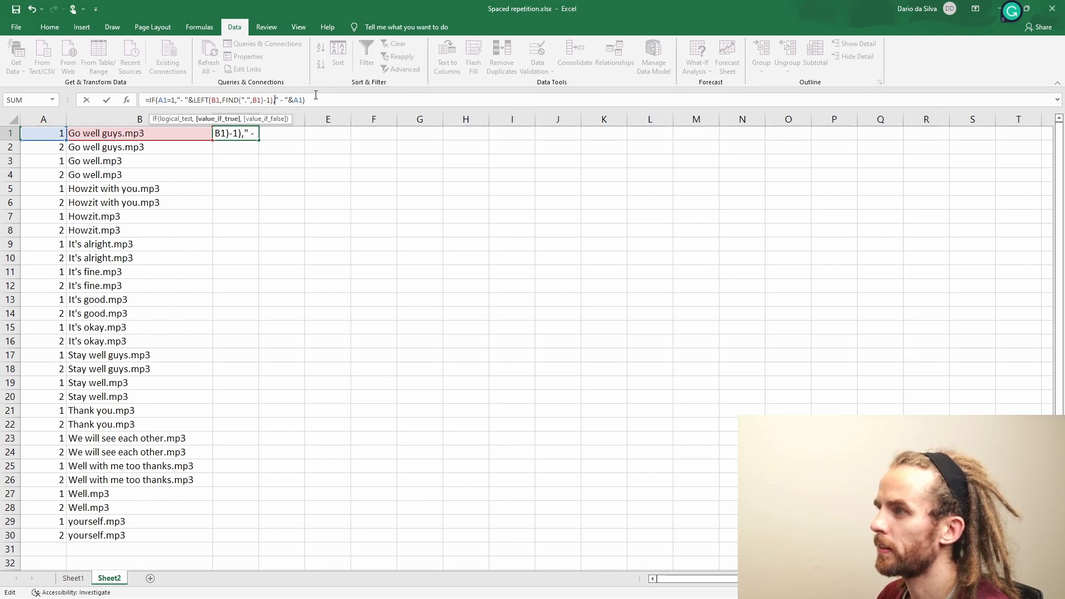
key("Left")
type("&\" #card\"")
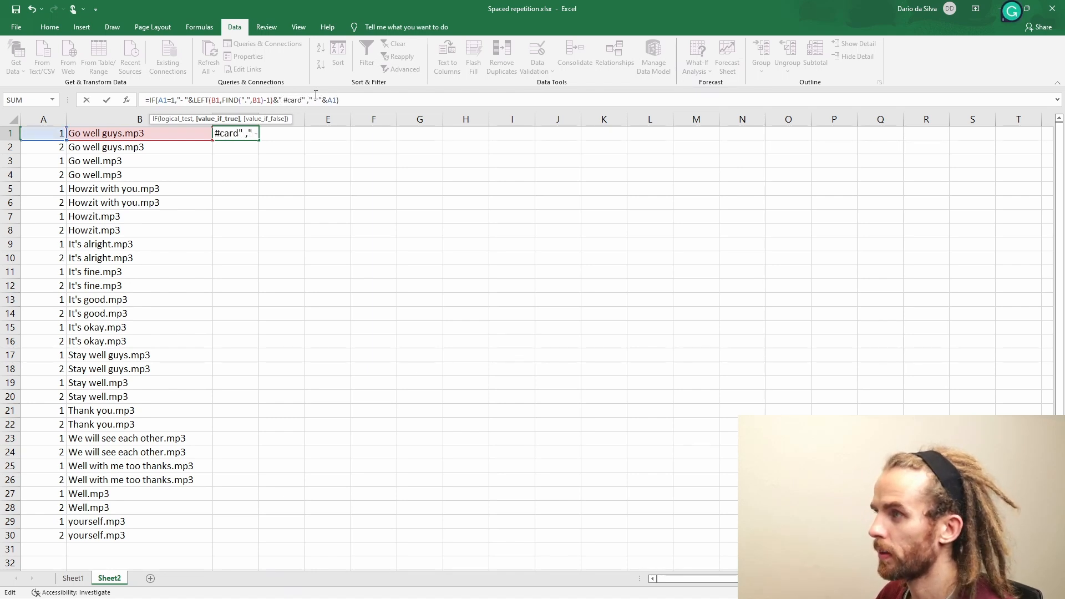
key("Right")
key("Right")
key("Right")
key("Right")
key("Right")
key("Right")
key("Right")
key("Right")
key("Right")
key("Right")
key("Right")
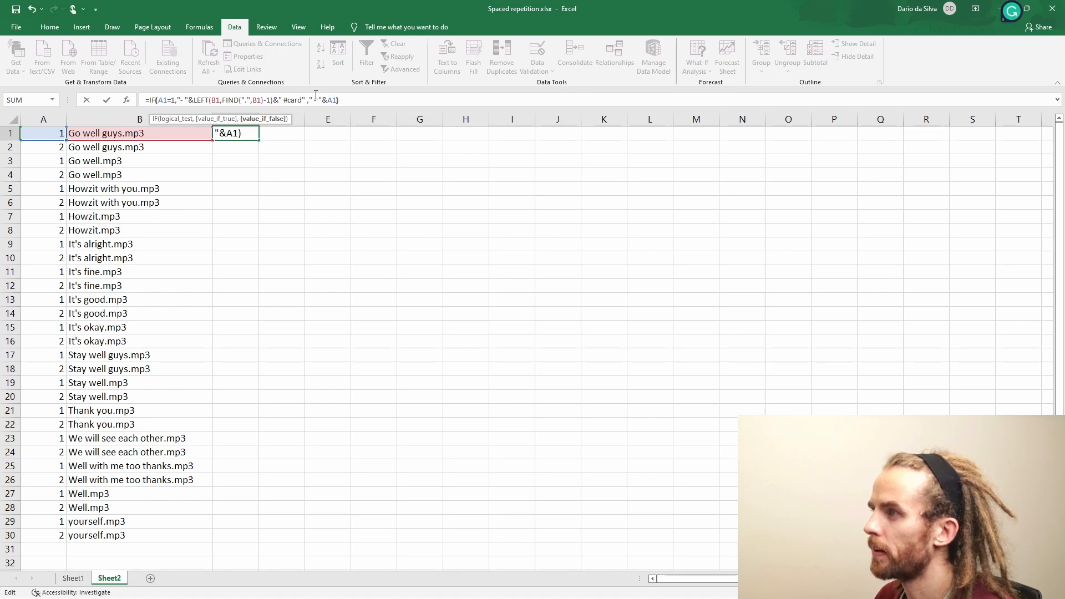
key("Return")
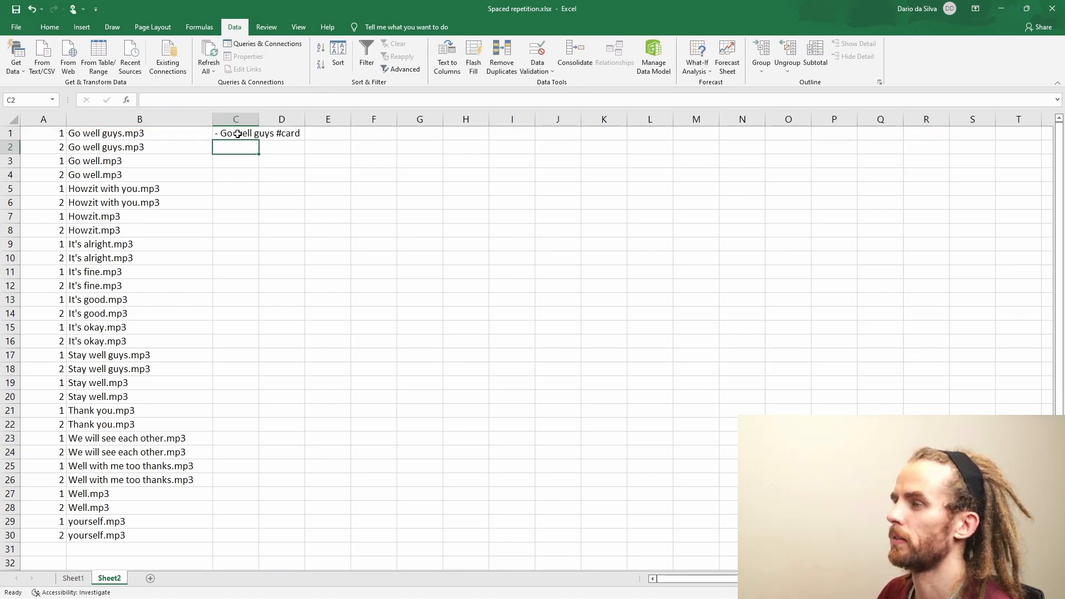
Step: Fill the card formula from C1 down column C to row 30 and select C2
left_click(237, 134)
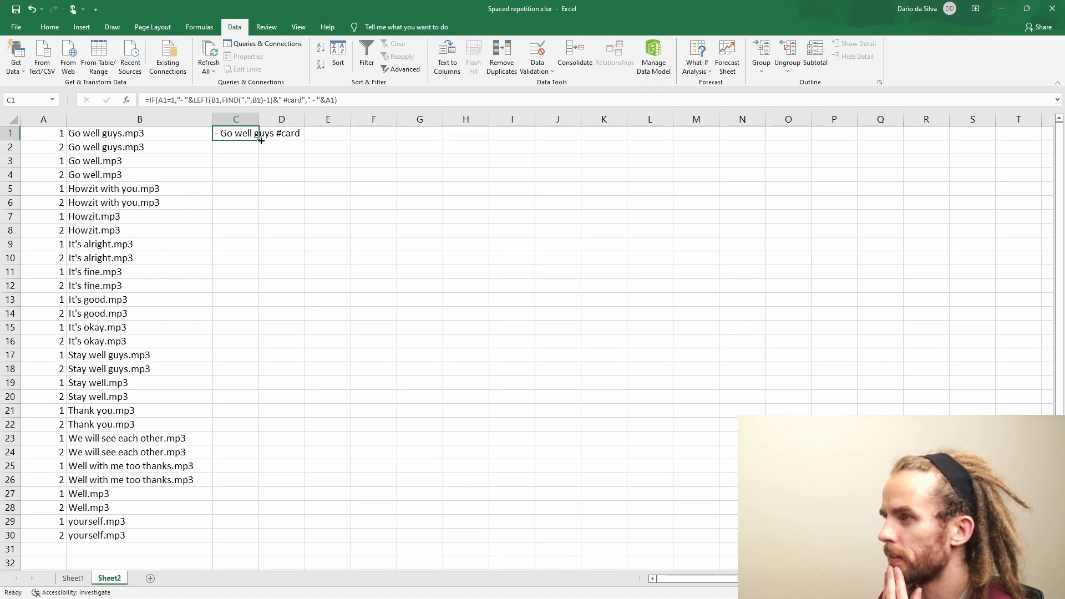
double_click(261, 140)
left_click(251, 145)
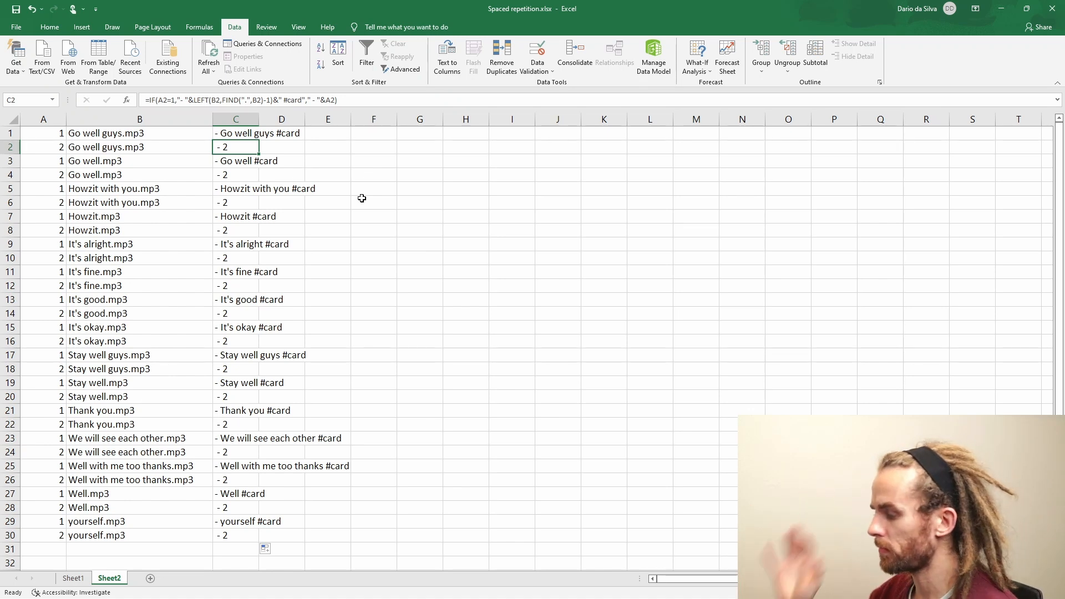
Step: Switch to File Explorer and copy all the mp3 files from the Xhosa folder into the assets folder of My first database
key("alt+Tab")
key("alt+Tab")
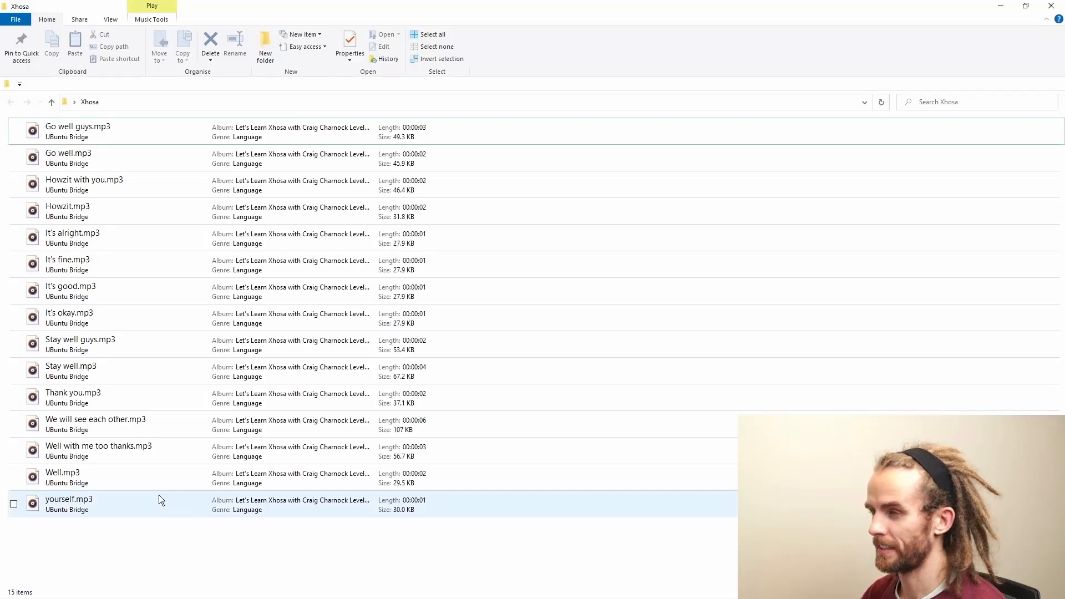
key("ctrl+a")
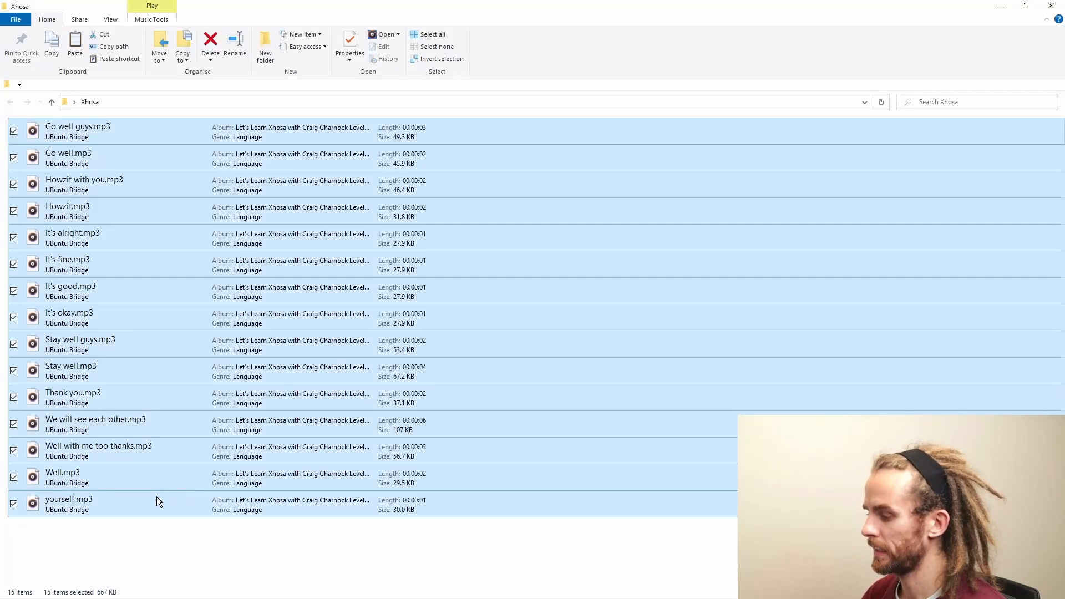
key("alt+Tab")
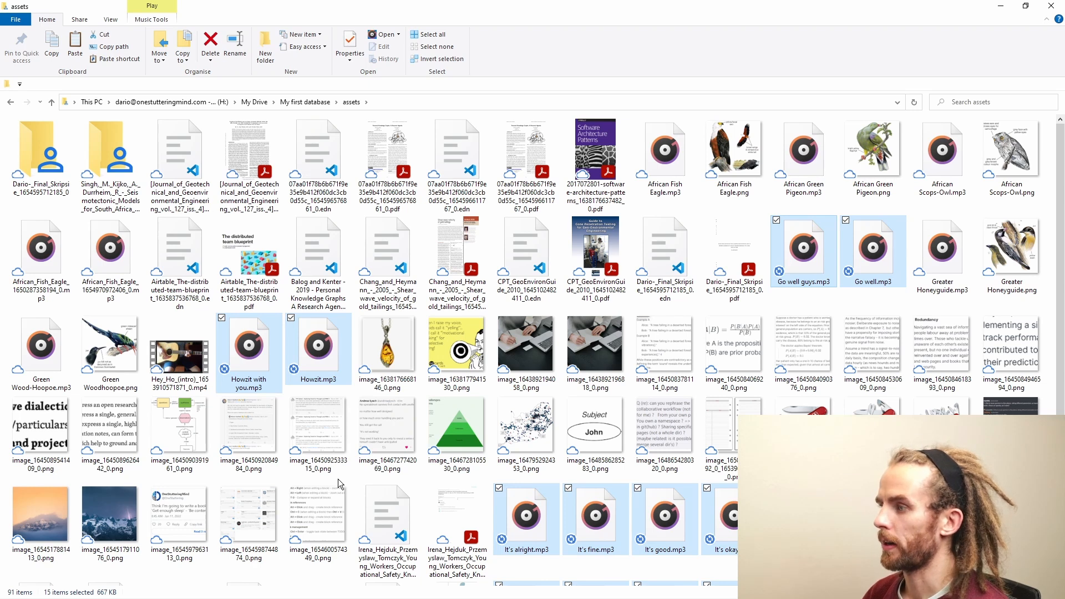
Step: Switch to Excel and replace the value-if-false part of C1's formula with an opening quote, a space and a dash
key("alt+Tab")
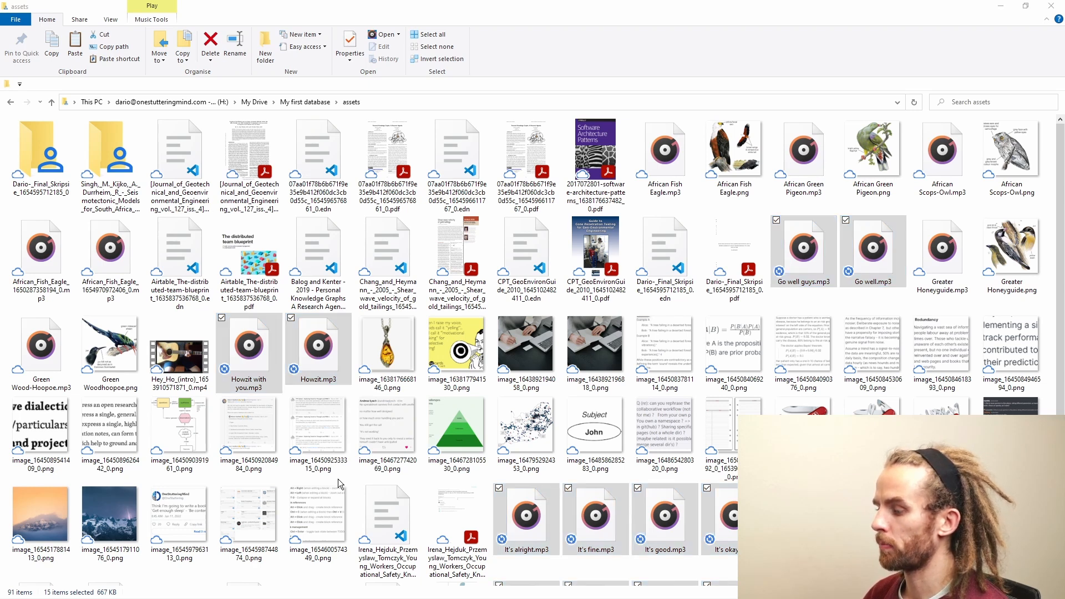
key("alt+Tab")
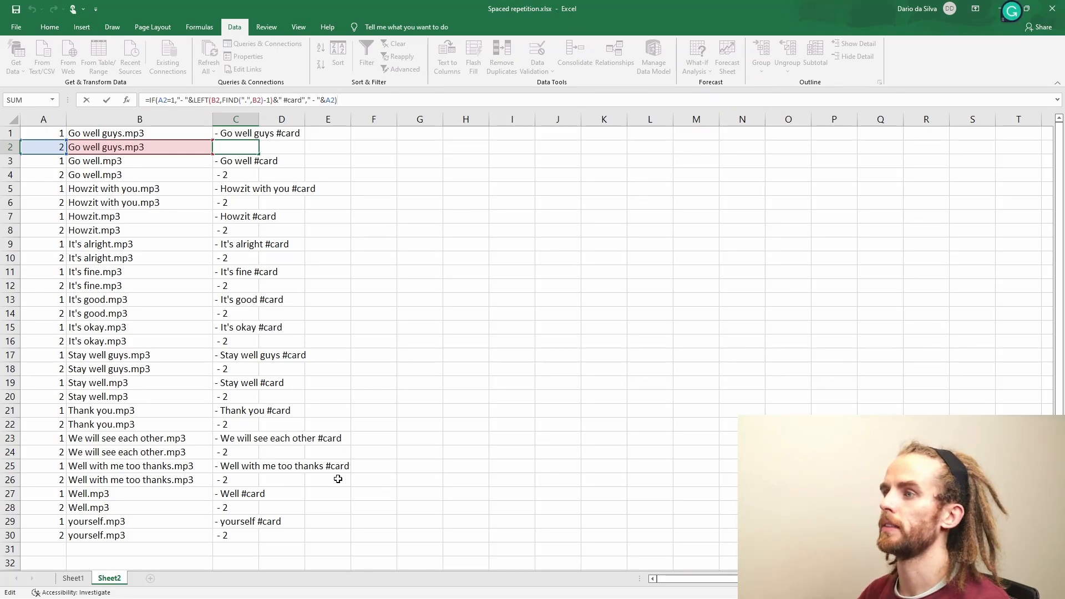
left_click(227, 149)
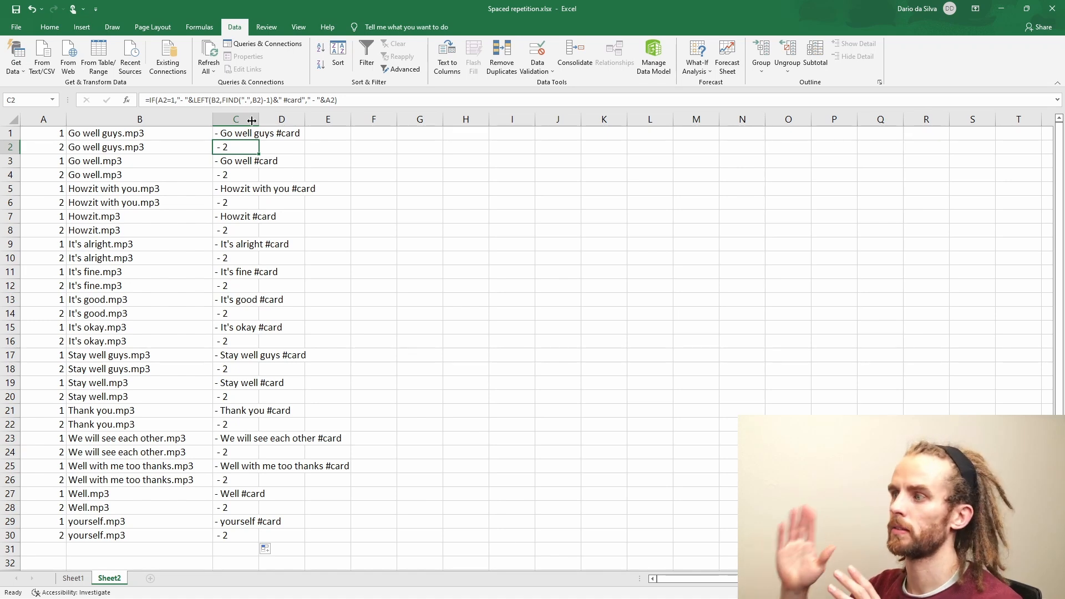
left_click(242, 134)
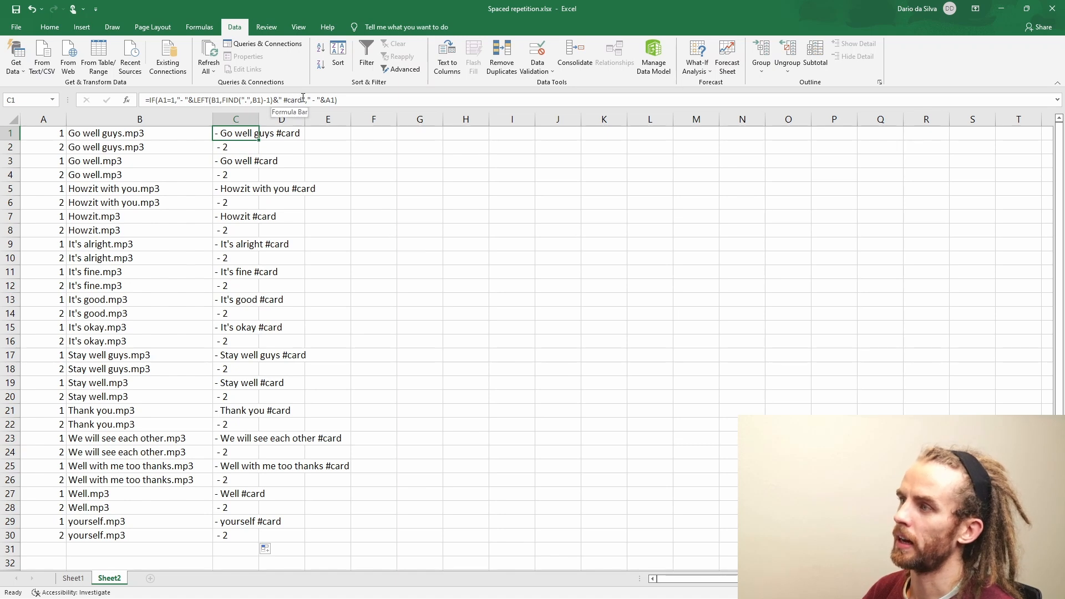
left_click(320, 105)
left_click_drag(309, 99, 336, 99)
key("BackSpace")
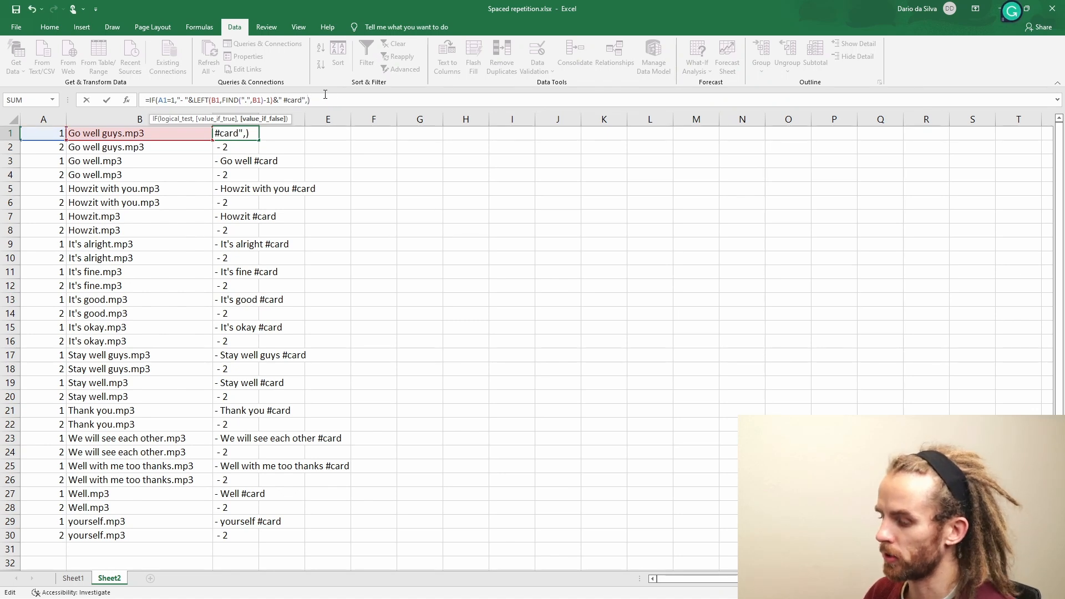
type("\"")
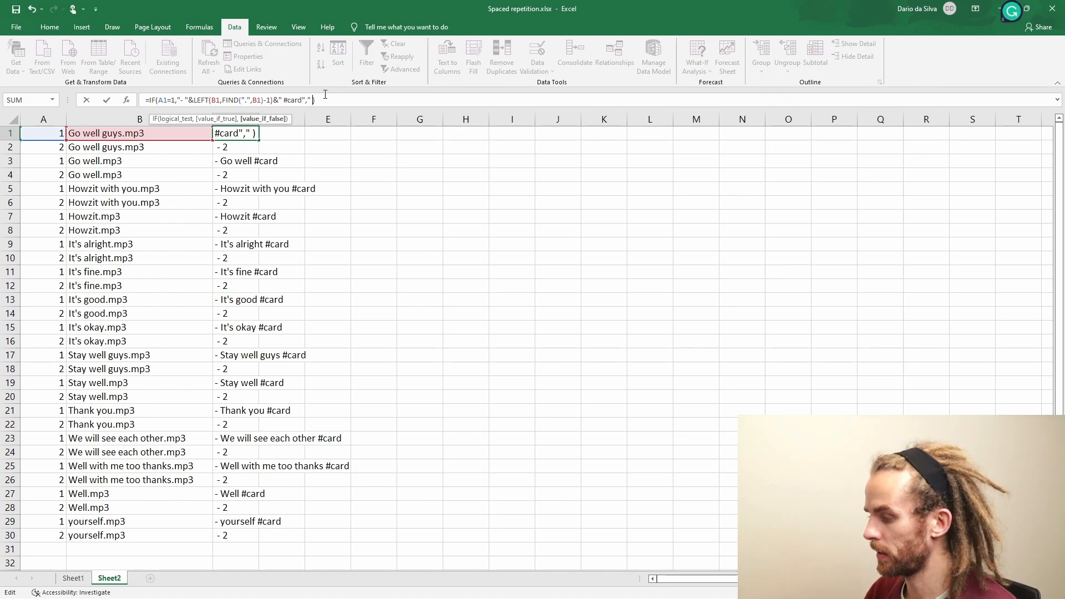
type(" -")
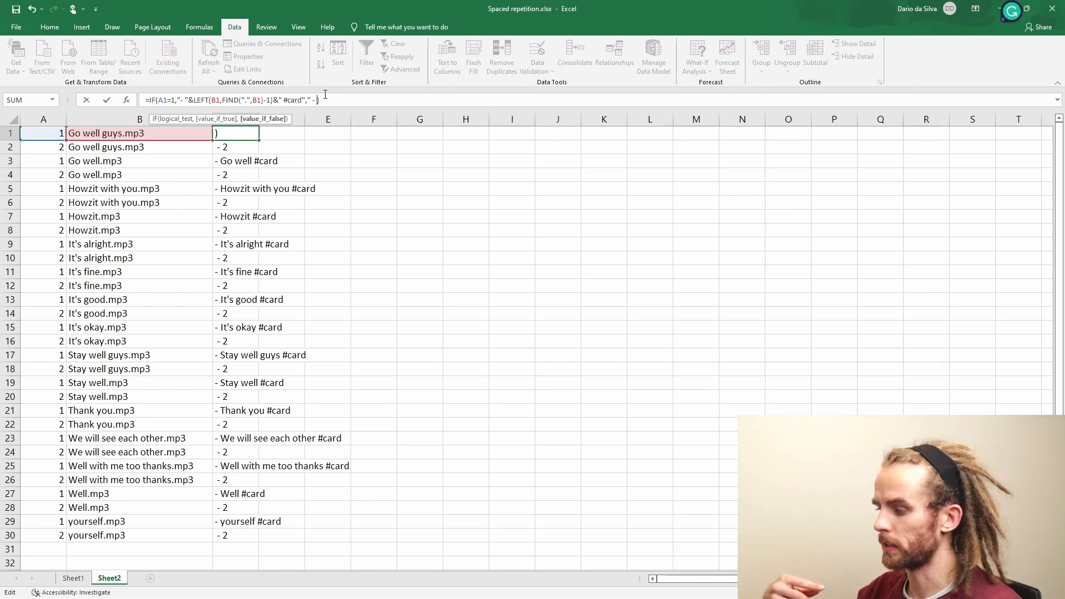
Step: Switch to Logseq and copy the text ![Fish eagle](../assets/ from the African Fish Eagle card under Bird calls
key("alt+Tab")
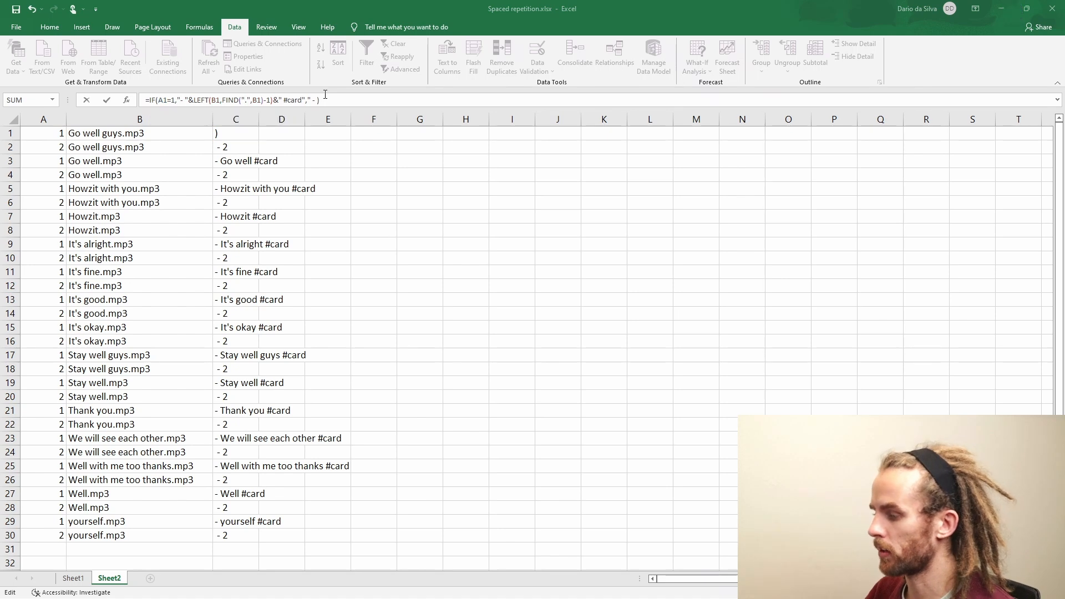
key("alt+Tab")
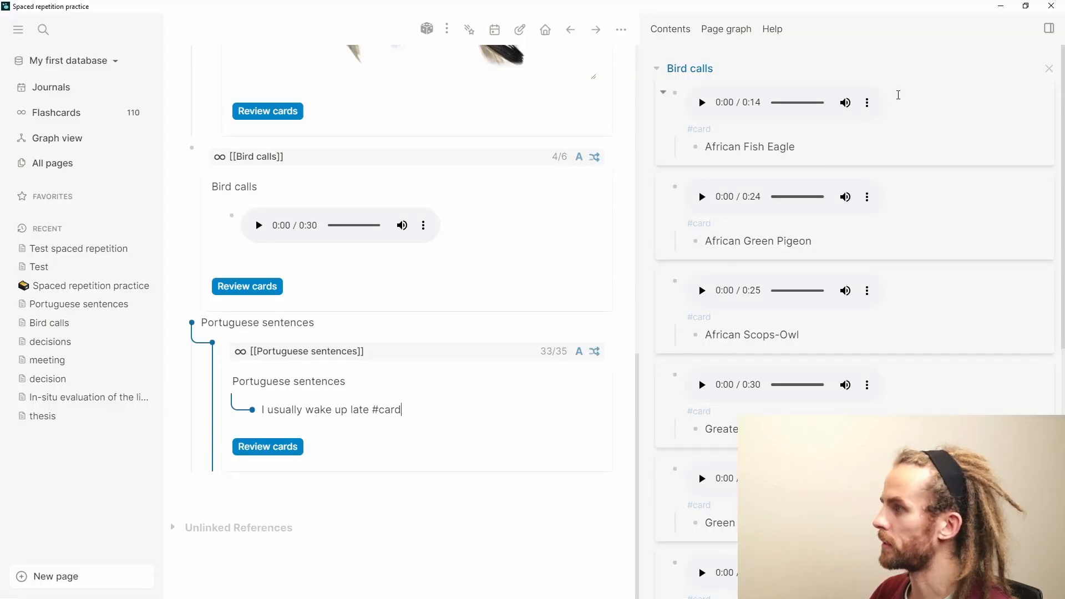
left_click(897, 95)
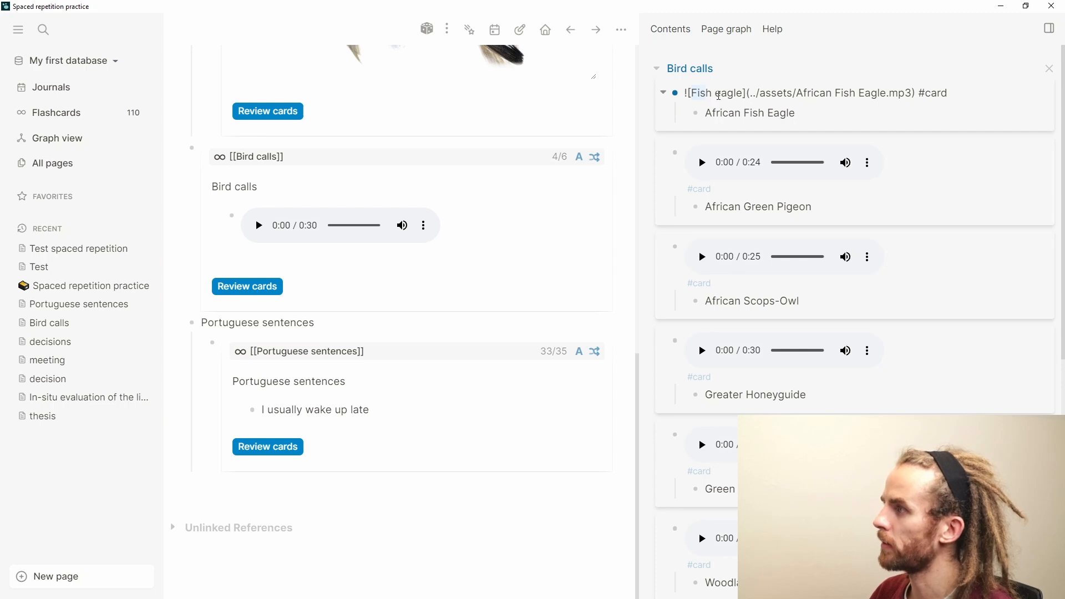
key("Escape")
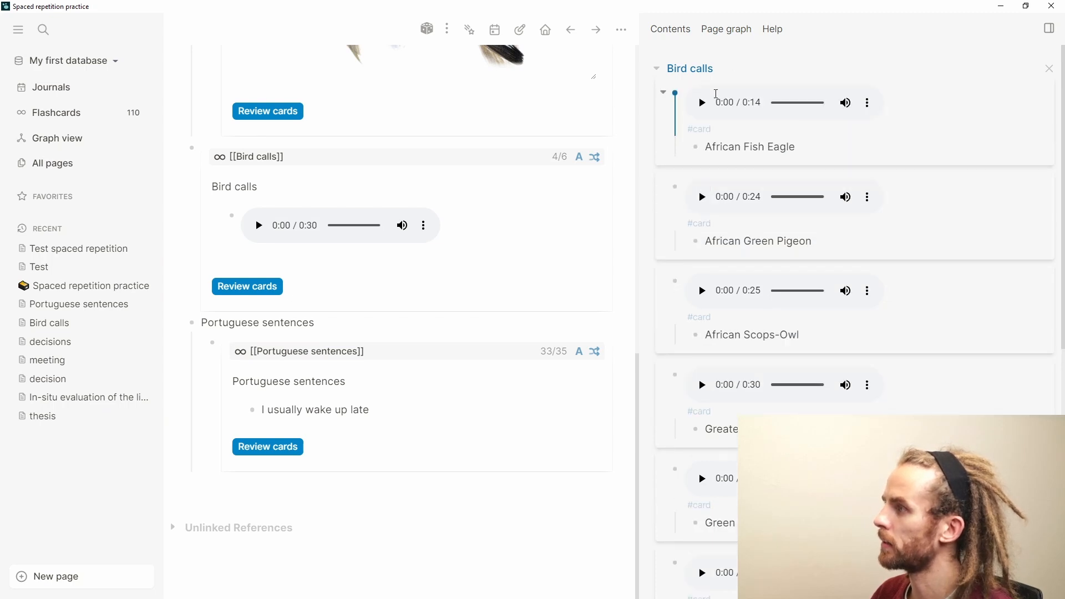
left_click(905, 104)
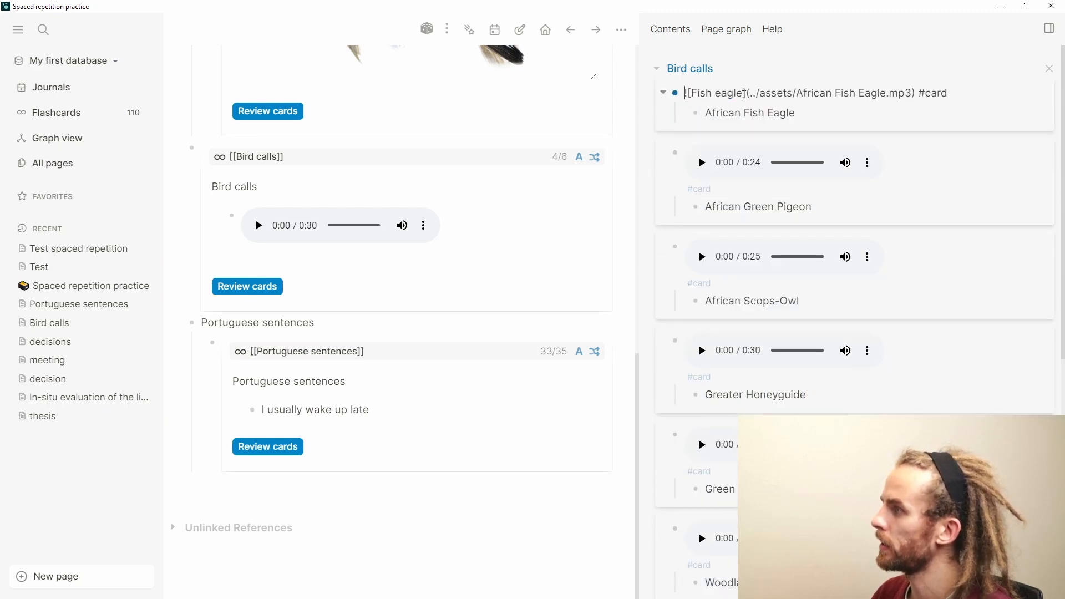
key("ctrl")
key("ctrl")
key("ctrl")
key("ctrl")
key("ctrl")
key("ctrl")
key("ctrl")
key("ctrl")
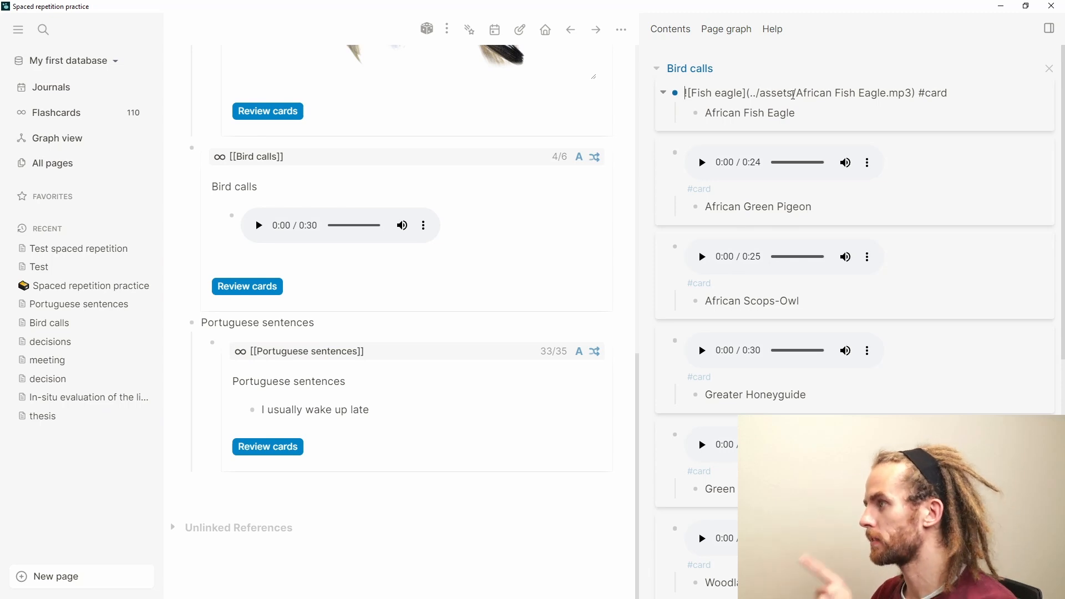
left_click_drag(798, 93, 734, 93)
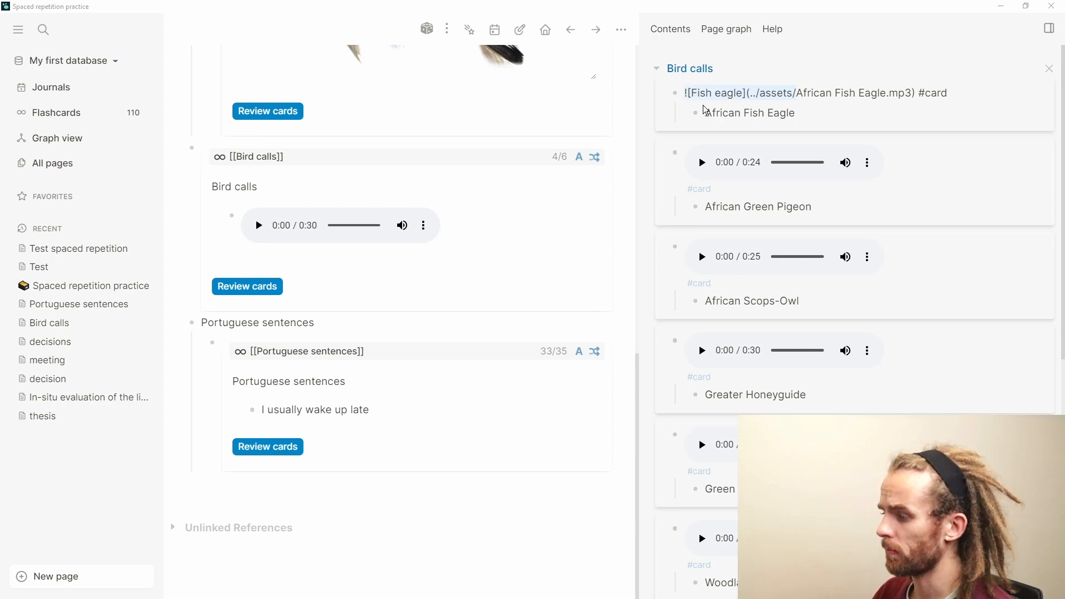
Step: Back in Excel, paste the copied link text after the dash in C1's formula and delete Fish eagle from its brackets
key("alt+Tab")
type("-")
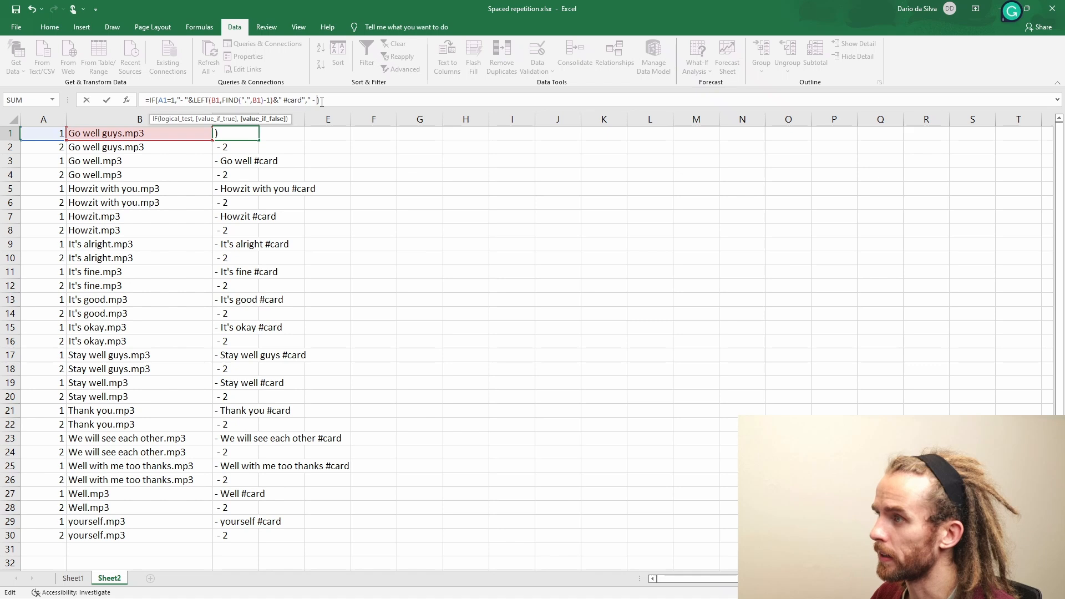
type("![fish eagle](../assets/")
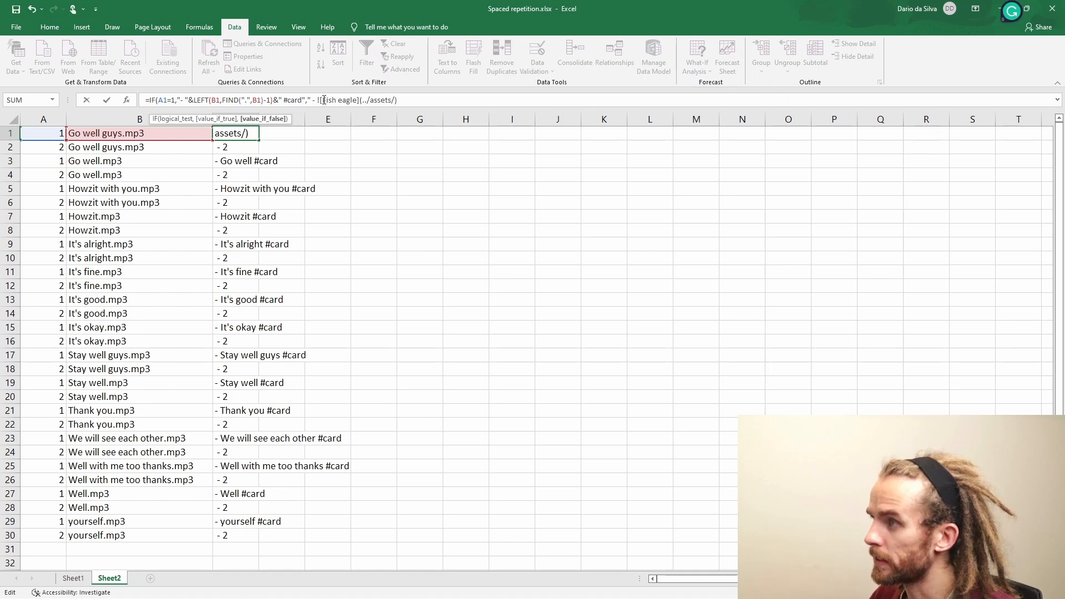
left_click_drag(322, 101, 358, 100)
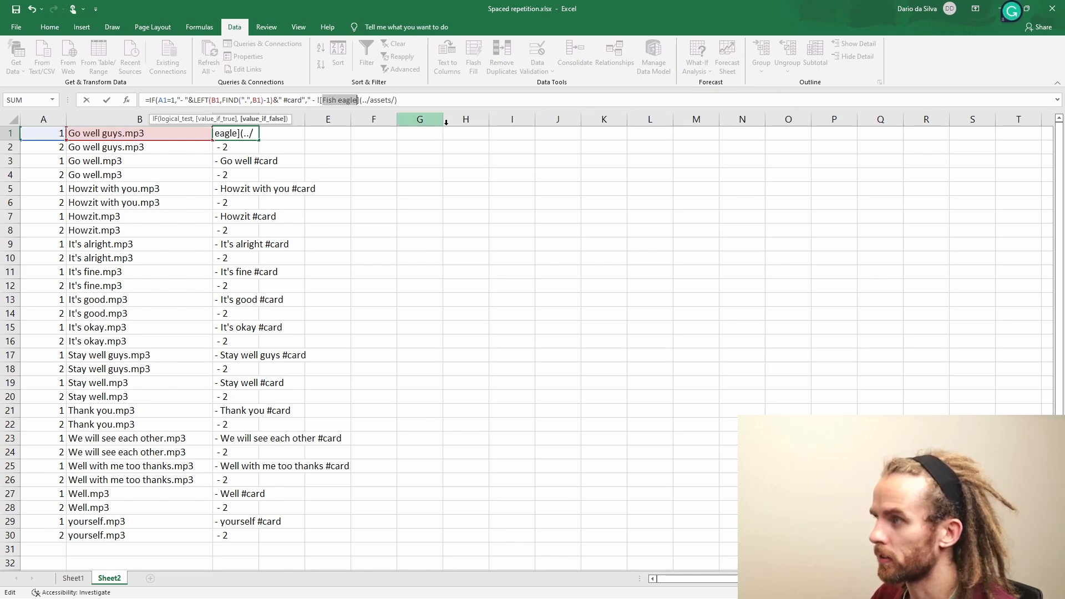
key("BackSpace")
Step: Complete the value-if-false part of C1's formula by appending "&B1&")" after ../assets/ and closing the IF function
left_click(382, 98)
type("\"")
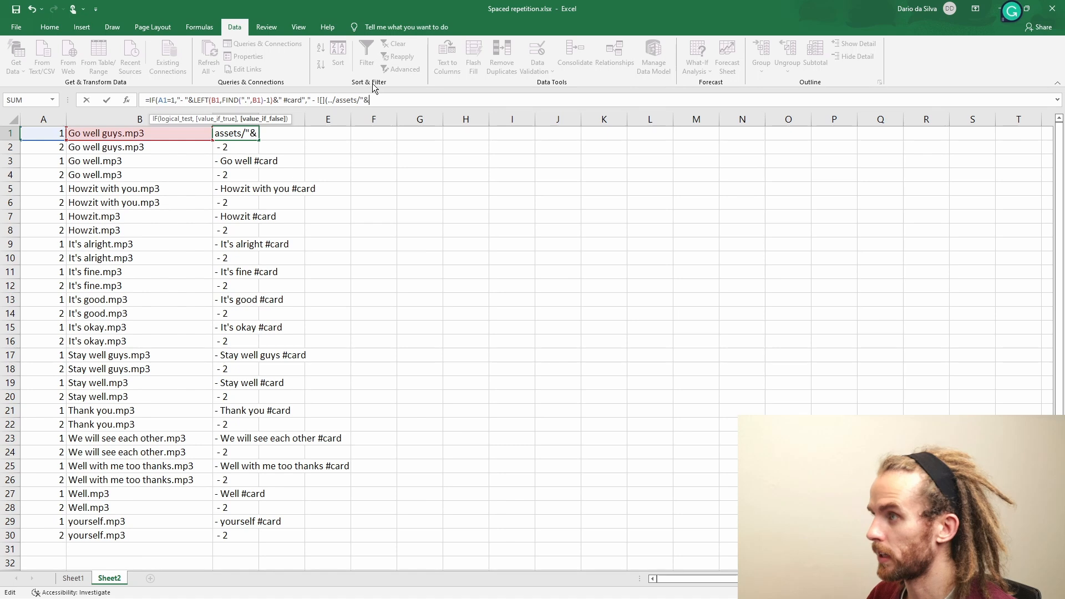
type("&")
left_click(163, 133)
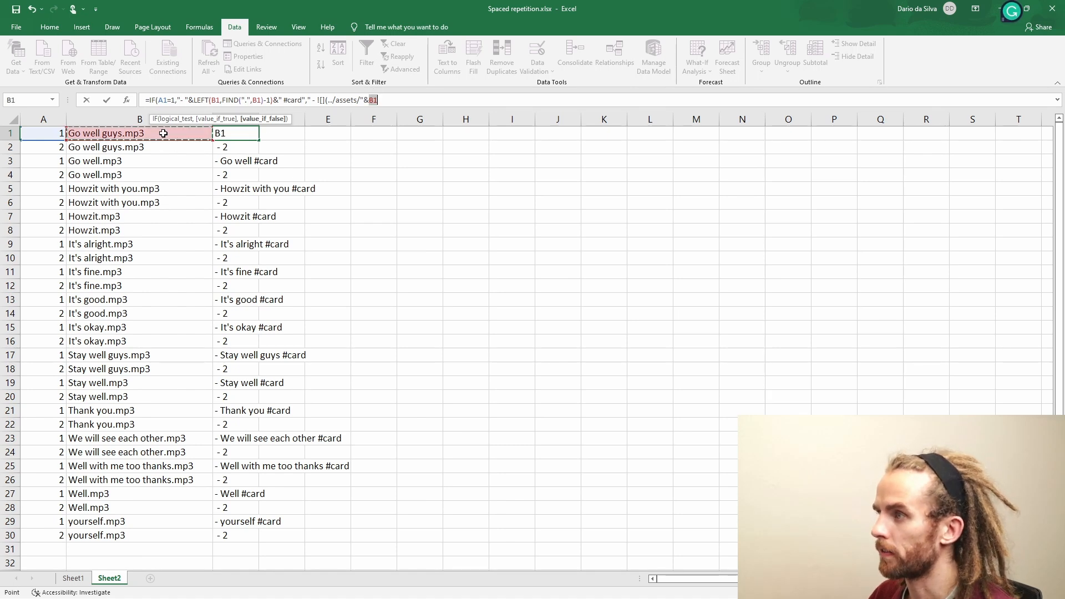
type("&")
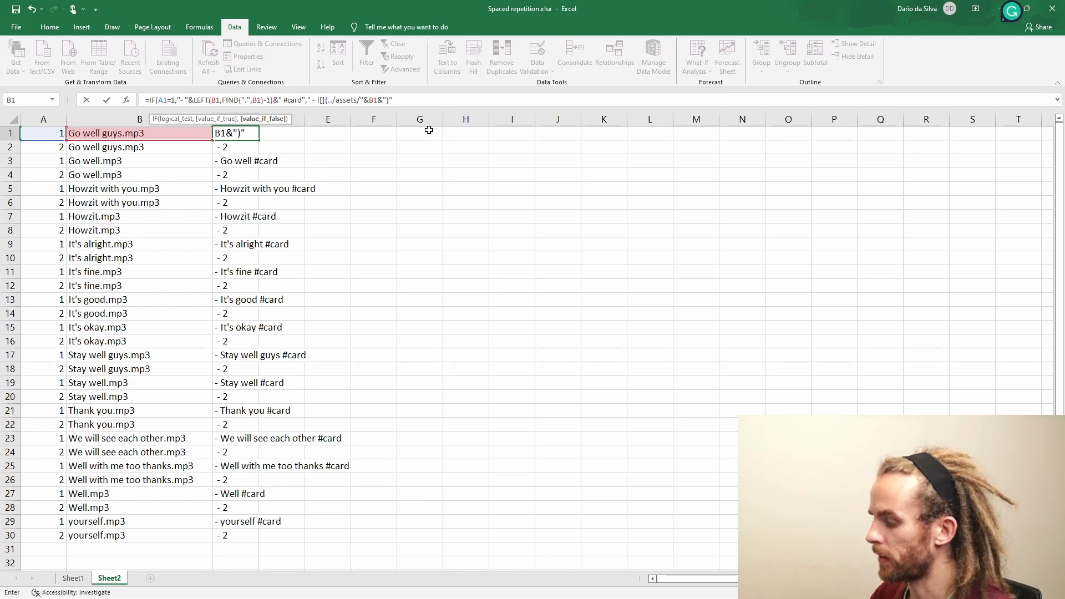
type("\")\")")
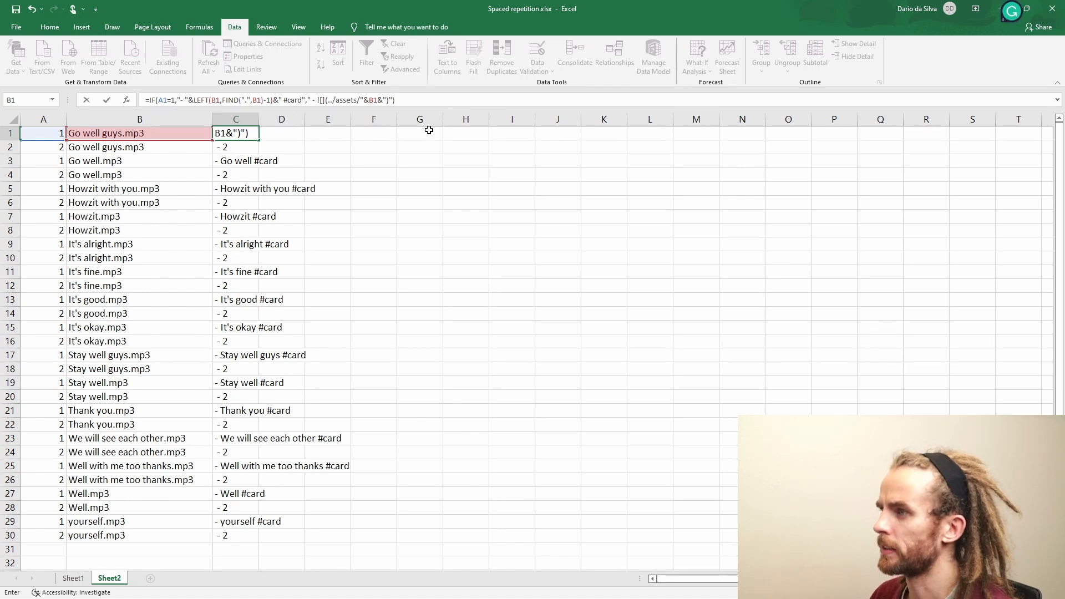
key("Return")
Step: Fill the updated card formula from C1 down column C to row 30
left_click(247, 130)
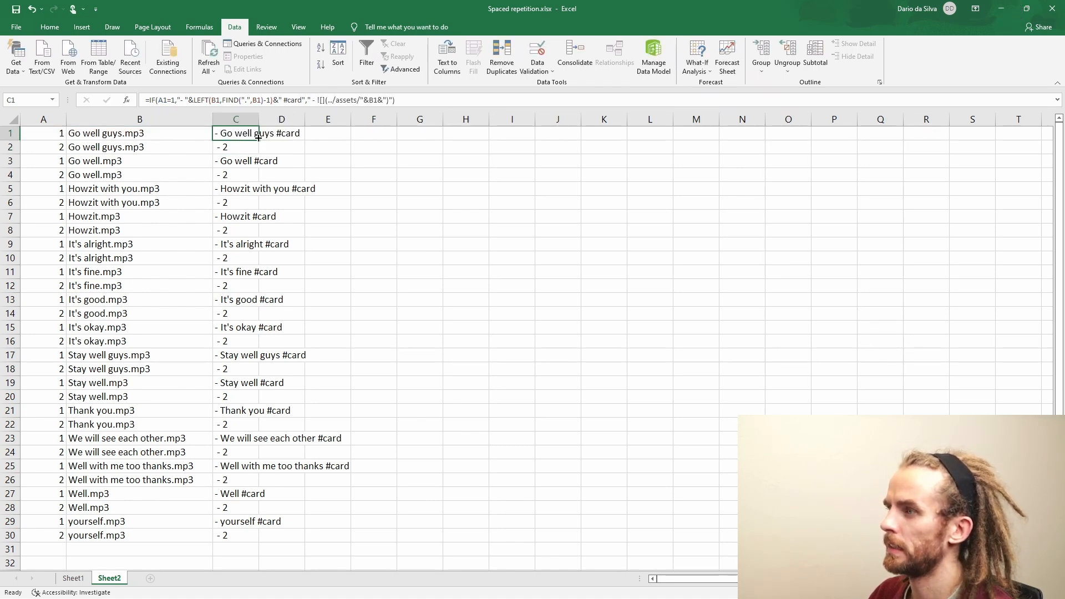
double_click(258, 140)
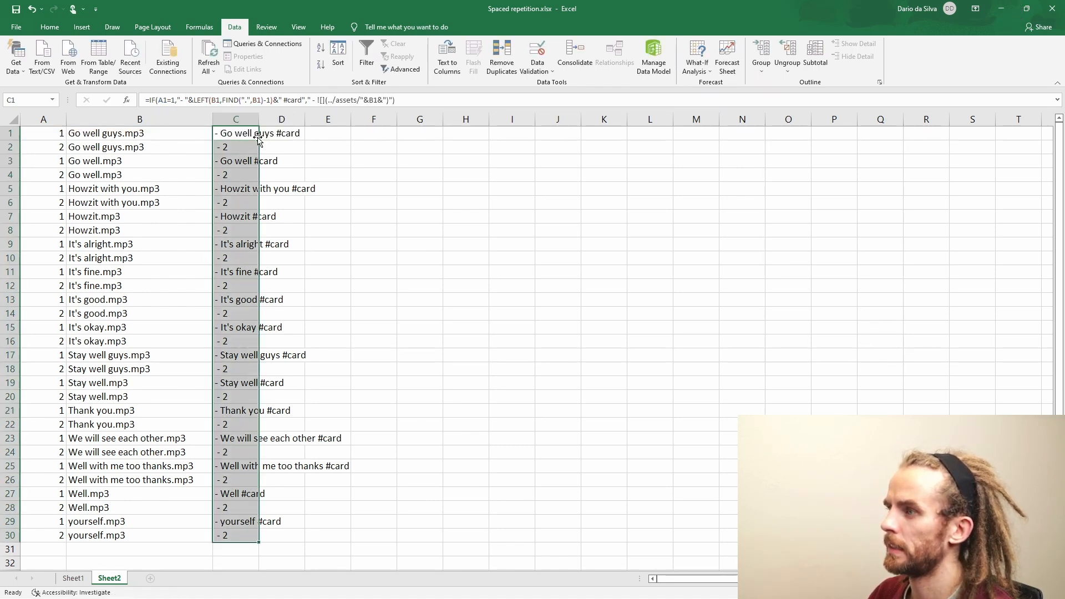
left_click(387, 145)
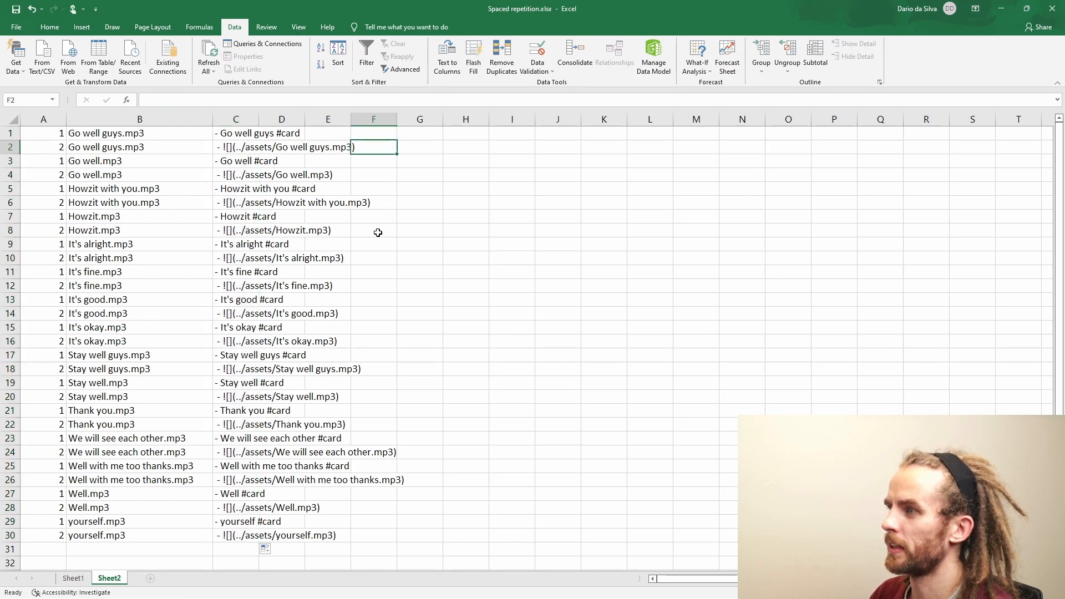
scroll(266, 222, "down", 1)
scroll(244, 266, "up", 1)
Step: Copy the card lines in C1:C30 and paste them into a new Notepad++ file
left_click_drag(234, 132, 247, 535)
key("ctrl+c")
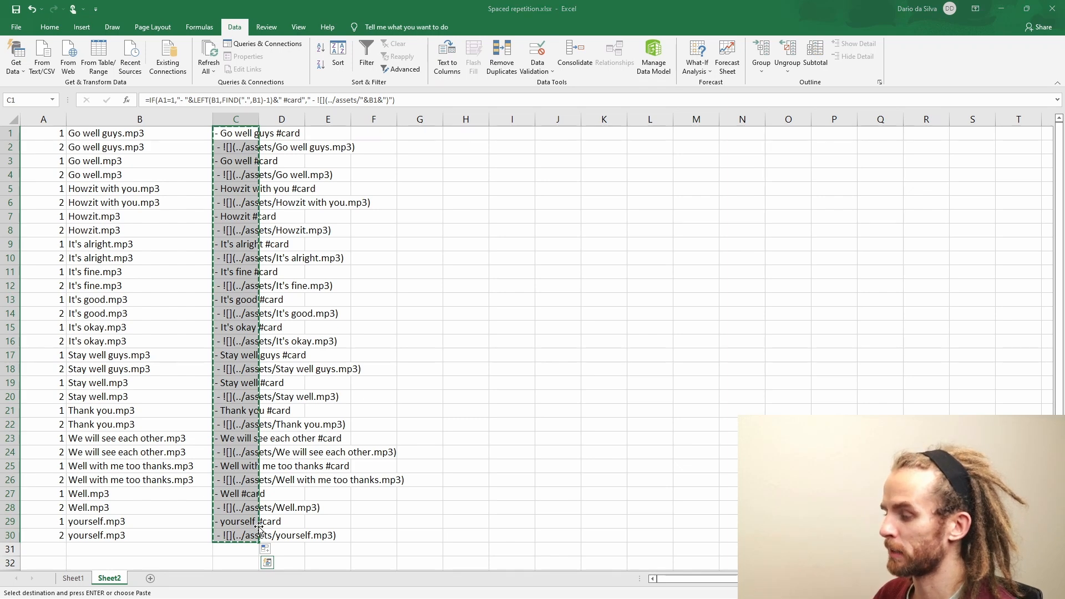
key("alt+Tab")
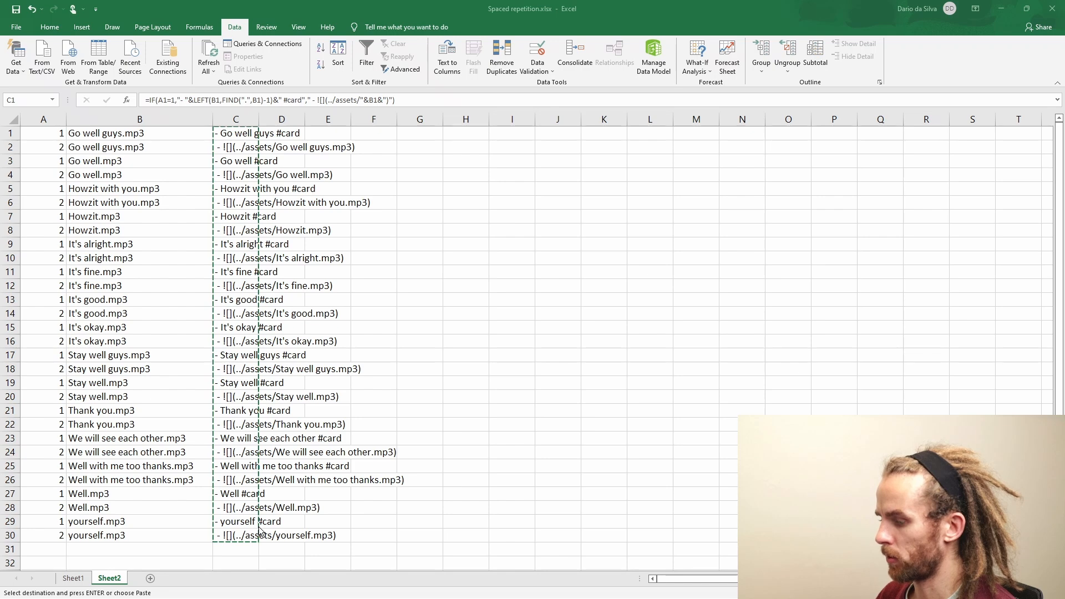
key("alt+Tab")
left_click(8, 31)
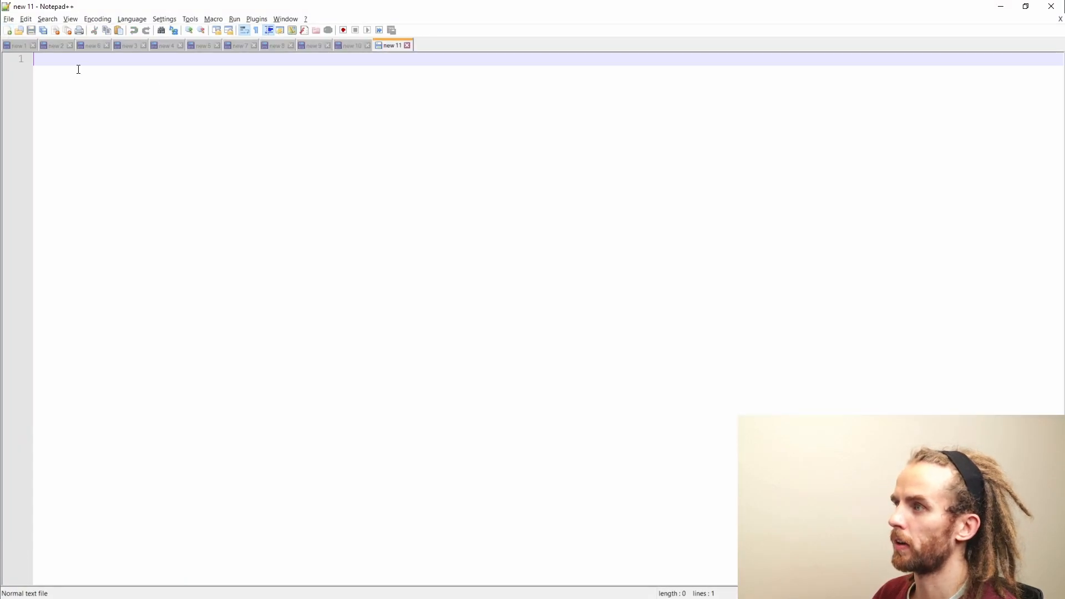
key("ctrl+v")
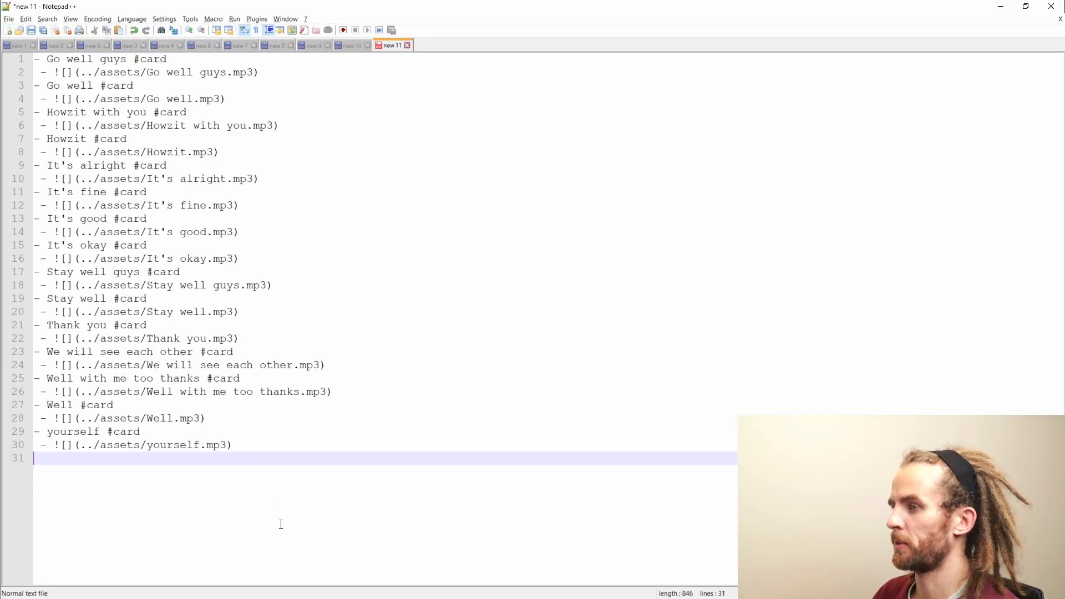
Step: Save the text file as Xhosa.md in the Desktop folder with the All types format
left_click(31, 31)
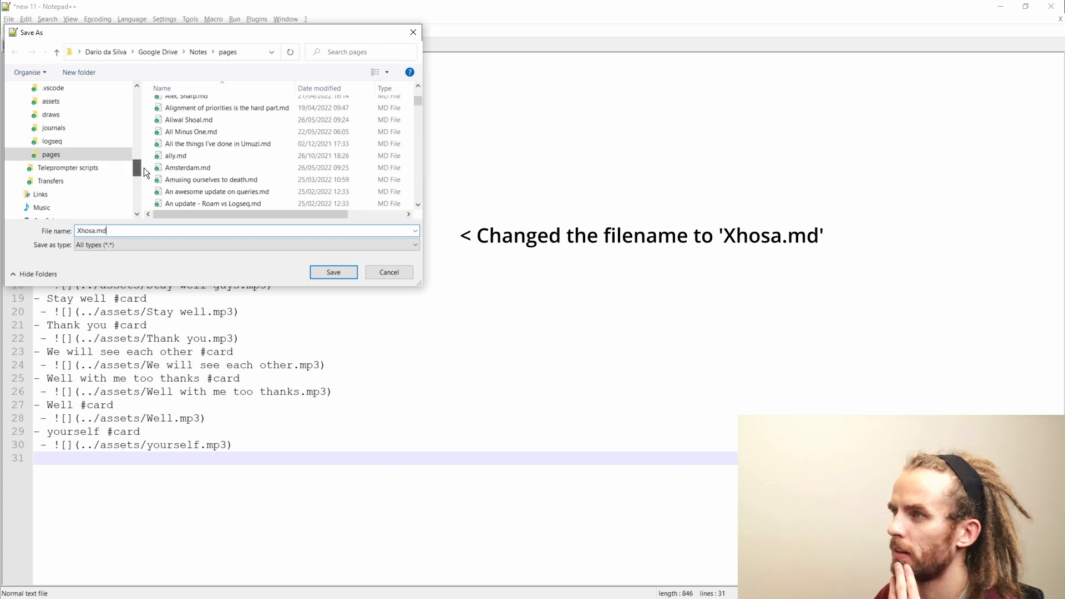
left_click(112, 52)
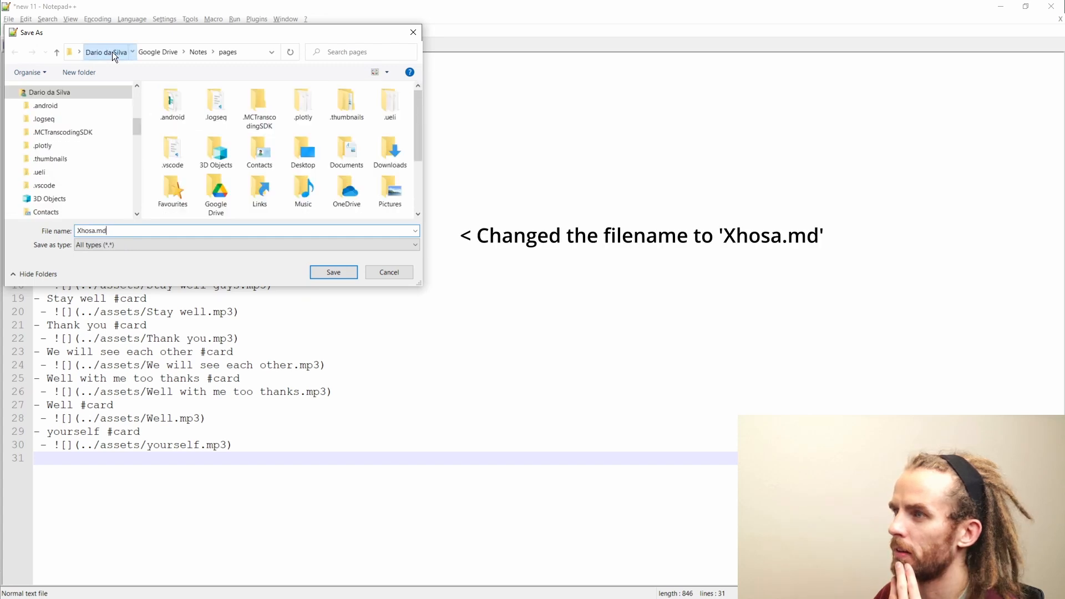
double_click(308, 158)
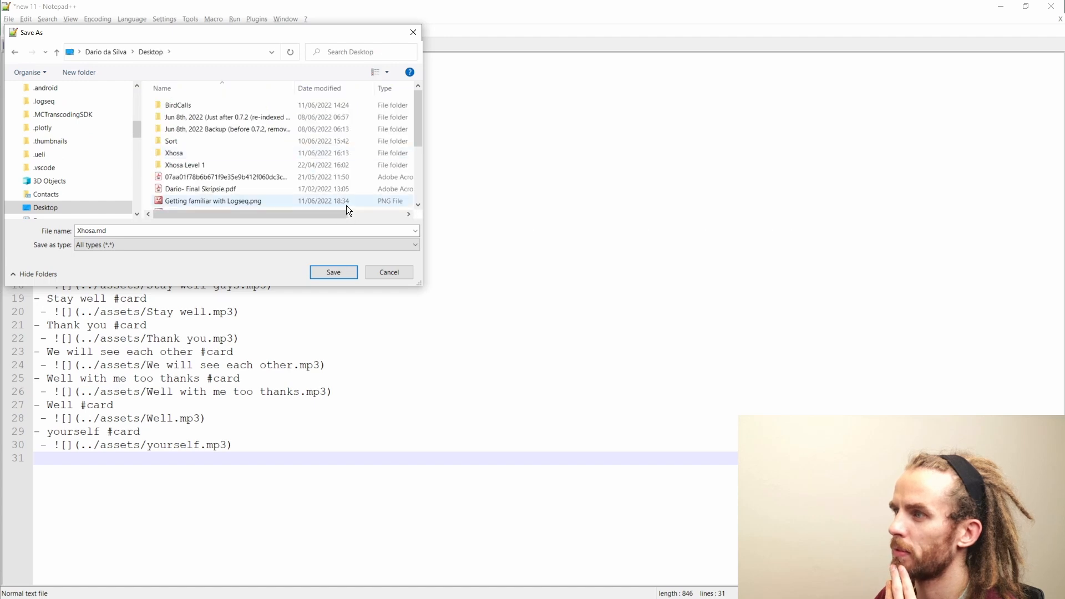
left_click(333, 272)
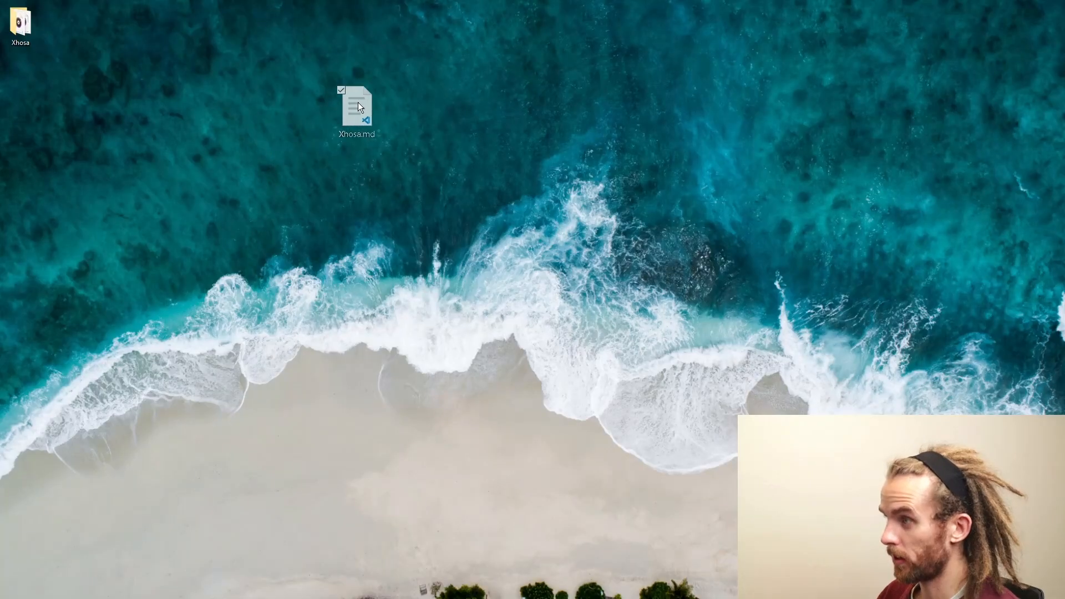
Step: Open Xhosa.md from the desktop in Visual Studio Code to check its card lines, and minimise the editor
left_click_drag(358, 102, 287, 107)
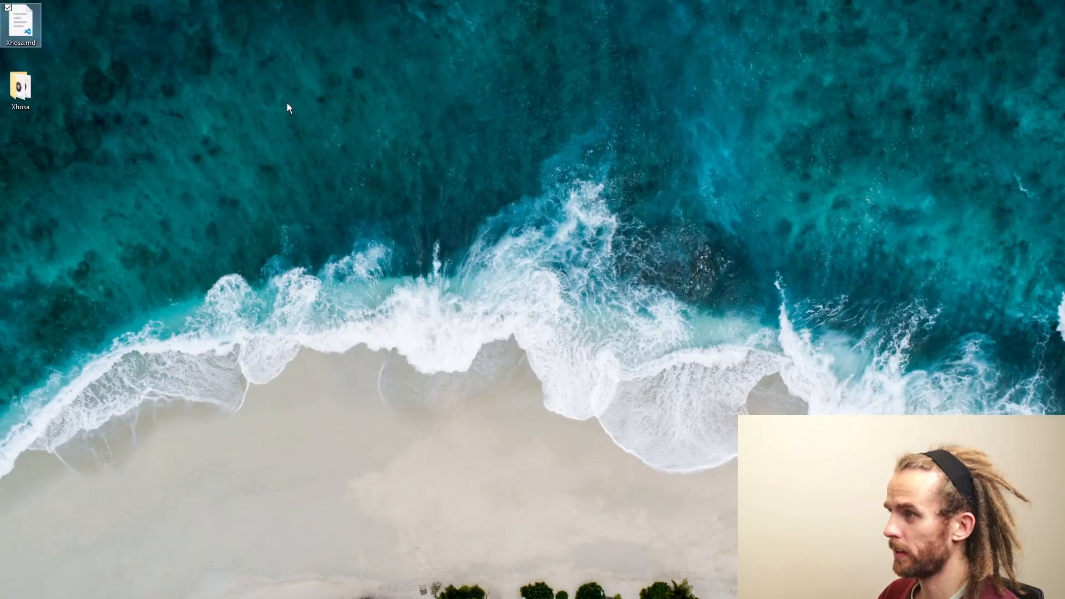
double_click(28, 31)
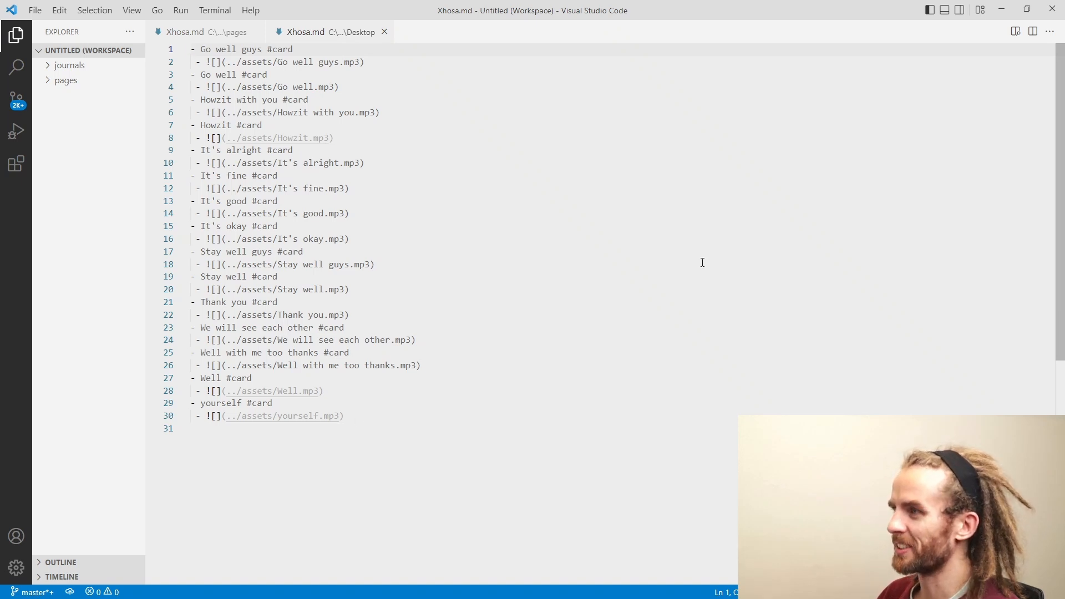
left_click(1000, 12)
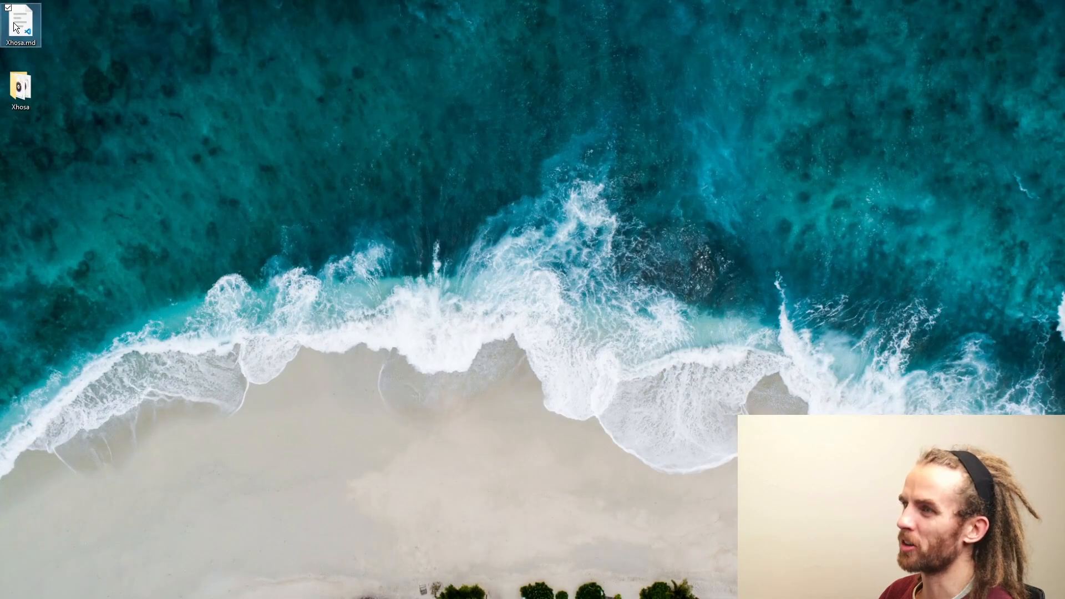
Step: Put the Xhosa.md file from the desktop into the pages folder of My first database
left_click(35, 46)
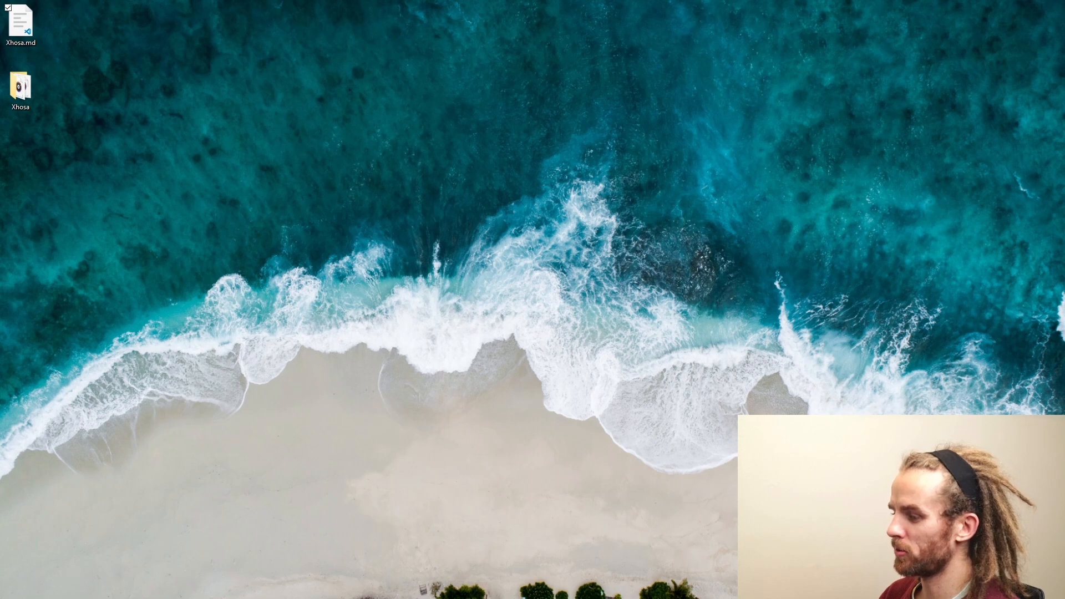
key("alt+Tab")
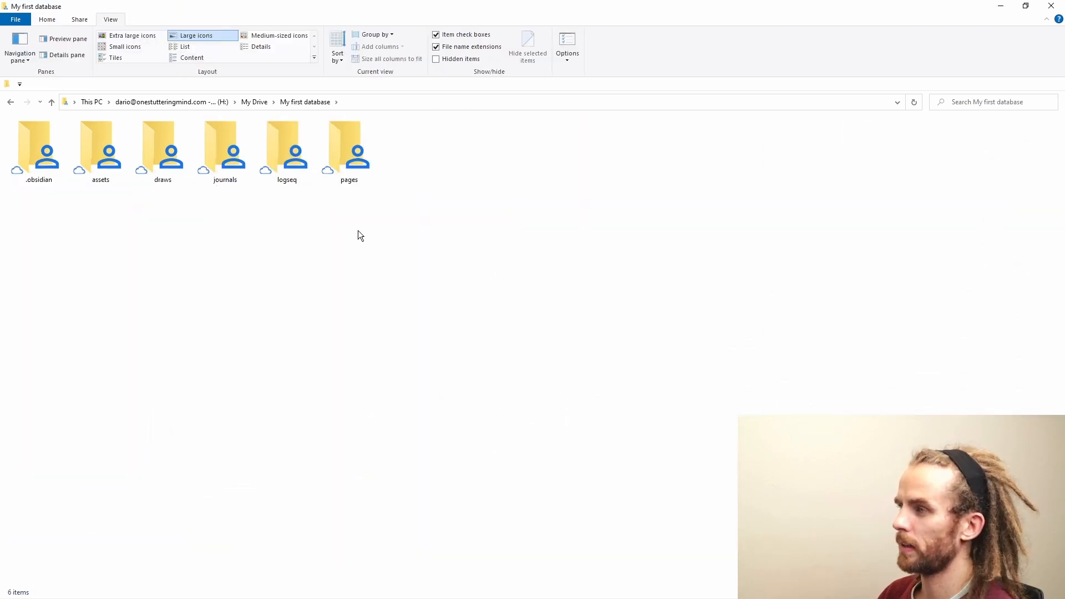
double_click(348, 145)
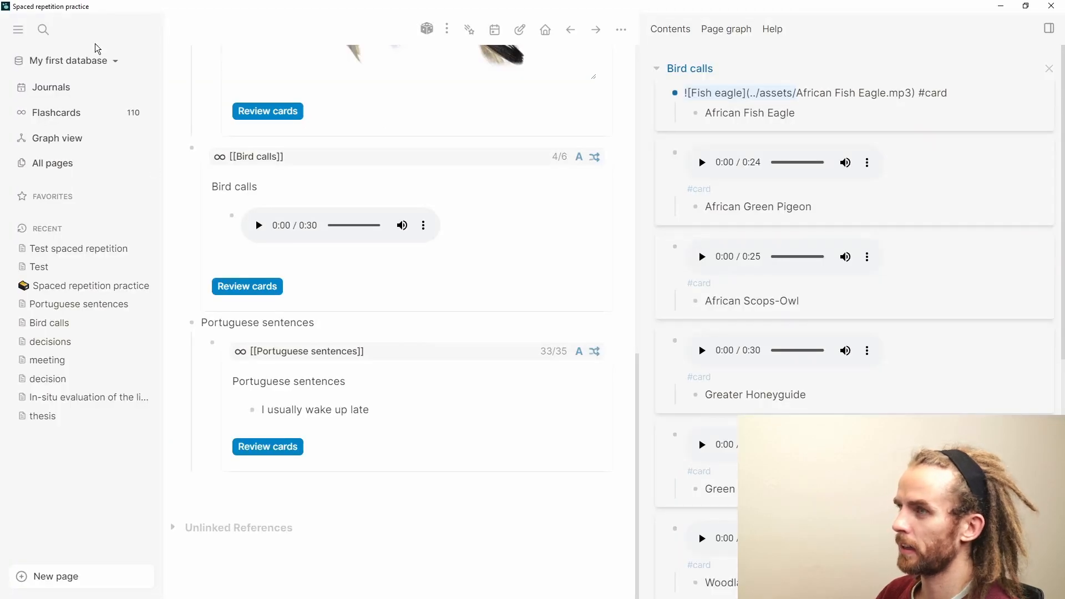
Step: Switch to Logseq, search for a page named xhosa, and close the search
left_click(43, 29)
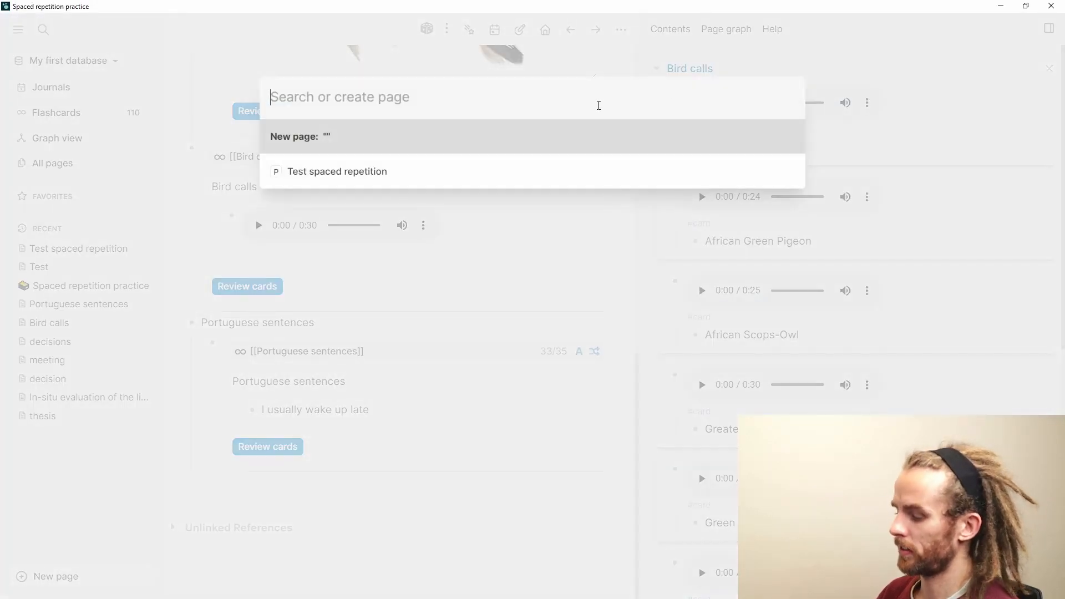
type("x")
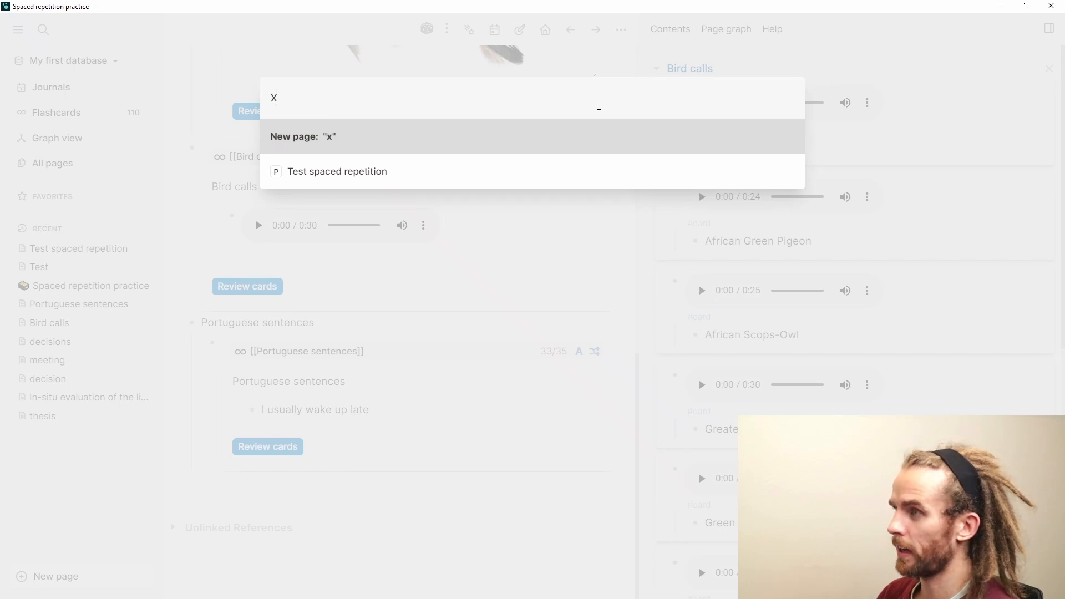
type("hosa")
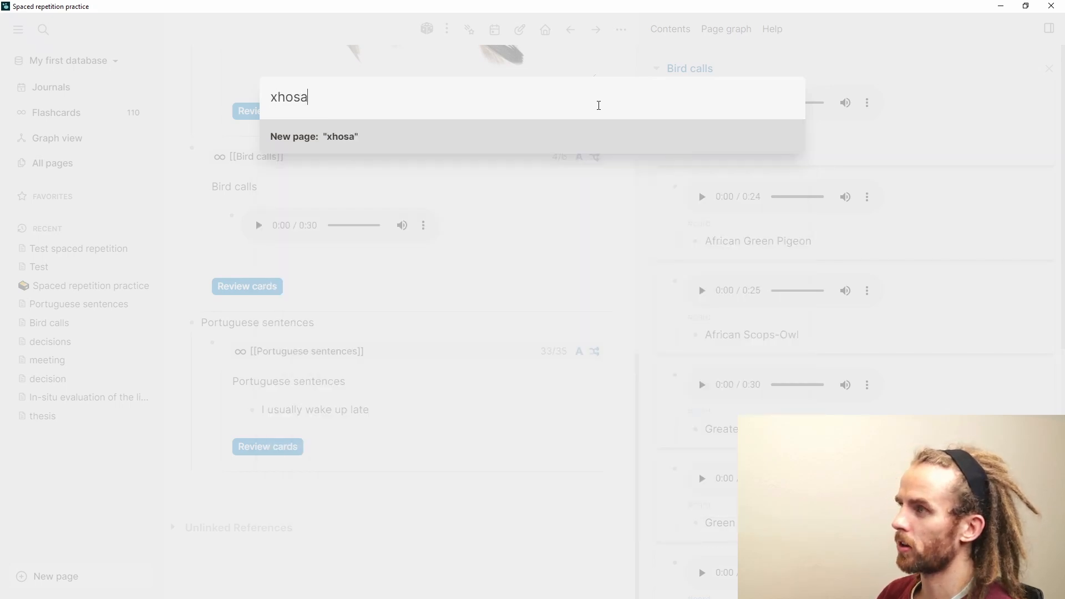
key("BackSpace")
key("BackSpace")
key("BackSpace")
key("BackSpace")
key("BackSpace")
key("Escape")
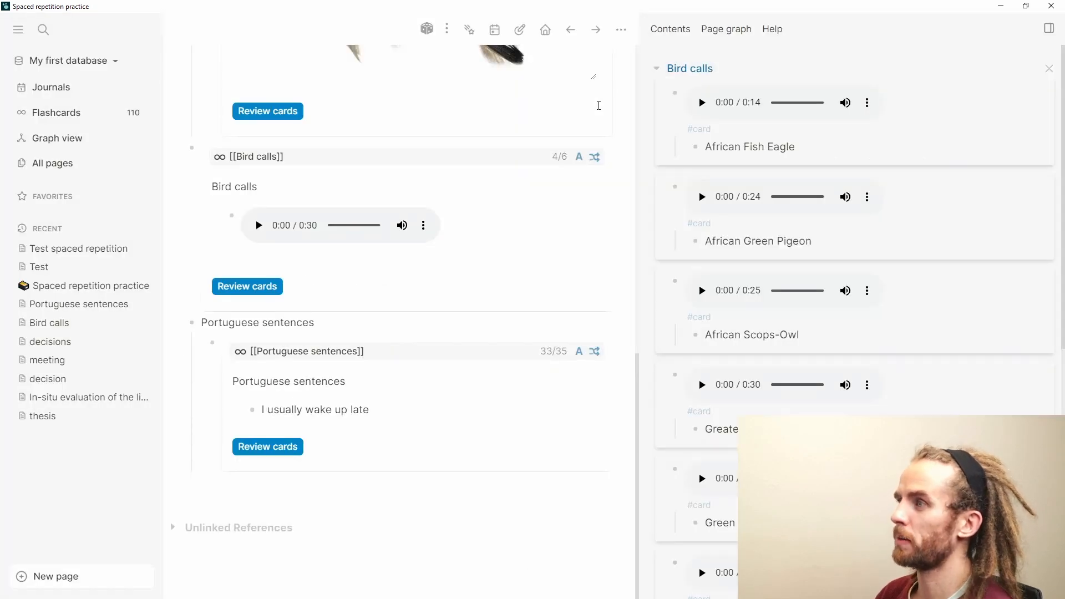
Step: Check for Xhosa.md in the database's pages folder and return to Logseq
key("alt+Tab")
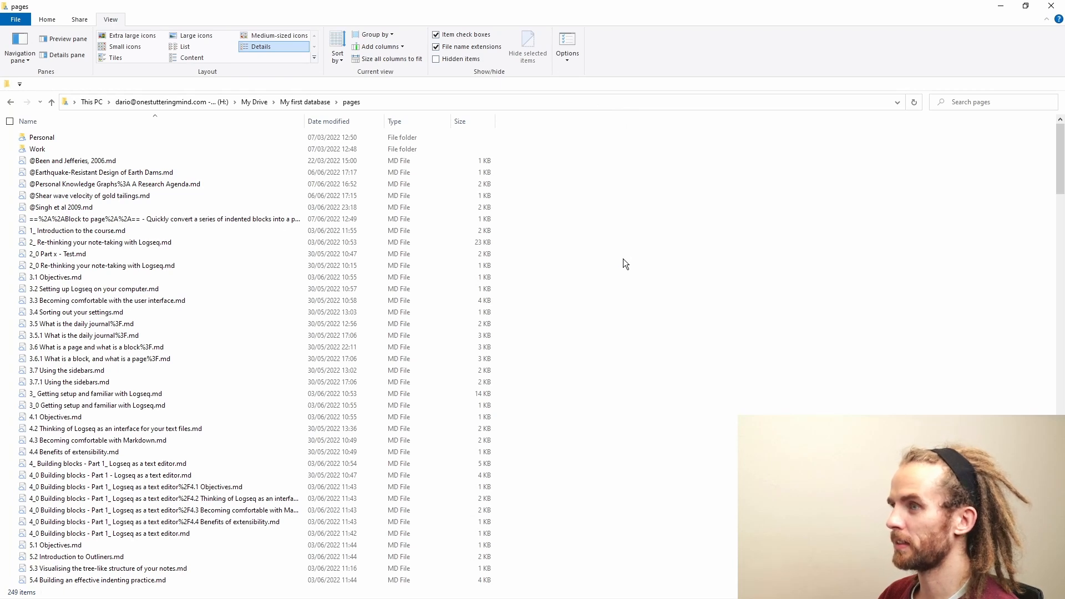
key("x")
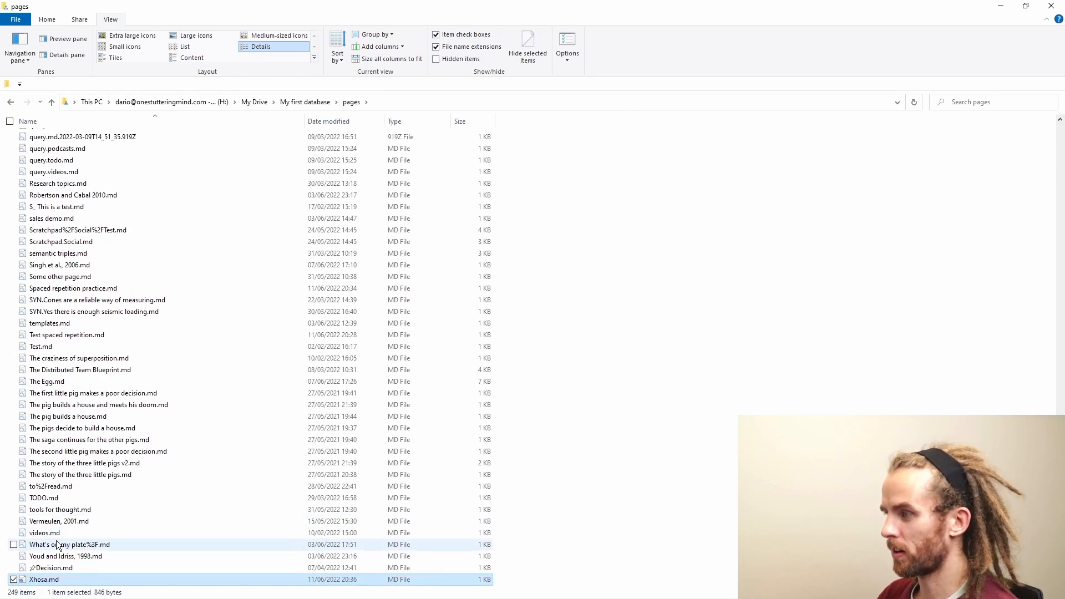
key("Return")
key("alt+Tab")
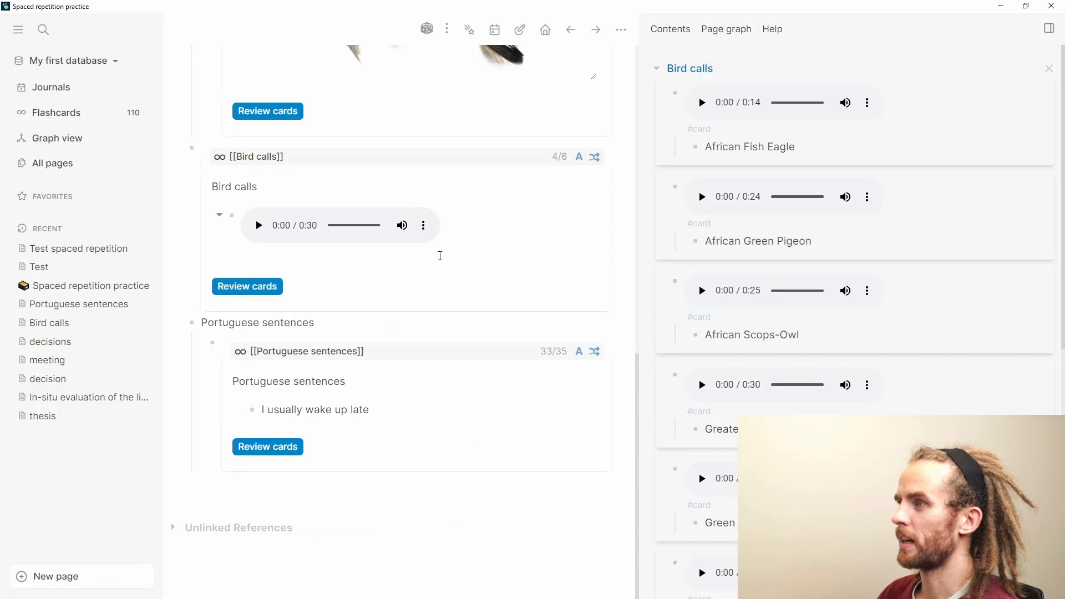
Step: Find and open the Xhosa page and look through its audio cards
key("ctrl+k")
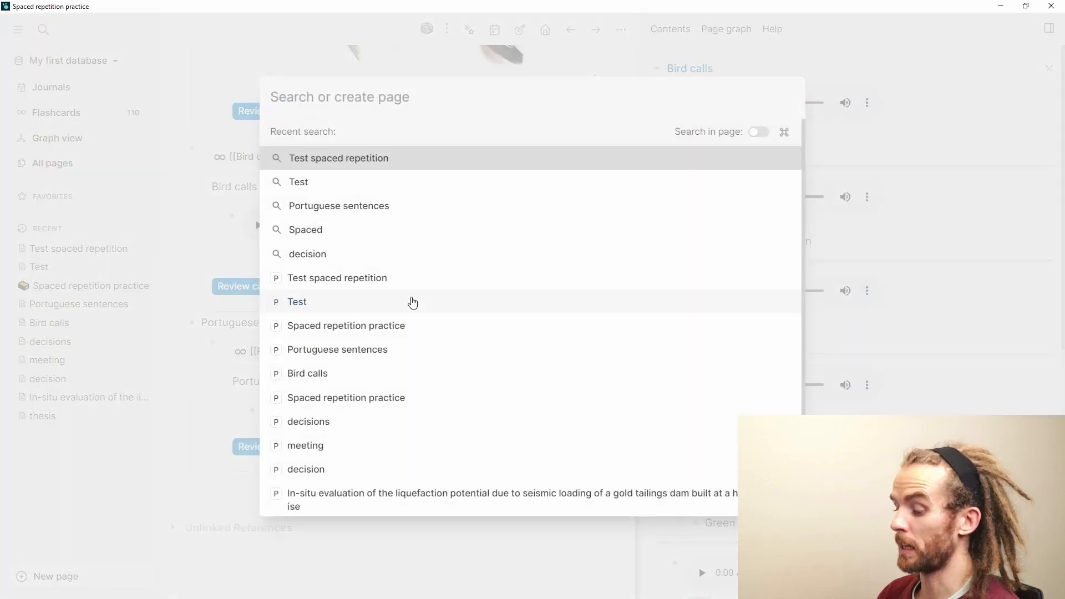
type("xhos")
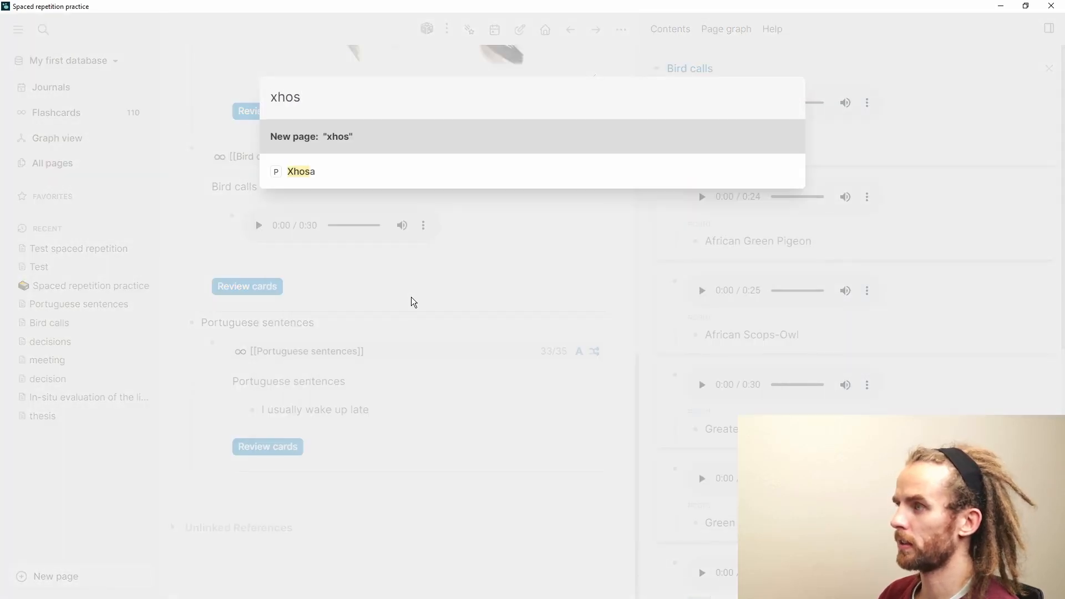
key("Down")
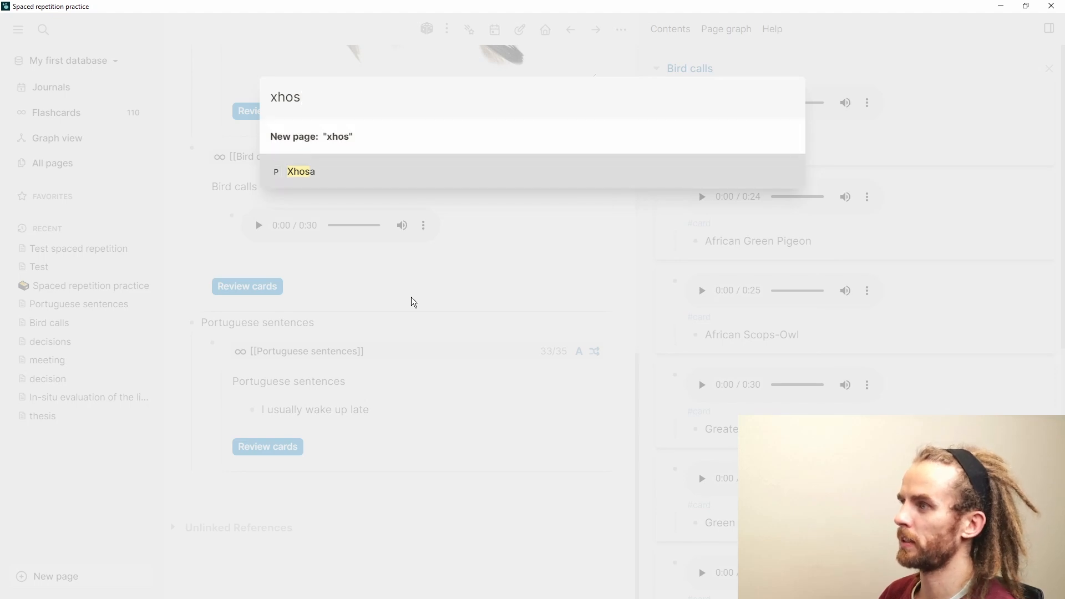
key("Return")
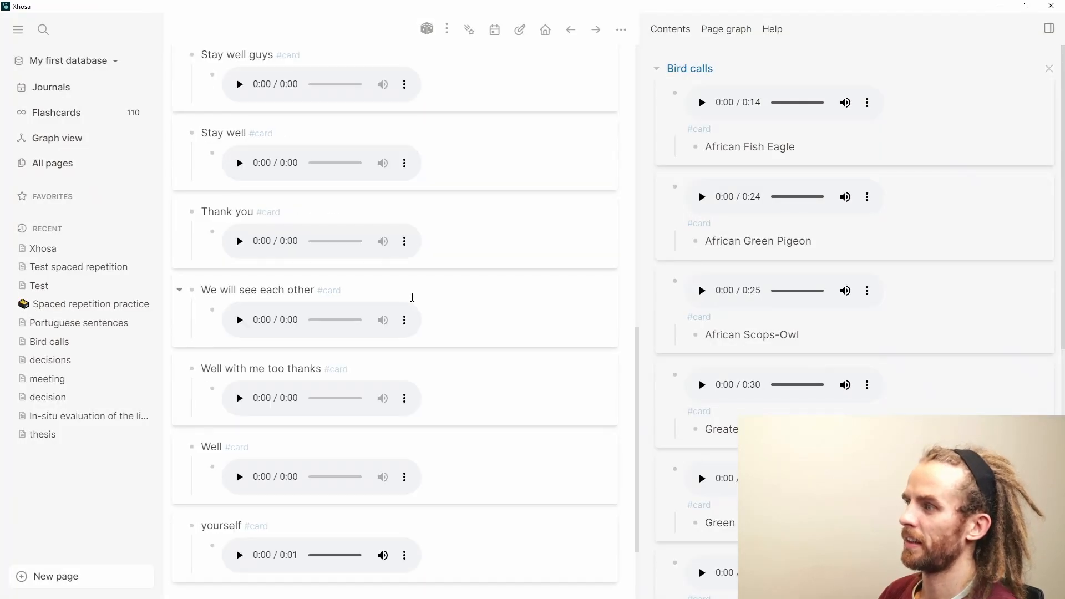
scroll(413, 297, "up", 10)
scroll(413, 297, "down", 10)
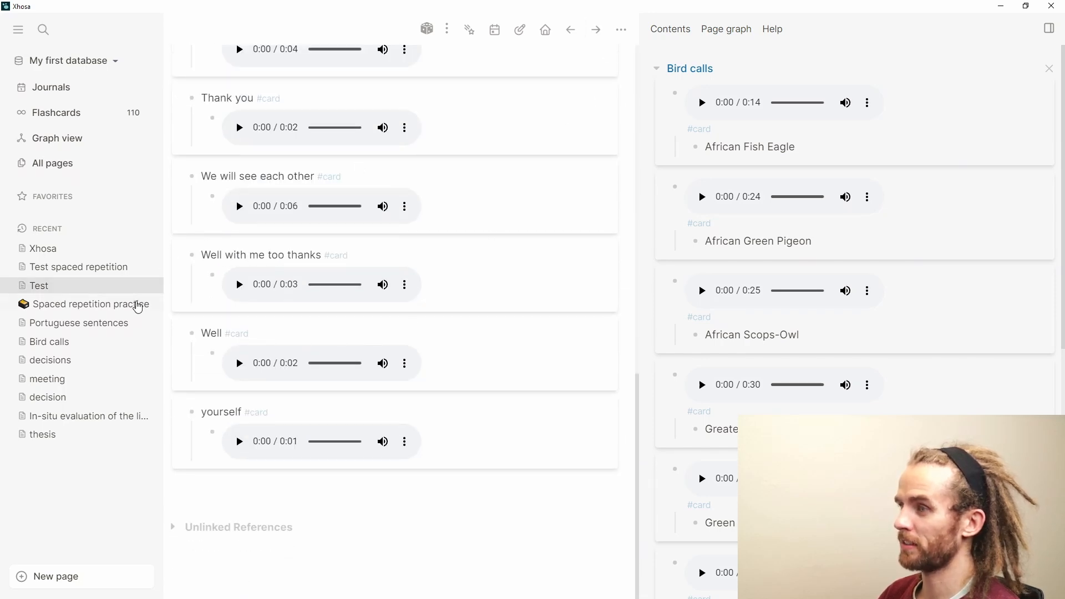
Step: Add a second-level heading Xhosa at the end of the Spaced repetition practice page
left_click(138, 307)
scroll(191, 325, "down", 5)
left_click(243, 485)
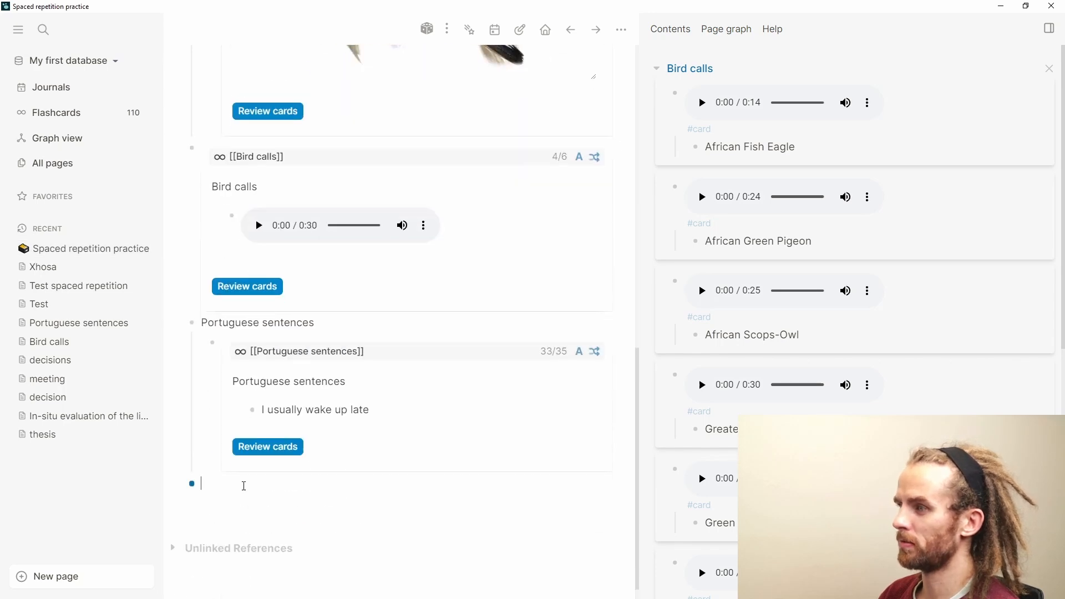
type("##")
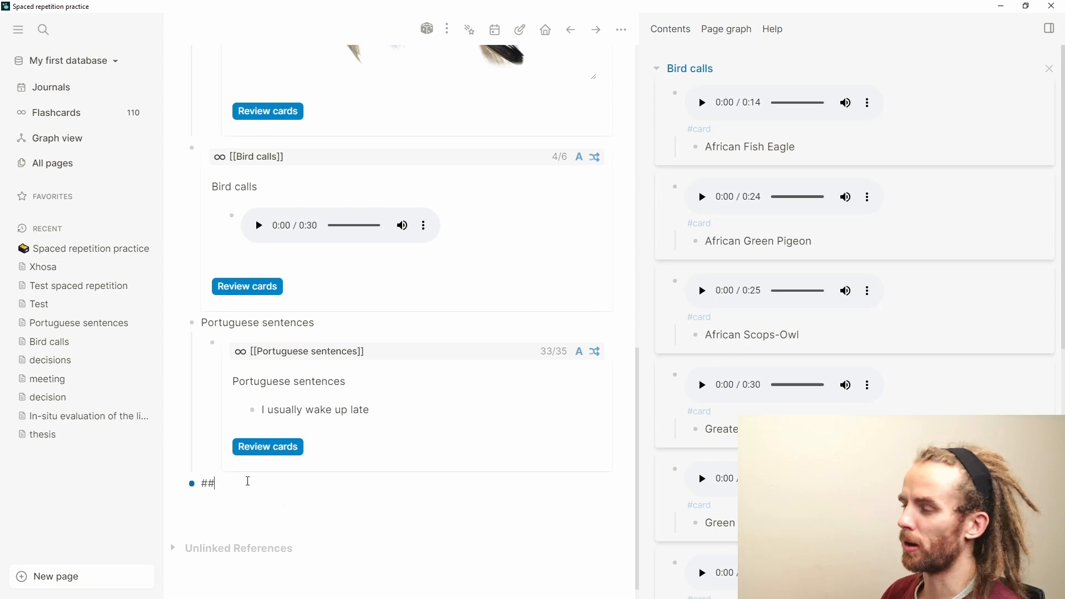
type("#")
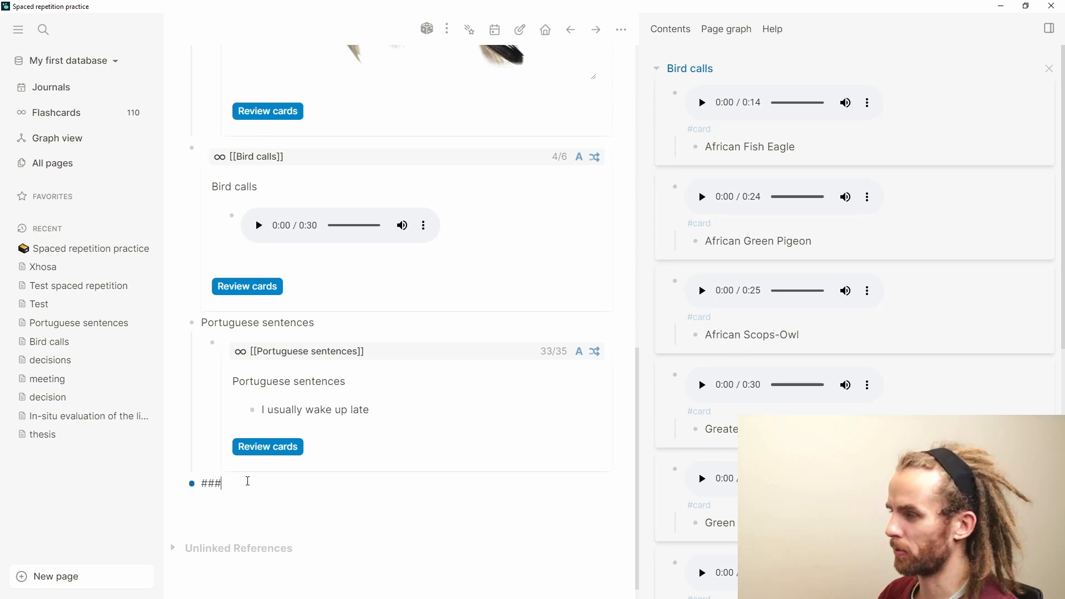
key("BackSpace")
type("Xhosa")
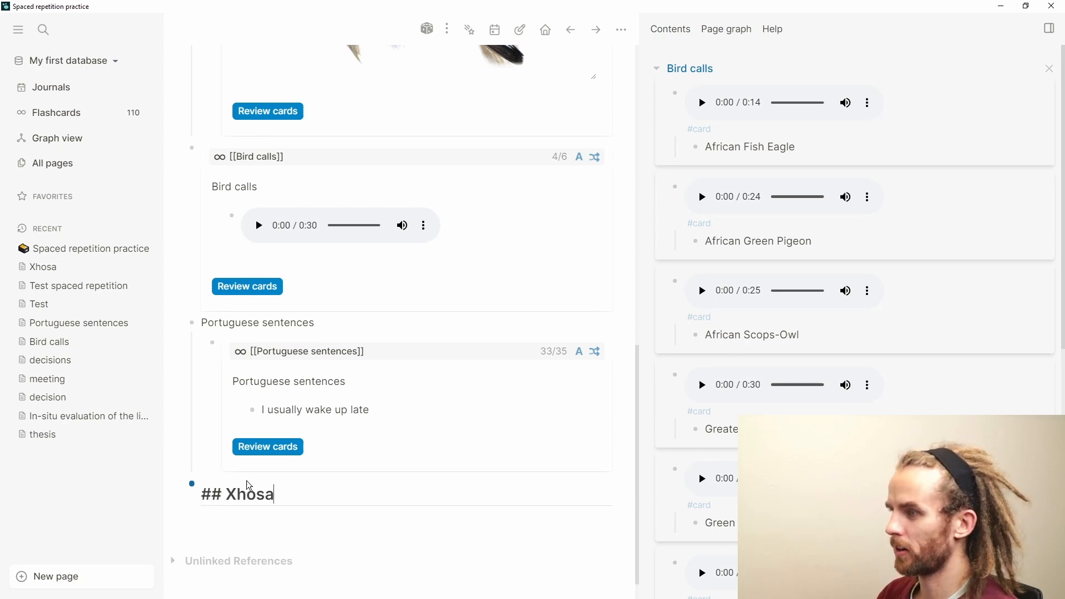
key("Return")
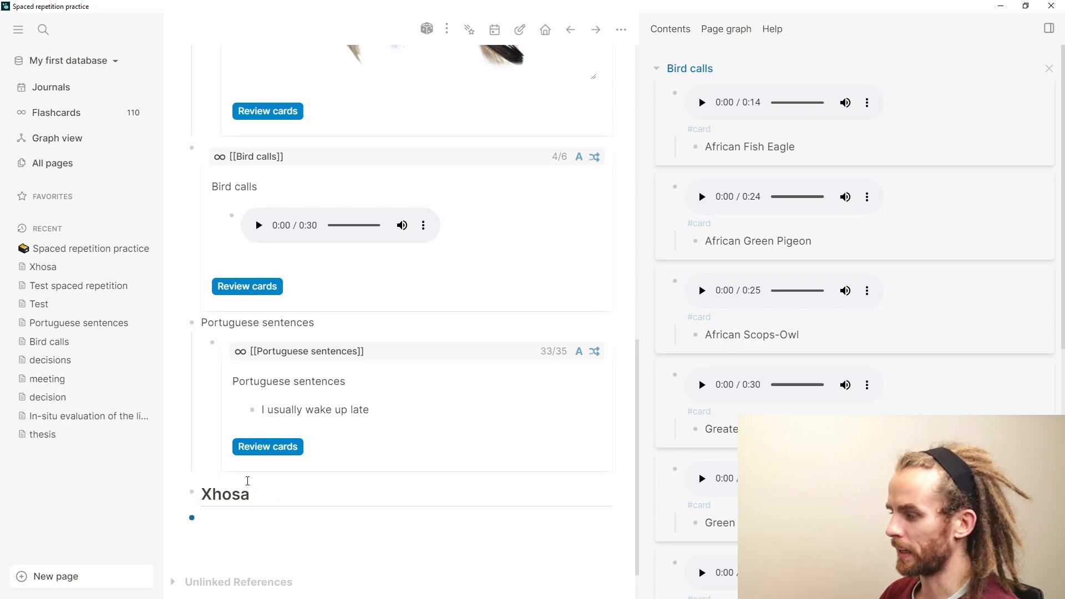
Step: Insert a cards query for [[Xhosa]] as a nested block under the Xhosa heading
key("Tab")
type("/")
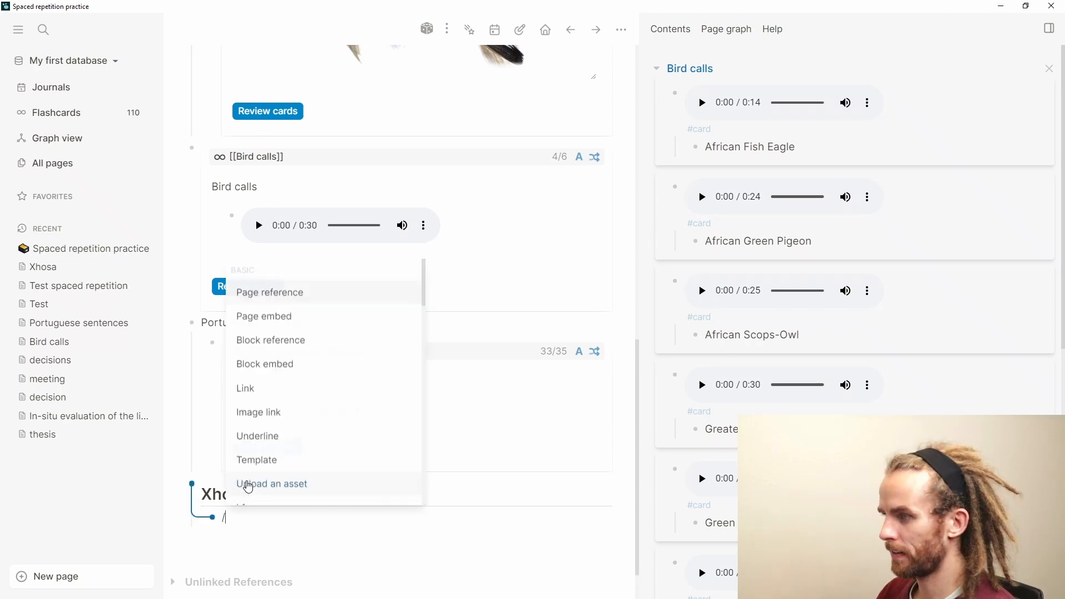
type("car")
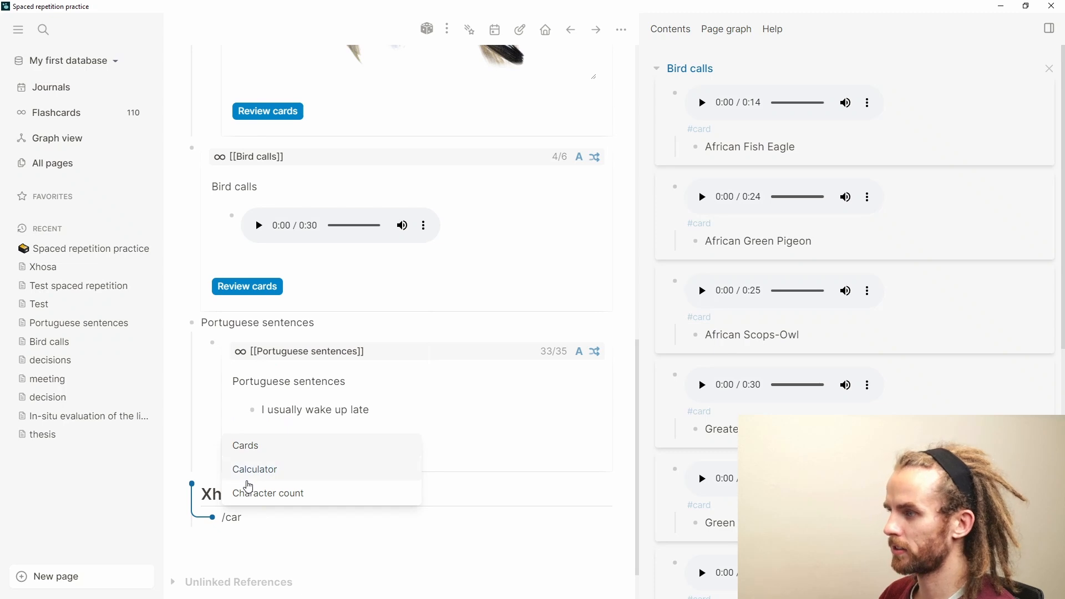
left_click(269, 449)
type("[Xho")
key("Return")
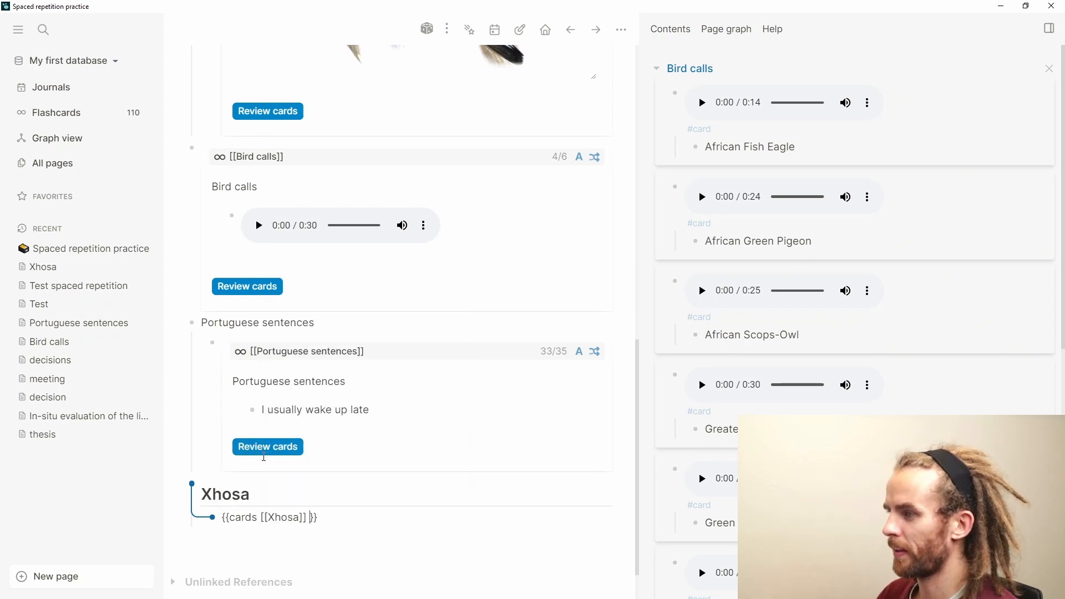
left_click(364, 552)
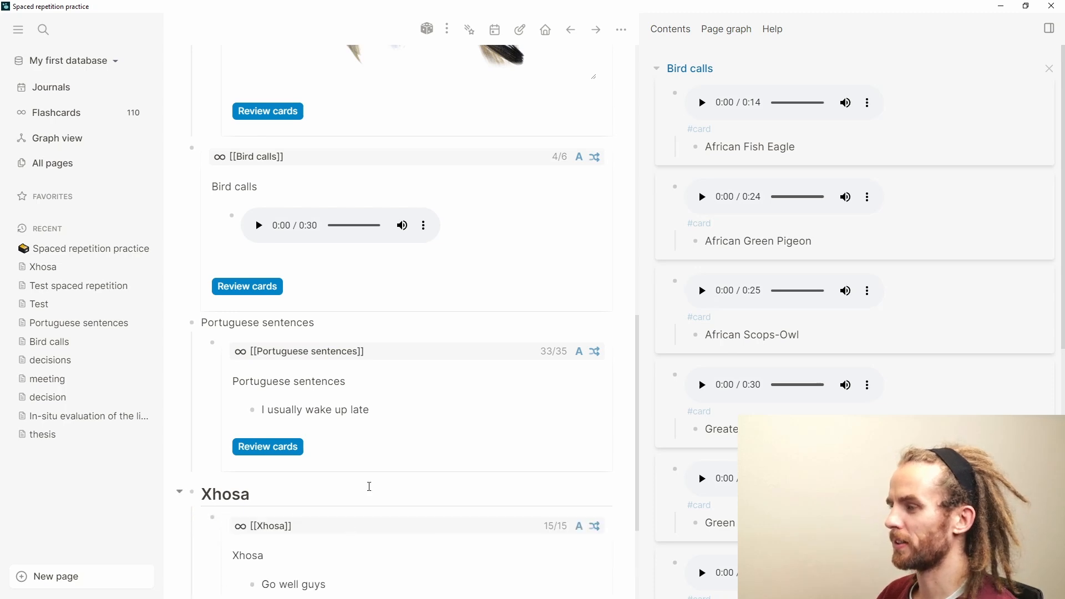
Step: Review the Xhosa card "Go well guys", playing its audio answer and rating it as remembered, and close the review
scroll(369, 486, "down", 1)
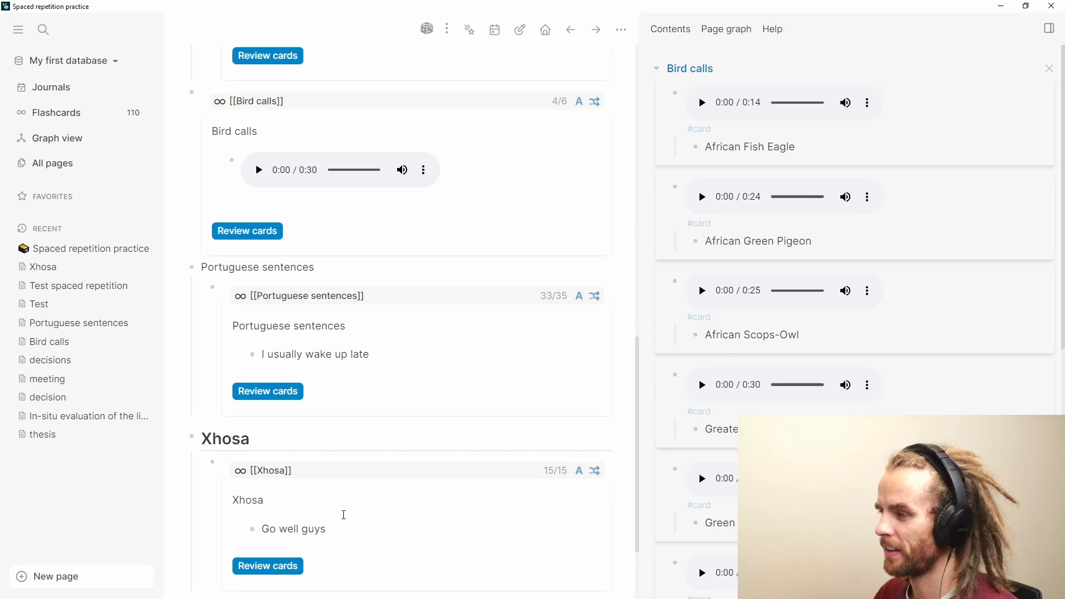
scroll(349, 516, "down", 2)
left_click(290, 446)
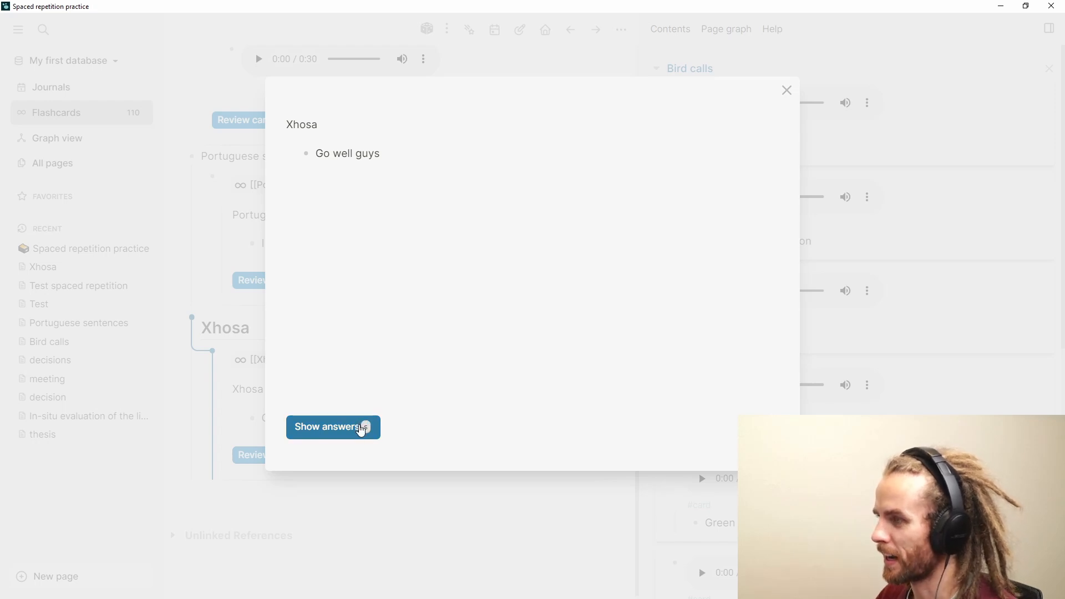
left_click(364, 430)
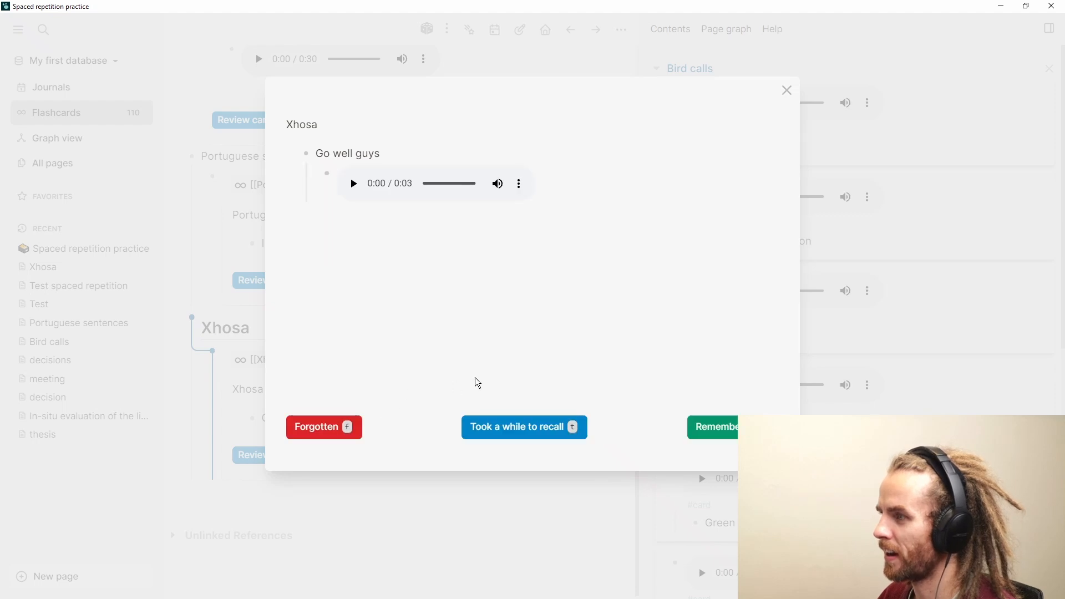
left_click(353, 188)
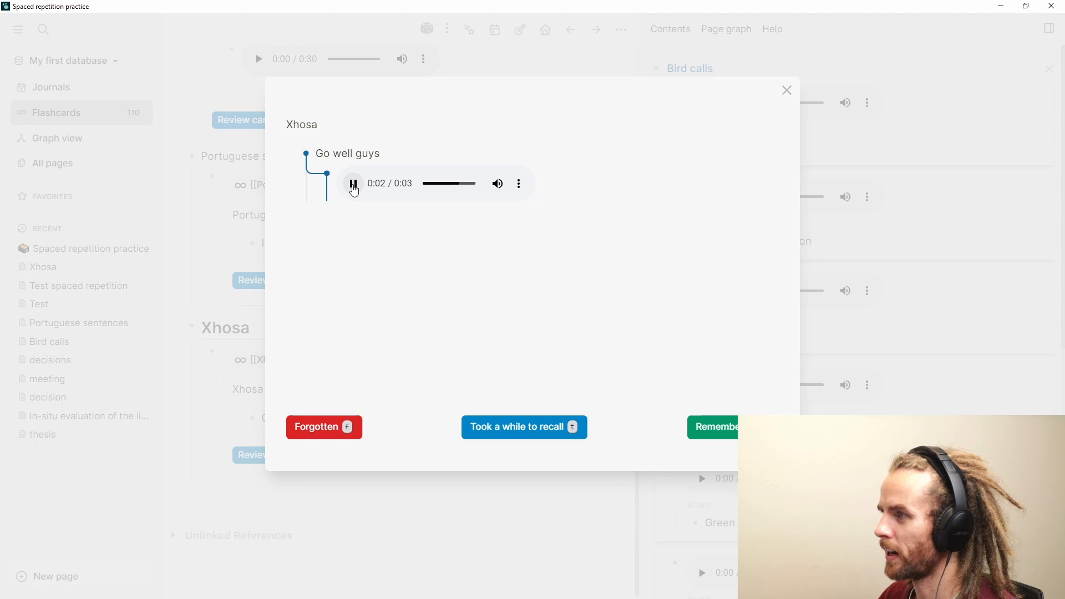
key("r")
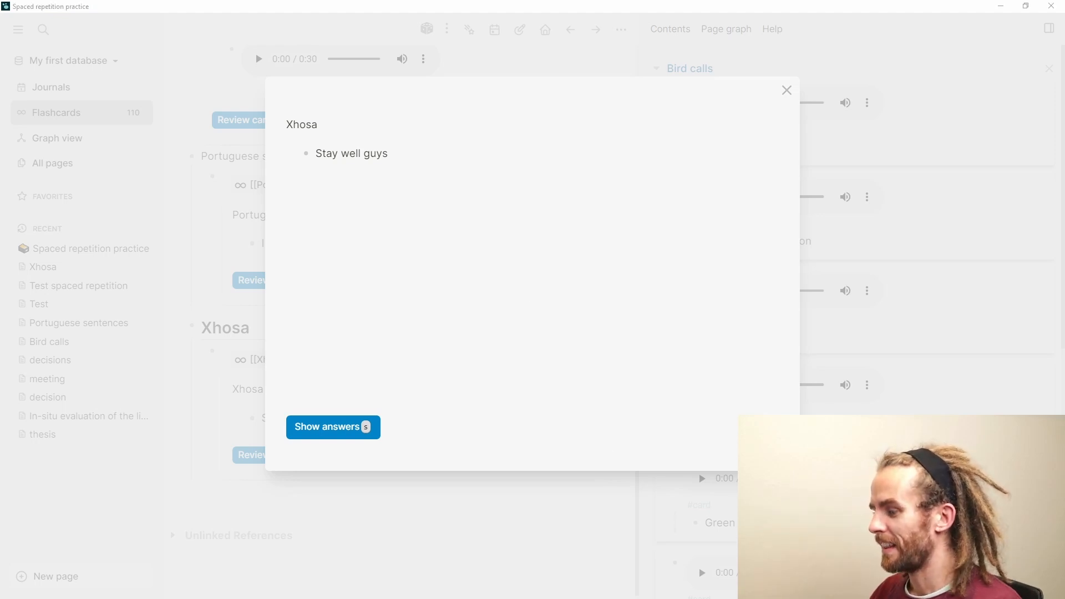
left_click(786, 90)
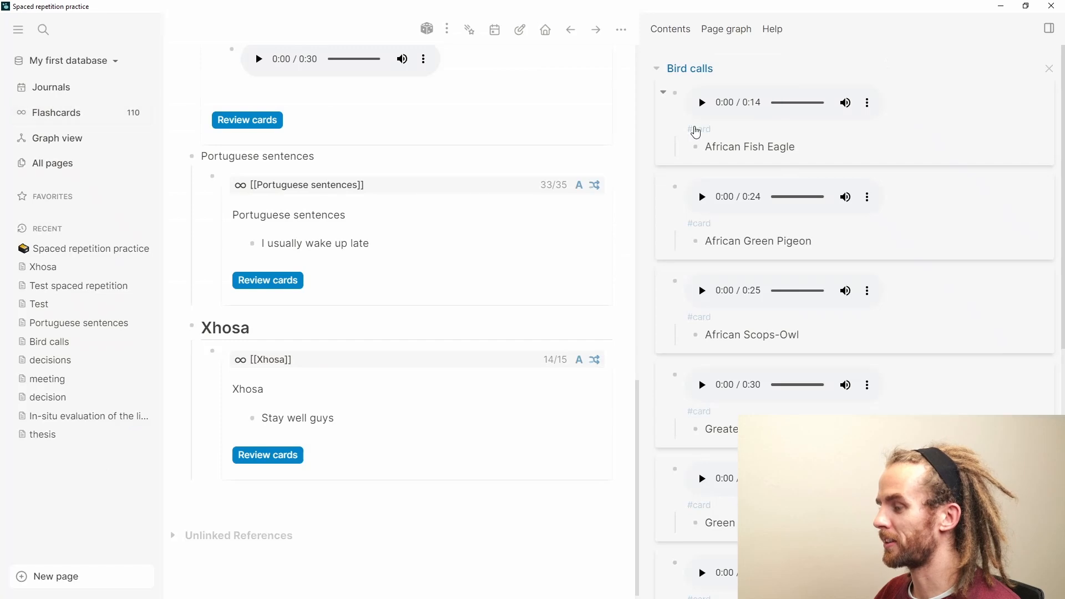